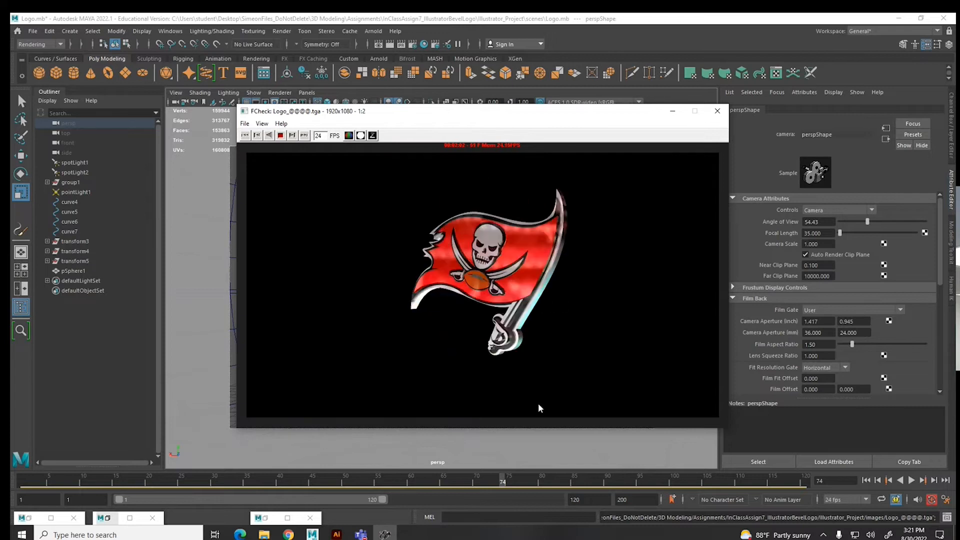
- Close the FCheck playback of the logo animation and start a new empty scene
click(717, 110)
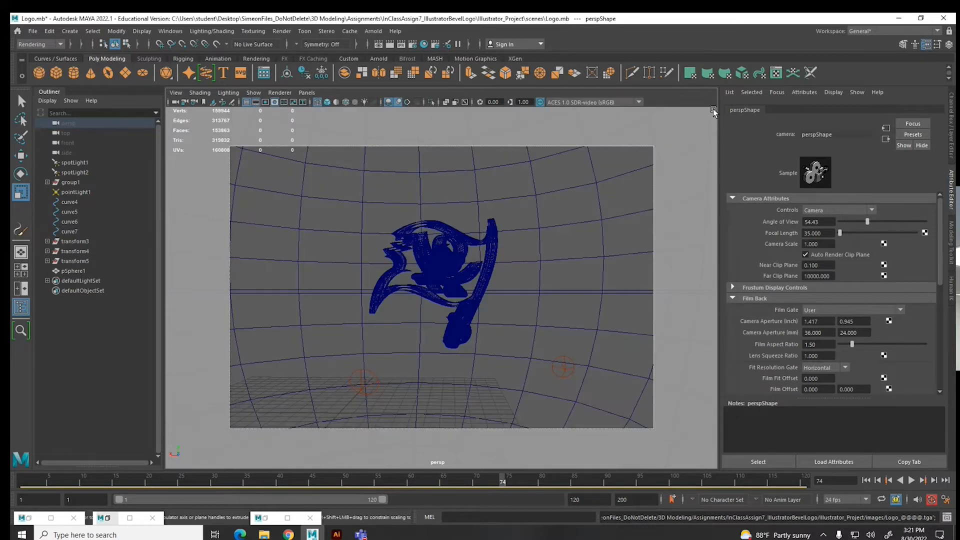
click(33, 31)
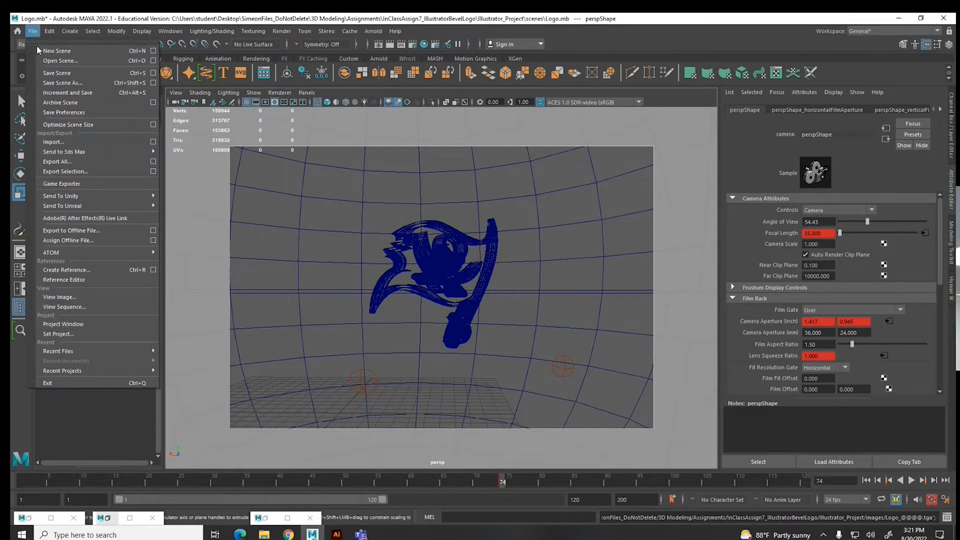
click(40, 51)
click(483, 280)
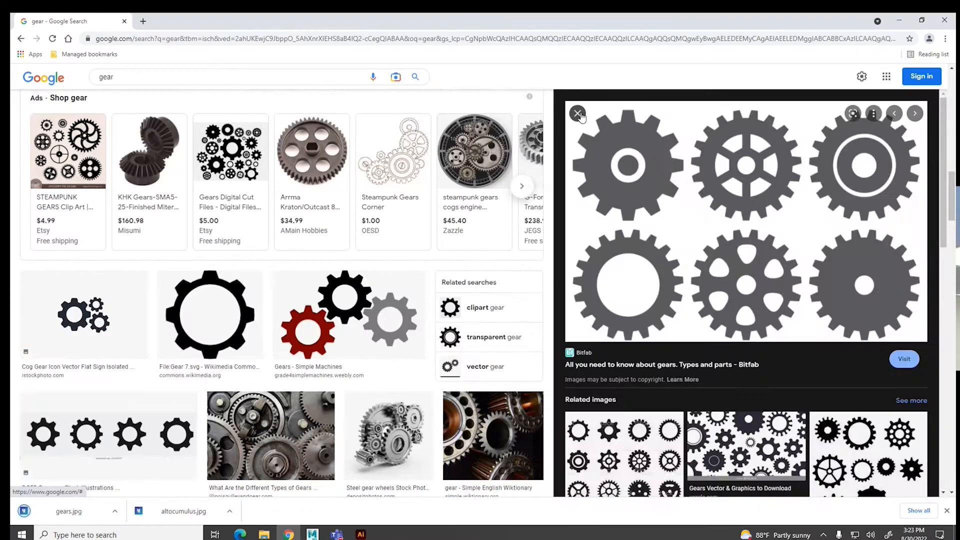
- Close the enlarged gear picture in the image search and open gears.jpg in Illustrator
click(578, 114)
click(361, 534)
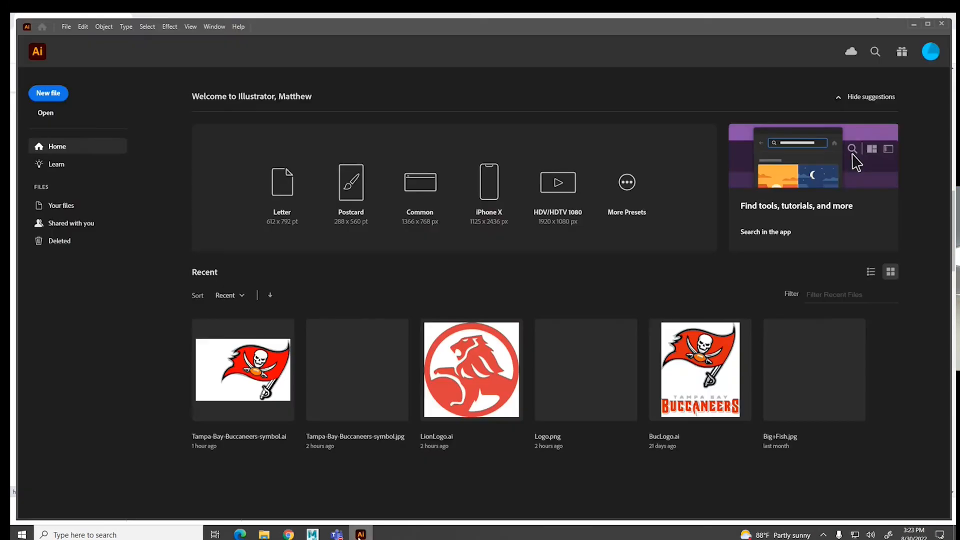
click(46, 113)
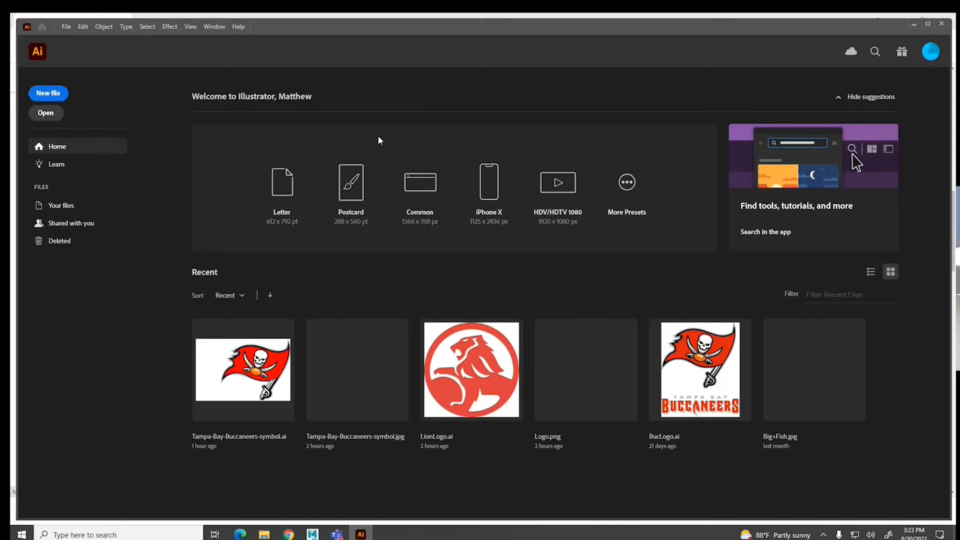
click(280, 106)
click(395, 269)
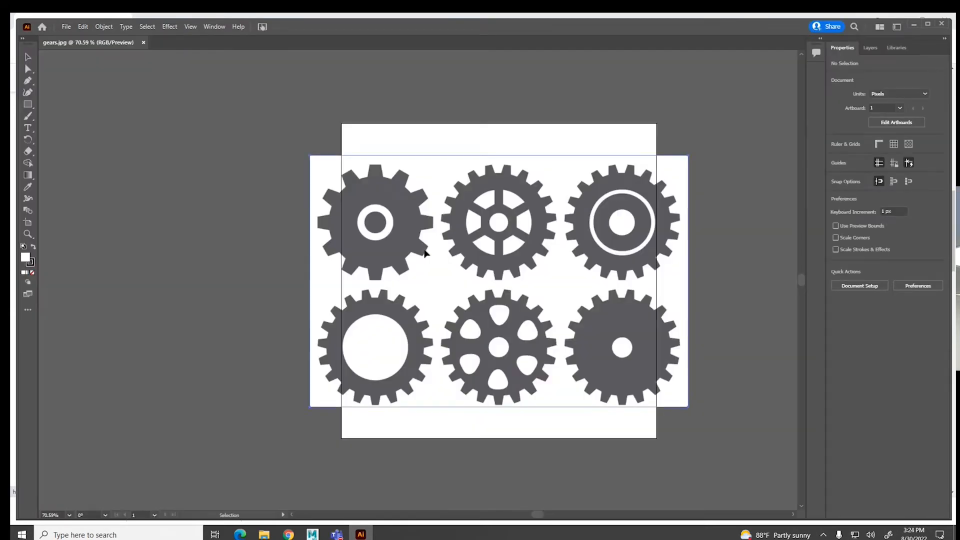
- Dismiss the Discover window and move the gears image completely off the artboard, to its left
drag(425, 253, 159, 253)
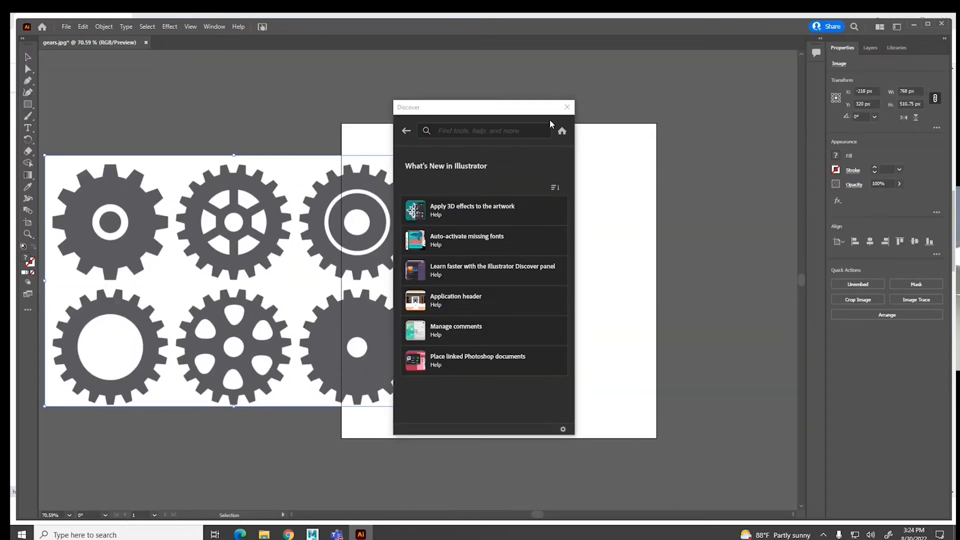
click(567, 107)
key(space)
drag(378, 244, 579, 244)
drag(432, 240, 318, 237)
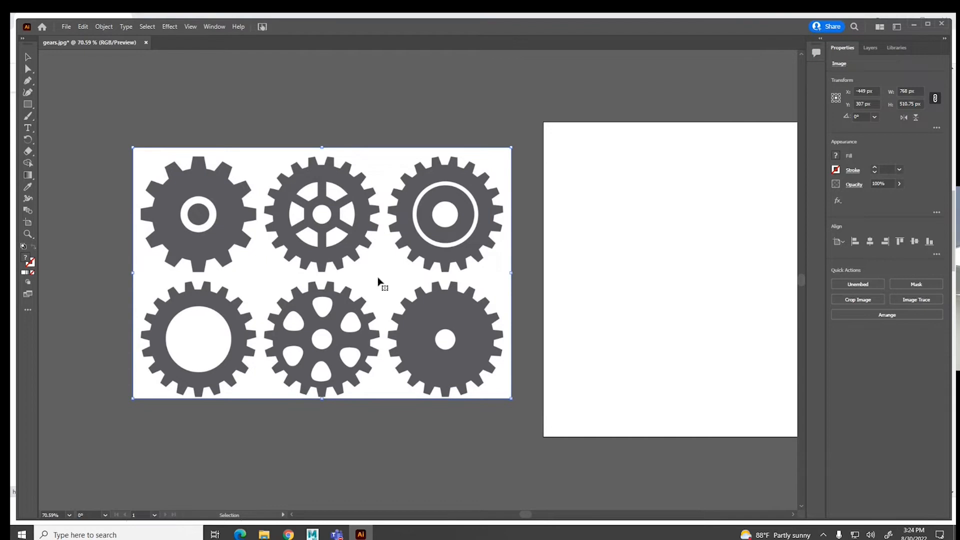
- Image Trace the gears picture with the Black and White Logo preset and expand the tracing into paths
click(914, 301)
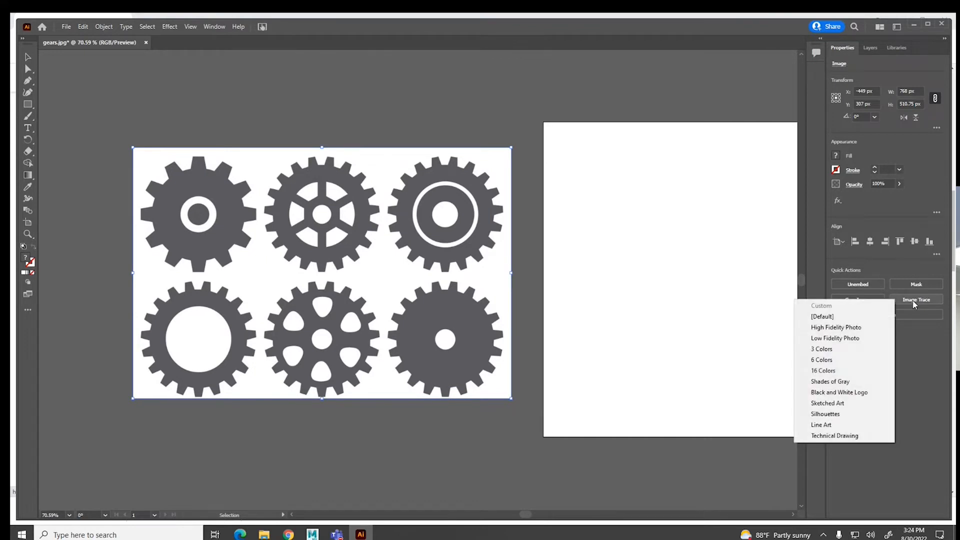
click(846, 393)
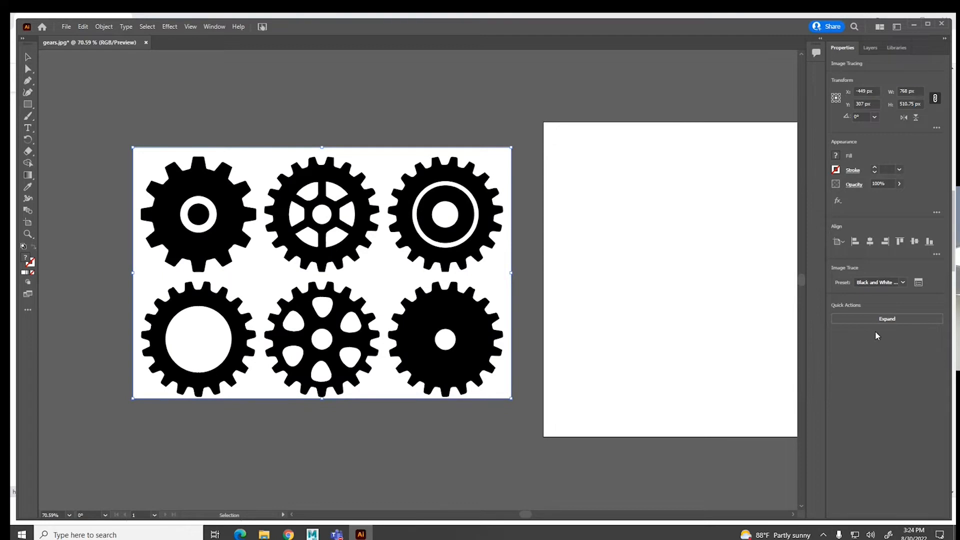
click(919, 282)
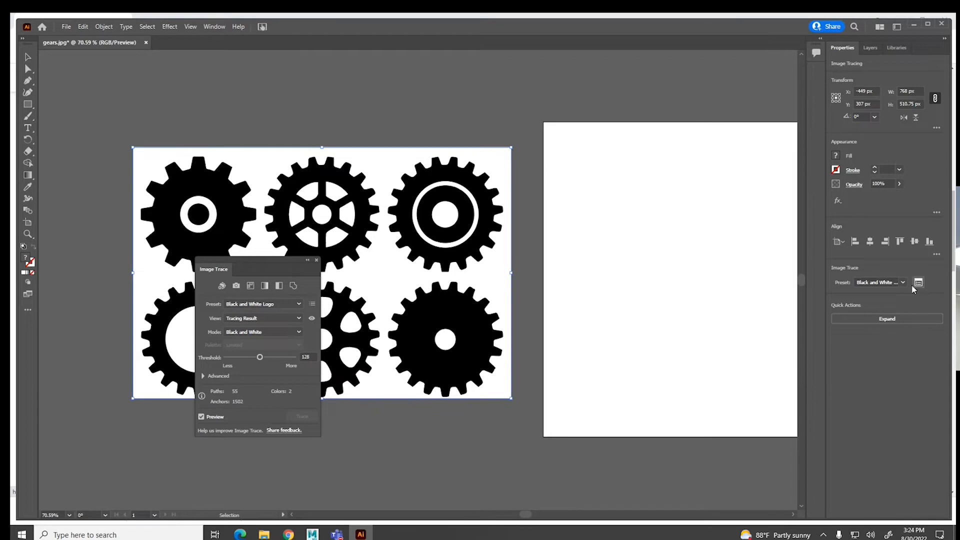
click(203, 376)
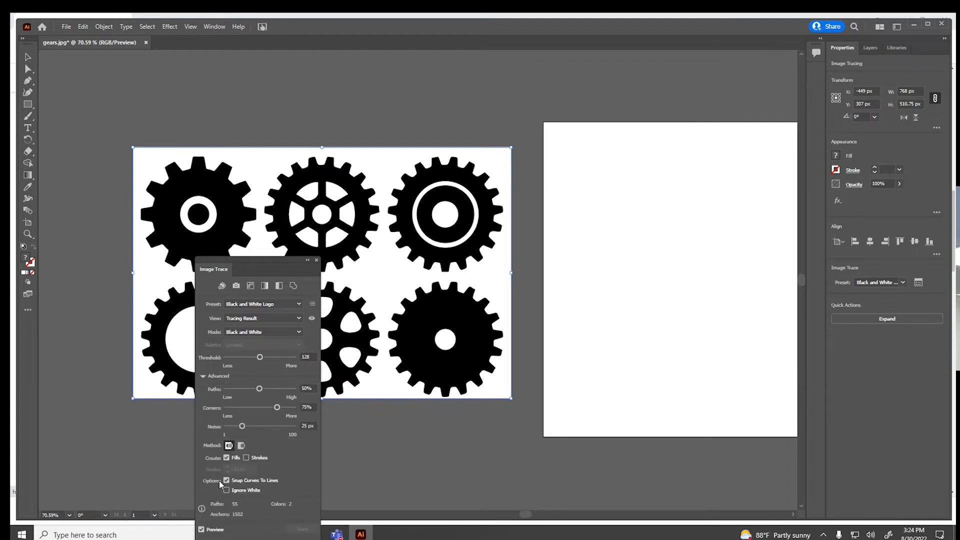
click(316, 261)
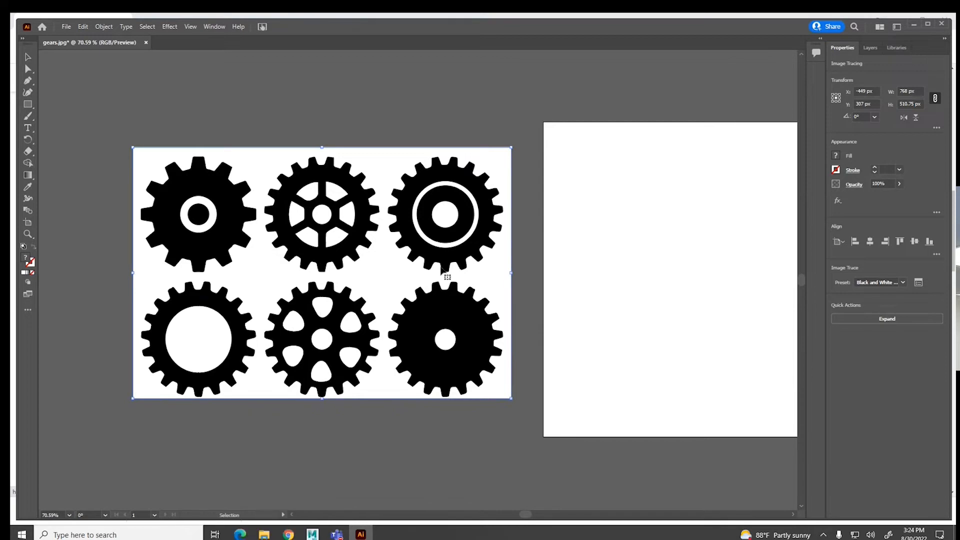
click(882, 319)
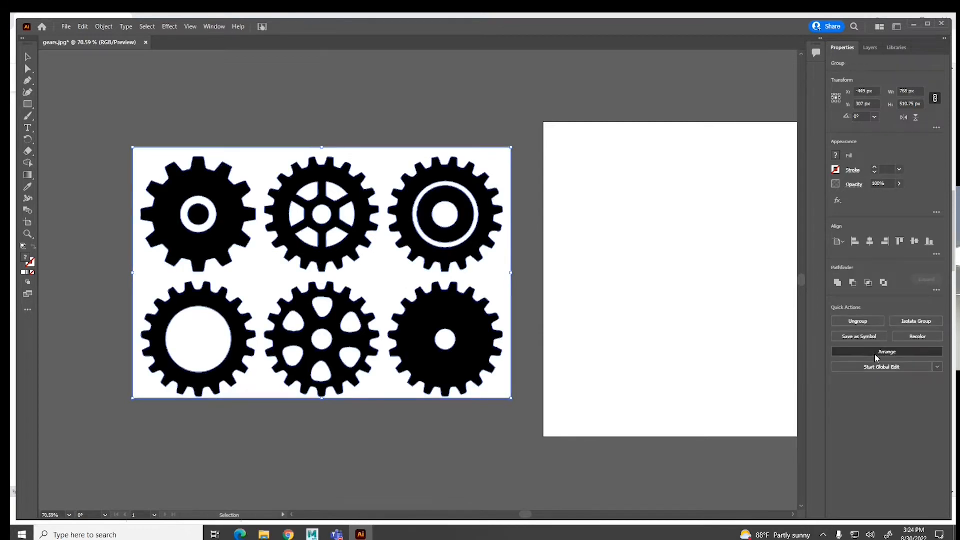
- Ungroup the traced gears and delete the white background shape surrounding them
click(875, 353)
click(866, 323)
click(414, 130)
drag(378, 167, 267, 285)
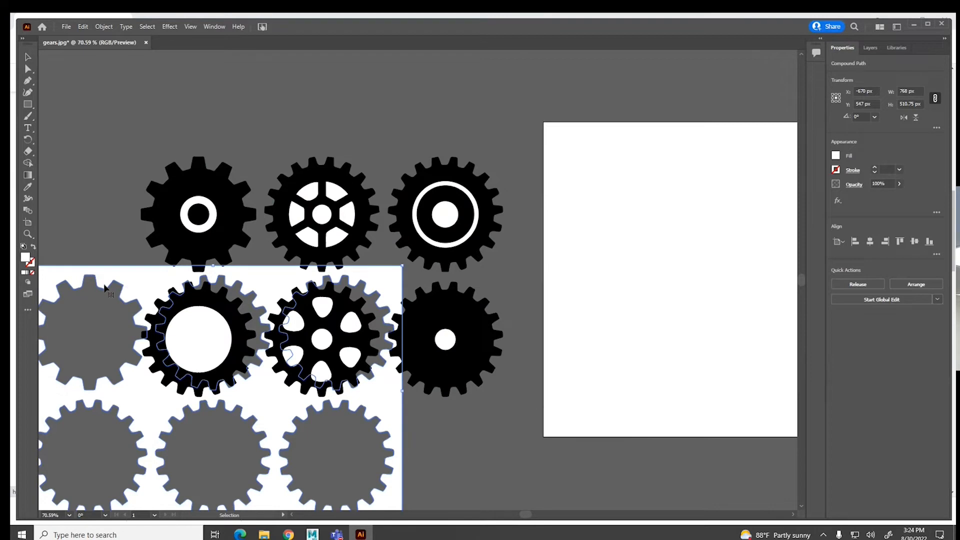
key(Delete)
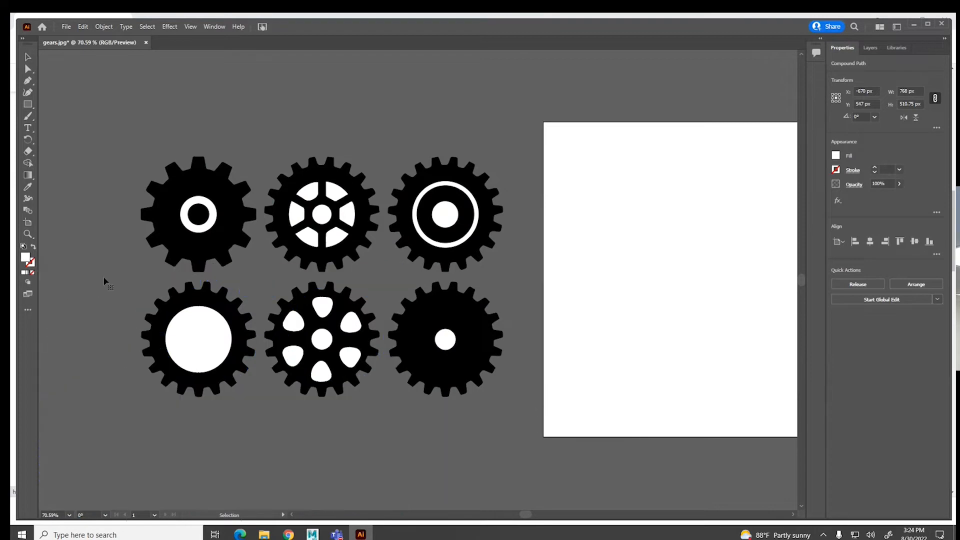
- Delete every gear except the six-spoked one in the middle of the upper row
click(159, 200)
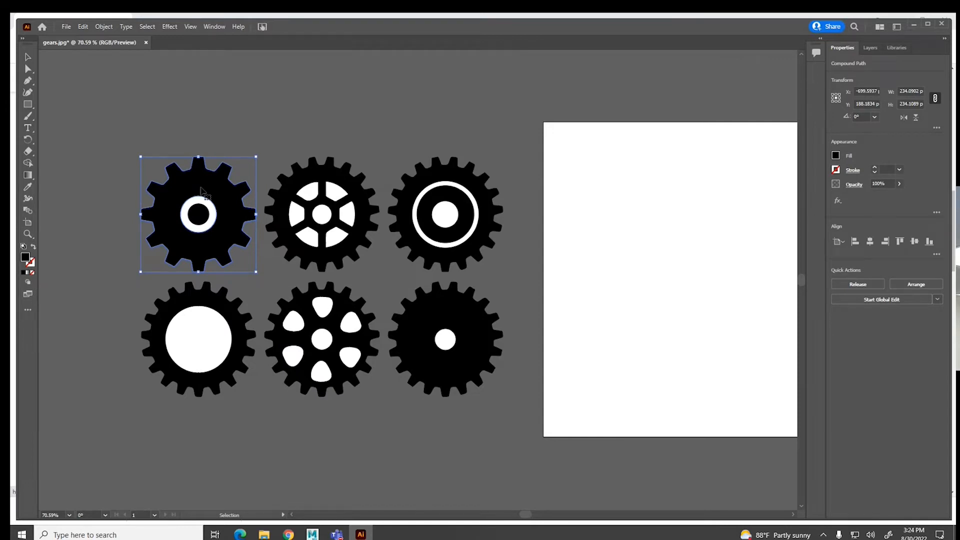
drag(109, 137, 215, 371)
key(Delete)
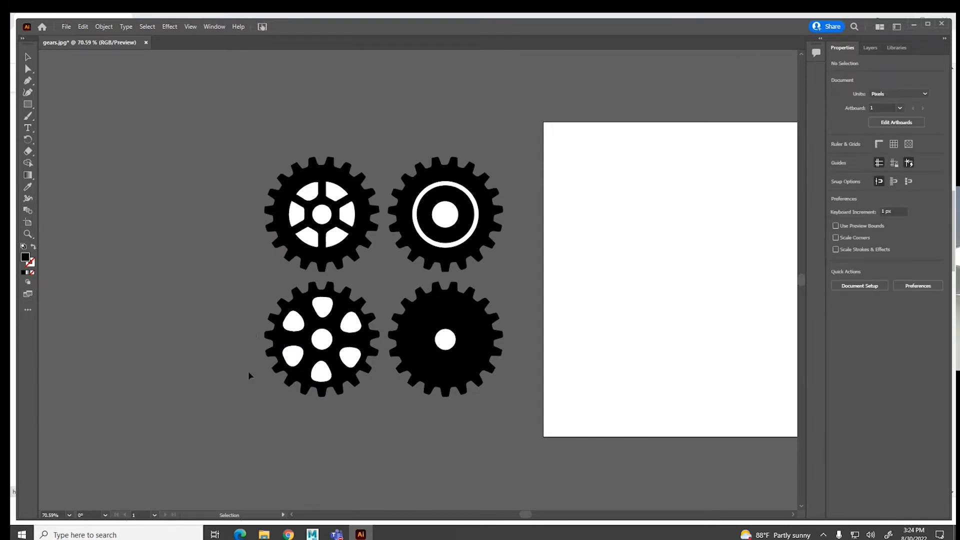
drag(414, 126, 483, 425)
key(Delete)
drag(398, 317, 396, 317)
key(Delete)
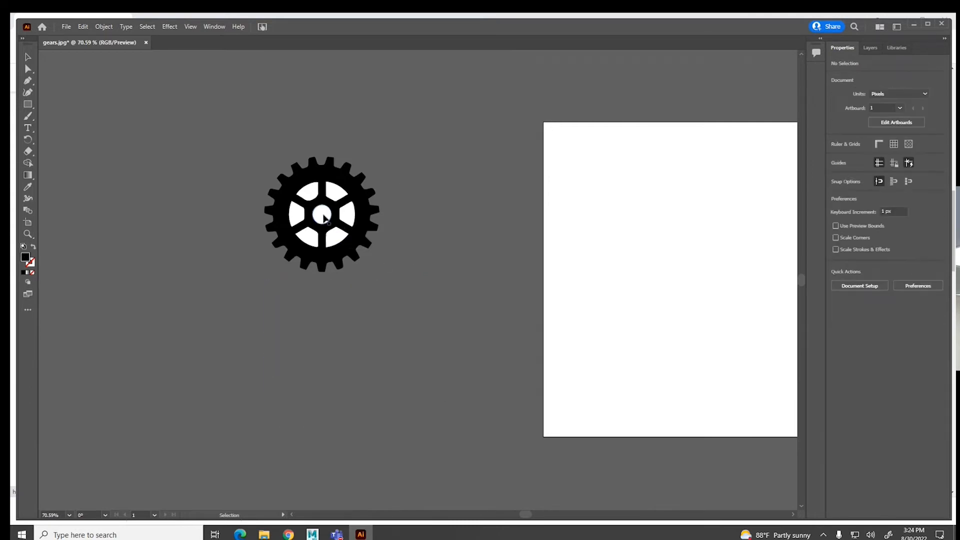
- Delete the white shapes in the gear's center hole and six spoke openings, and move the gear to about X -313 px, Y 265 px
click(324, 218)
key(Delete)
click(312, 192)
key(Delete)
click(333, 196)
key(Delete)
click(347, 215)
key(Delete)
click(332, 235)
key(Delete)
click(308, 236)
key(Delete)
click(297, 217)
key(Delete)
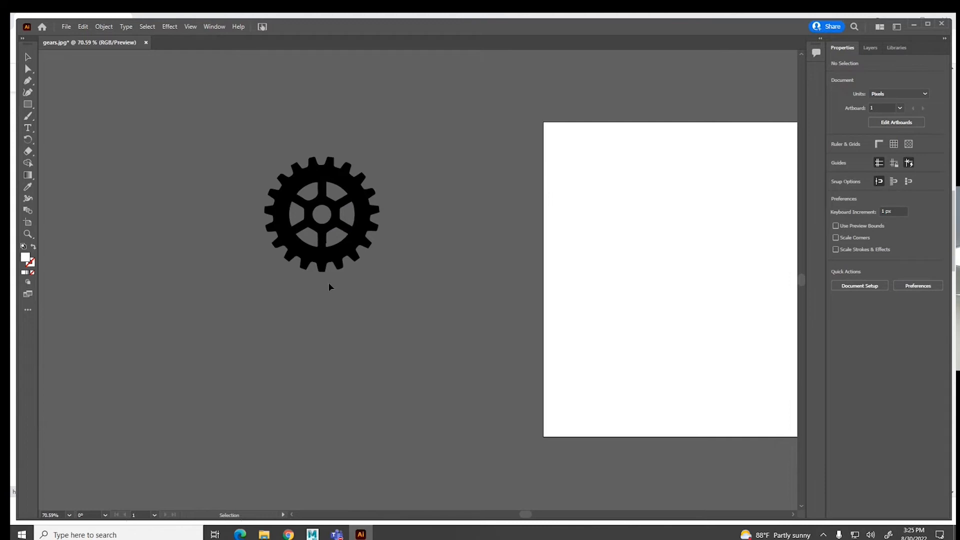
click(323, 264)
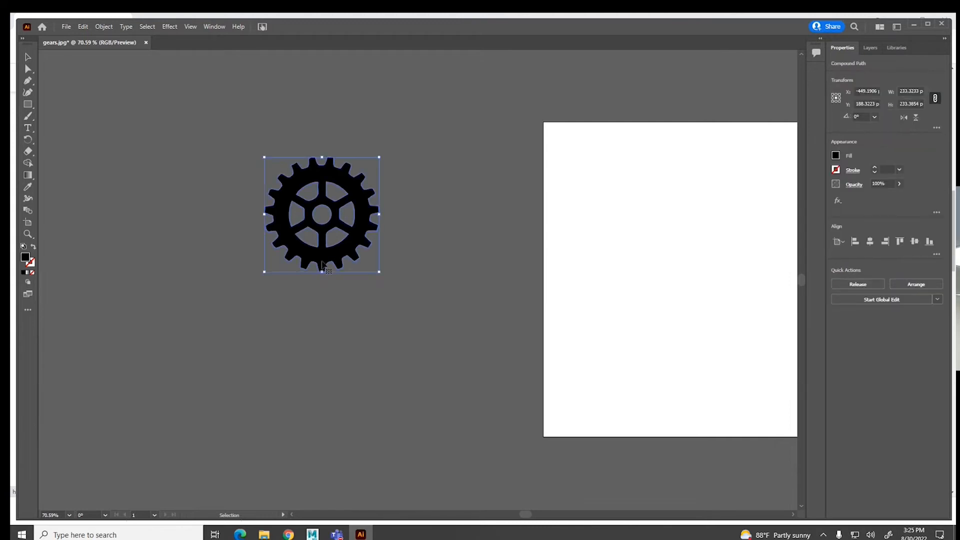
drag(322, 265, 388, 302)
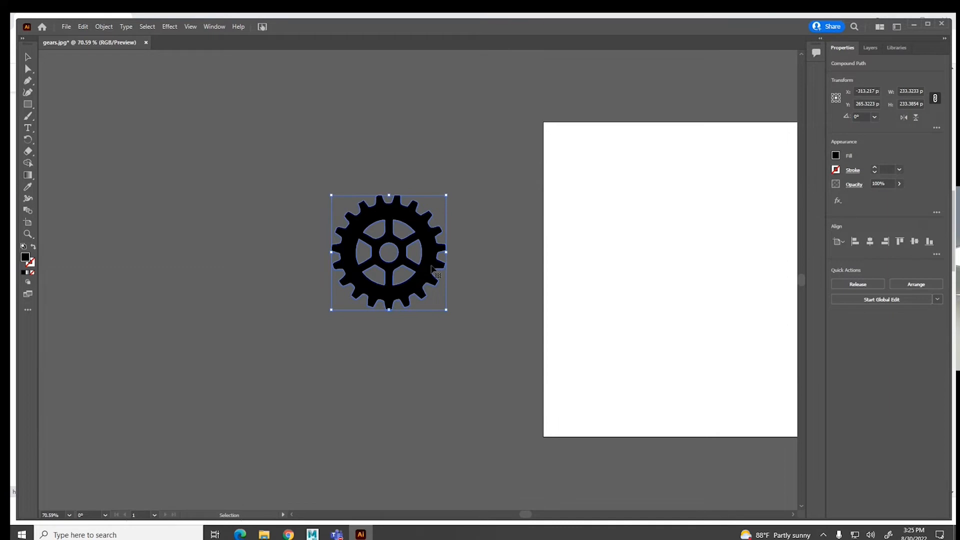
- Save the artwork as gears in Adobe Illustrator (*.AI) format in the sourceimages folder, choosing Illustrator 8 as the version
click(66, 27)
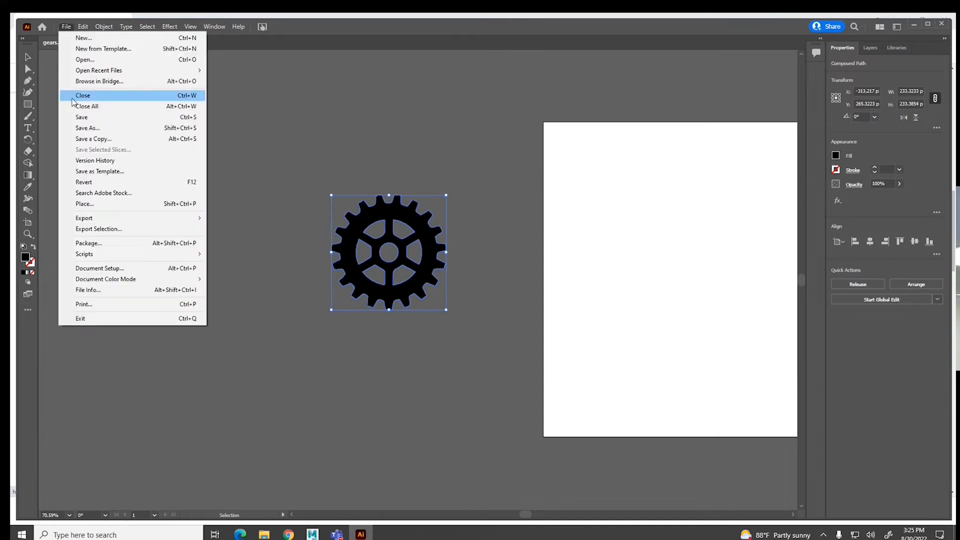
click(85, 128)
click(175, 247)
click(175, 255)
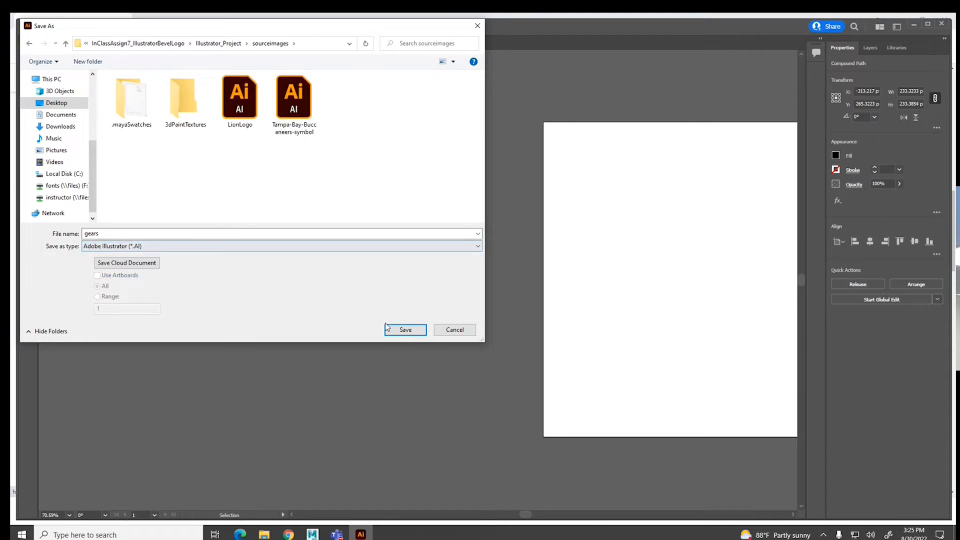
click(406, 330)
click(430, 134)
click(430, 265)
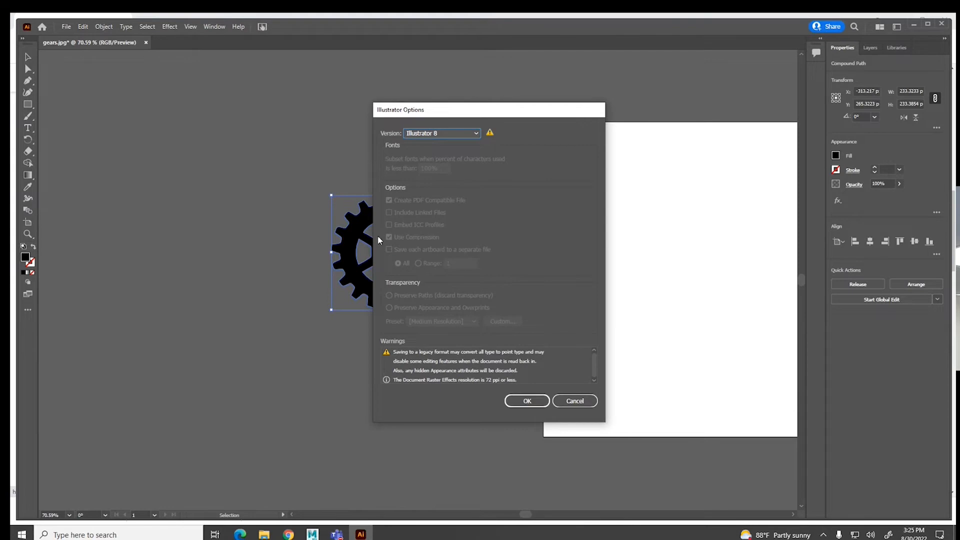
- Try the Illustrator 2020 version with Create PDF Compatible File and Use Compression off, and return the version to Illustrator 8
click(426, 133)
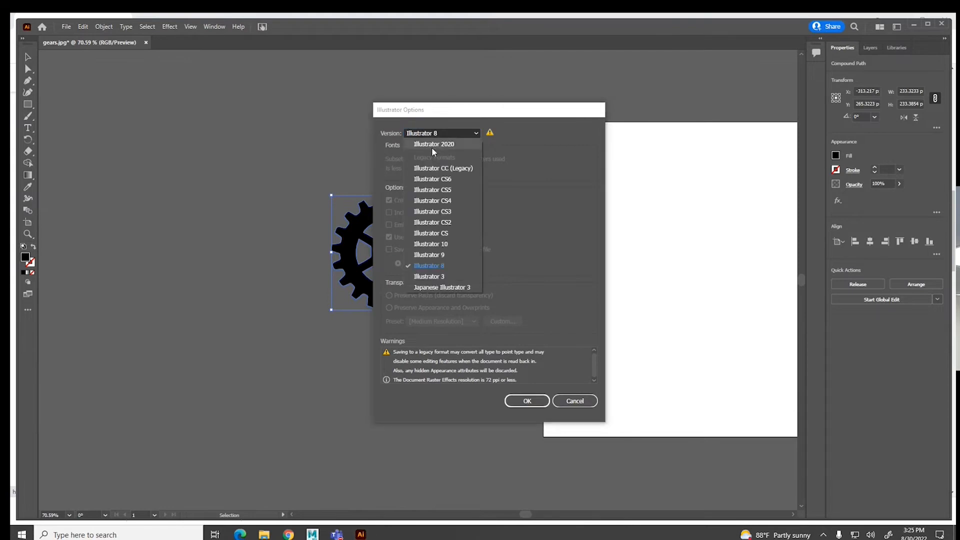
click(424, 144)
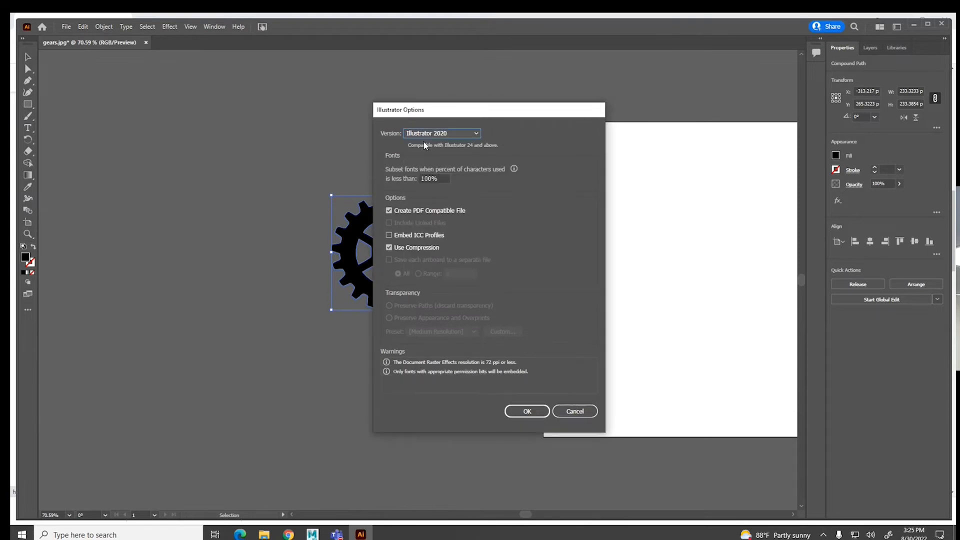
click(390, 211)
click(389, 248)
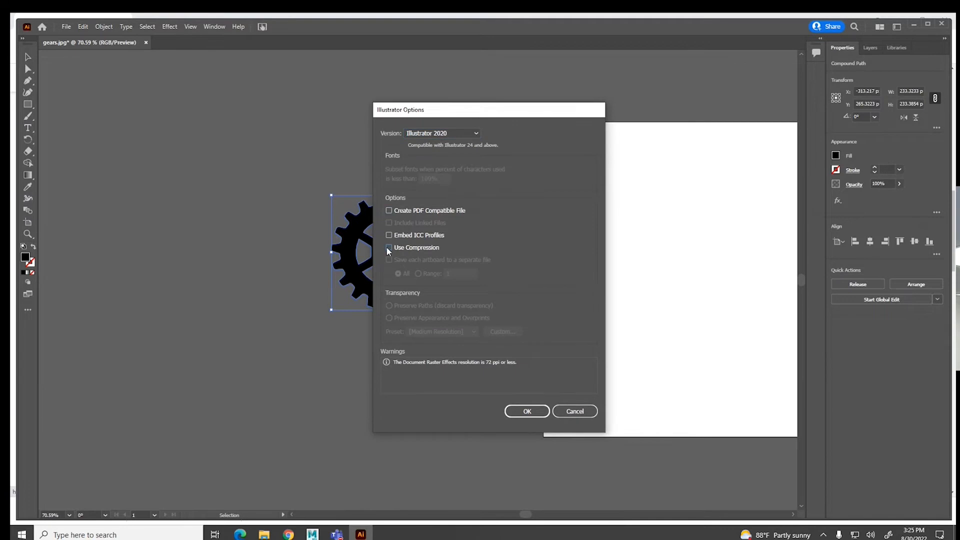
click(440, 133)
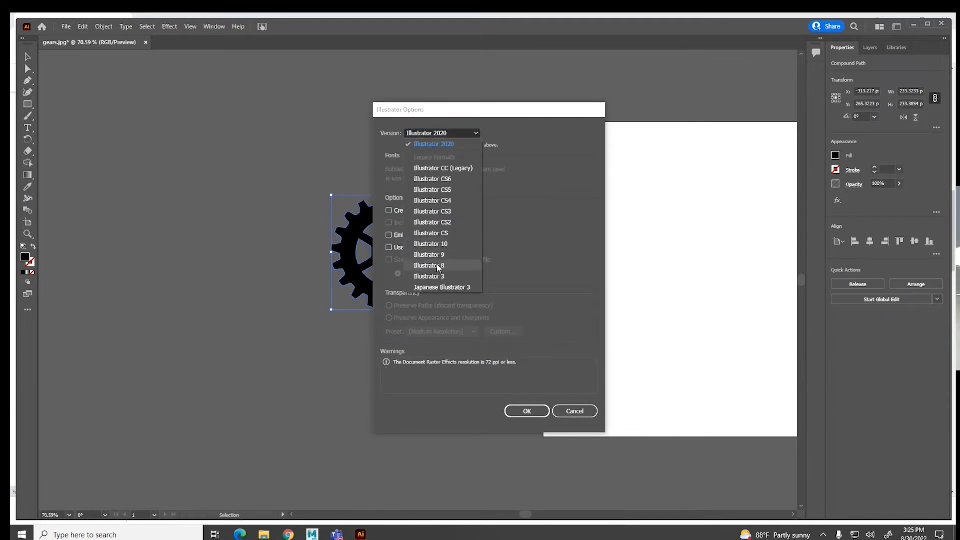
click(437, 263)
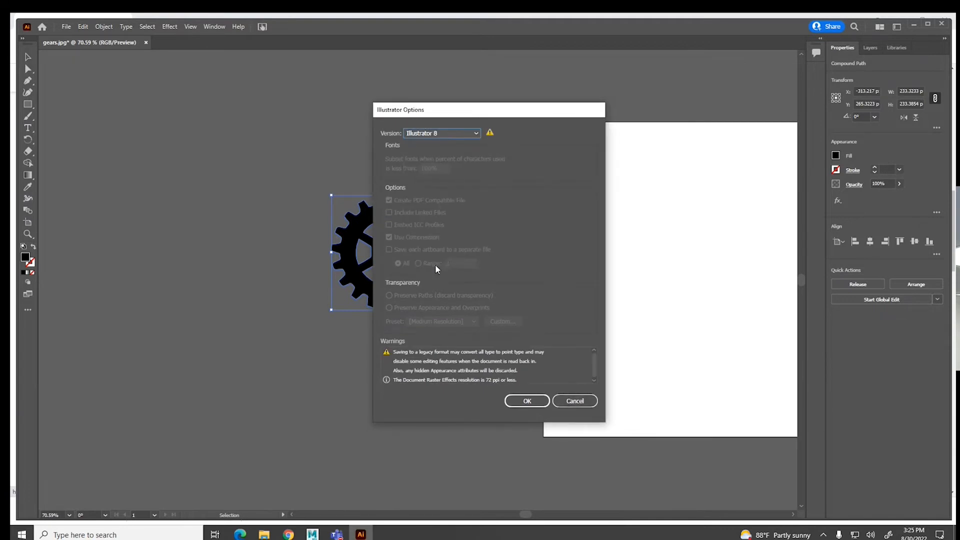
- Accept the Illustrator 8 save options and finish saving the gears file
click(527, 401)
click(539, 284)
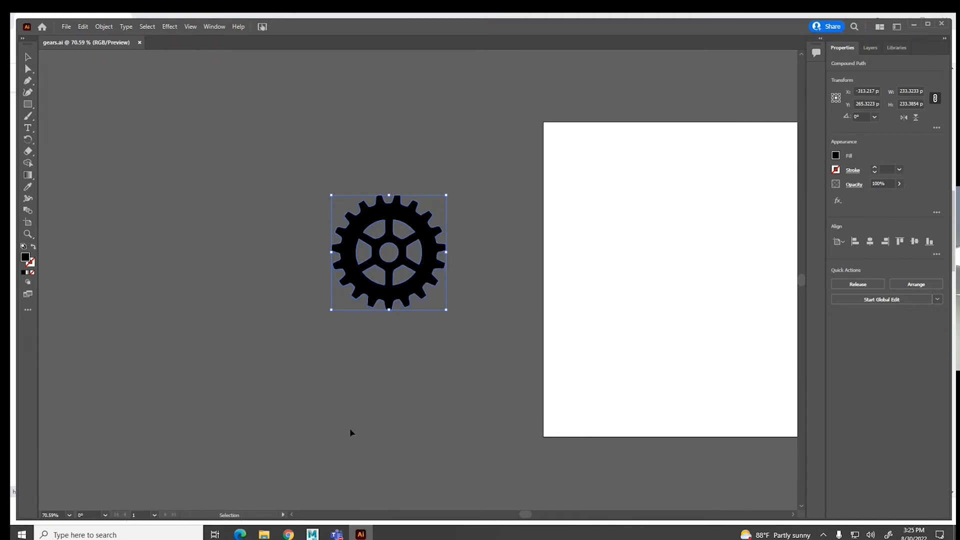
- Switch to Maya and turn off the polygon count heads-up display in the viewport
click(313, 534)
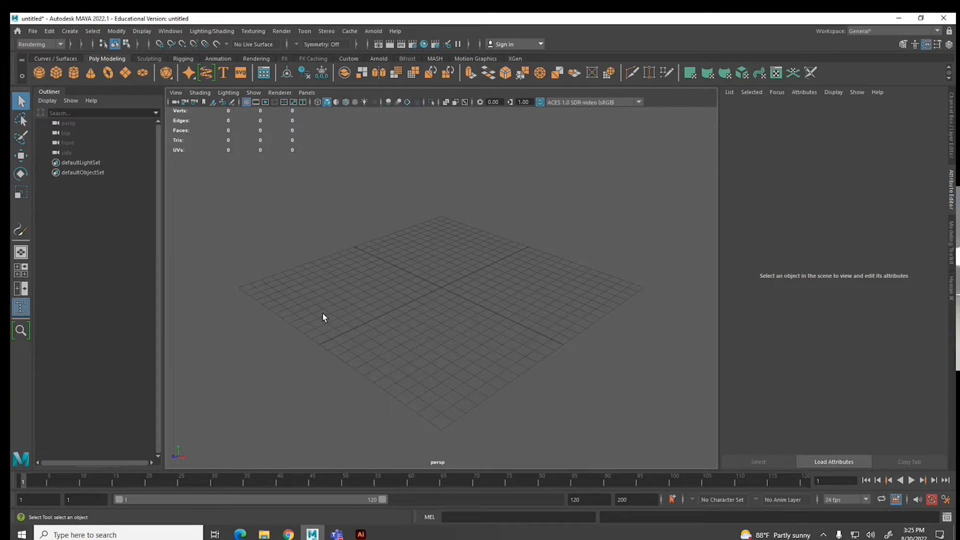
click(142, 31)
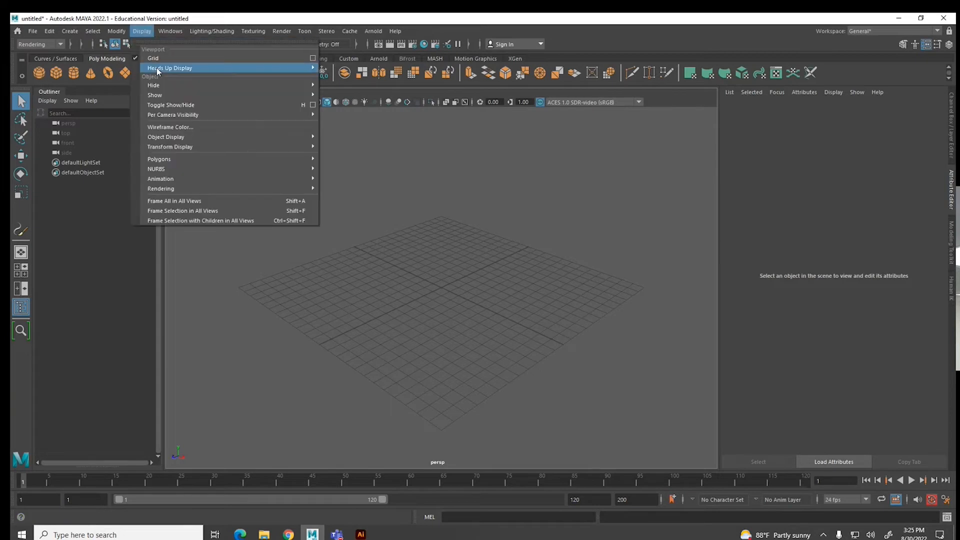
mouse_move(158, 70)
click(349, 205)
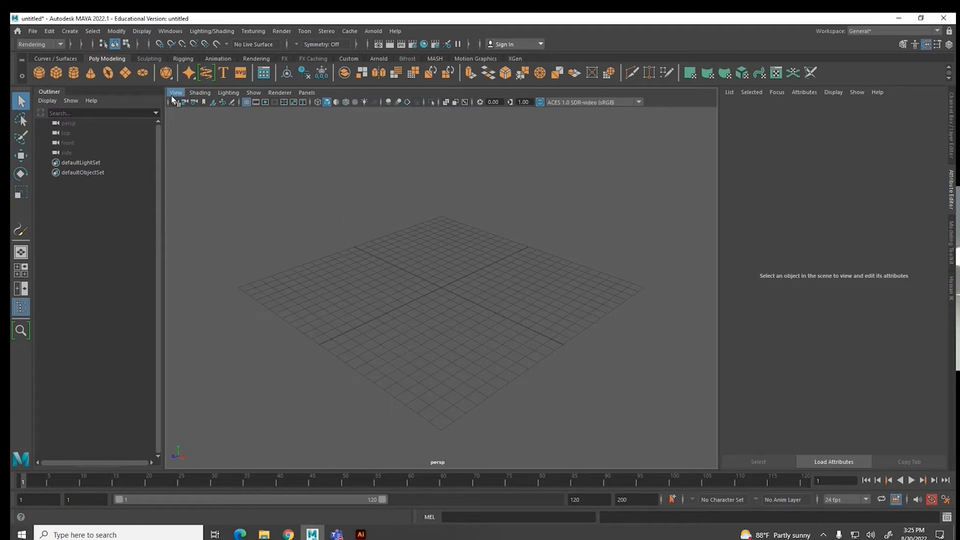
- Open the options for creating an Adobe Illustrator object and reset its bevel settings to the defaults
click(71, 32)
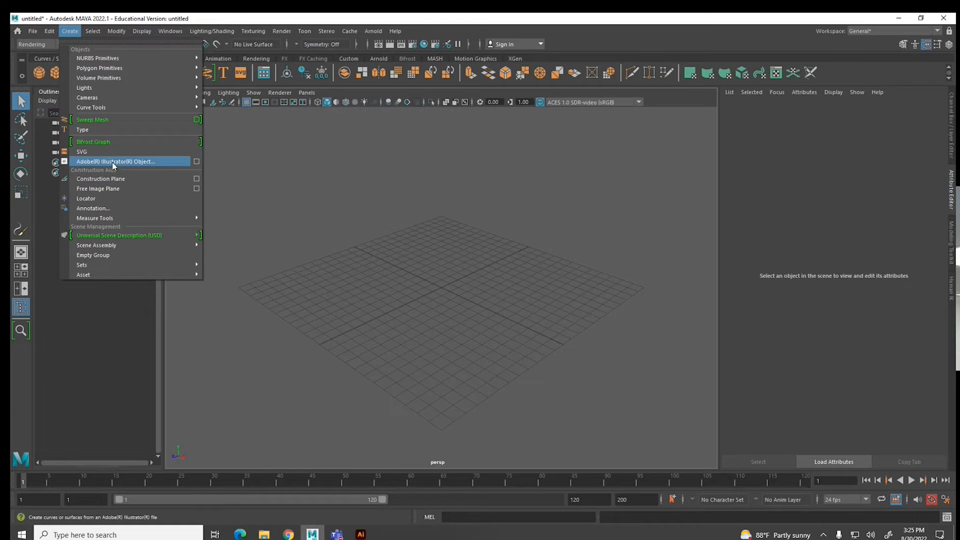
click(198, 165)
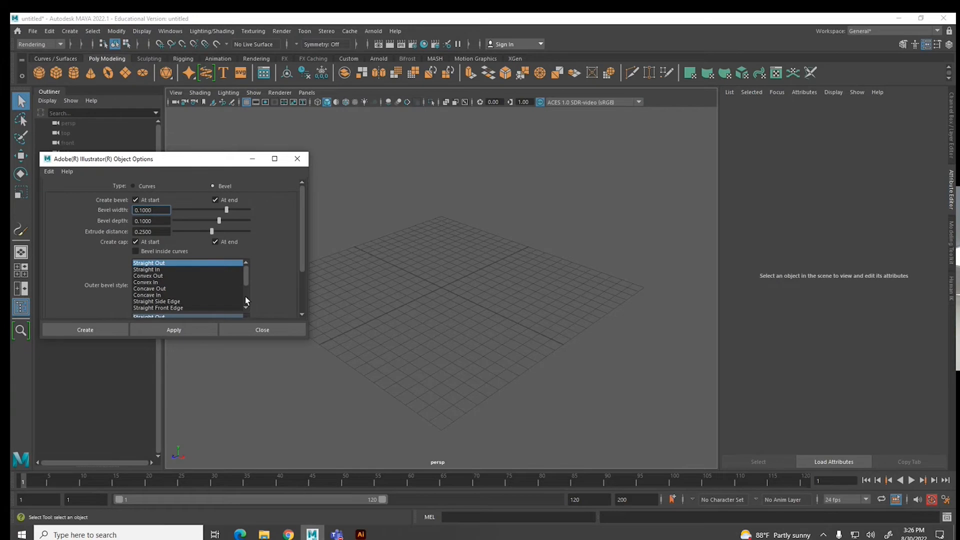
click(50, 171)
click(70, 191)
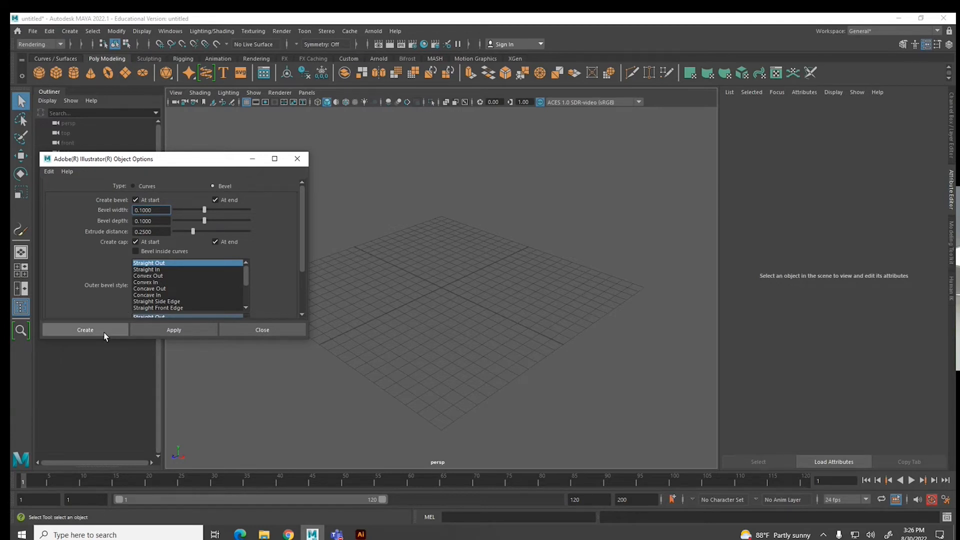
- Create the bevelled object from gears.ai in the project's sourceimages folder and frame it in the perspective view
click(85, 330)
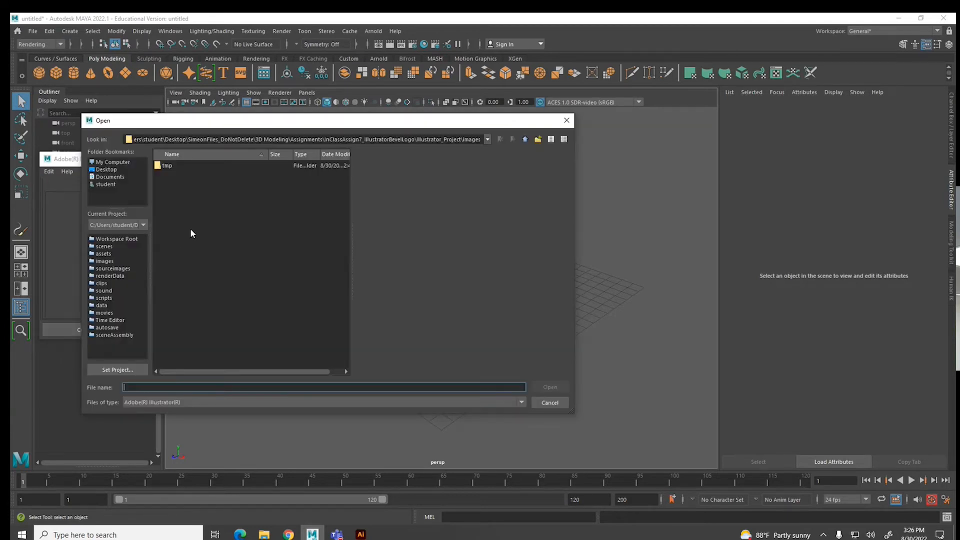
click(525, 139)
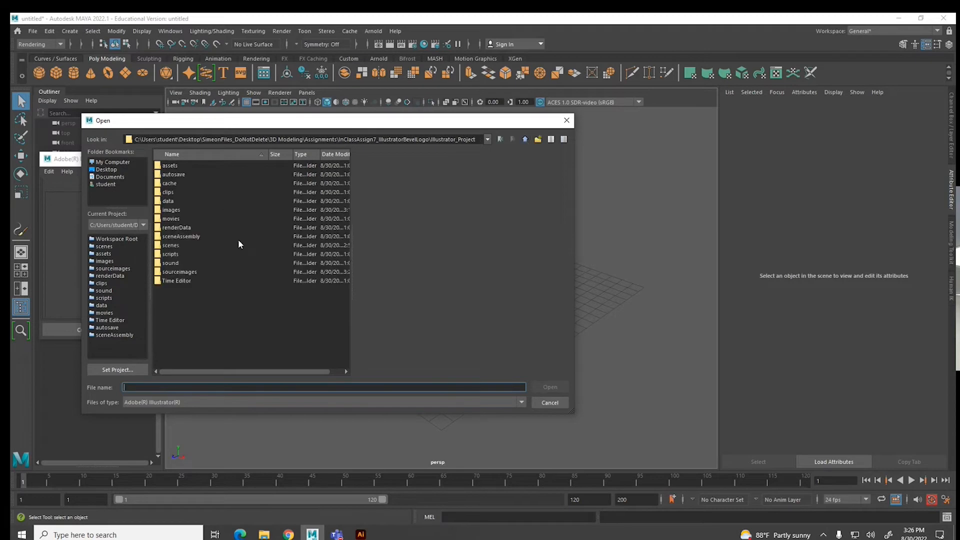
double_click(196, 271)
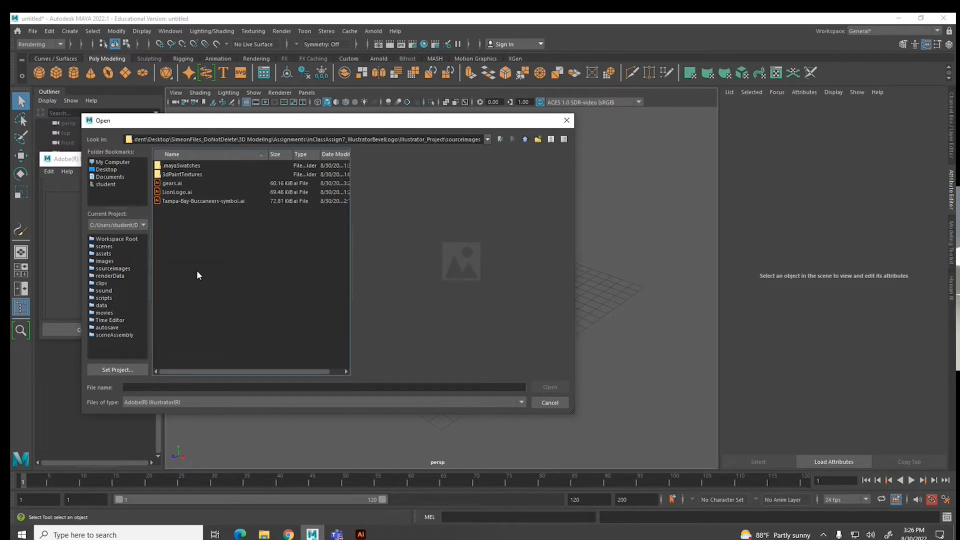
click(173, 185)
click(545, 388)
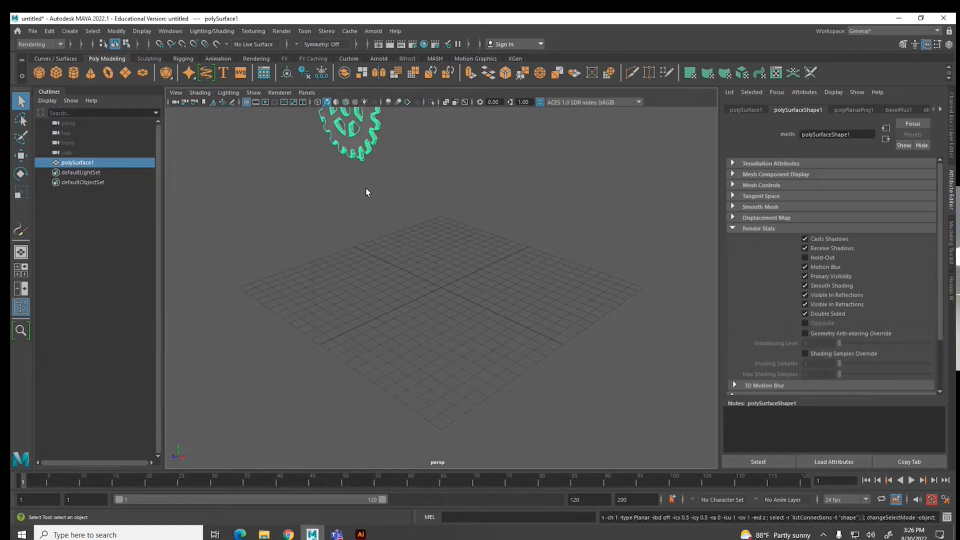
key(f)
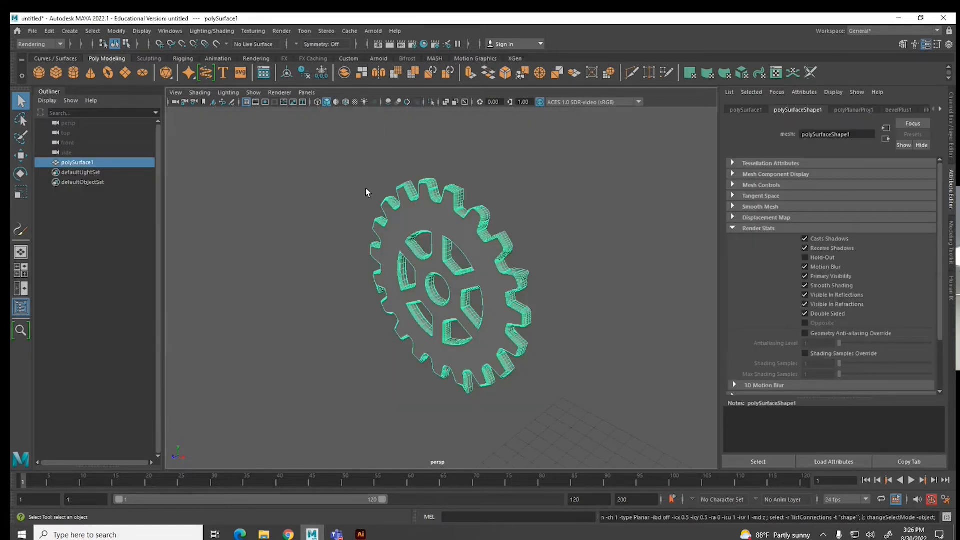
- Center the gear's pivot, activate the Move tool and view the gear from the front
click(117, 31)
click(137, 104)
key(w)
alt+drag(445, 270, 636, 241)
click(520, 298)
scroll(518, 293, up, 5)
click(655, 215)
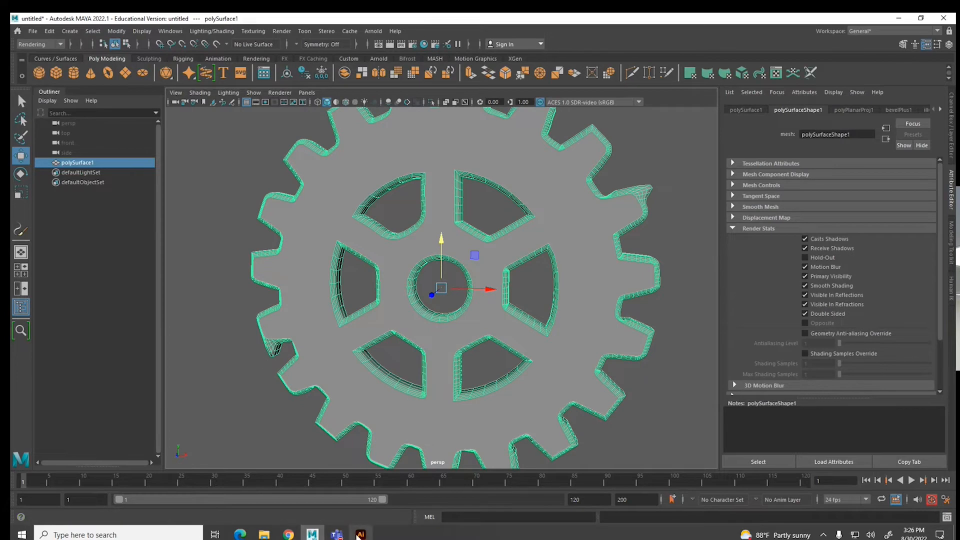
- Switch to Illustrator, set the toolbar to two columns and show the gear's anchor points with the Direct Selection tool
click(360, 534)
scroll(389, 287, up, 2)
key(a)
alt+scroll(389, 286, up, 5)
key(v)
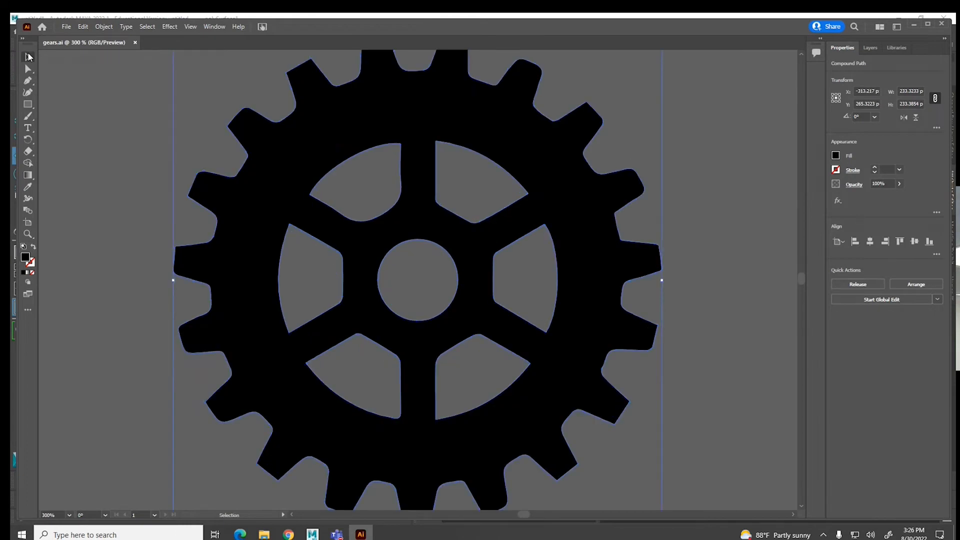
click(22, 39)
click(42, 55)
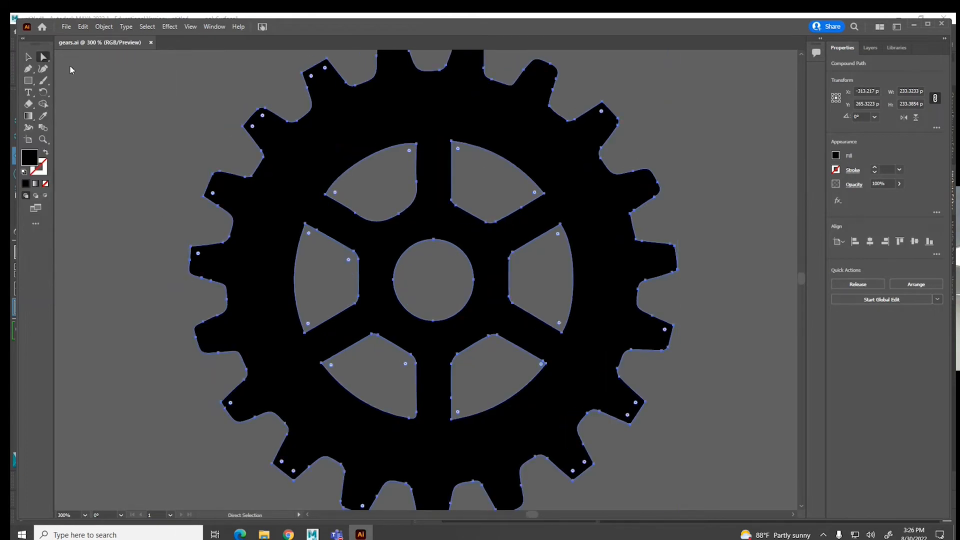
scroll(653, 128, up, 3)
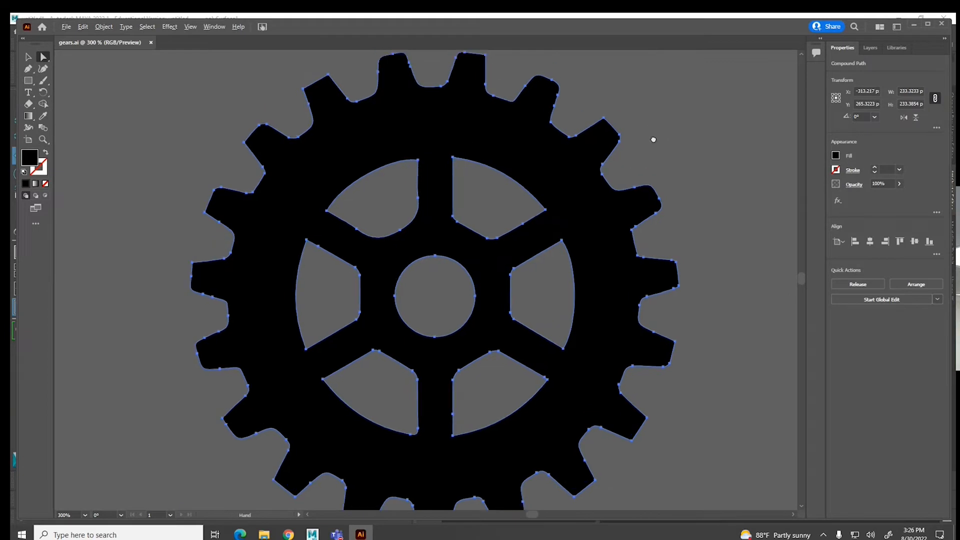
- Switch to Maya to examine the whole gear's tooth outline, and return to Illustrator to compare it
click(313, 534)
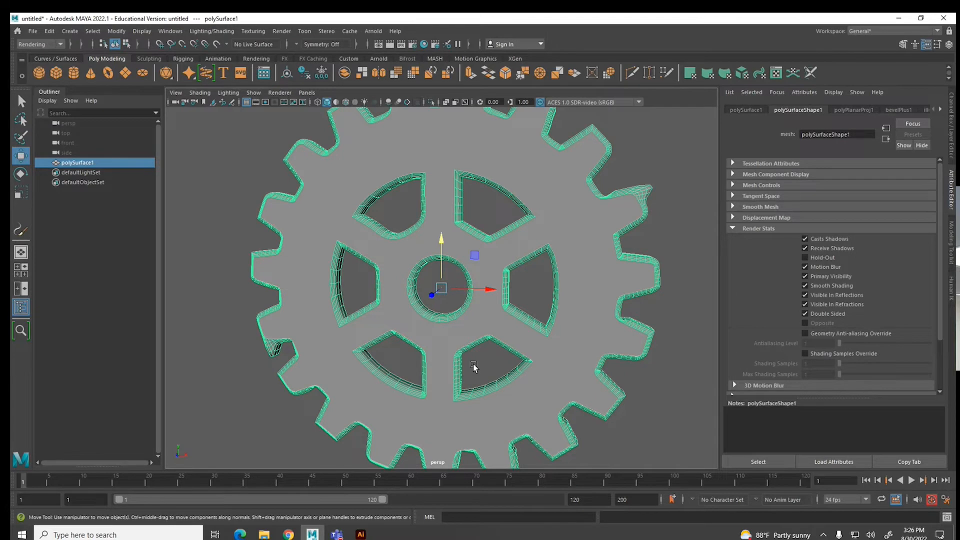
scroll(486, 343, down, 3)
alt+drag(438, 229, 453, 235)
click(361, 534)
click(360, 534)
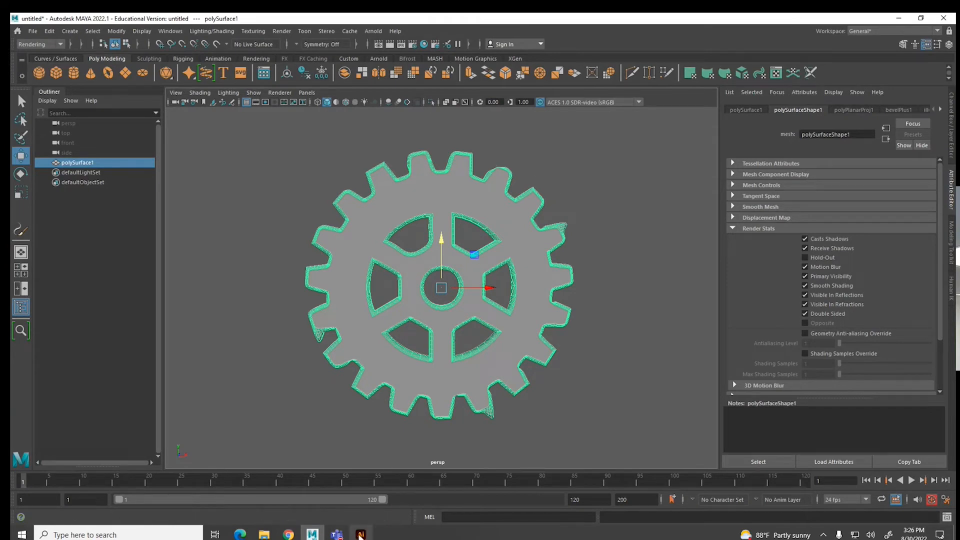
key(alt+Tab)
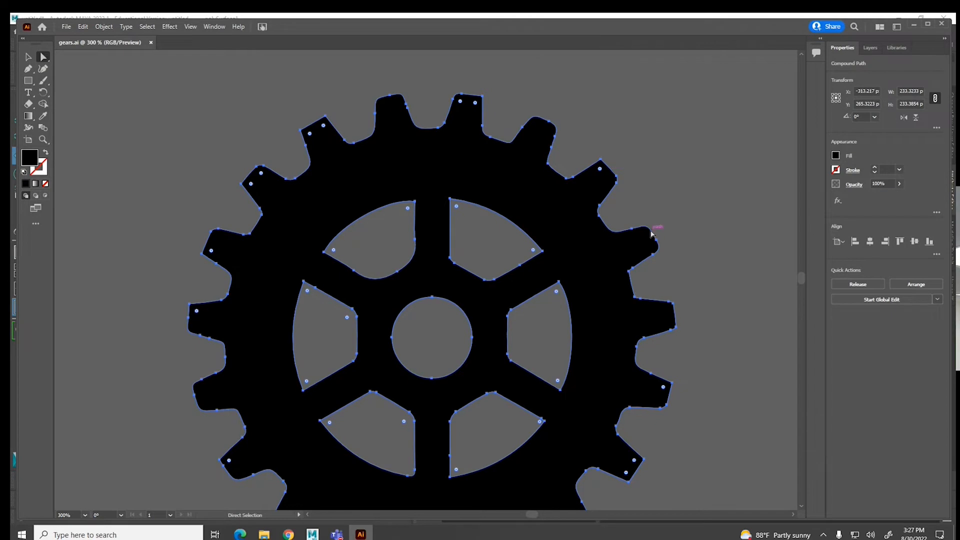
- Try reshaping the corner of a tooth at the gear's upper right by its anchor point, undo it and deselect the path
scroll(642, 231, up, 1)
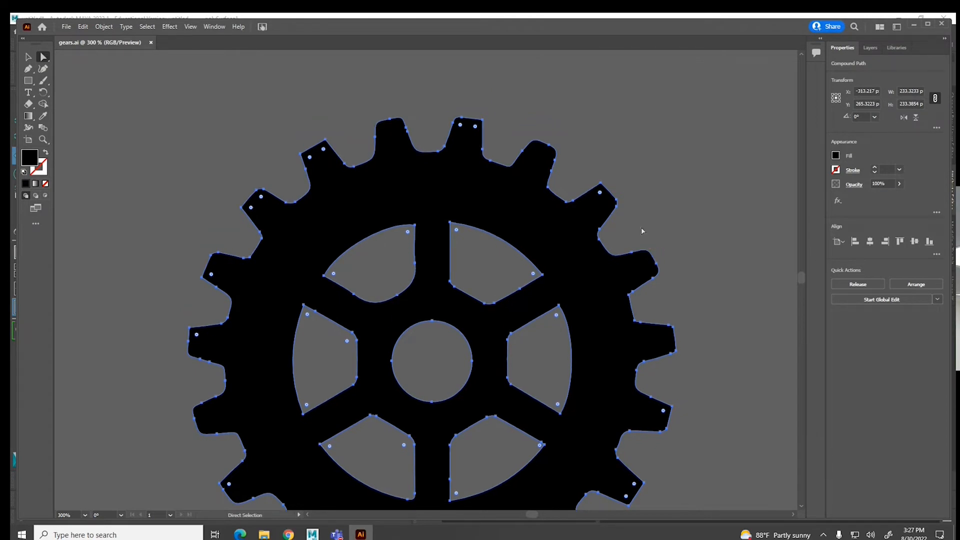
key(ctrl)
key(ctrl+plus)
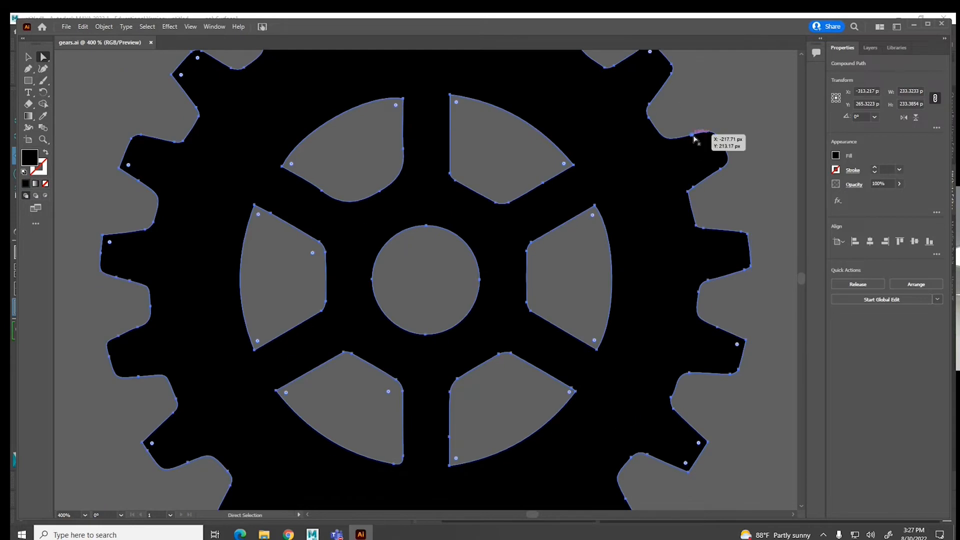
click(714, 131)
drag(725, 149, 742, 131)
key(ctrl+z)
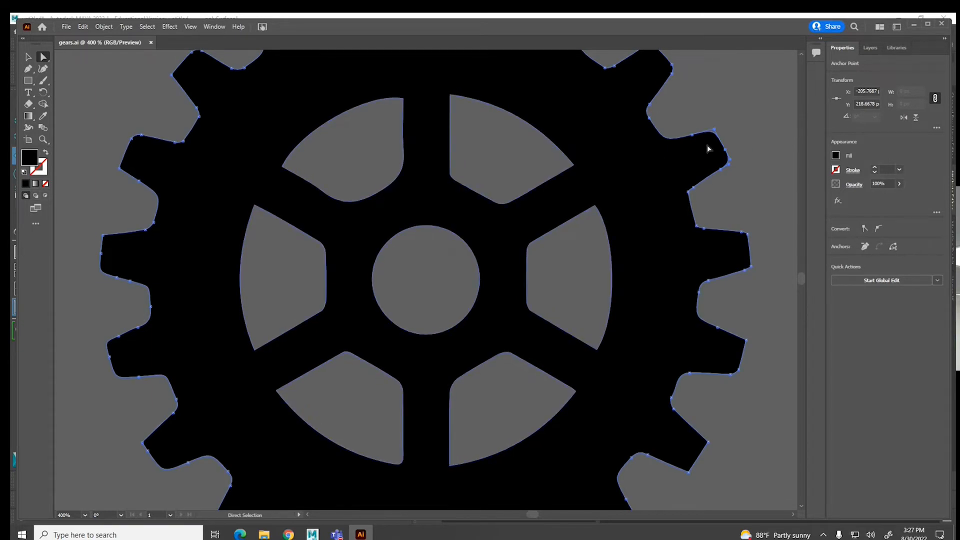
drag(681, 131, 618, 214)
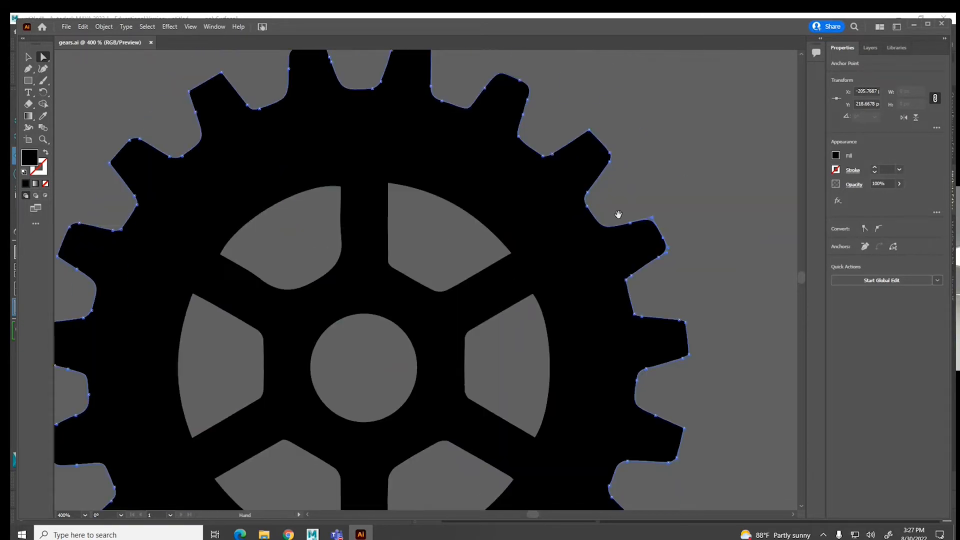
click(612, 156)
click(628, 165)
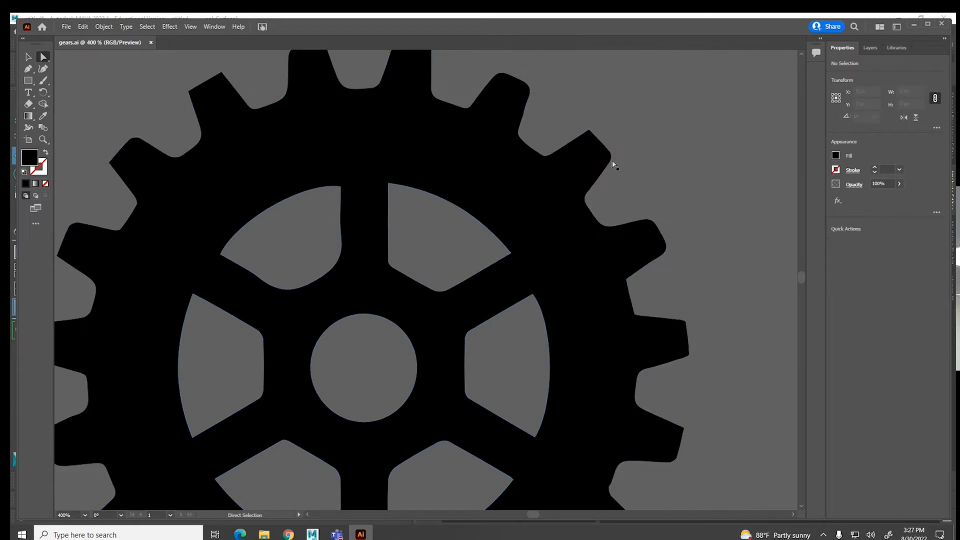
- Simplify the whole gear's compound path with Simplify Curve at 75% and a Corner Point Angle Threshold of 150°
click(28, 57)
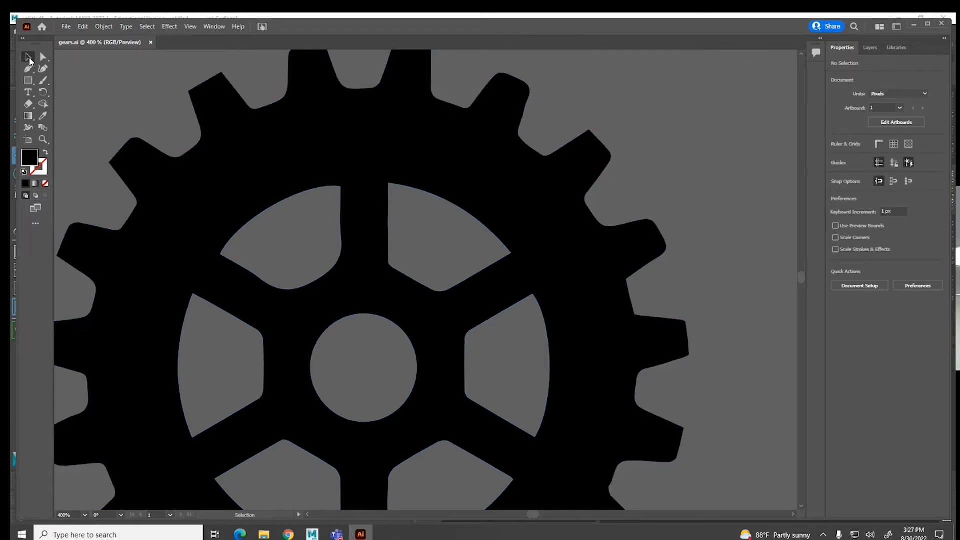
click(274, 139)
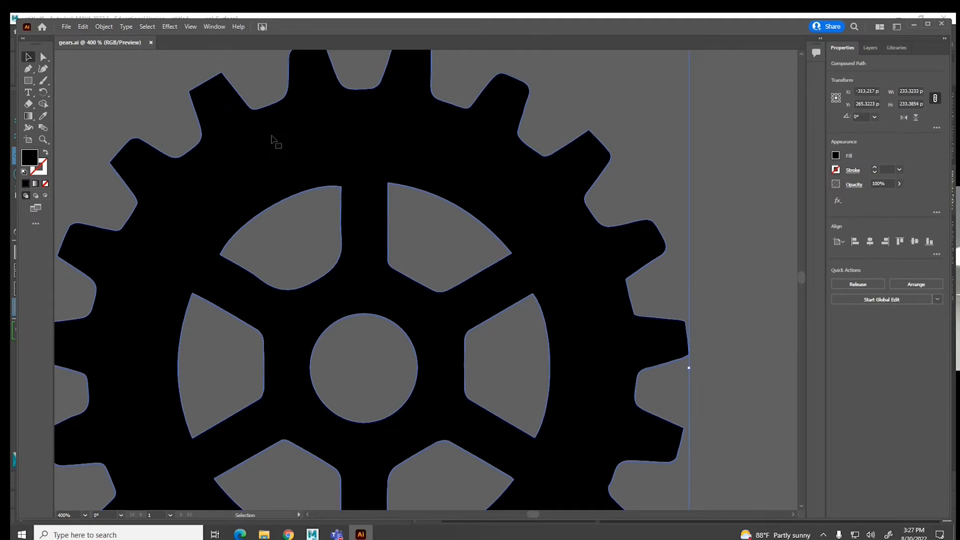
click(103, 27)
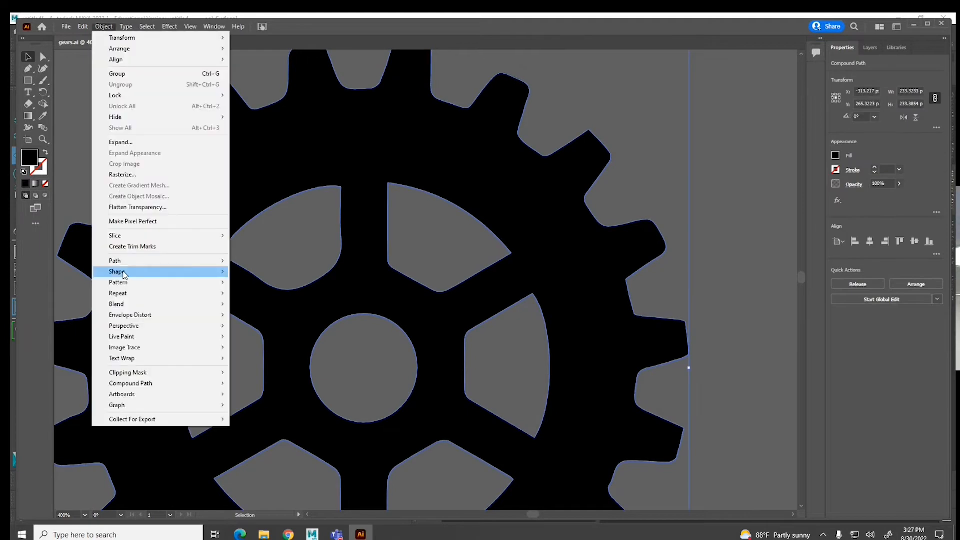
mouse_move(125, 262)
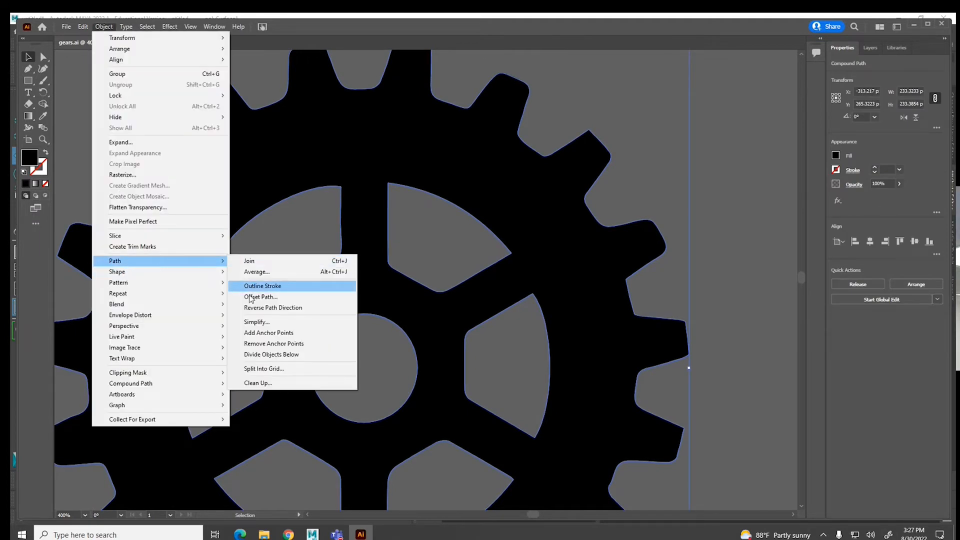
click(253, 323)
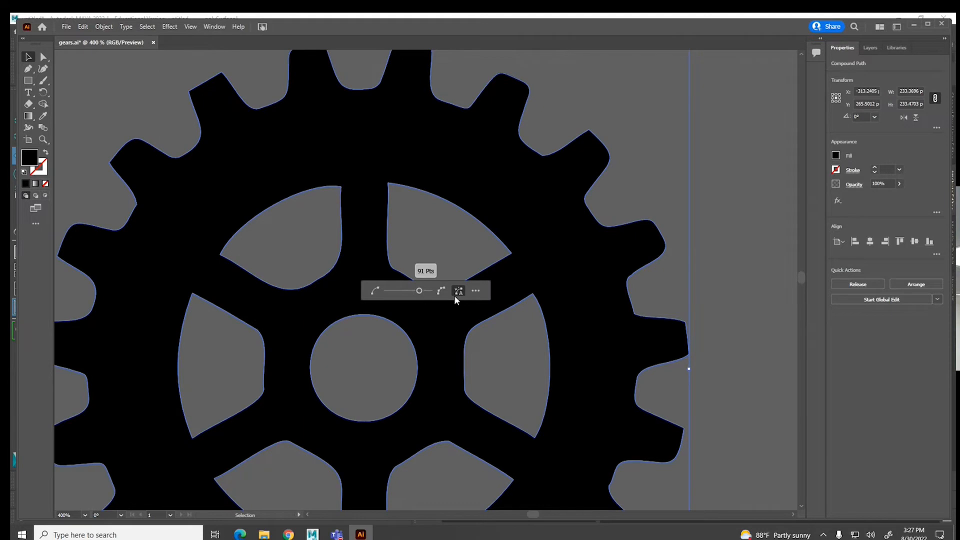
click(475, 291)
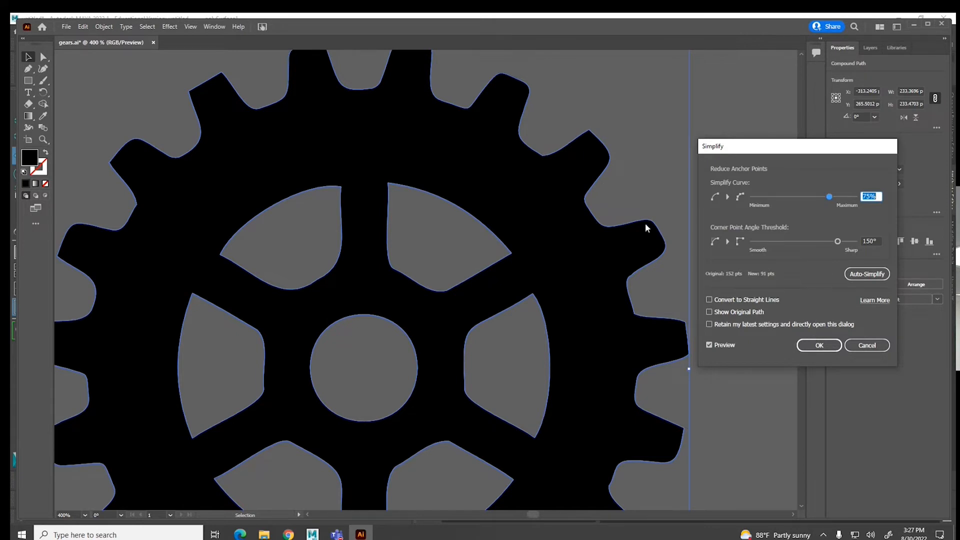
click(818, 345)
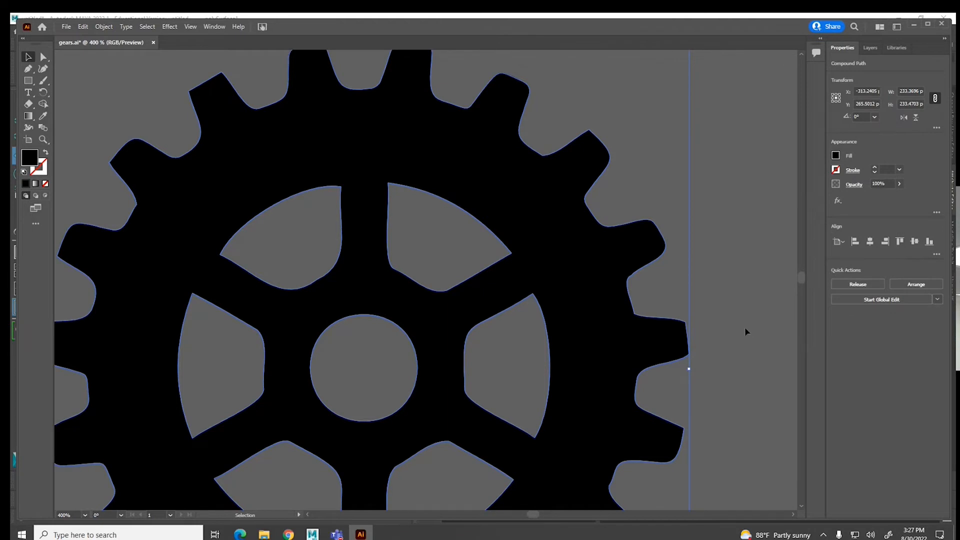
- Show the simplified gear's anchor points and save gears.ai, accepting the save prompt
key(a)
key(ctrl+s)
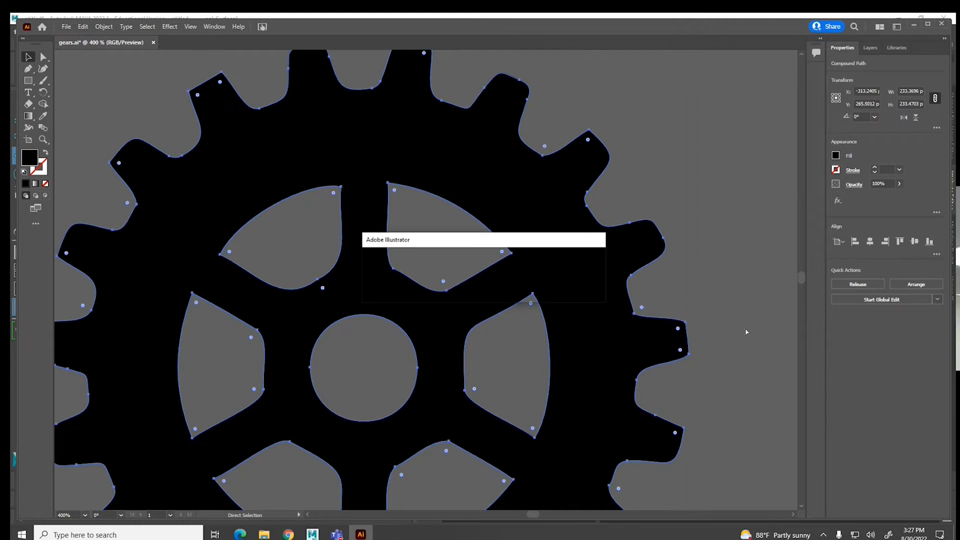
click(540, 291)
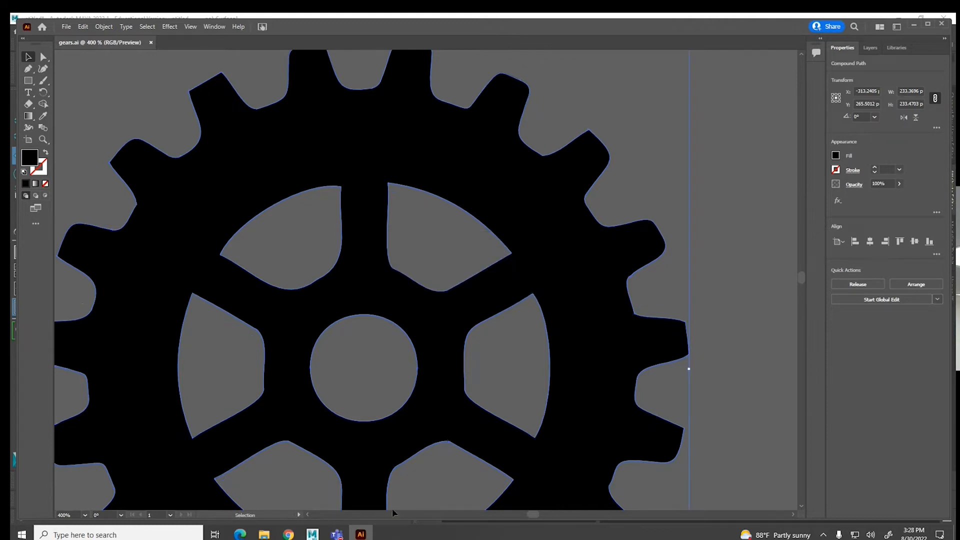
- Switch to Maya and reload gears.ai in the gear's illustratorForBevel1 node
click(313, 533)
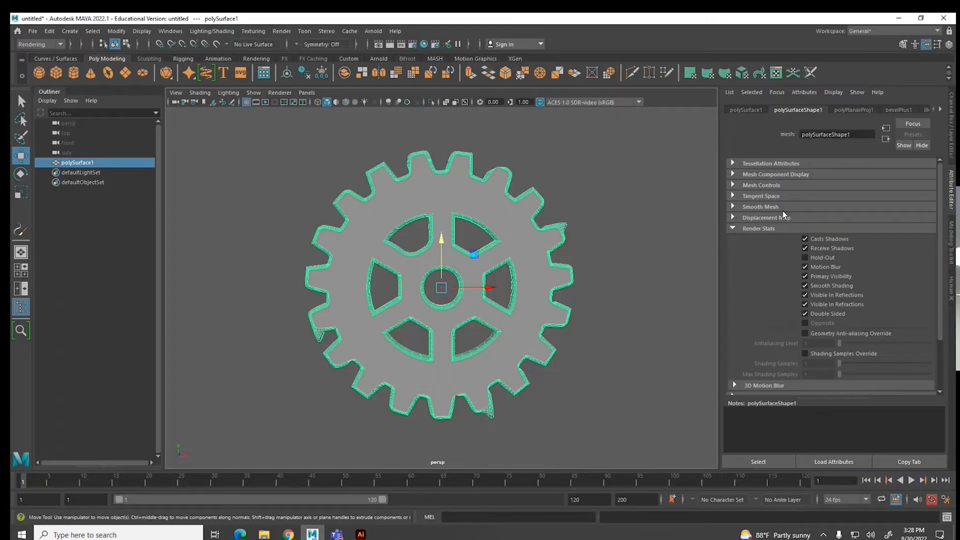
click(940, 110)
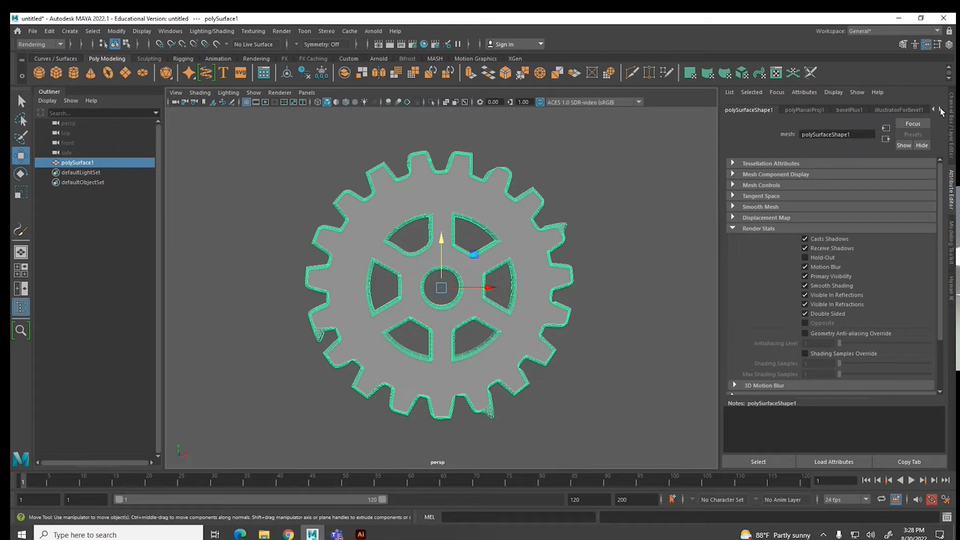
click(904, 110)
click(854, 191)
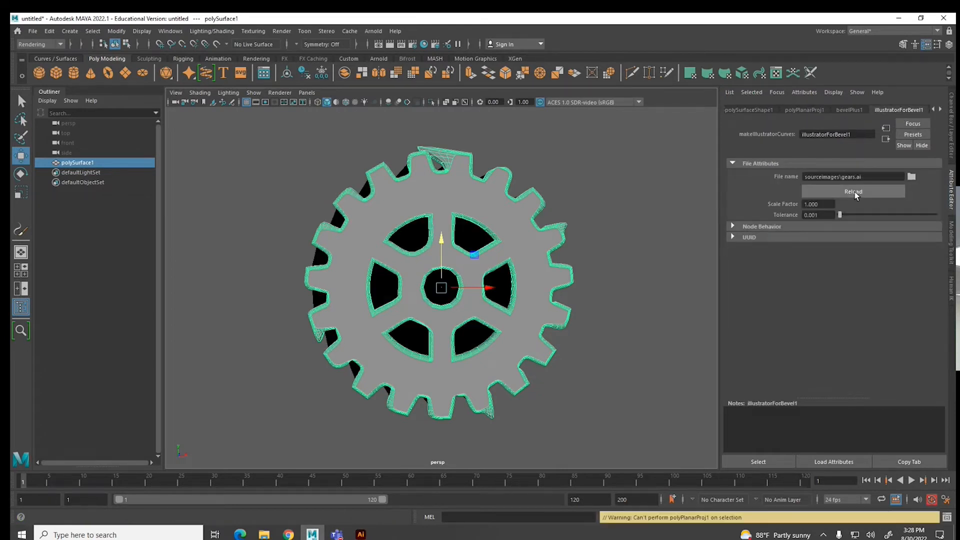
- Inspect the reloaded gear's teeth and set the Illustrator curves tolerance to 0.070
scroll(450, 308, up, 3)
scroll(438, 306, down, 4)
alt+drag(400, 304, 511, 316)
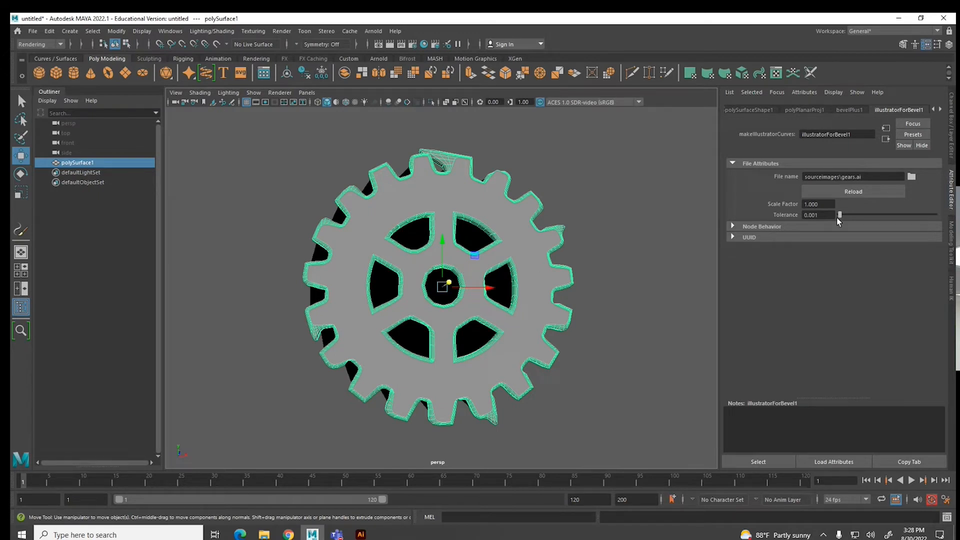
drag(842, 215, 905, 214)
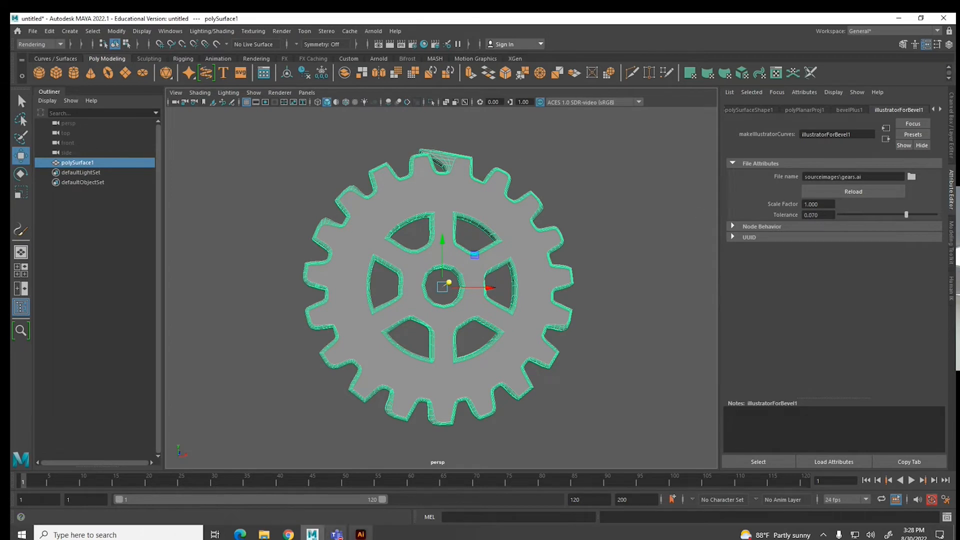
- Switch to Illustrator and show the anchor points of the gear's compound path around the topmost teeth
click(361, 535)
drag(454, 182, 478, 375)
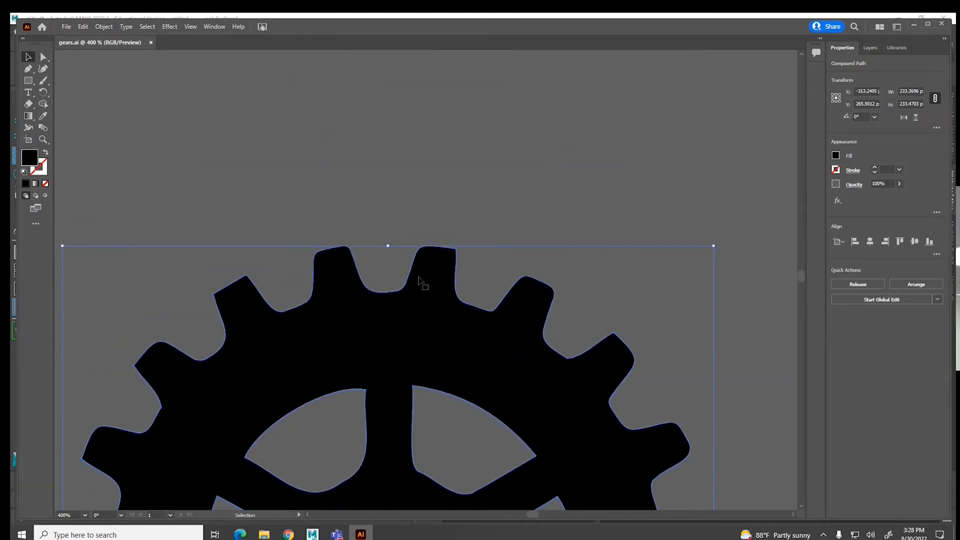
click(42, 57)
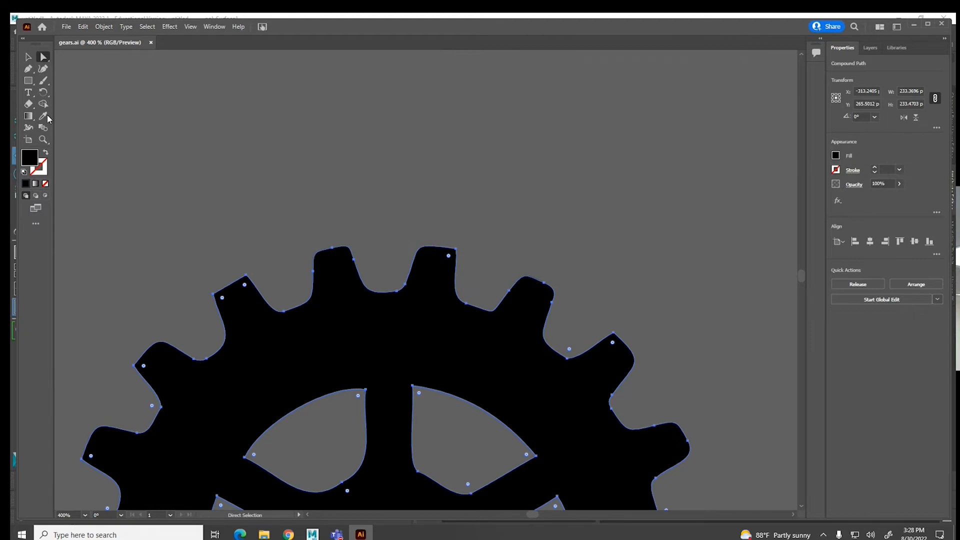
key(p)
click(420, 247)
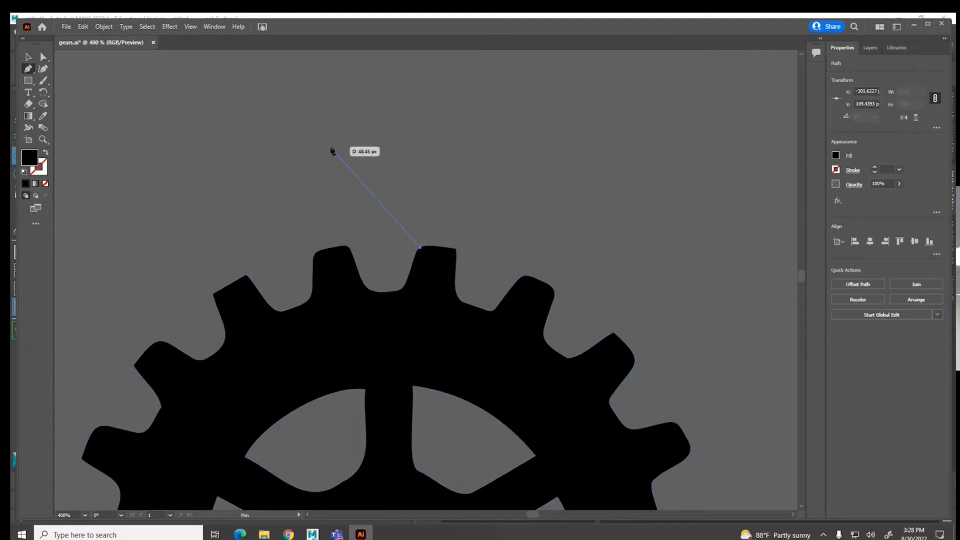
key(ctrl+z)
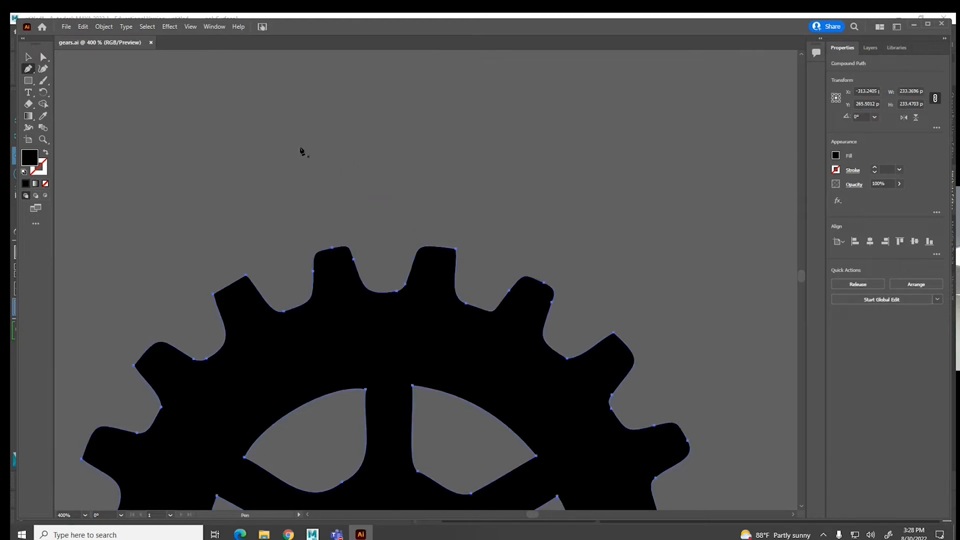
- Add anchor points at the rounded corner of the tooth just right of the gear's top centre and save gears.ai, accepting the save prompt
drag(31, 71, 63, 71)
click(422, 248)
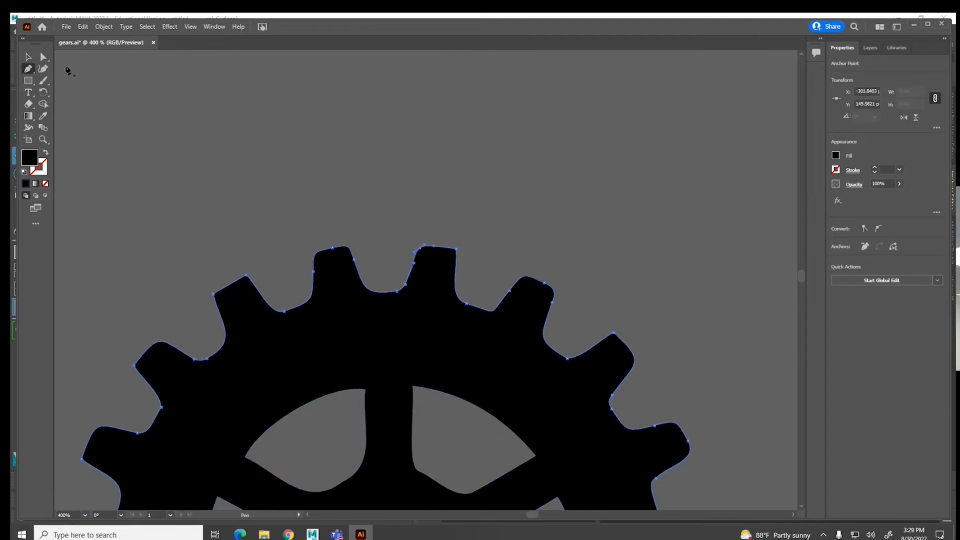
click(31, 59)
click(252, 123)
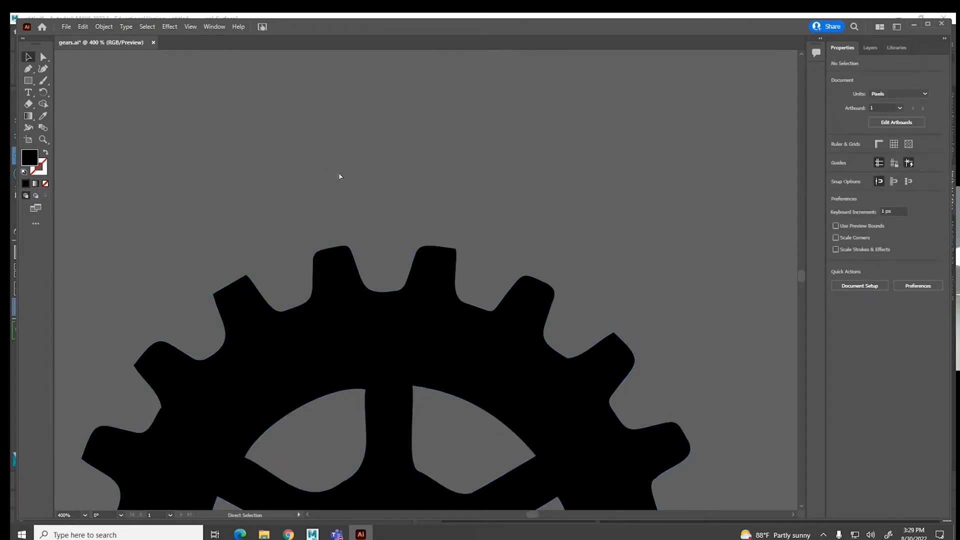
key(ctrl+s)
click(536, 291)
- Switch to Maya, reload gears.ai in the illustratorForBevel1 node and set its tolerance to 0.089
click(312, 534)
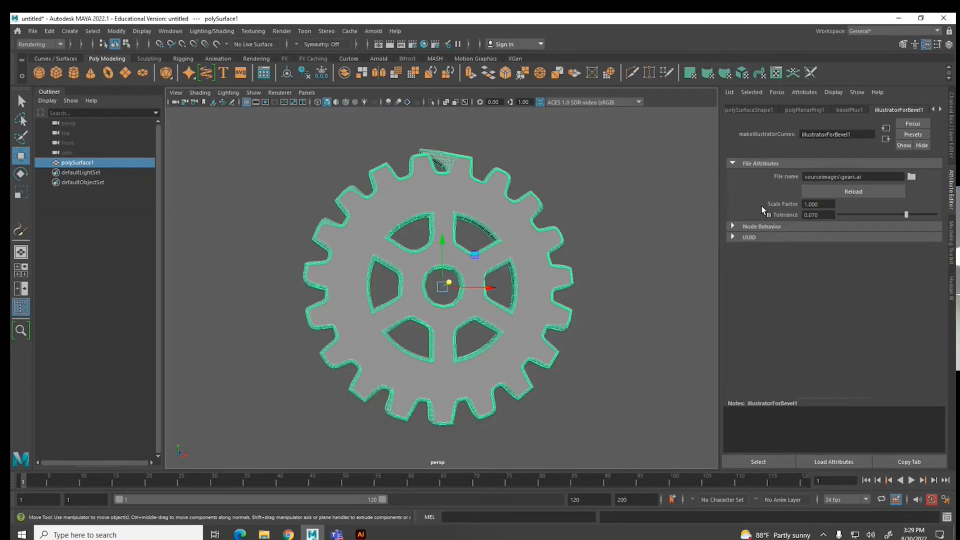
click(844, 193)
drag(917, 215, 924, 214)
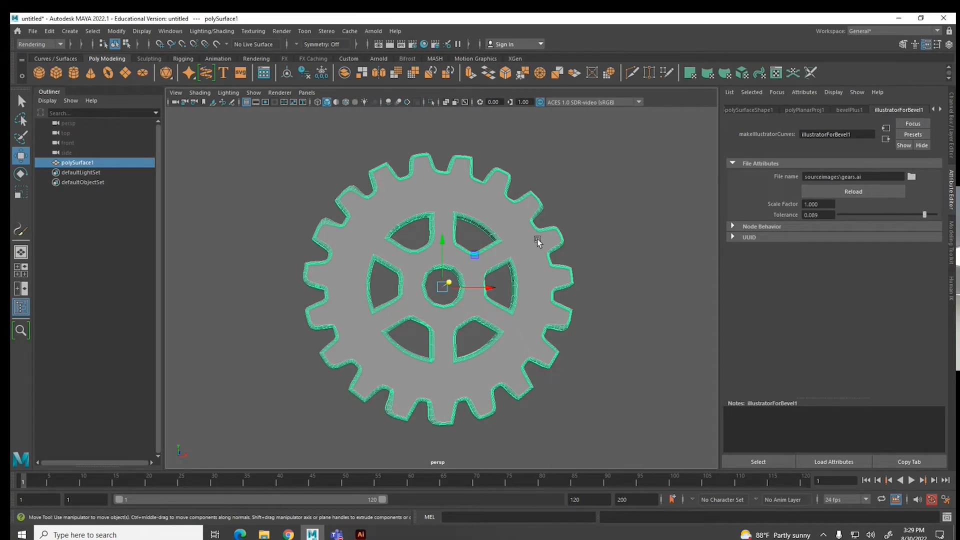
alt+drag(487, 302, 622, 247)
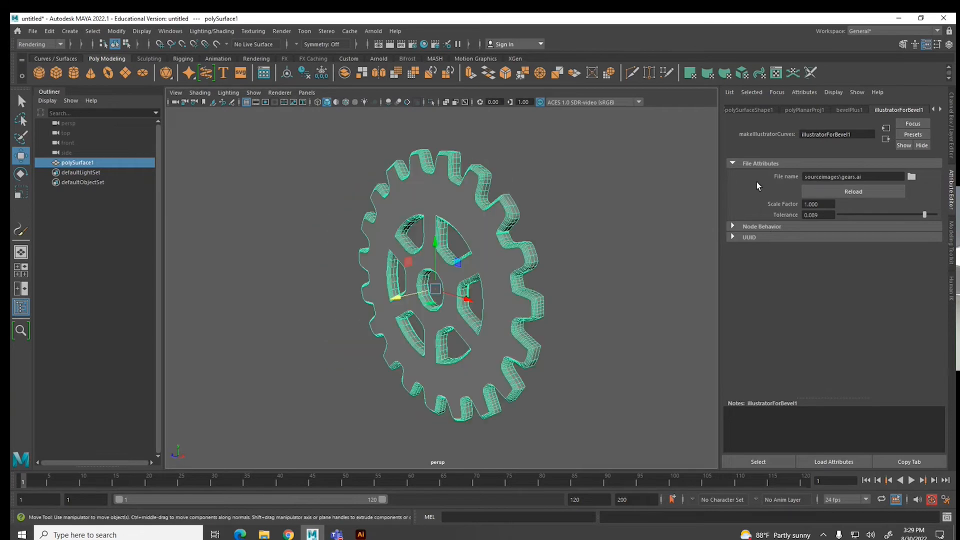
- Set the extrude distance in the gear's bevelPlus1 node to 2.268 to thicken the gear
click(850, 110)
drag(846, 221, 895, 223)
scroll(551, 253, up, 4)
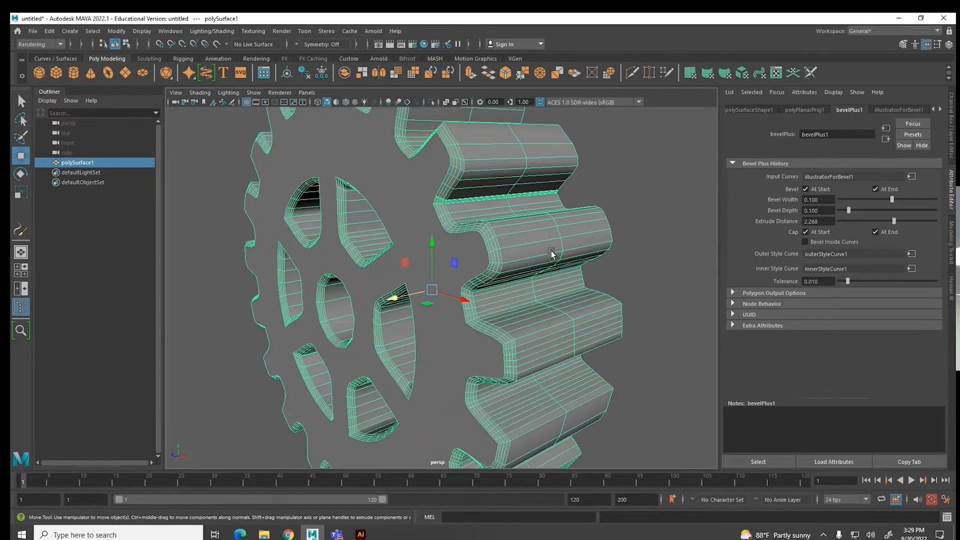
alt+drag(561, 247, 347, 247)
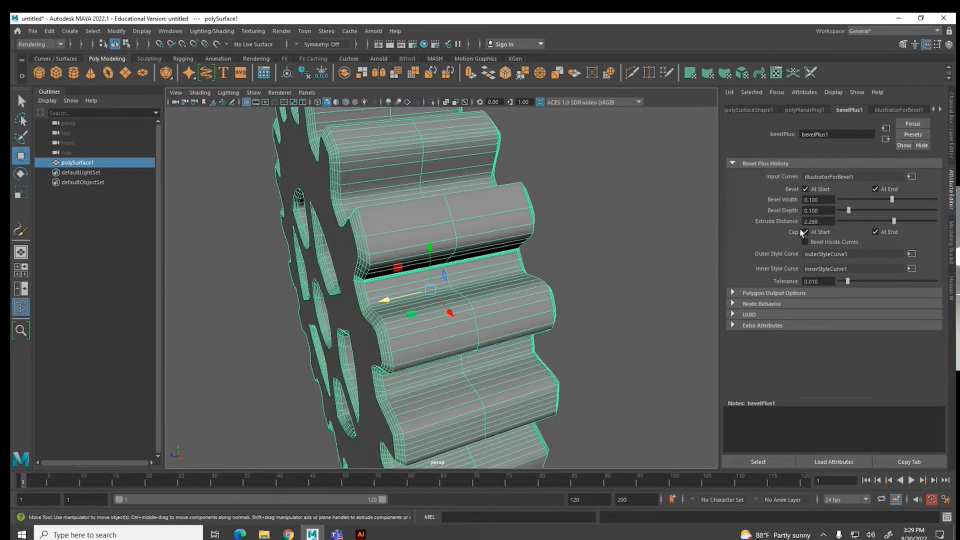
- Set the gear's bevel depth to 0.191 and its bevel width to 0.206
drag(849, 210, 857, 209)
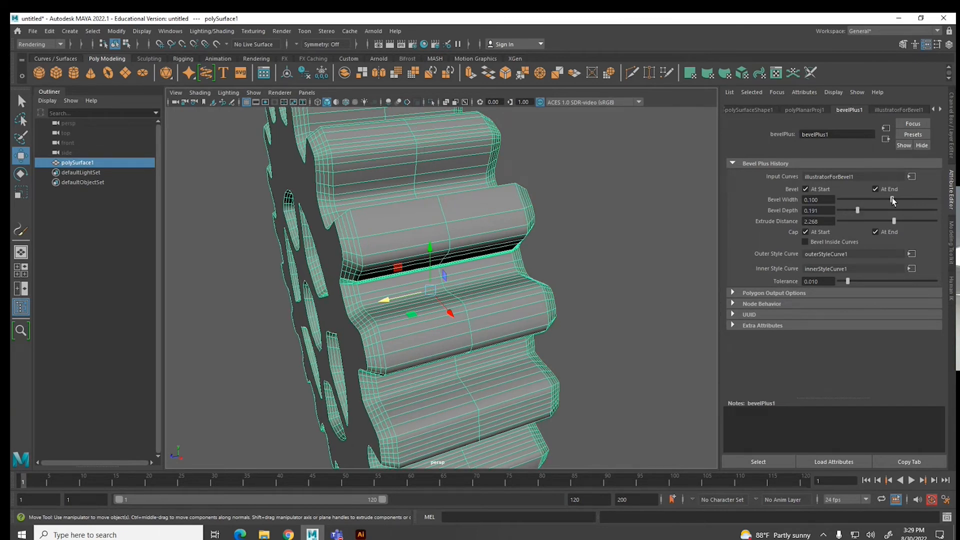
drag(893, 198, 897, 200)
alt+drag(569, 272, 650, 245)
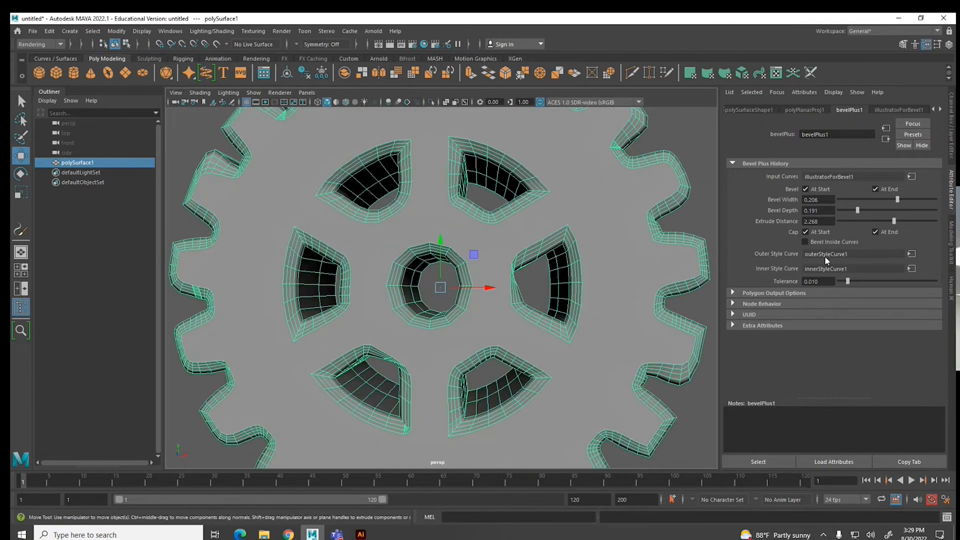
- Set the gear's outer bevel style curve to Concave Out
click(909, 253)
click(867, 189)
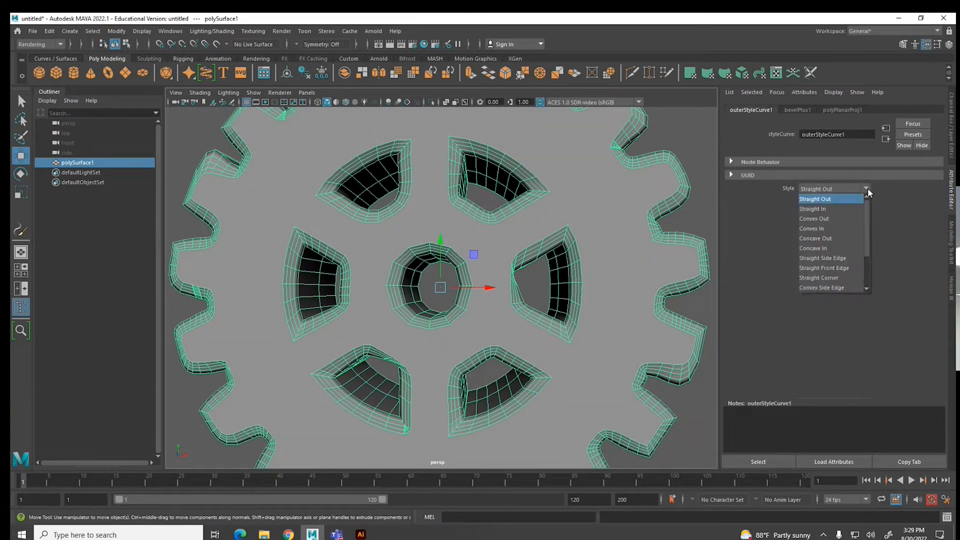
click(828, 238)
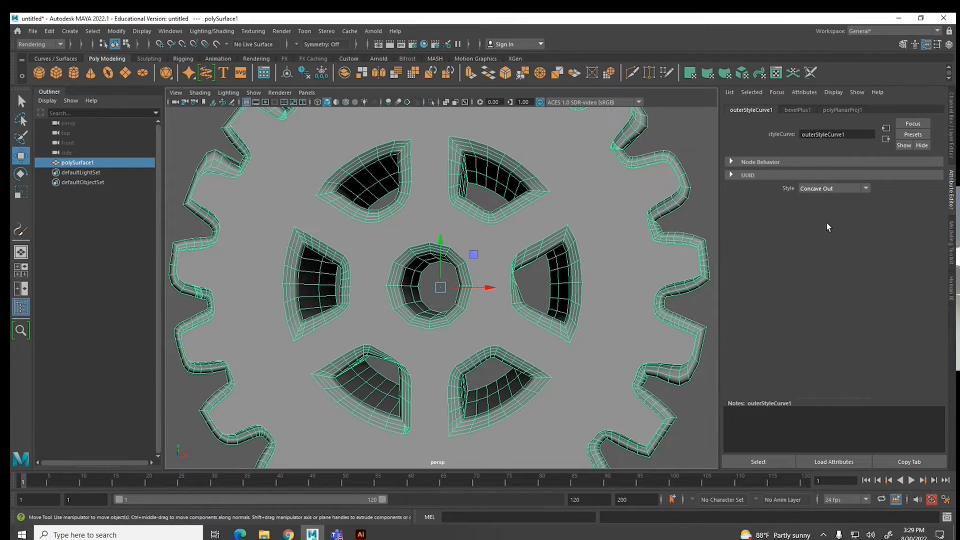
- Set the tolerance of the gear's bevelPlus1 node to 0.060
click(800, 110)
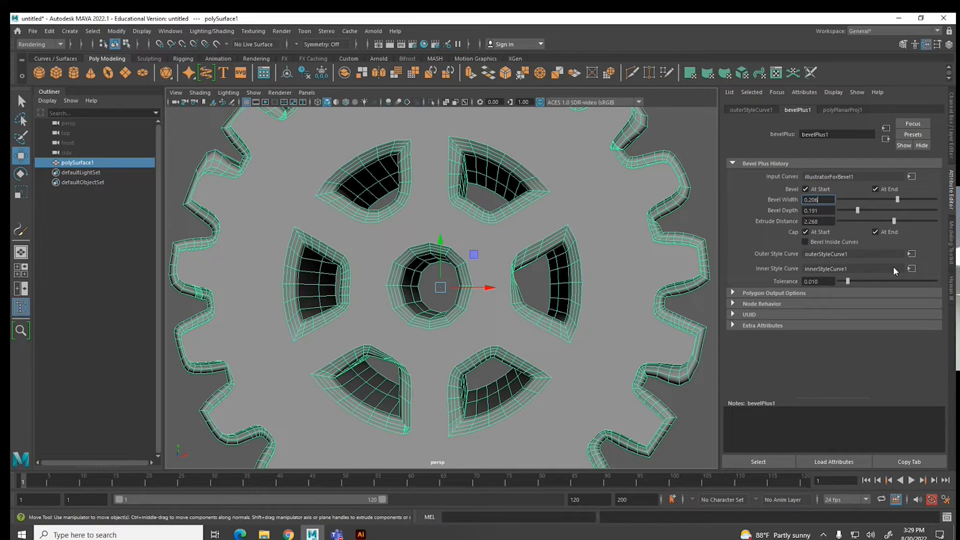
click(911, 269)
click(487, 196)
drag(848, 282, 897, 285)
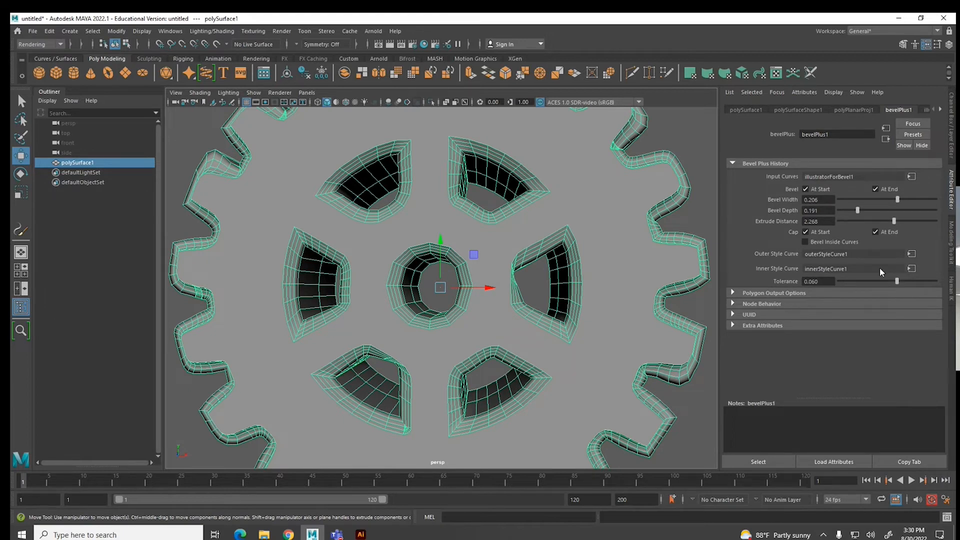
- Set the inner bevel style curve for the gear's holes to Concave Out and check the result against the outer style
click(912, 269)
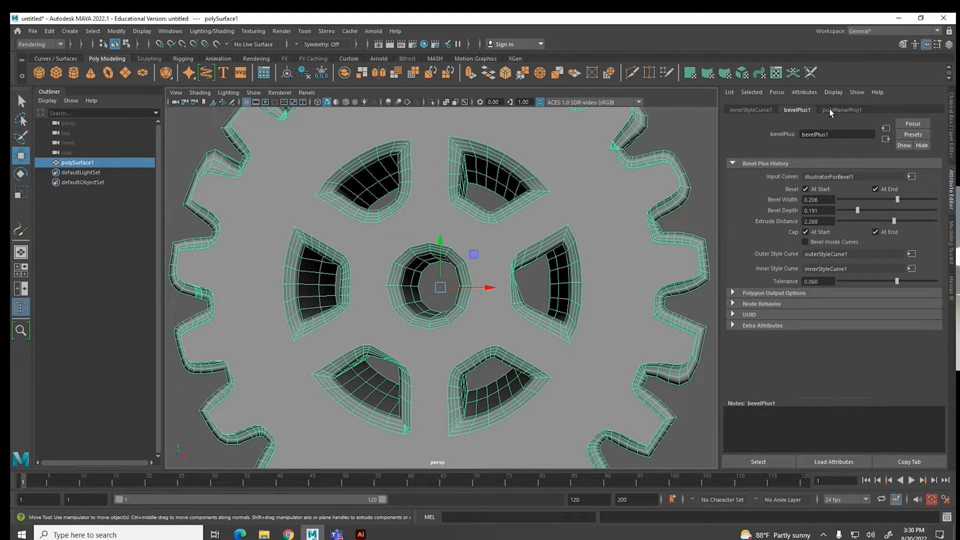
click(761, 110)
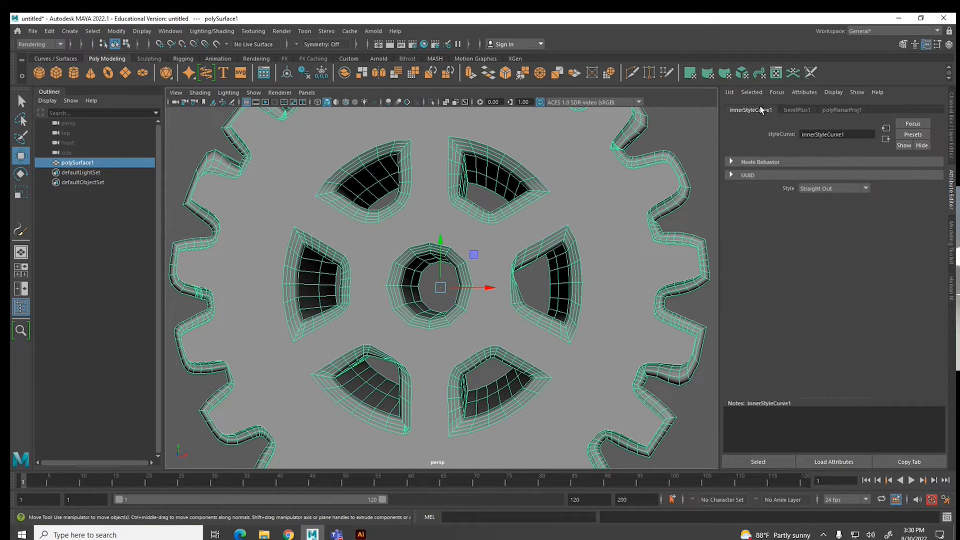
click(886, 140)
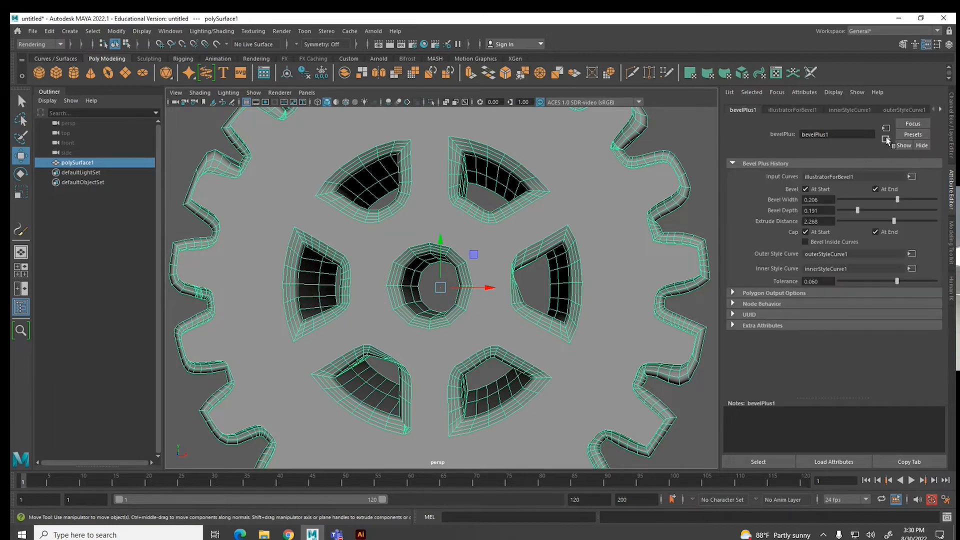
click(890, 110)
click(847, 110)
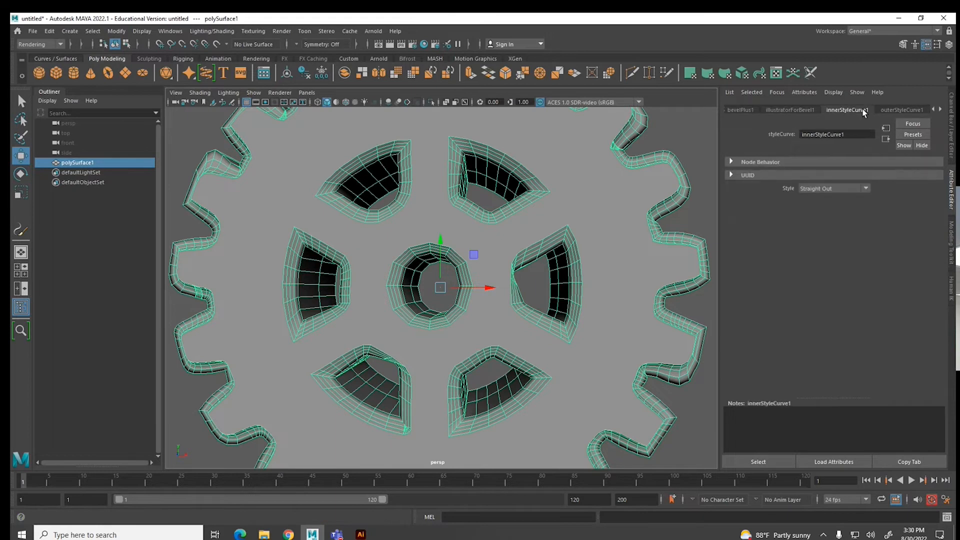
click(866, 188)
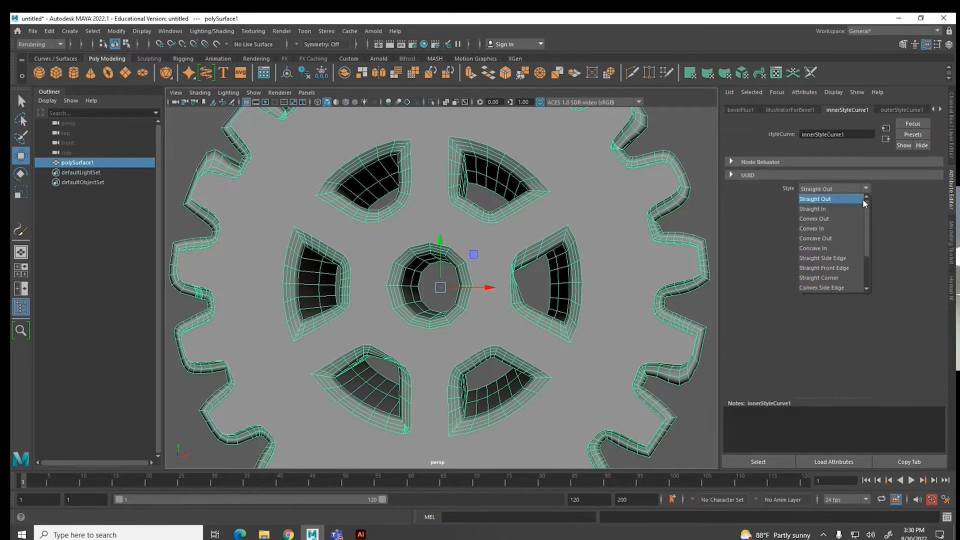
click(849, 239)
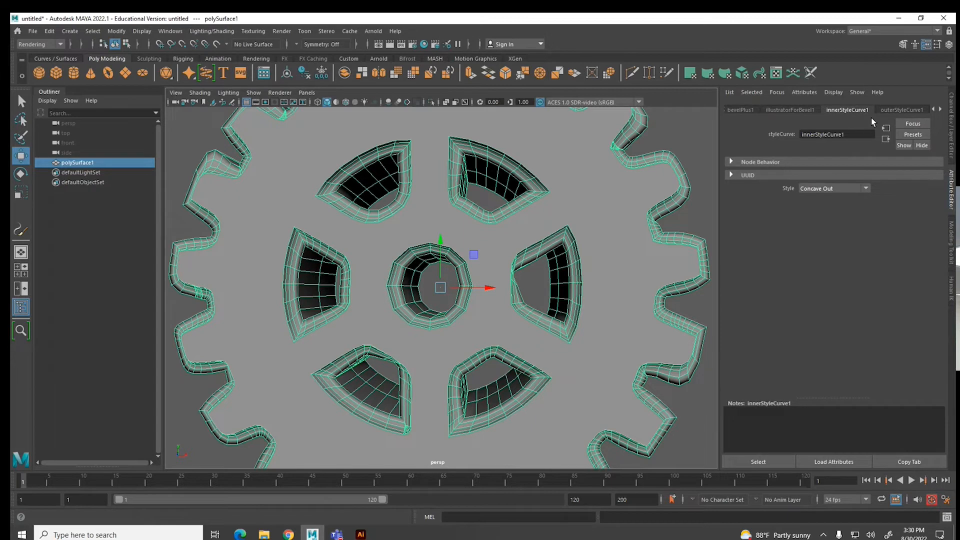
click(890, 110)
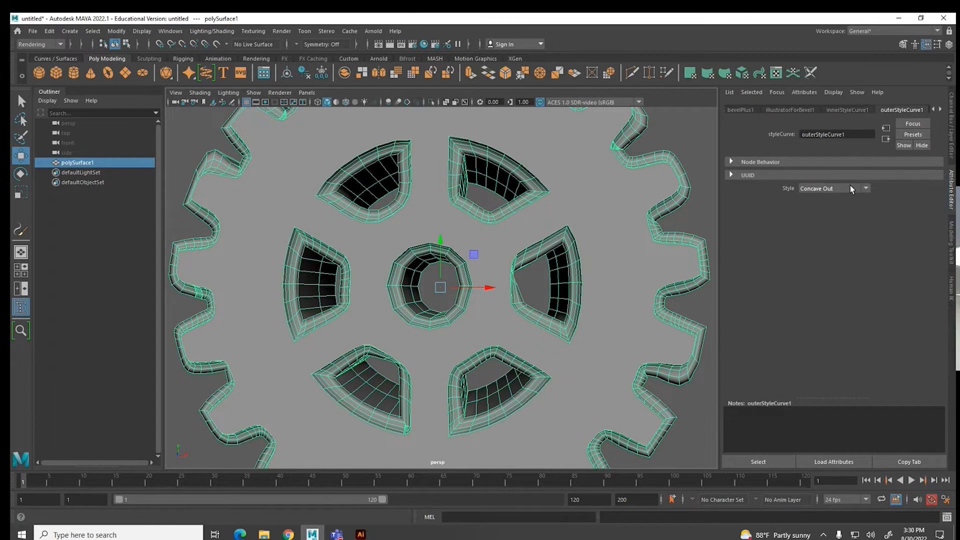
alt+drag(450, 280, 640, 274)
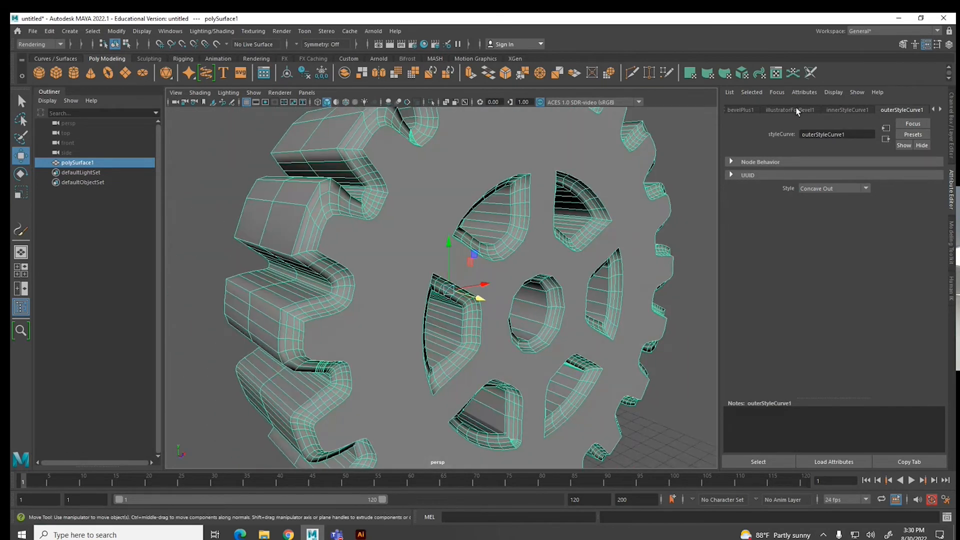
- Set the bevelPlus1 polygon output sampling to 4 for Extrusion Section and 13 for Curve Span
click(749, 110)
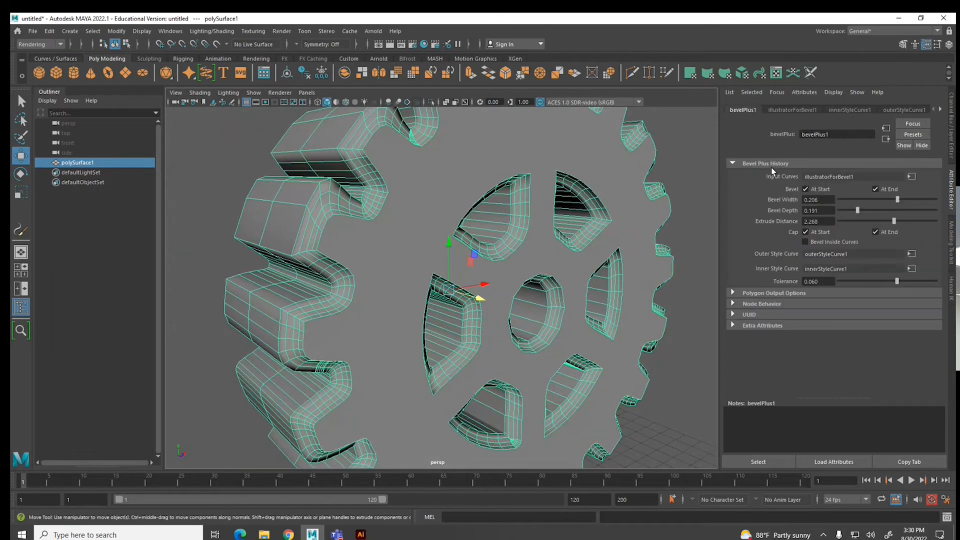
click(759, 292)
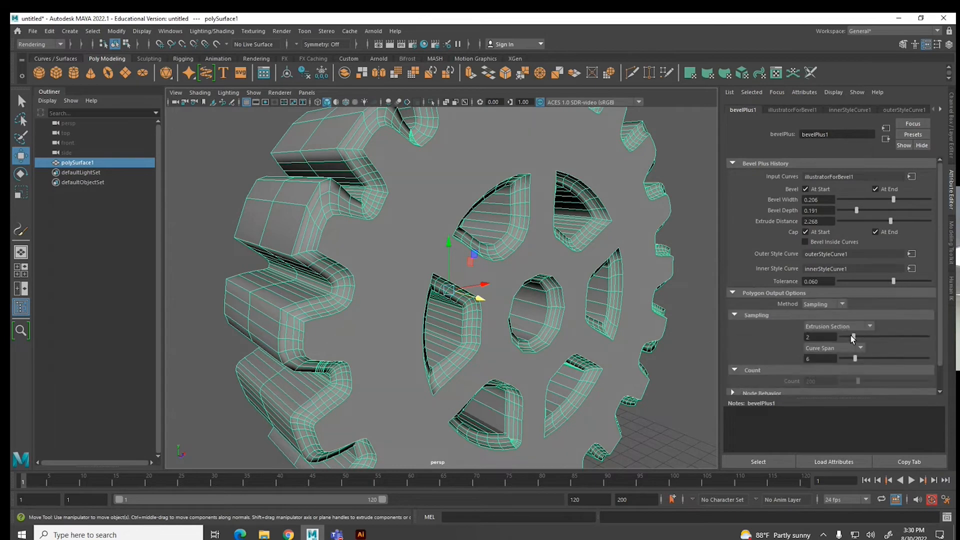
drag(853, 338, 874, 361)
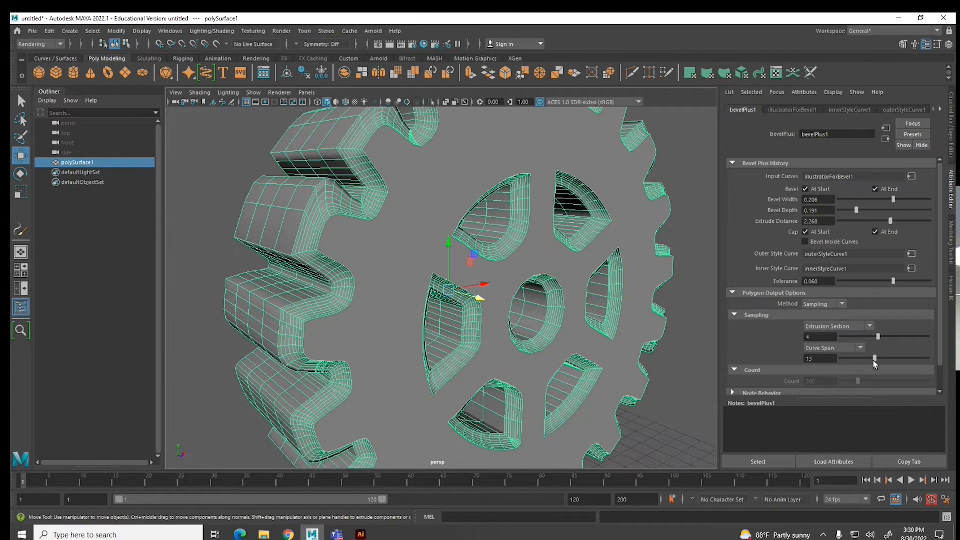
- Deselect the gear and examine its bevelled faces and tooth sides from several angles
click(657, 377)
alt+drag(658, 377, 602, 373)
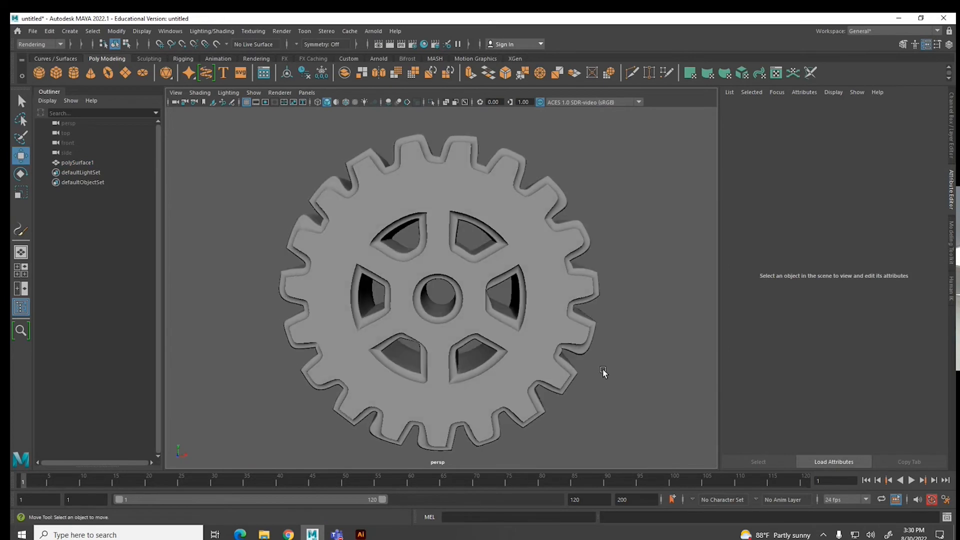
click(541, 343)
mouse_move(553, 343)
alt+mouse_down()
mouse_move(373, 337)
mouse_move(448, 343)
mouse_move(566, 337)
mouse_move(562, 328)
mouse_move(536, 330)
mouse_move(632, 354)
mouse_move(544, 355)
alt+mouse_up()
click(588, 341)
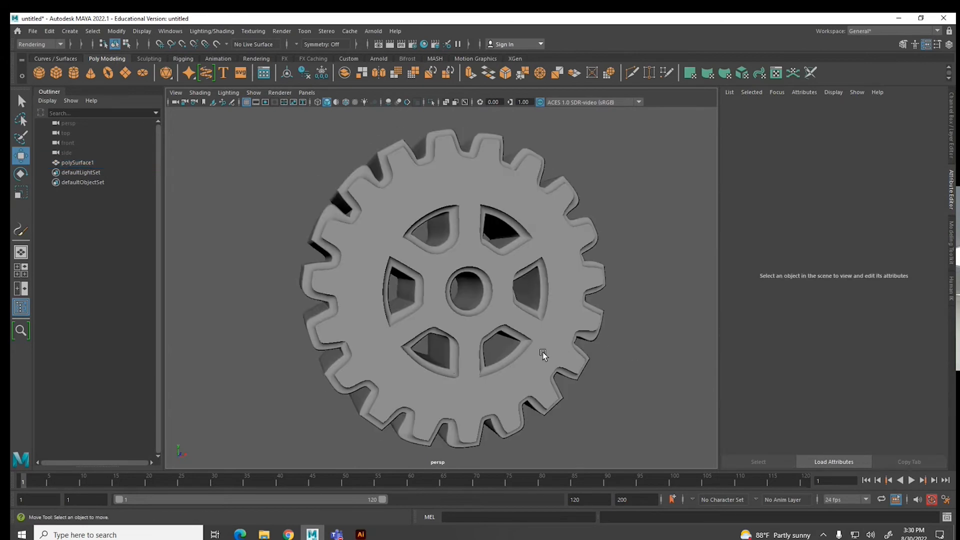
click(543, 355)
click(615, 359)
alt+drag(615, 358, 508, 364)
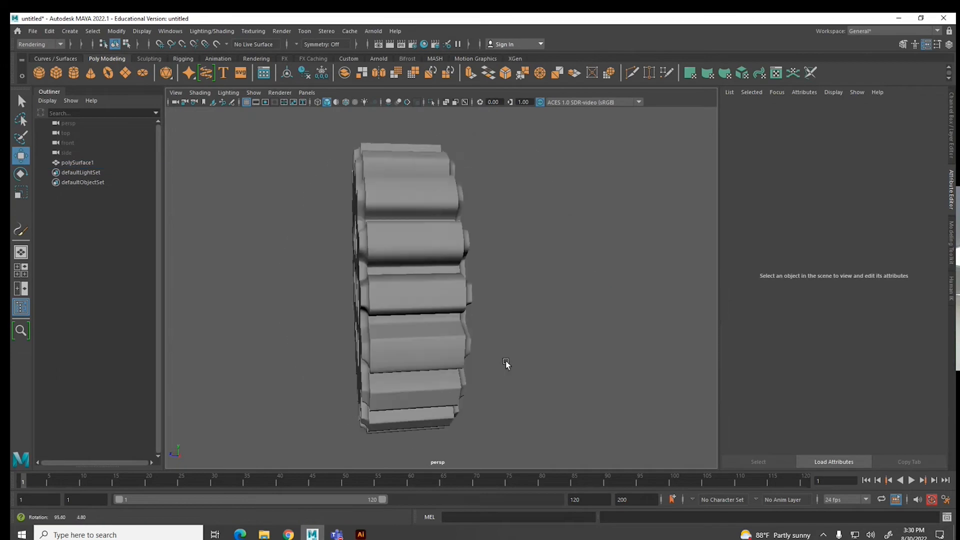
- Scale the gear down along its depth axis to make it thinner
click(429, 336)
key(r)
drag(389, 290, 431, 290)
click(403, 337)
alt+drag(403, 337, 513, 334)
click(513, 333)
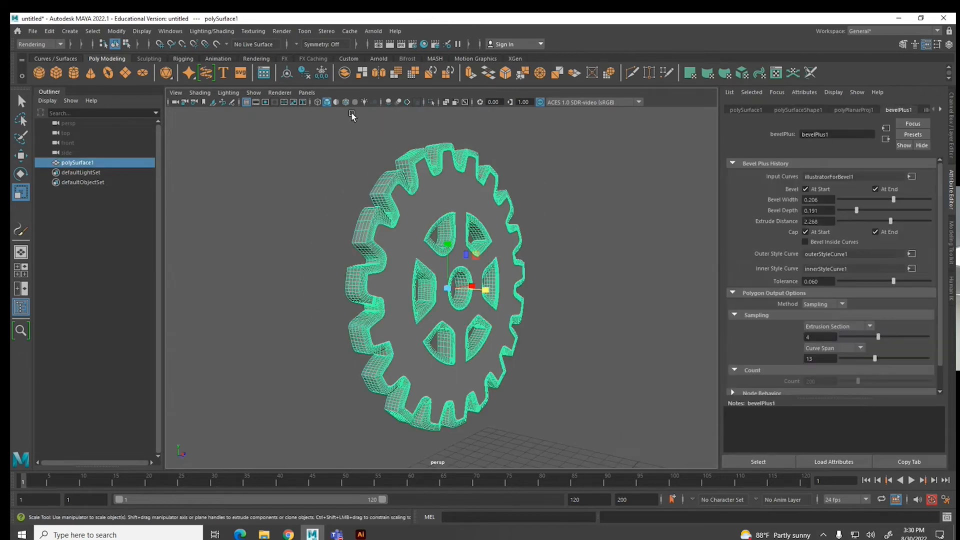
- Display the wireframe over the deselected shaded gear and examine its mesh from the front and the side
click(544, 216)
alt+drag(544, 216, 481, 260)
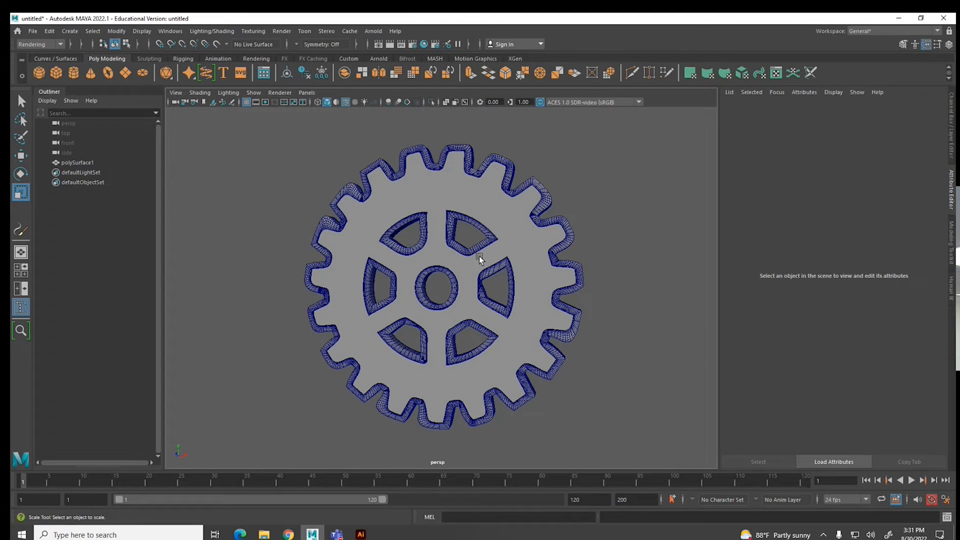
alt+drag(487, 261, 414, 265)
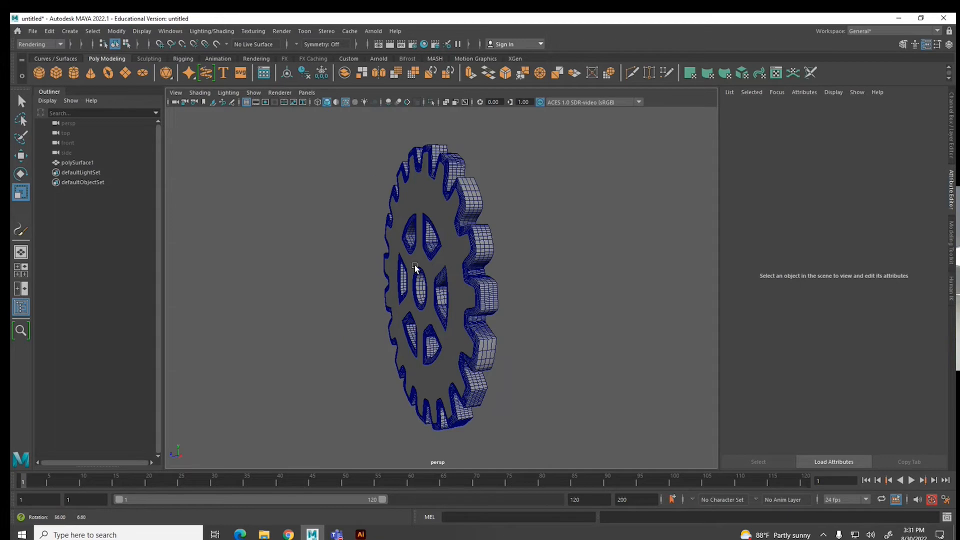
- Check the traced gear's outline in Illustrator, and in Maya inspect the selected gear's illustratorForBevel1 file attributes
click(360, 535)
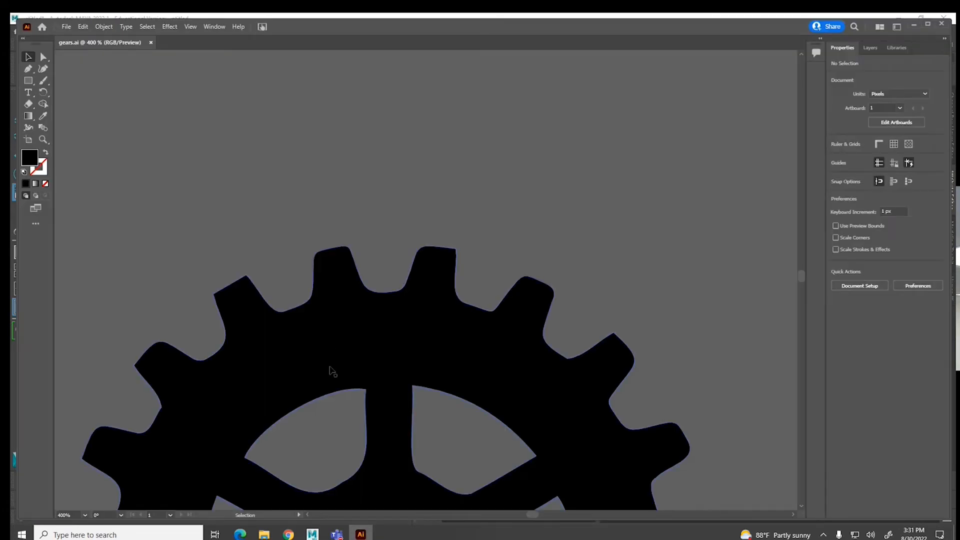
drag(390, 327, 326, 201)
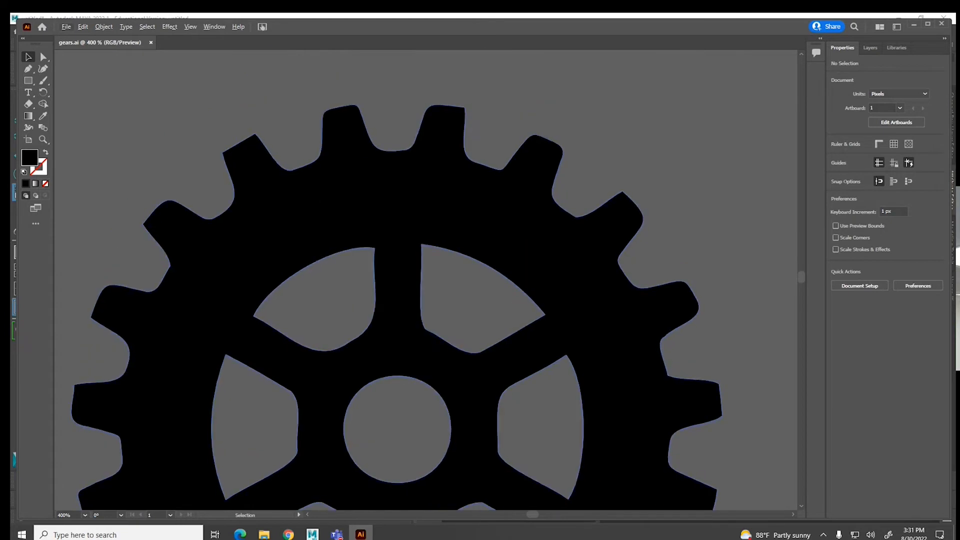
click(313, 534)
click(435, 264)
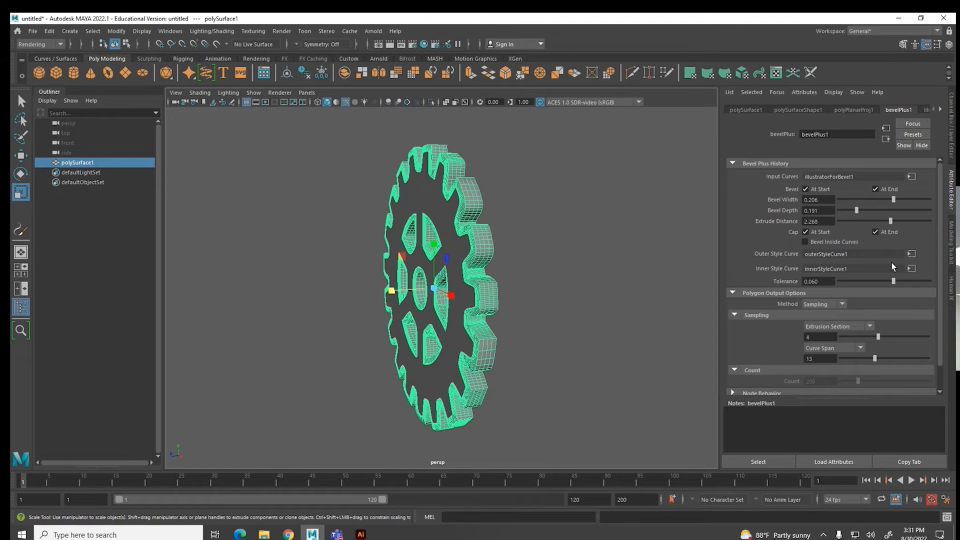
click(941, 109)
click(940, 109)
click(864, 110)
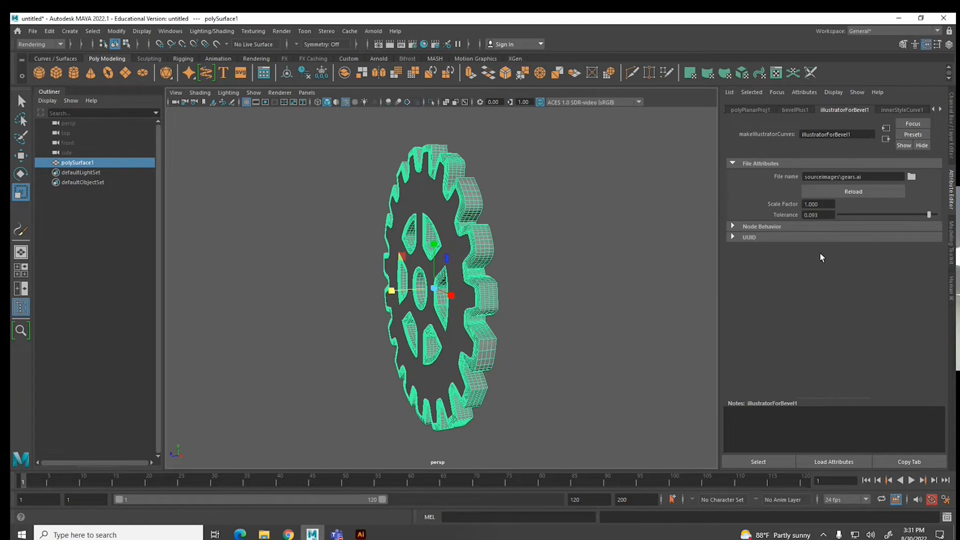
click(803, 110)
- Examine the bevelled gear's front face and tooth sides from several angles, both selected and deselected
click(533, 295)
mouse_move(534, 295)
alt+mouse_down()
mouse_move(502, 311)
mouse_move(564, 315)
mouse_move(514, 311)
mouse_move(562, 311)
mouse_move(551, 301)
alt+mouse_up()
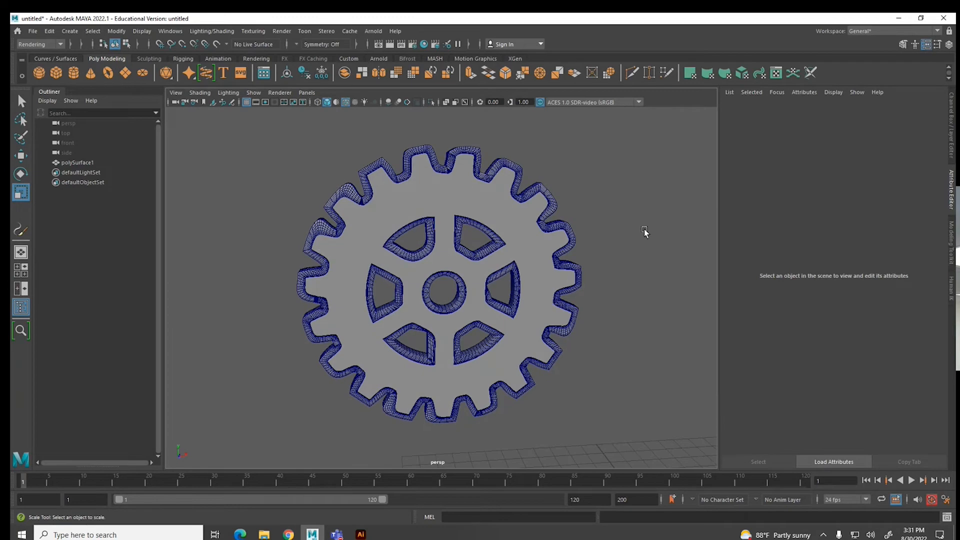
alt+drag(630, 228, 535, 253)
click(509, 256)
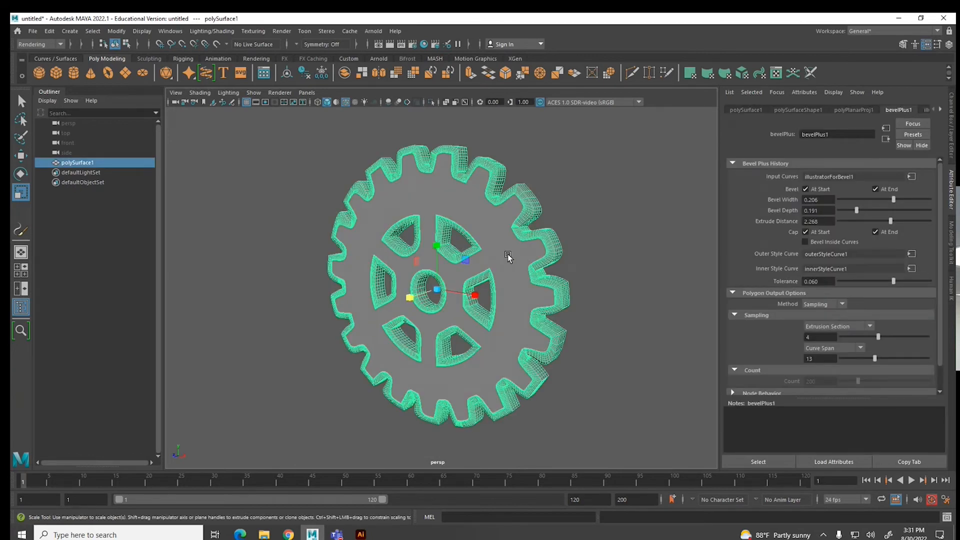
click(563, 259)
alt+drag(564, 260, 525, 274)
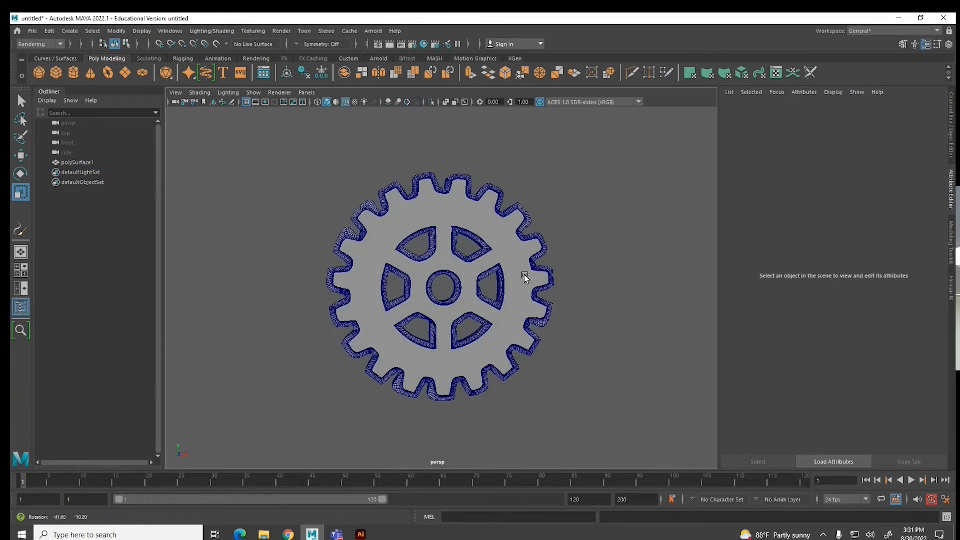
- Delete the whole bevelled gear from the scene
drag(304, 183, 590, 402)
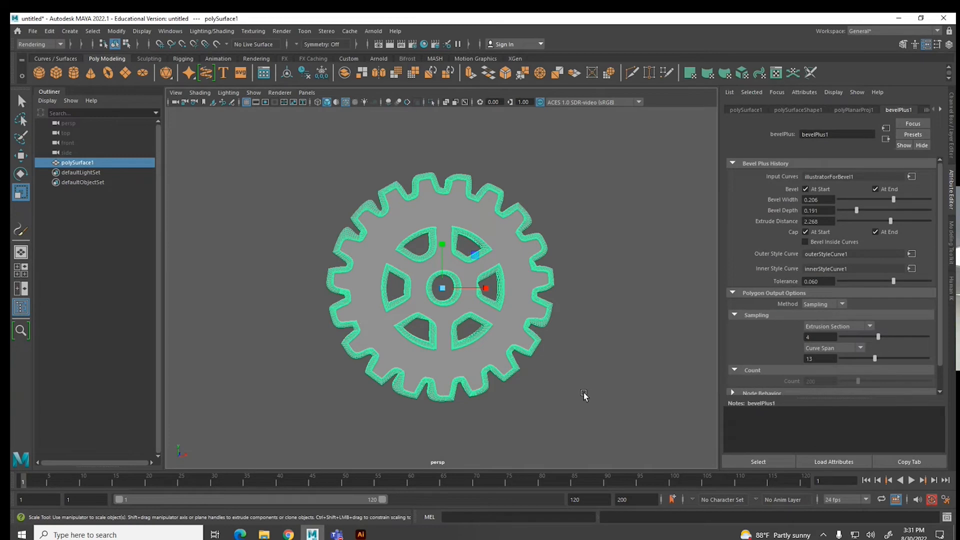
key(Delete)
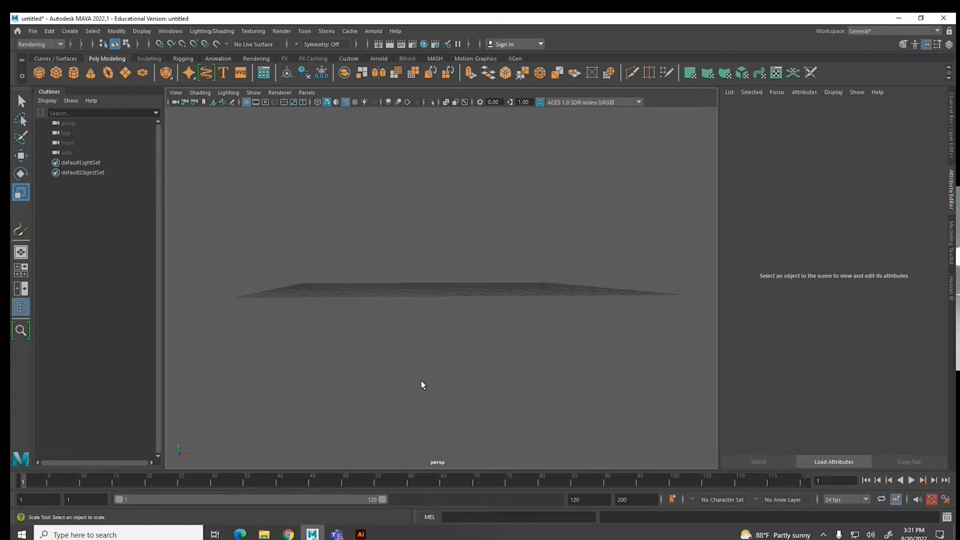
alt+drag(472, 369, 480, 392)
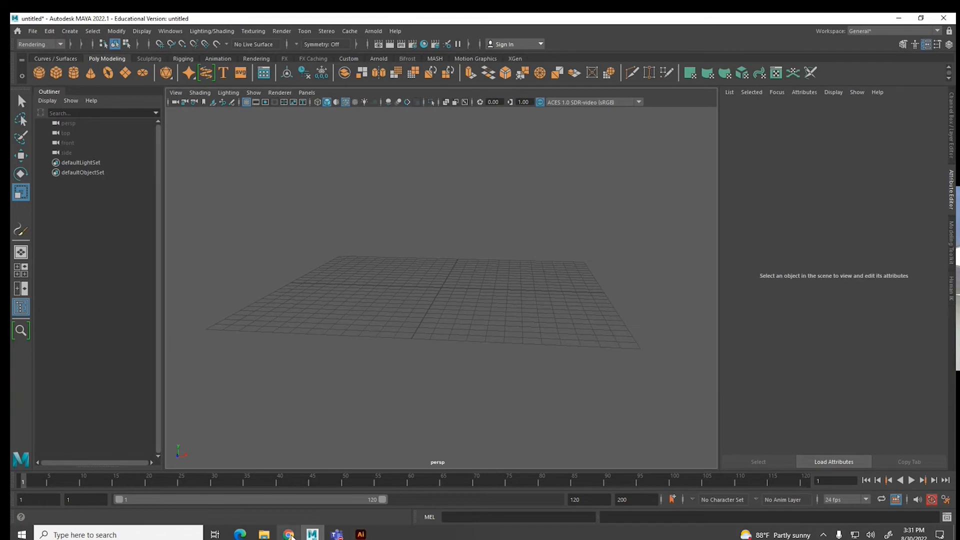
- Switch to Chrome and search Google Images for "clip art"
click(288, 535)
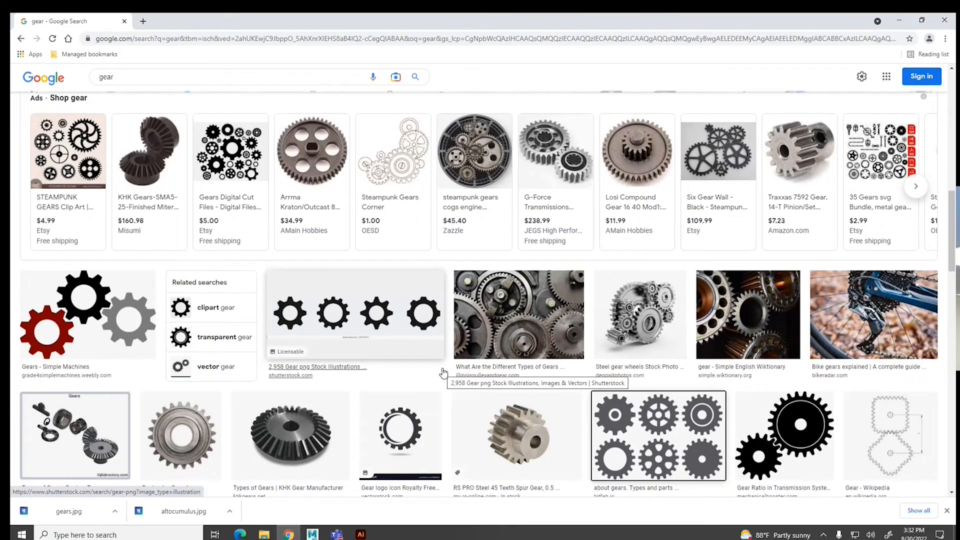
scroll(444, 373, down, 3)
scroll(368, 332, up, 8)
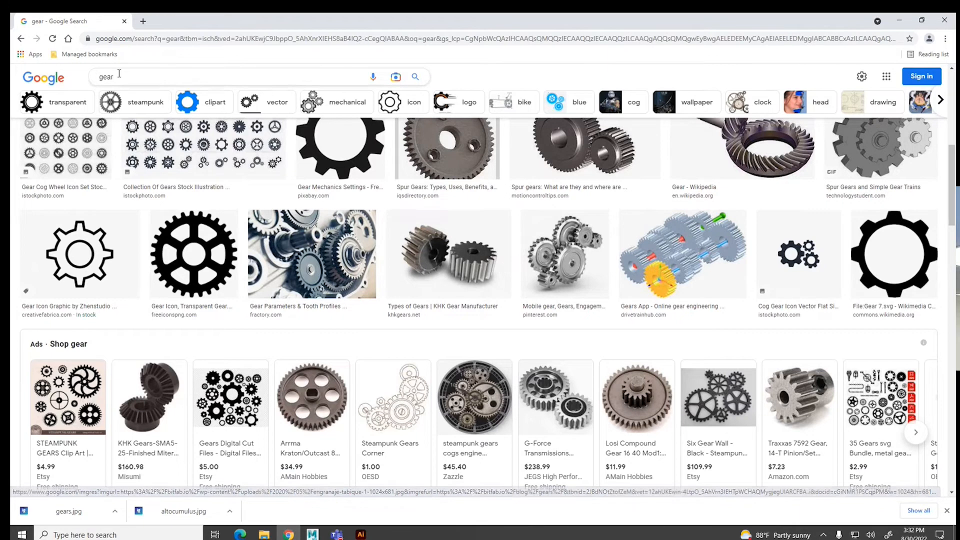
click(150, 76)
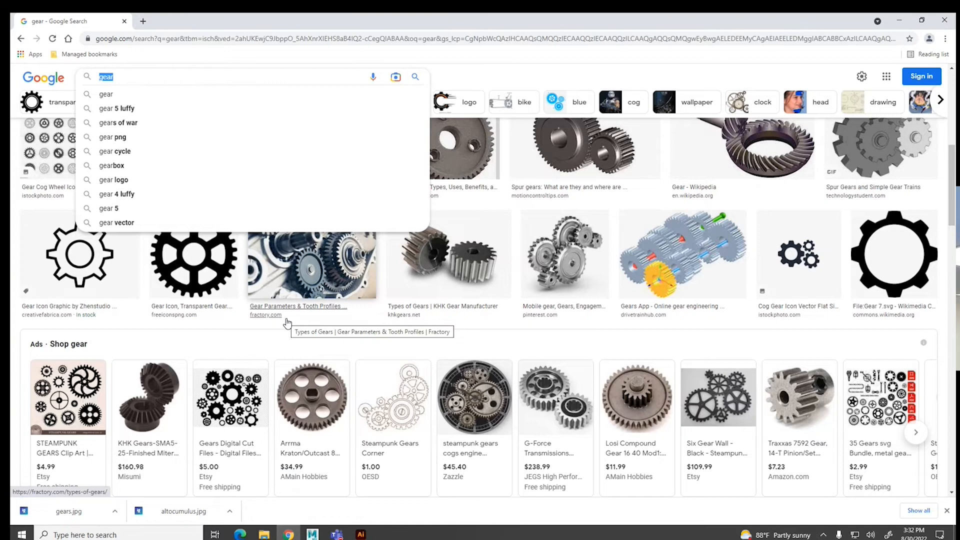
text(clip art)
key(Return)
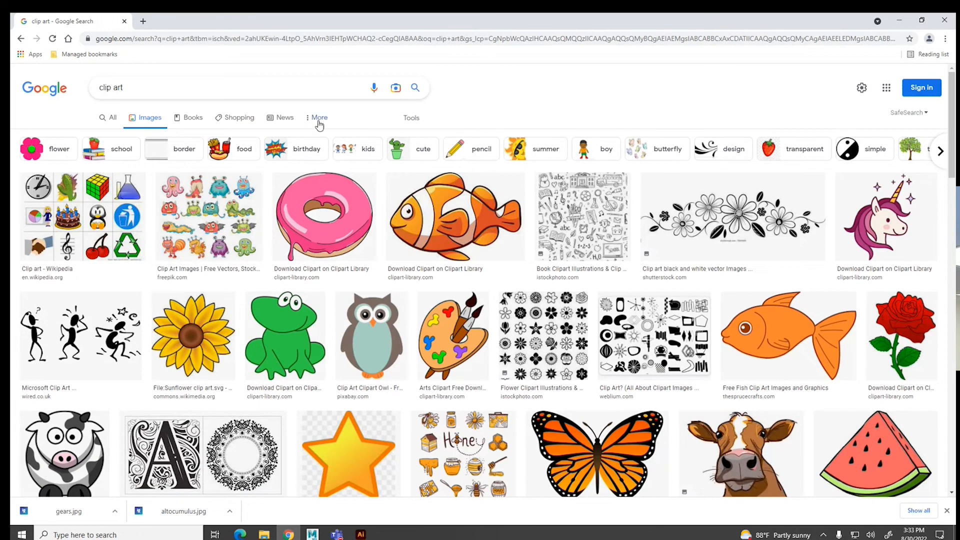
- Filter the clip art image results by the colour black
click(400, 124)
click(131, 135)
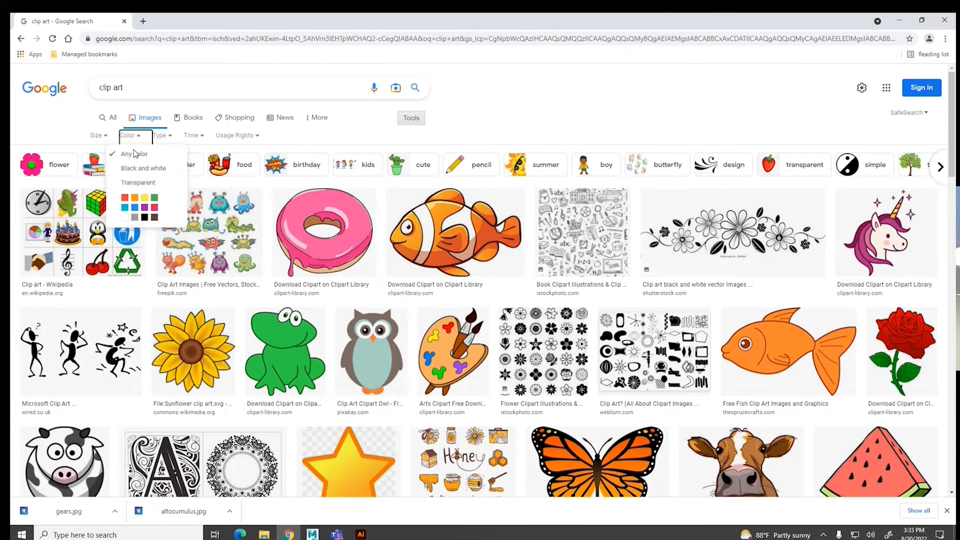
click(145, 217)
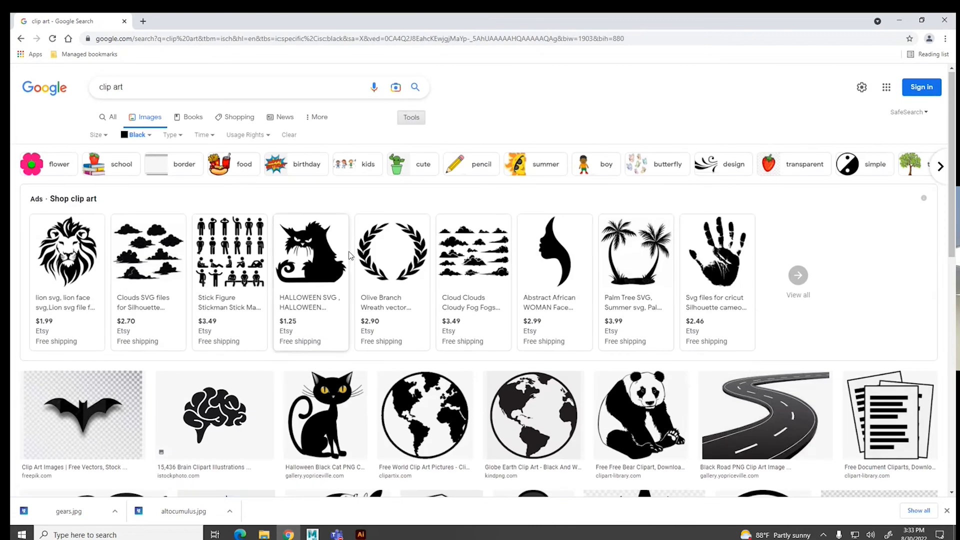
- Browse the black clip art results for a simple silhouette to trace, previewing the USA map image
scroll(351, 255, down, 2)
scroll(349, 262, down, 5)
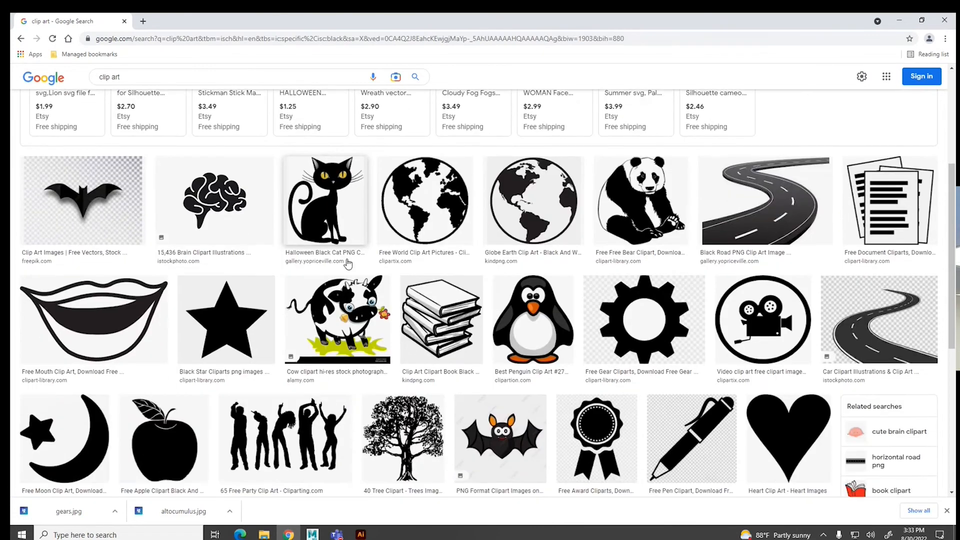
scroll(348, 264, down, 3)
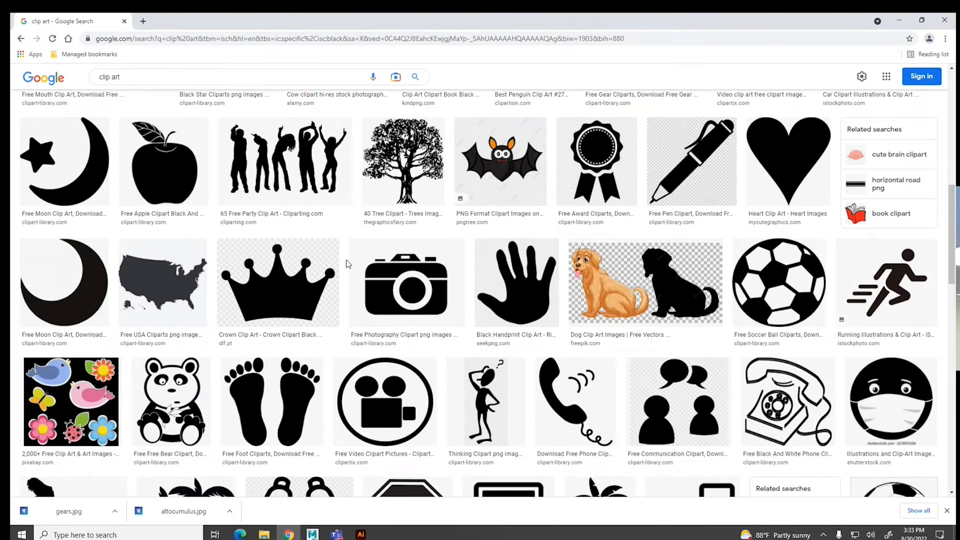
scroll(349, 264, down, 2)
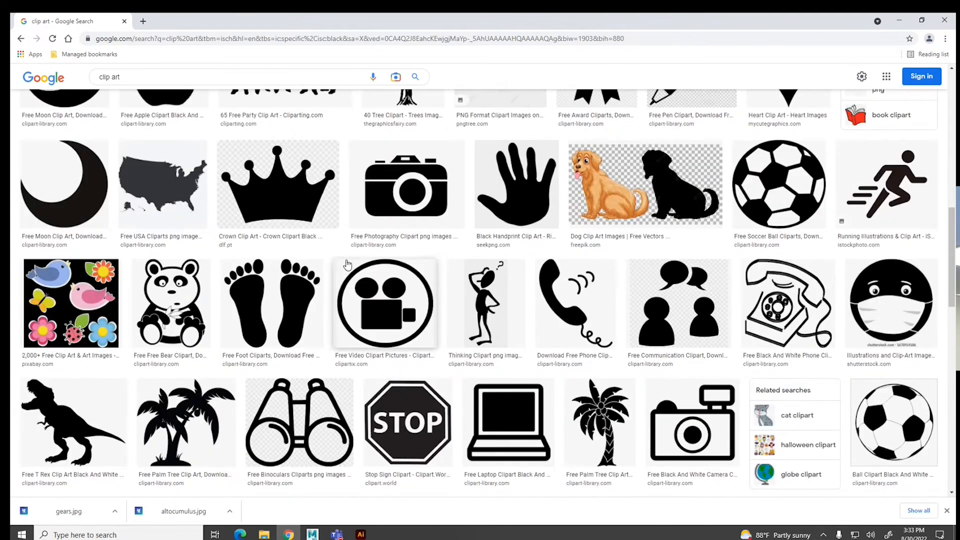
click(168, 189)
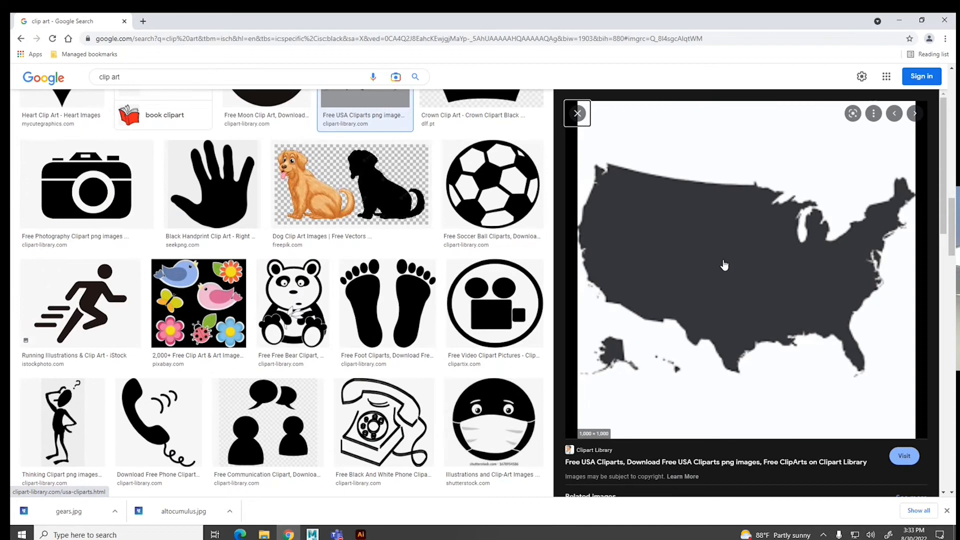
click(579, 113)
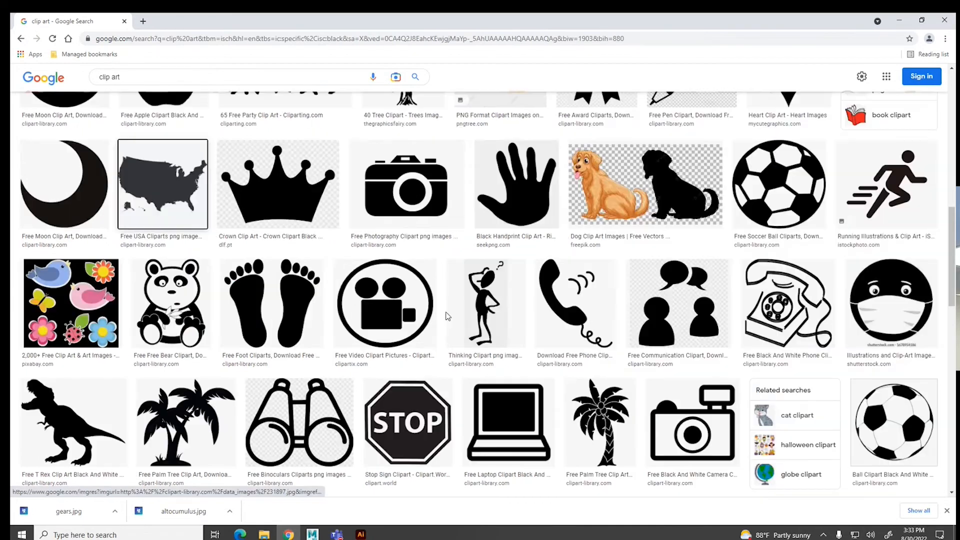
scroll(447, 316, down, 2)
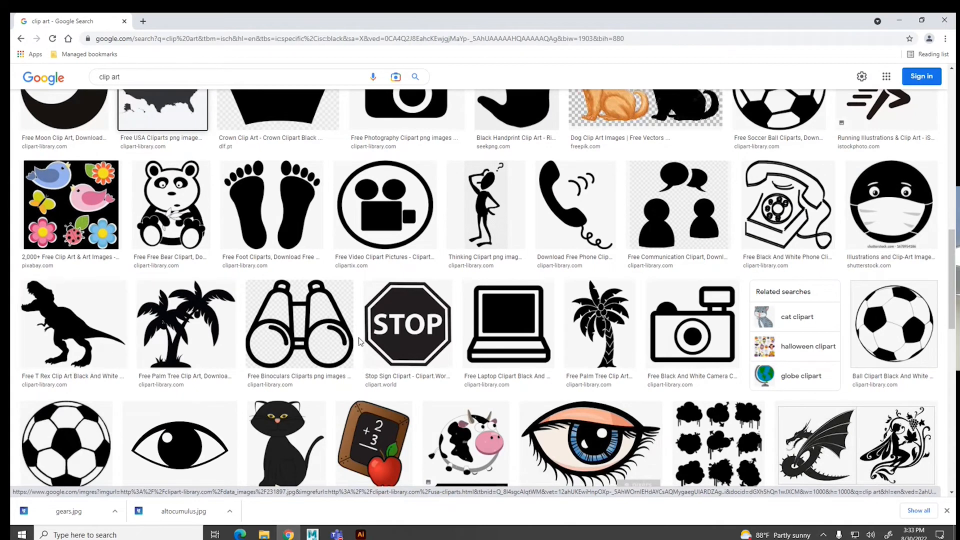
scroll(354, 344, down, 5)
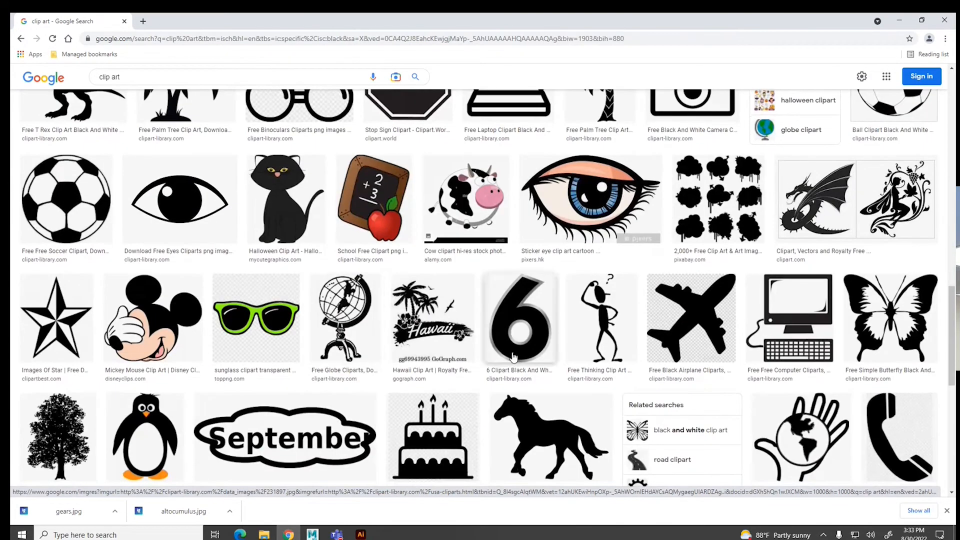
scroll(425, 358, down, 2)
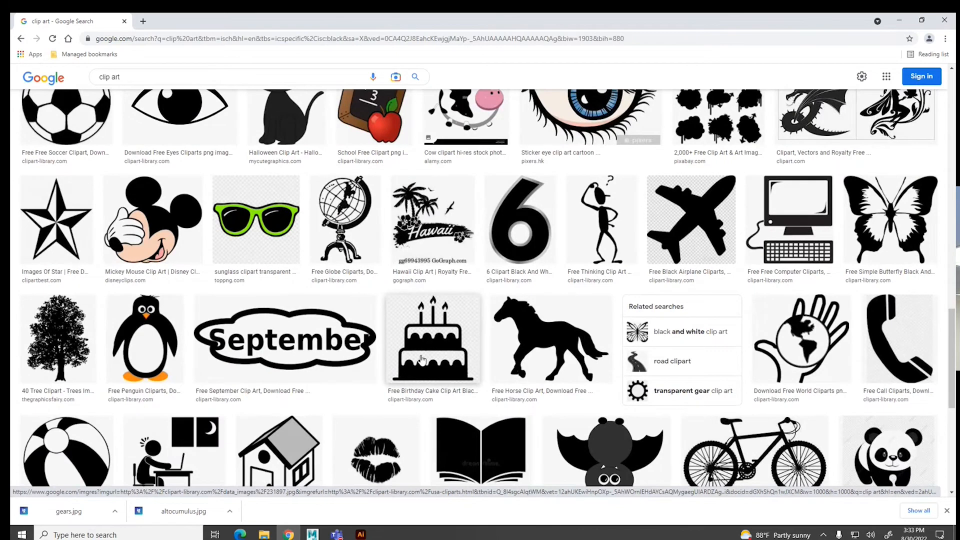
scroll(422, 359, down, 3)
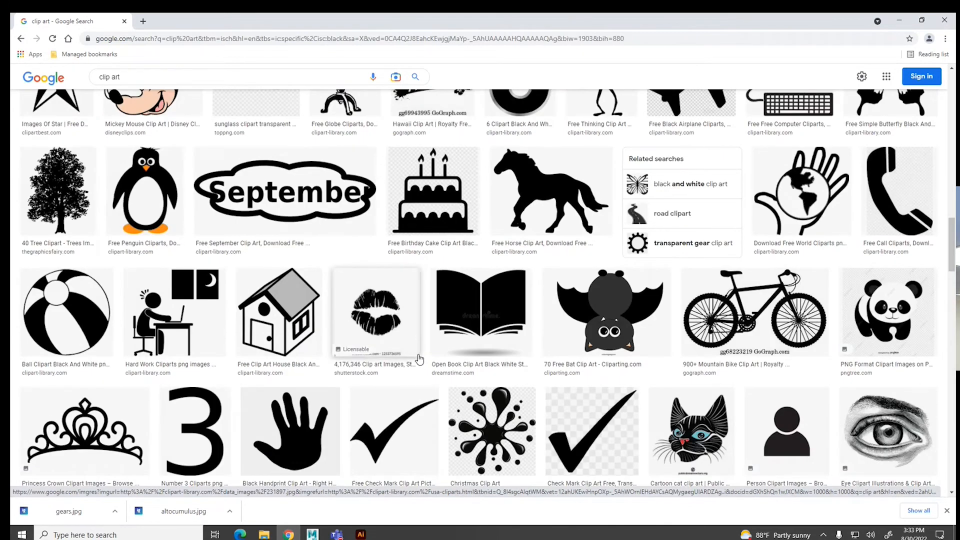
scroll(419, 360, down, 1)
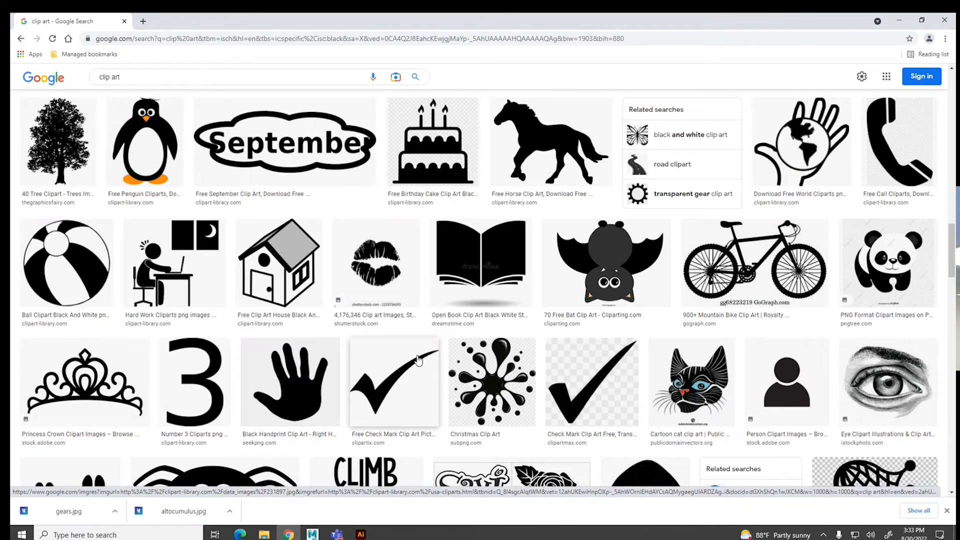
- Open the princess crown clip art and save the image as "crown" in JPG format in the sourceimages folder
click(100, 370)
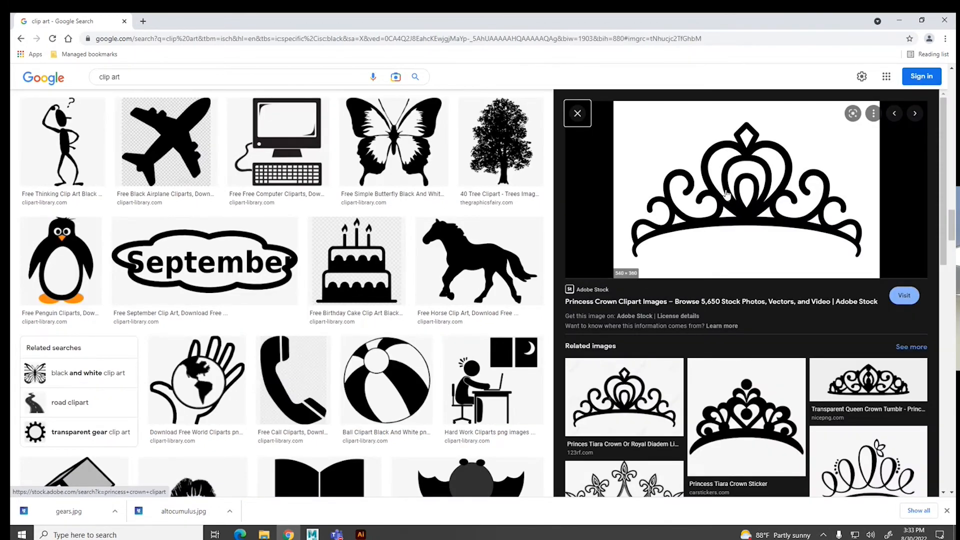
right_click(736, 193)
click(772, 297)
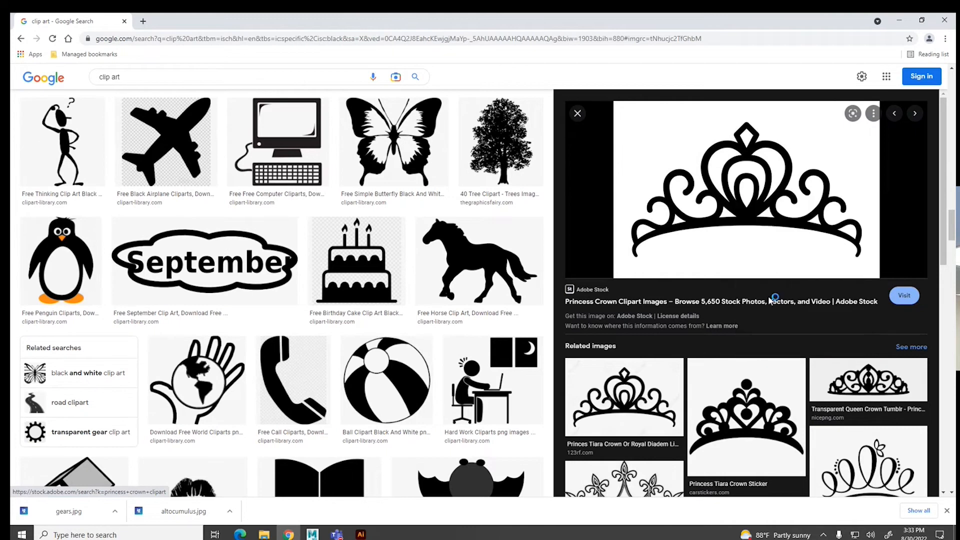
text(crown)
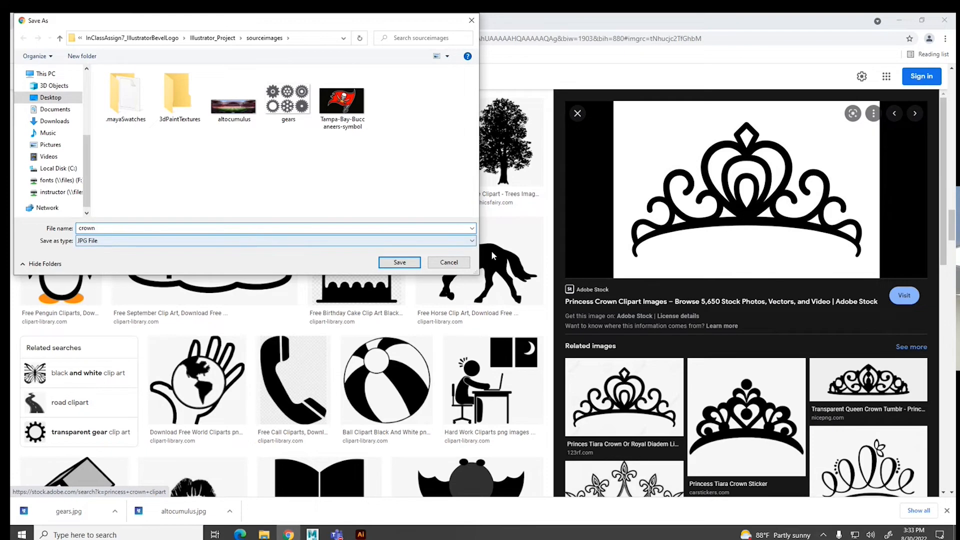
click(399, 262)
- Switch to Illustrator, close gears.ai and open the crown image from the sourceimages folder
click(361, 534)
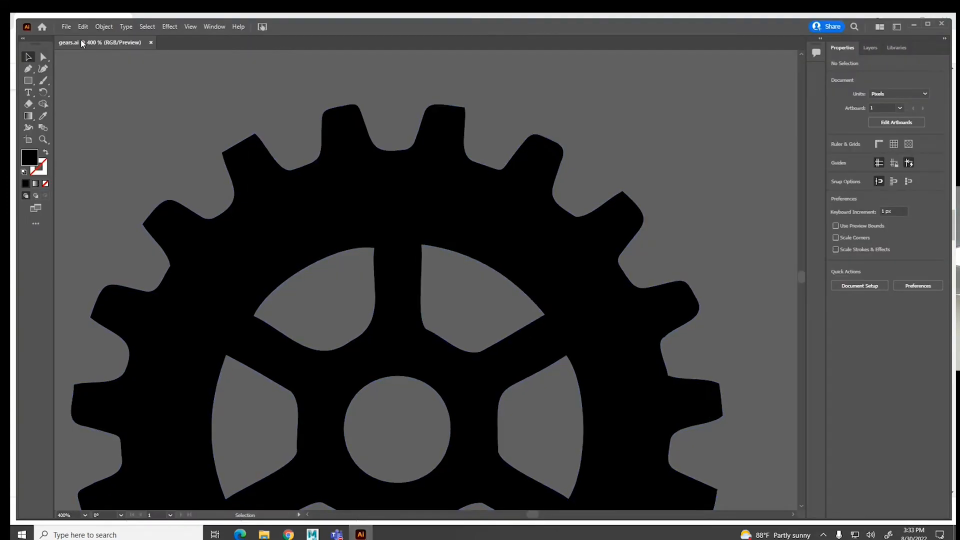
click(151, 42)
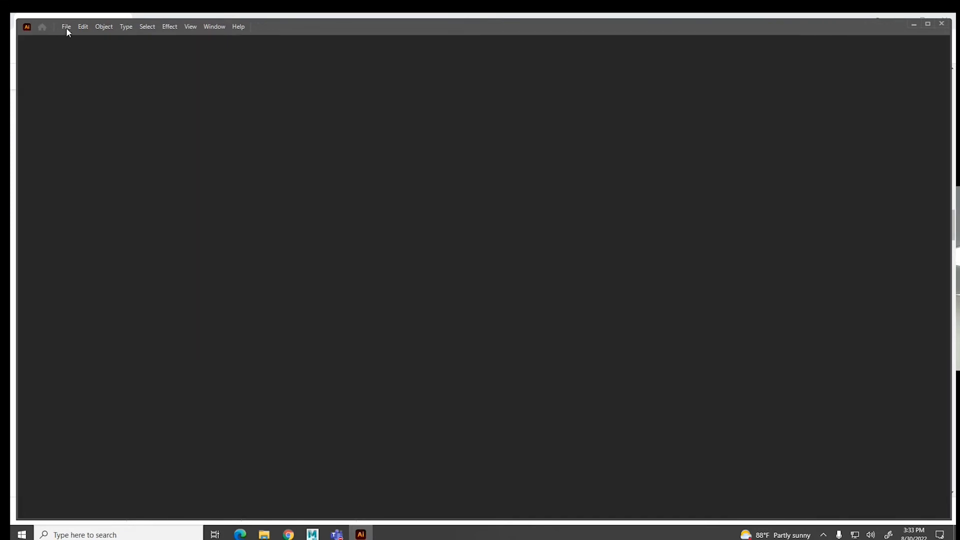
click(66, 27)
click(80, 59)
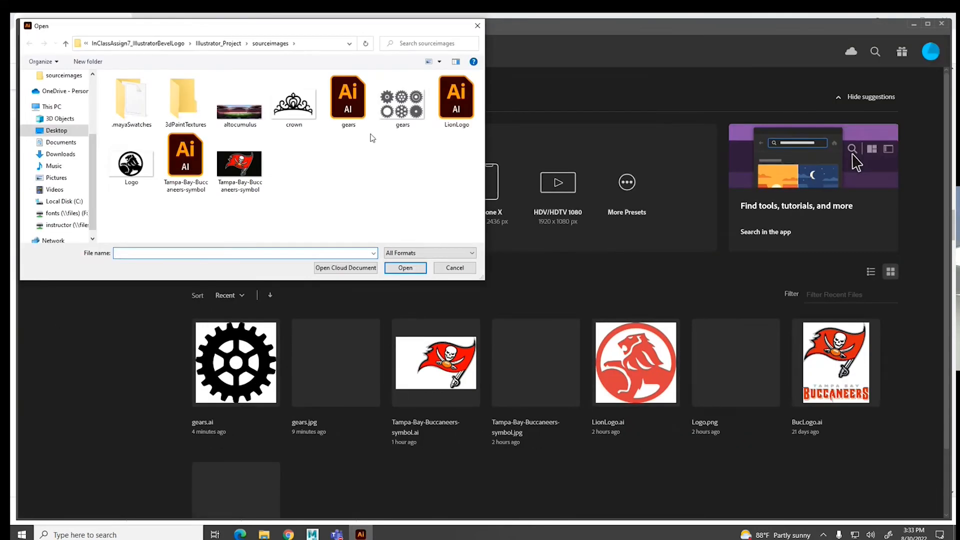
click(294, 102)
click(405, 269)
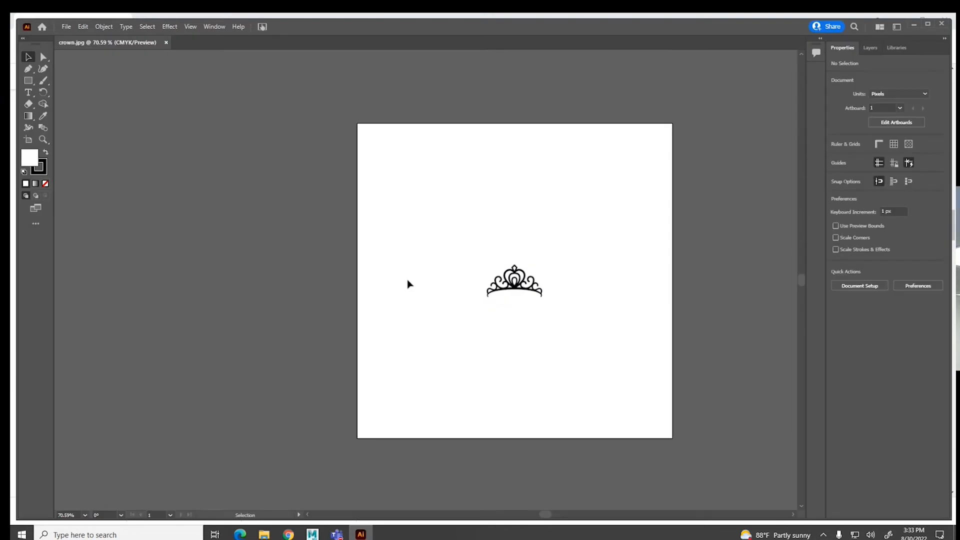
- Move the crown image off the artboard to its left side and enlarge it proportionally to about 291 by 194 px
click(505, 283)
drag(505, 283, 255, 272)
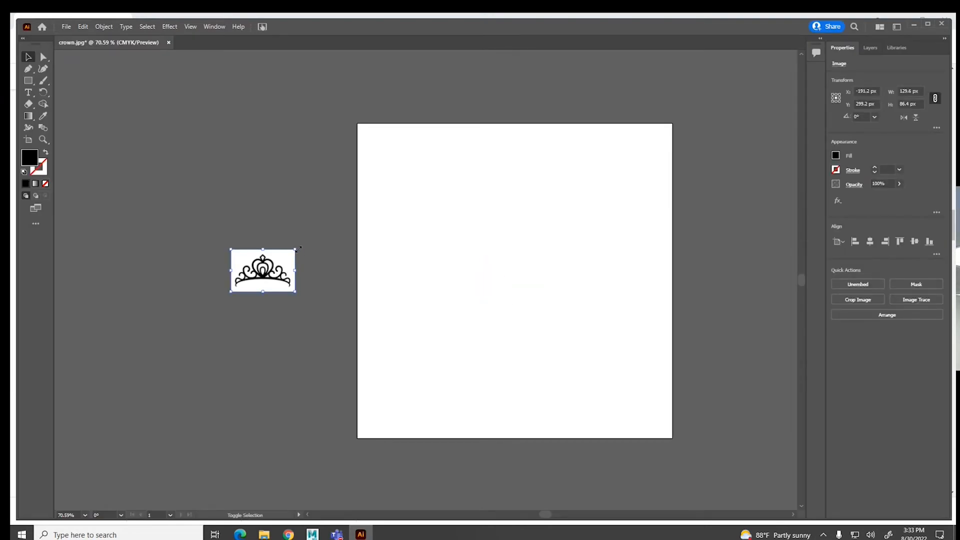
drag(296, 248, 376, 191)
drag(330, 235, 289, 239)
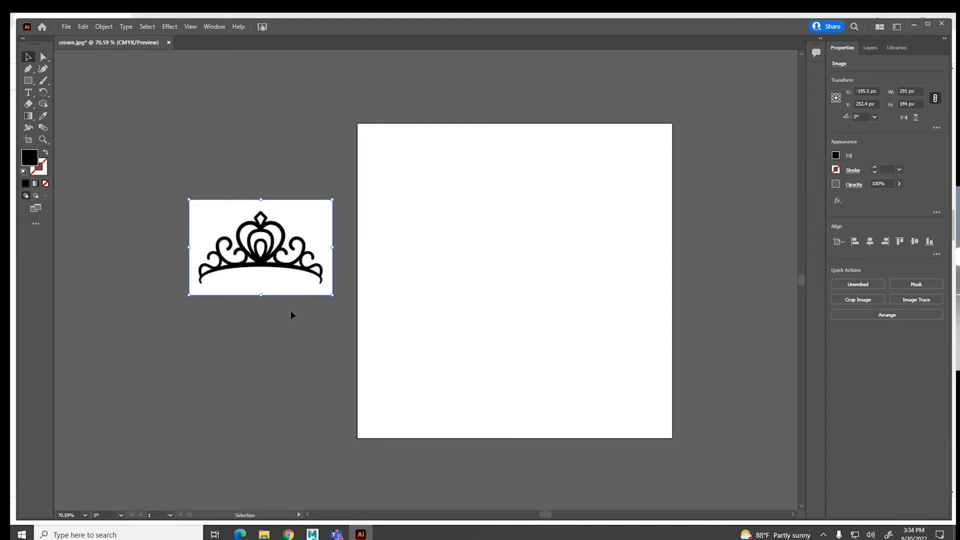
- Image-trace the crown picture with the Black and White Logo preset
click(906, 300)
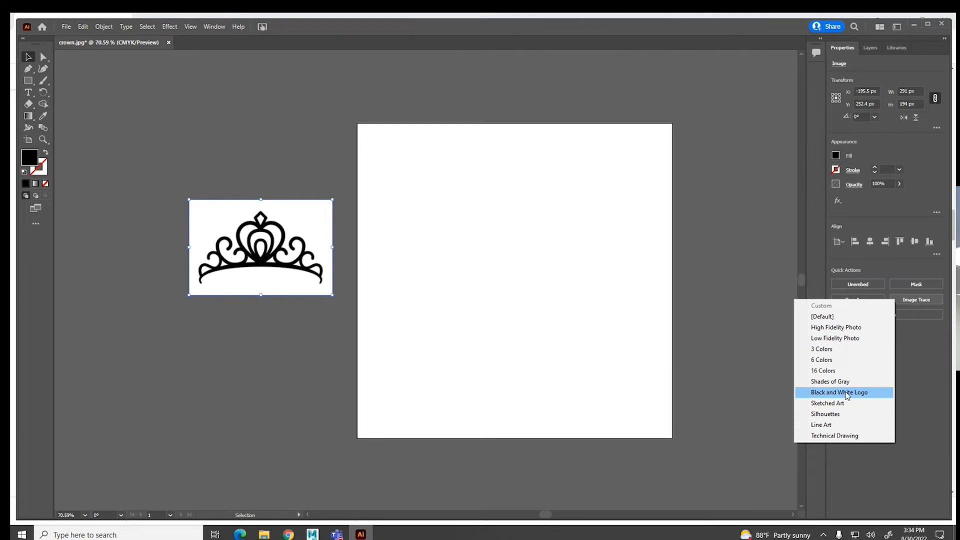
click(847, 395)
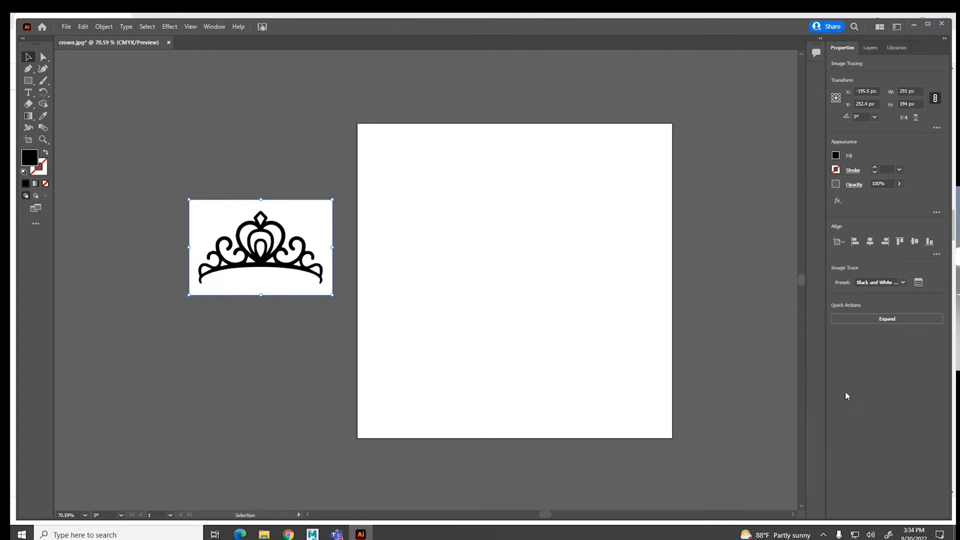
key(ctrl+equal)
key(ctrl+equal)
key(ctrl+equal)
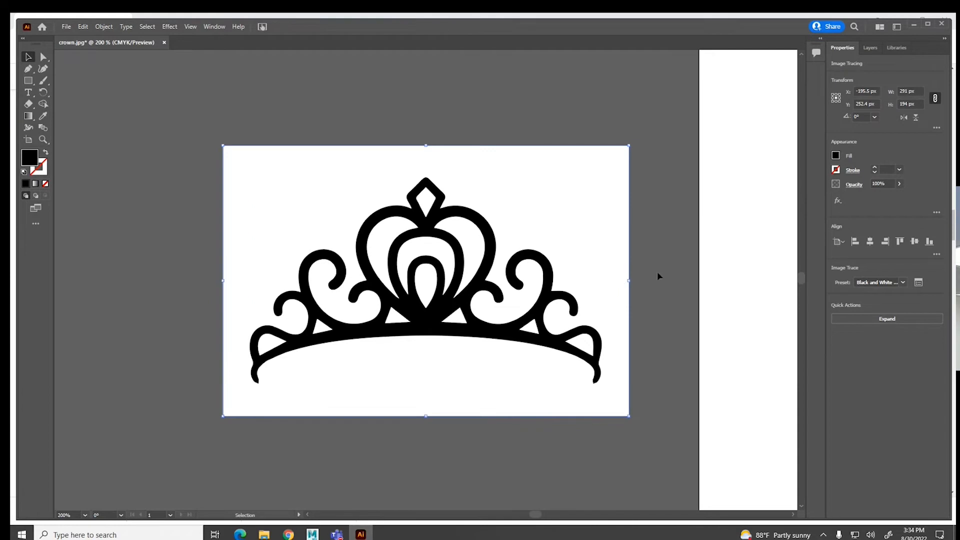
- Lower the crown trace's threshold to 19 in the Image Trace options and close them
click(918, 283)
mouse_move(276, 260)
mouse_down()
mouse_move(432, 250)
mouse_move(656, 171)
mouse_up()
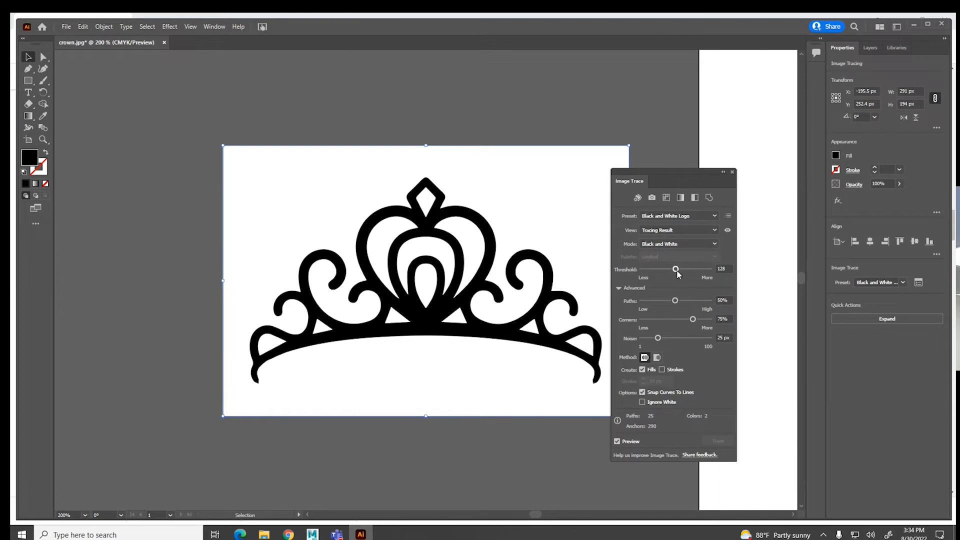
drag(676, 271, 656, 271)
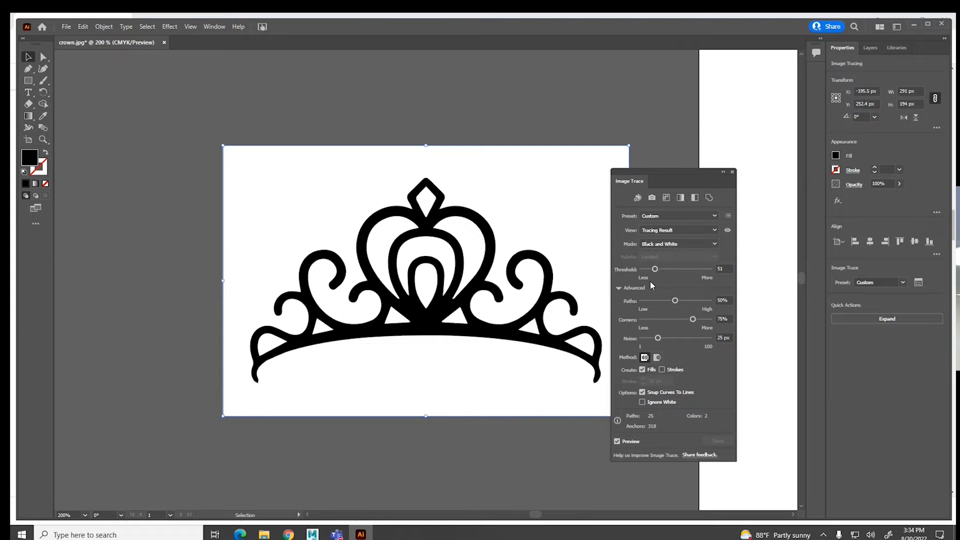
mouse_move(652, 269)
mouse_down()
mouse_move(705, 272)
mouse_move(647, 270)
mouse_up()
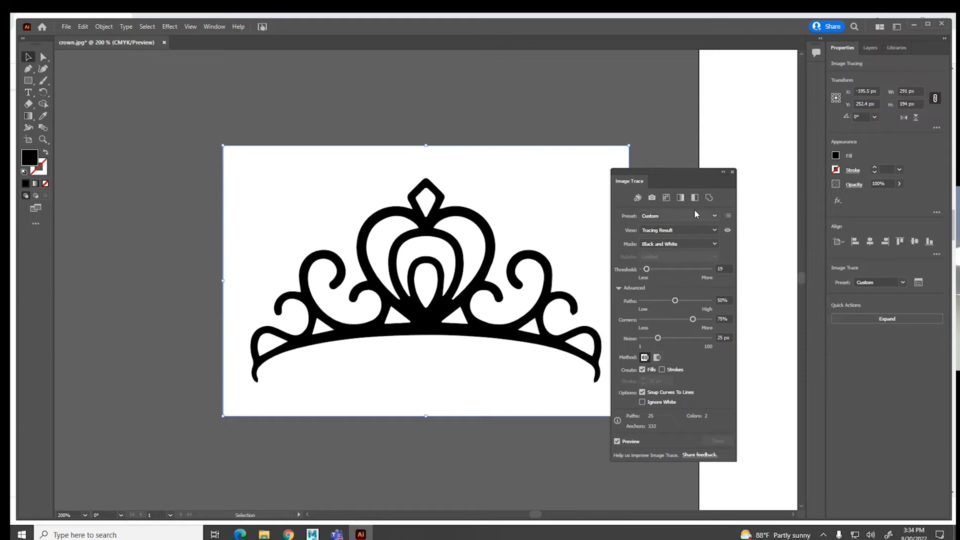
click(732, 173)
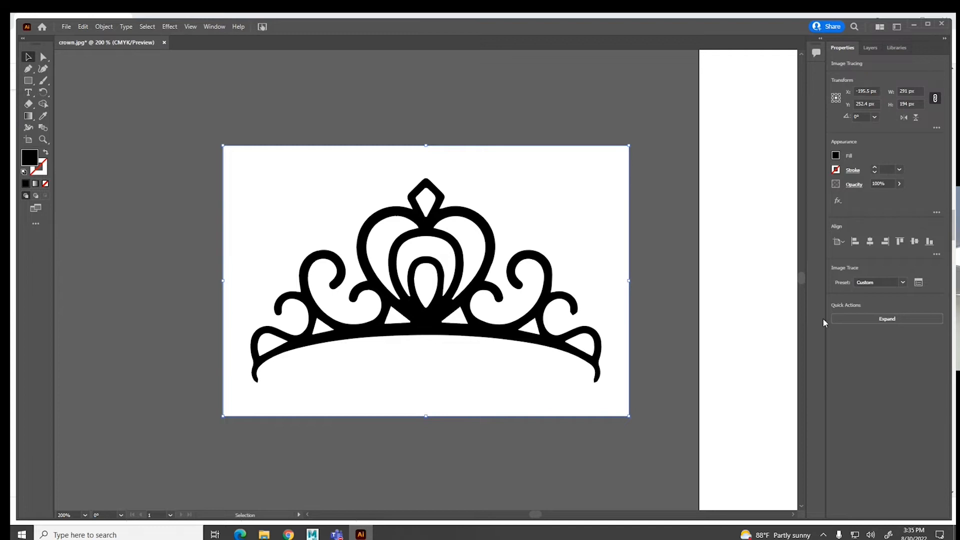
- Expand the crown tracing into vector paths and ungroup them
click(869, 317)
click(869, 320)
click(563, 120)
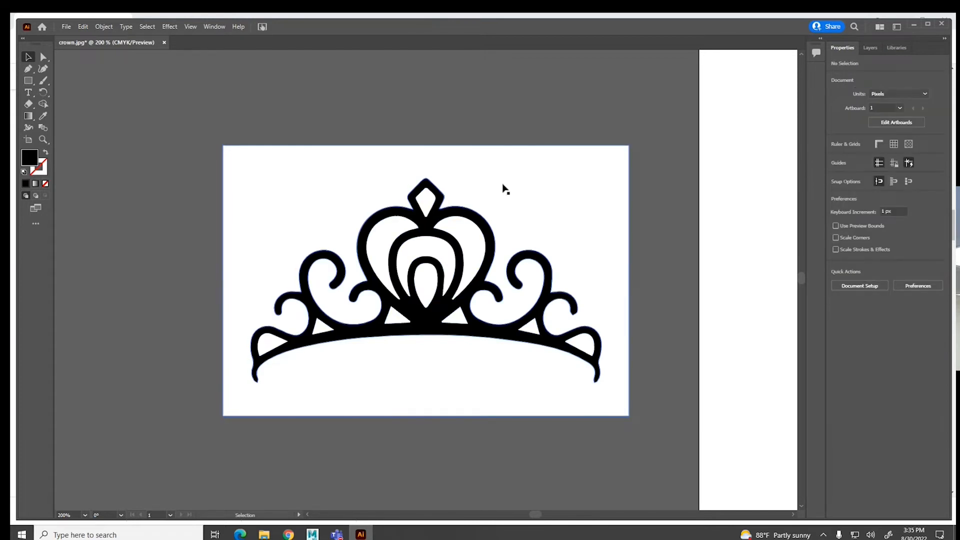
- Select all the white shapes by their shared fill color and move them directly below the black crown
drag(497, 186, 350, 133)
key(ctrl+z)
click(147, 27)
mouse_move(162, 121)
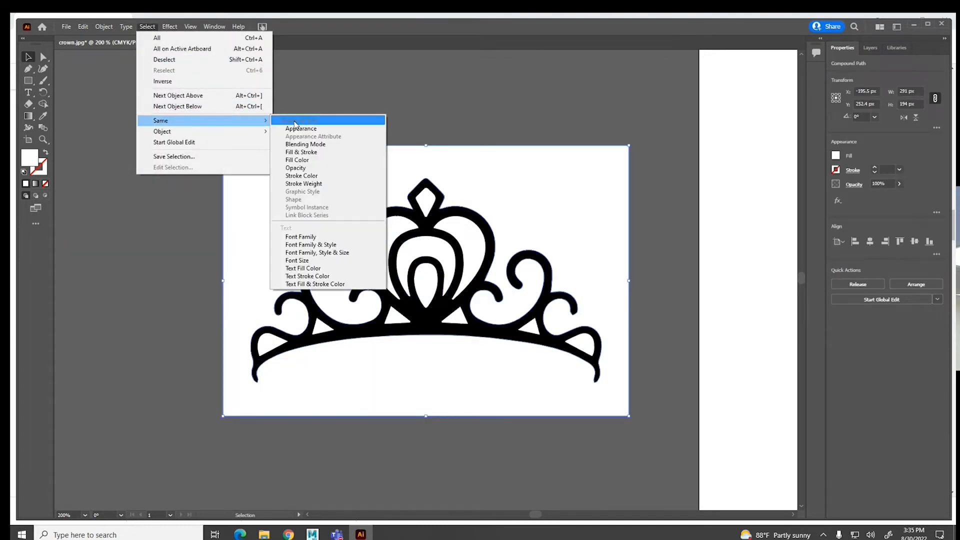
click(299, 164)
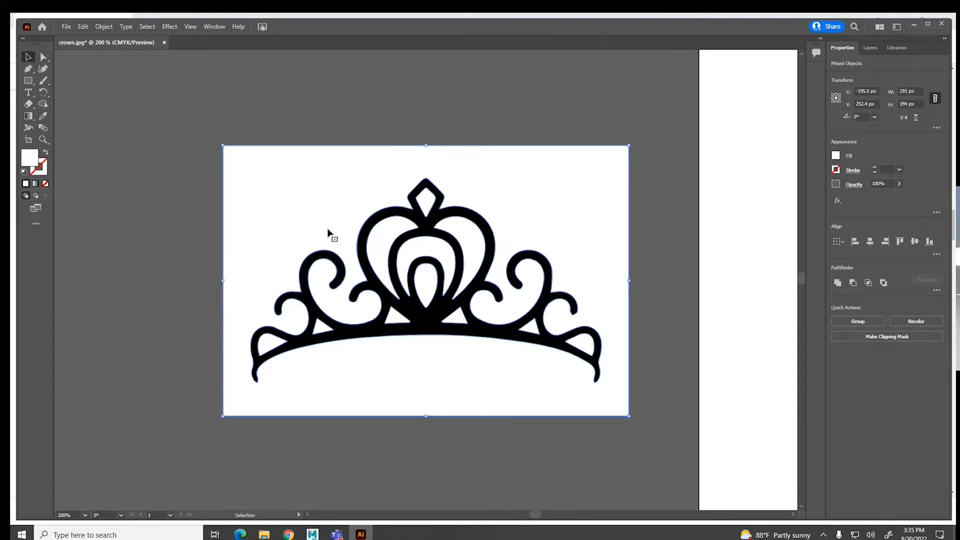
scroll(332, 232, down, 5)
drag(392, 208, 395, 480)
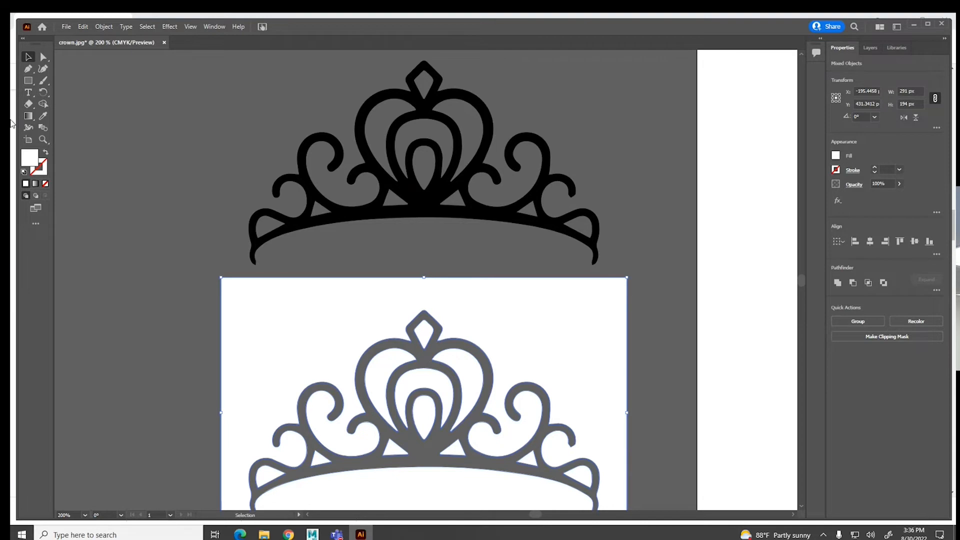
- Give the separated white shapes and the black crown no fill and a 1 pt black stroke
click(25, 173)
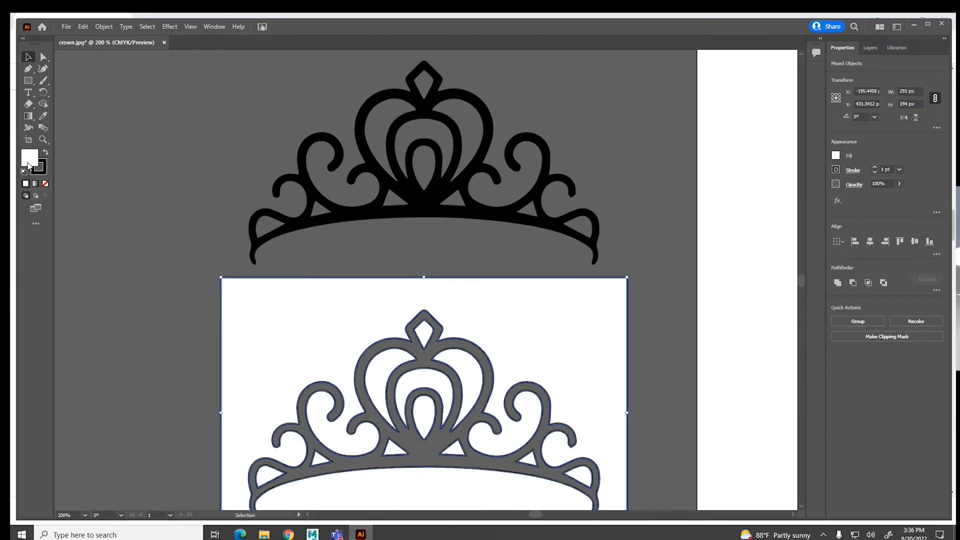
click(45, 185)
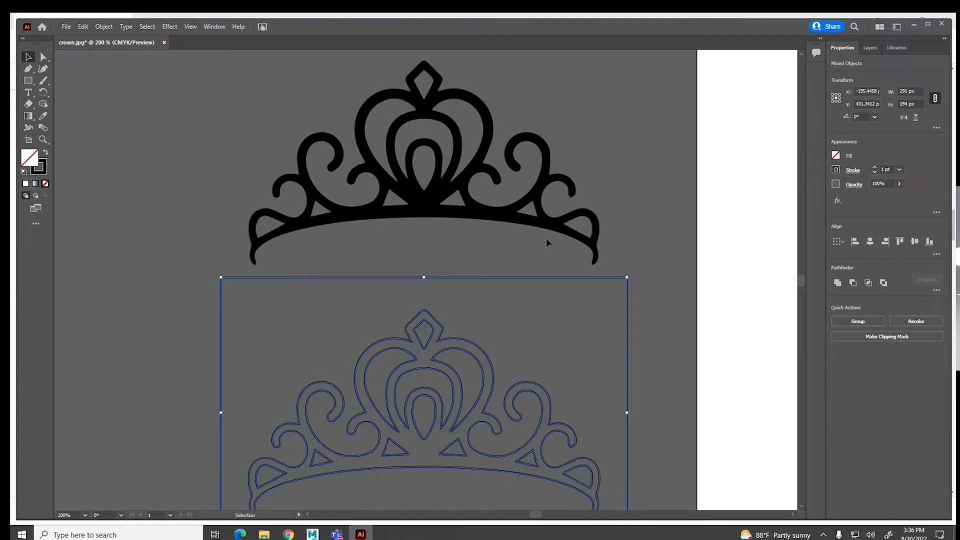
click(619, 172)
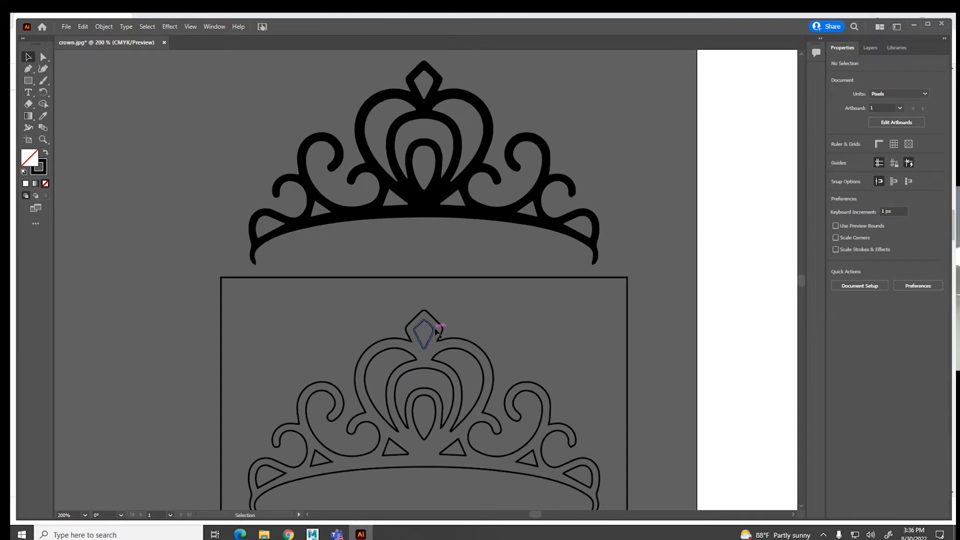
click(433, 193)
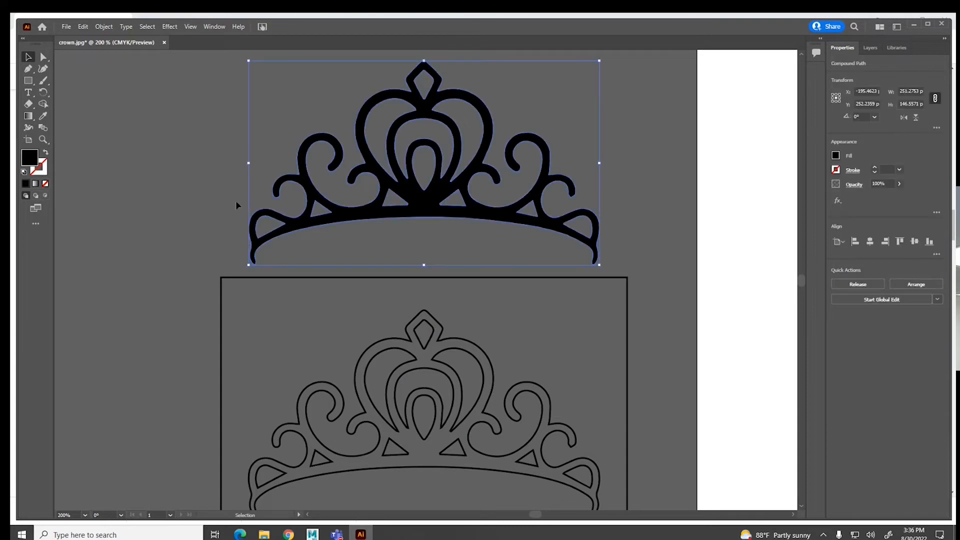
click(46, 152)
click(160, 194)
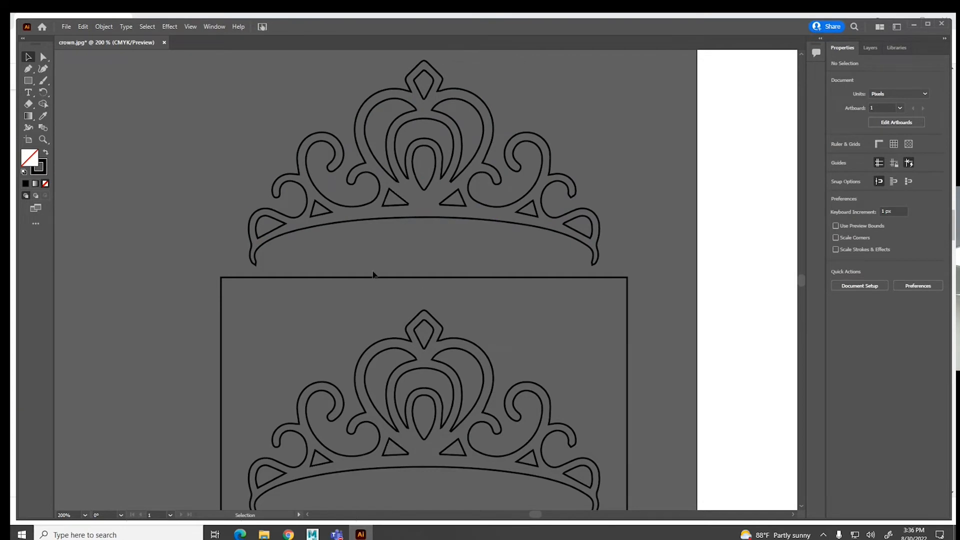
- Select the rectangular frame with all the lower crown outlines inside it and group them
scroll(536, 482, down, 3)
click(562, 485)
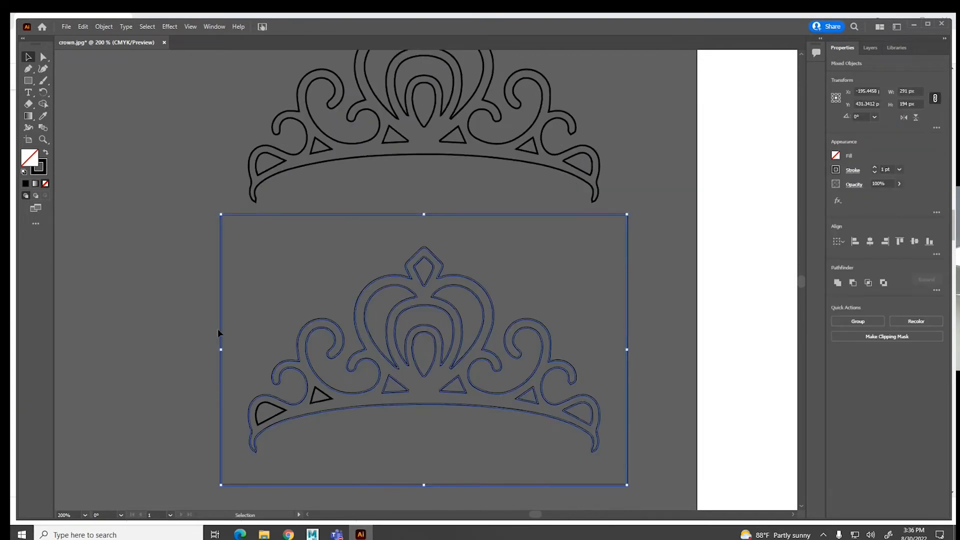
click(173, 242)
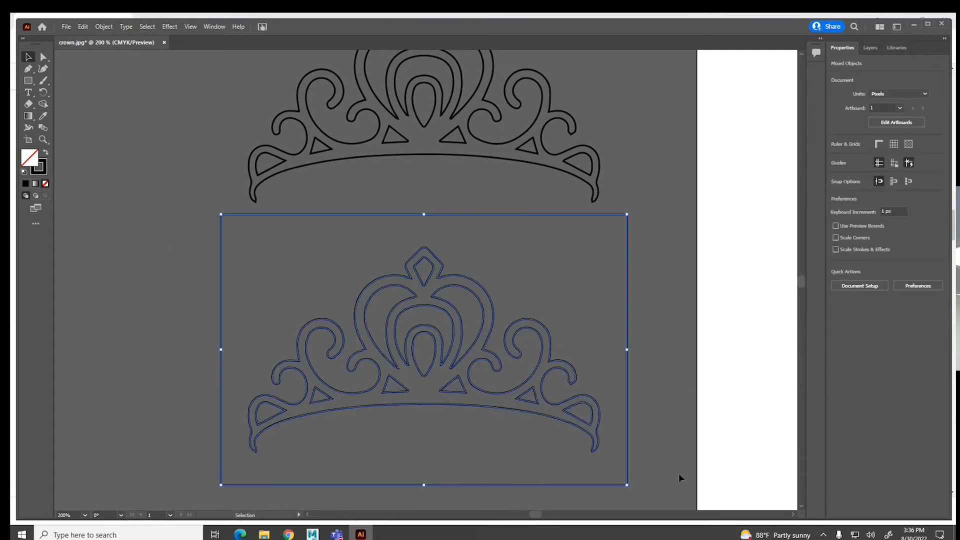
key(ctrl+z)
click(857, 323)
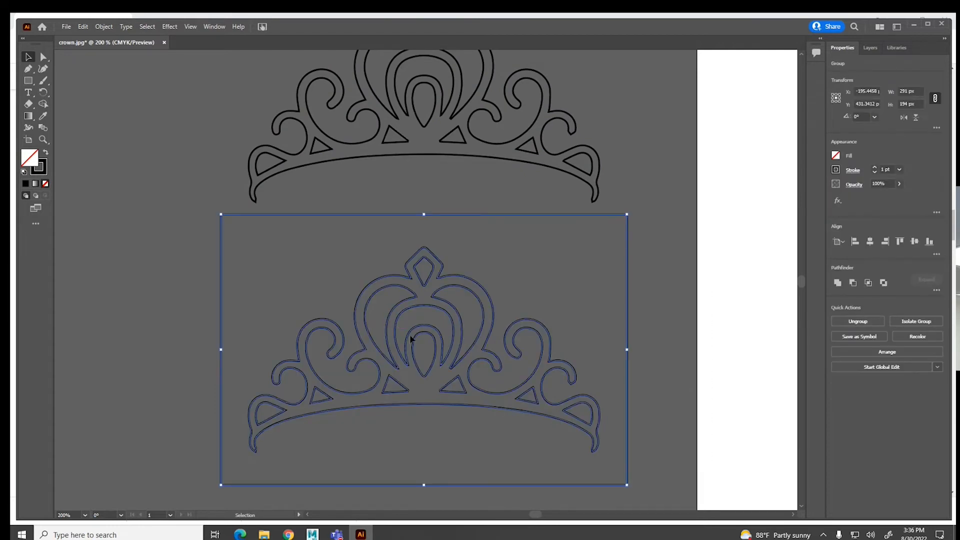
- Move the framed outline group up so that it lies exactly over the separate crown outline
drag(411, 335, 413, 140)
click(203, 217)
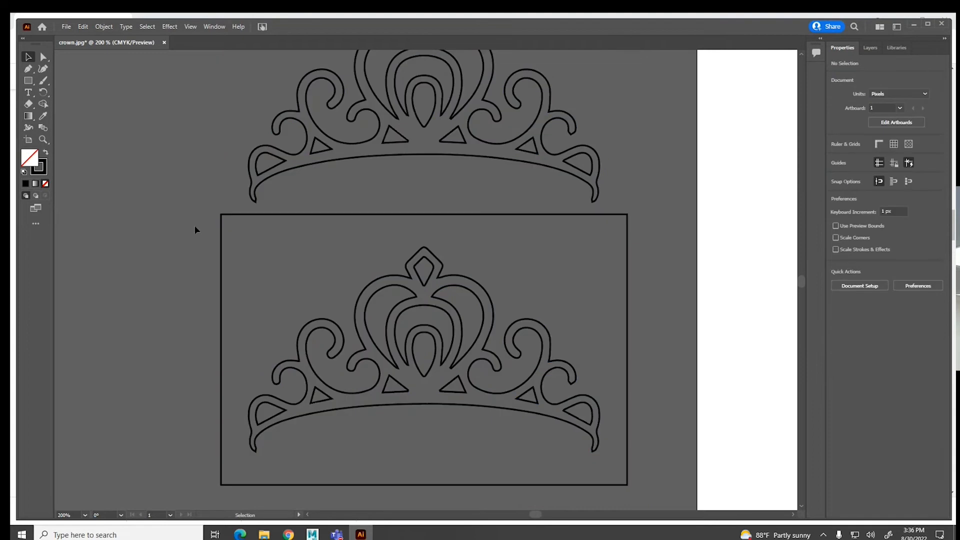
scroll(675, 498, down, 2)
drag(675, 500, 645, 464)
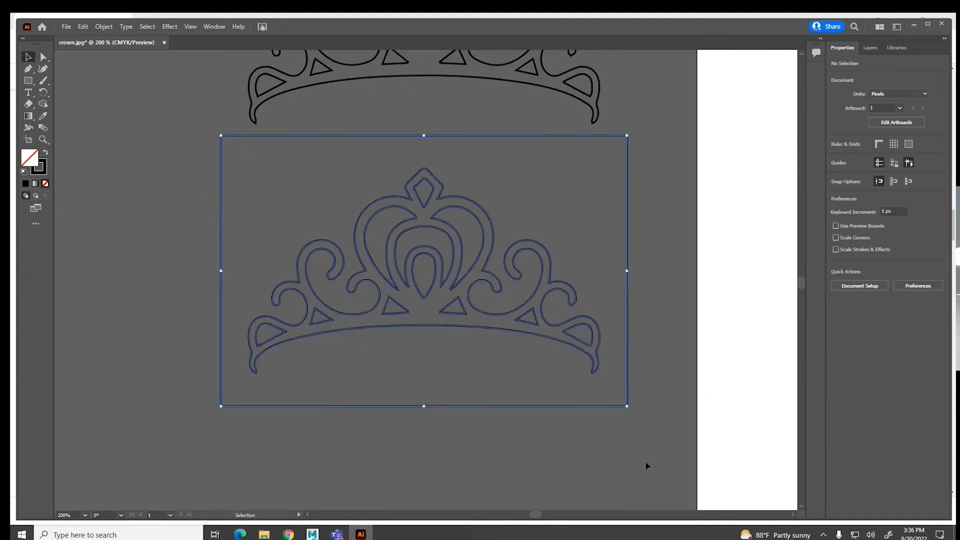
mouse_move(465, 304)
mouse_down()
mouse_move(468, 73)
mouse_move(457, 46)
mouse_move(408, 185)
mouse_move(465, 321)
mouse_up()
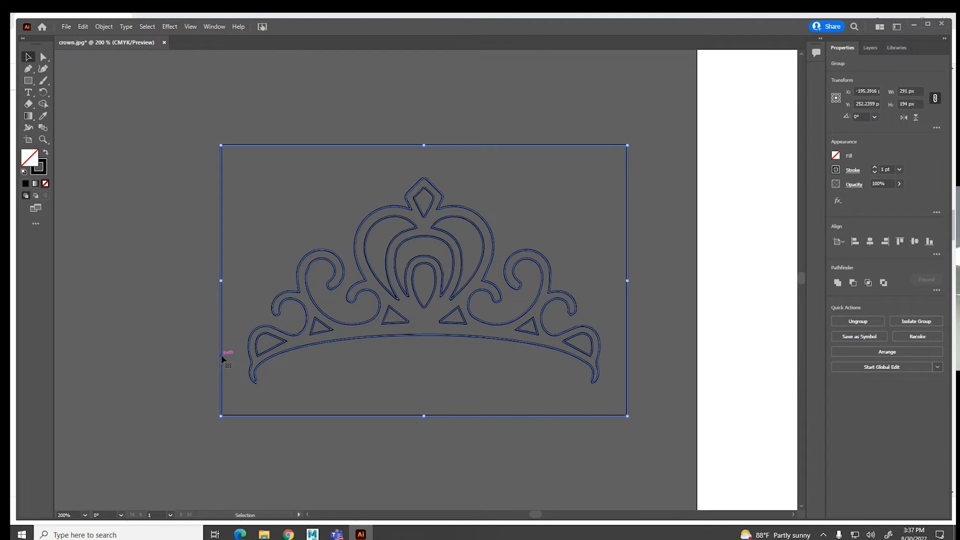
click(219, 356)
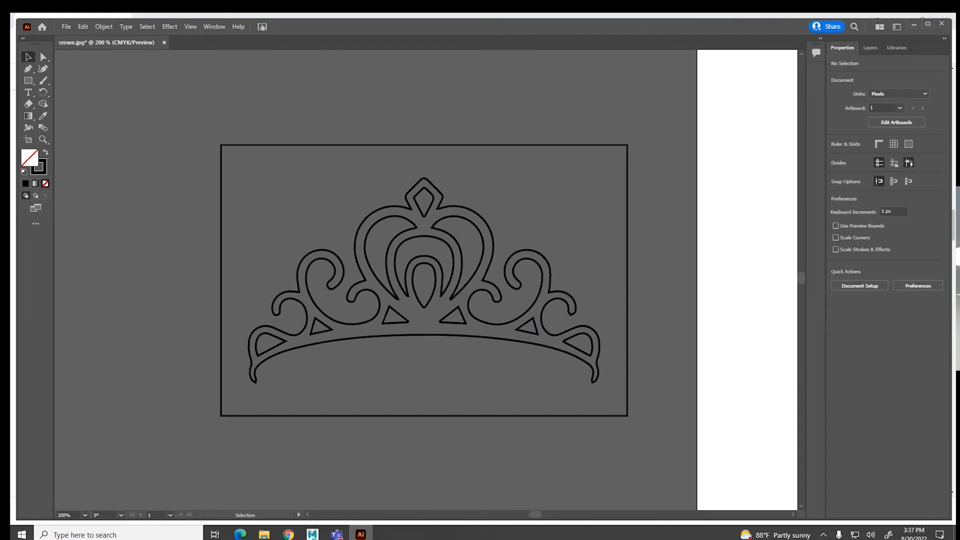
- Pull the framed outline group off the crown outline and place it directly below, then deselect it
click(245, 417)
mouse_move(245, 416)
mouse_down()
mouse_move(229, 431)
mouse_move(109, 461)
mouse_move(88, 486)
mouse_up()
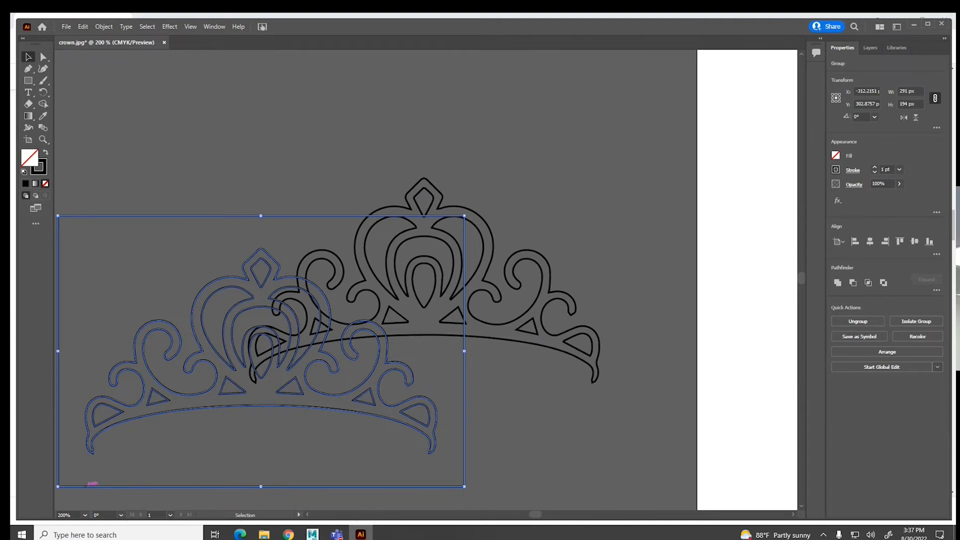
key(ctrl+minus)
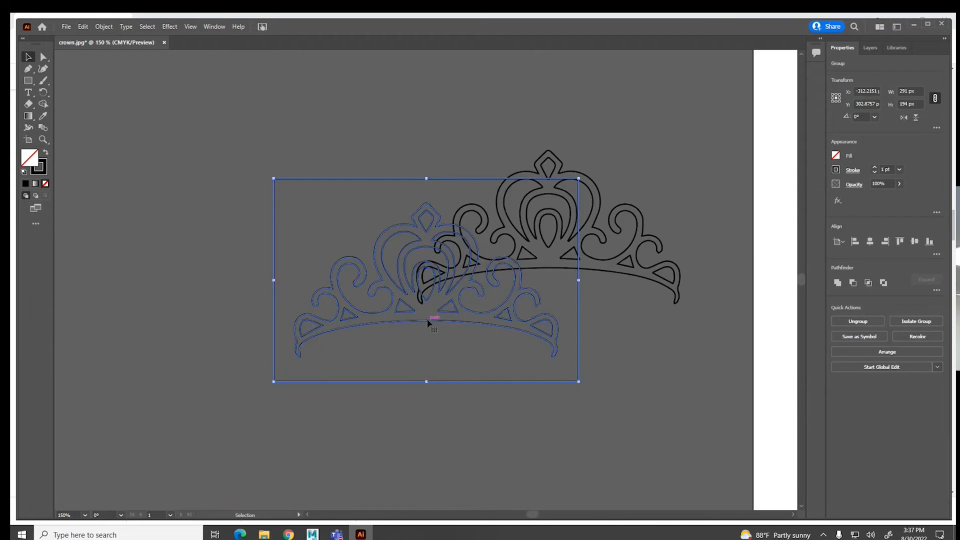
drag(429, 324, 558, 456)
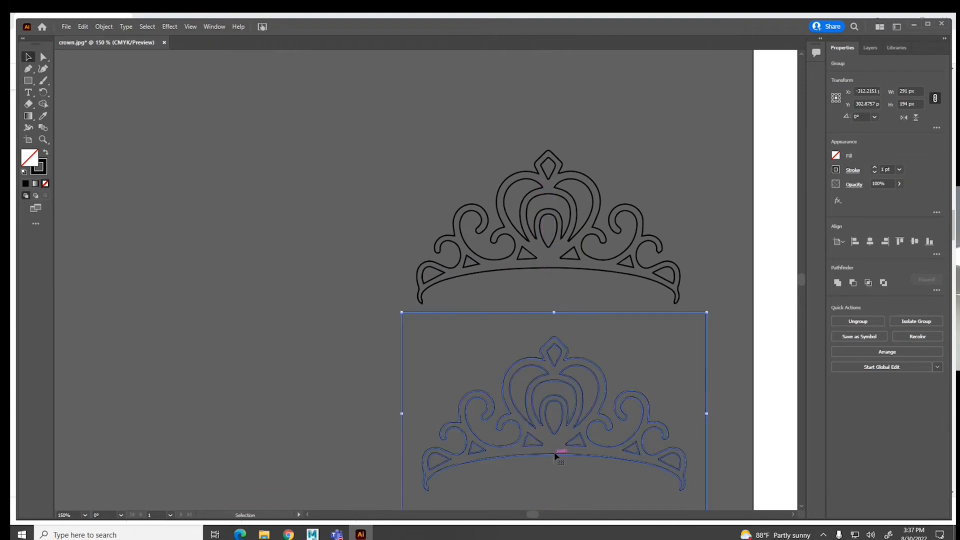
drag(456, 445, 395, 371)
click(218, 350)
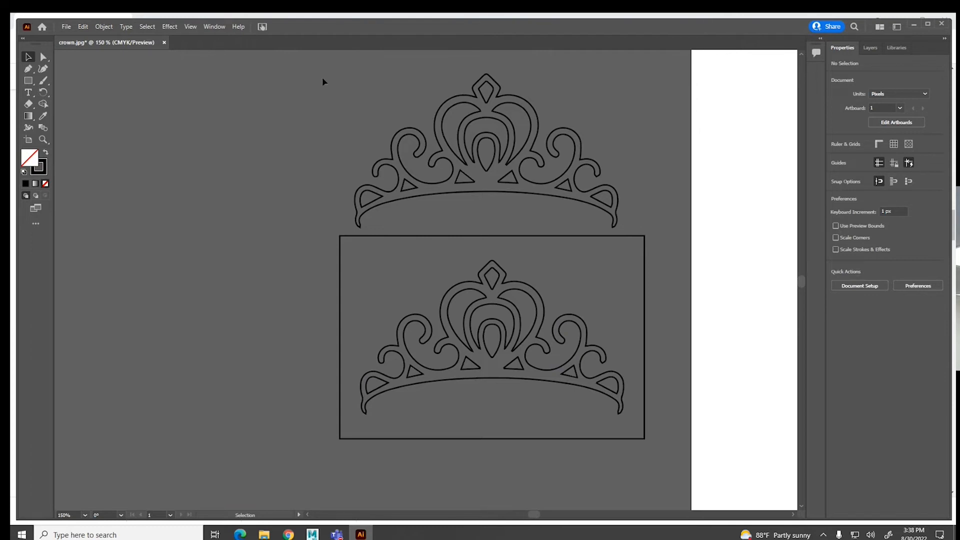
- Give both the crown and the framed group a black fill with no stroke, and close the Color options
key(ctrl+a)
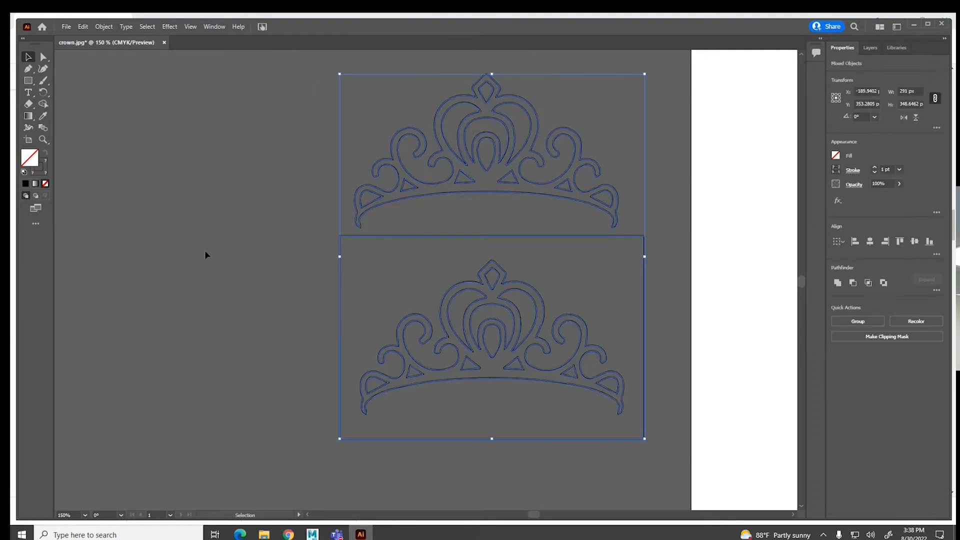
click(27, 185)
click(44, 169)
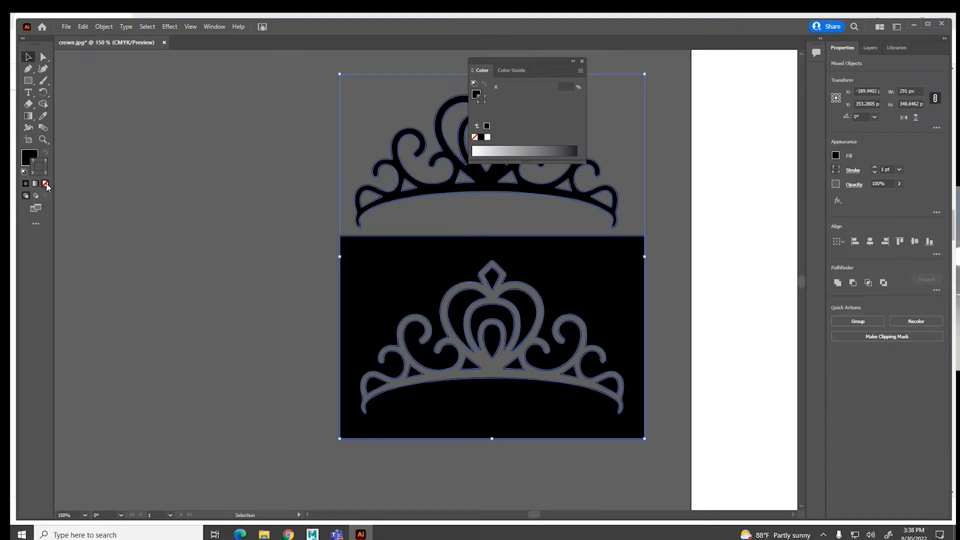
click(45, 183)
click(195, 225)
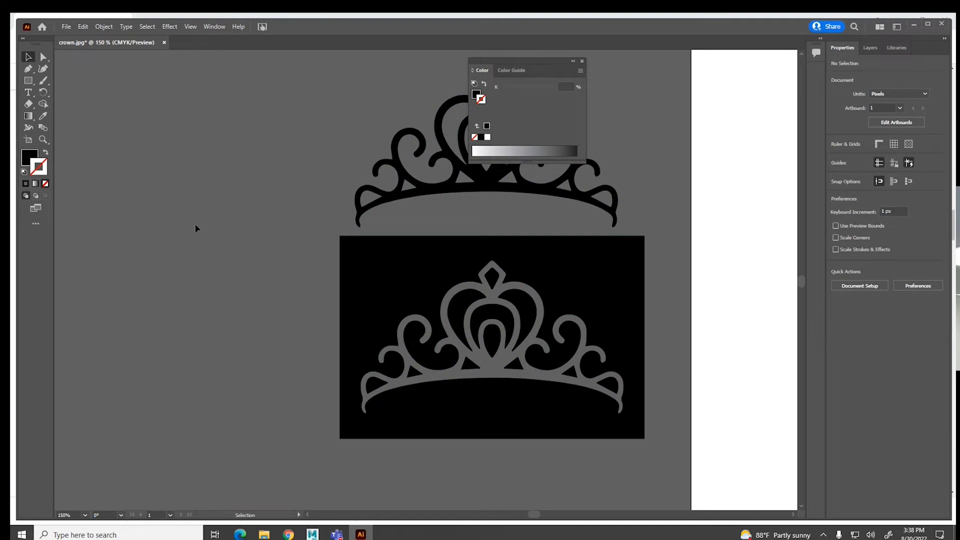
click(582, 62)
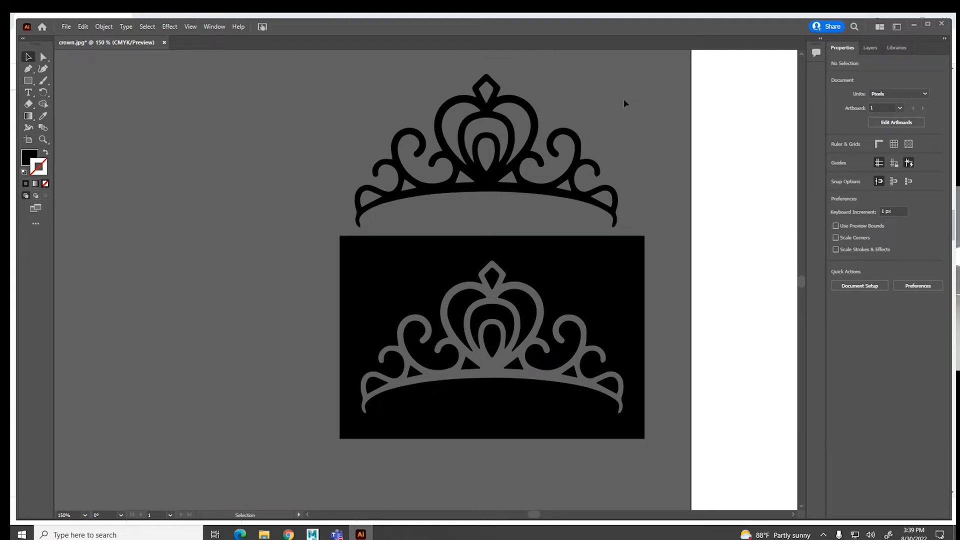
- Save the artwork as an Adobe Illustrator file named crown in the Illustrator 8 version, accepting the older format
click(443, 334)
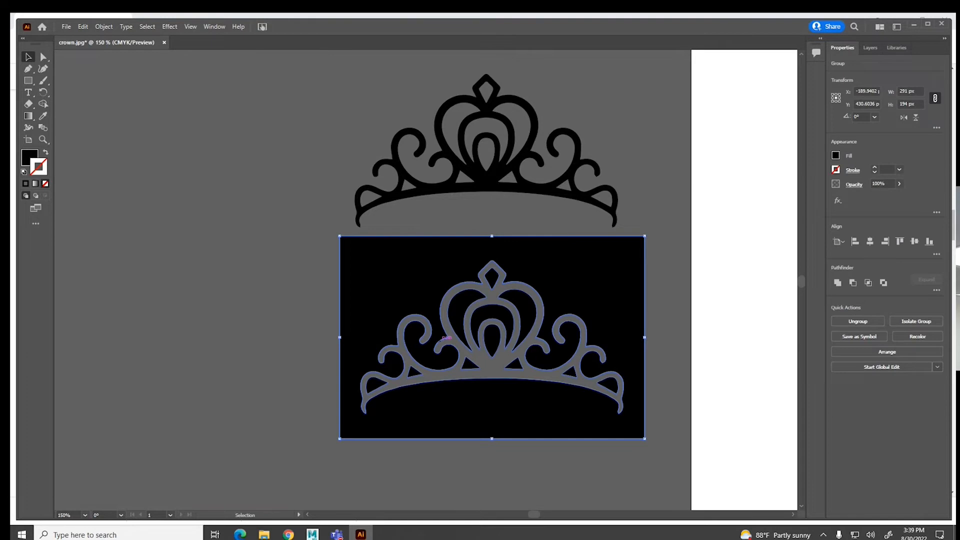
click(440, 342)
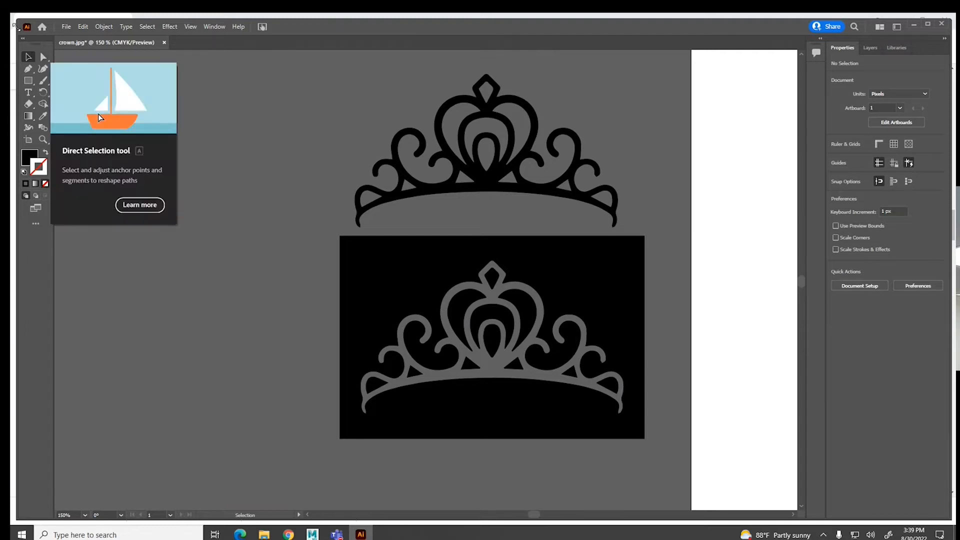
click(66, 26)
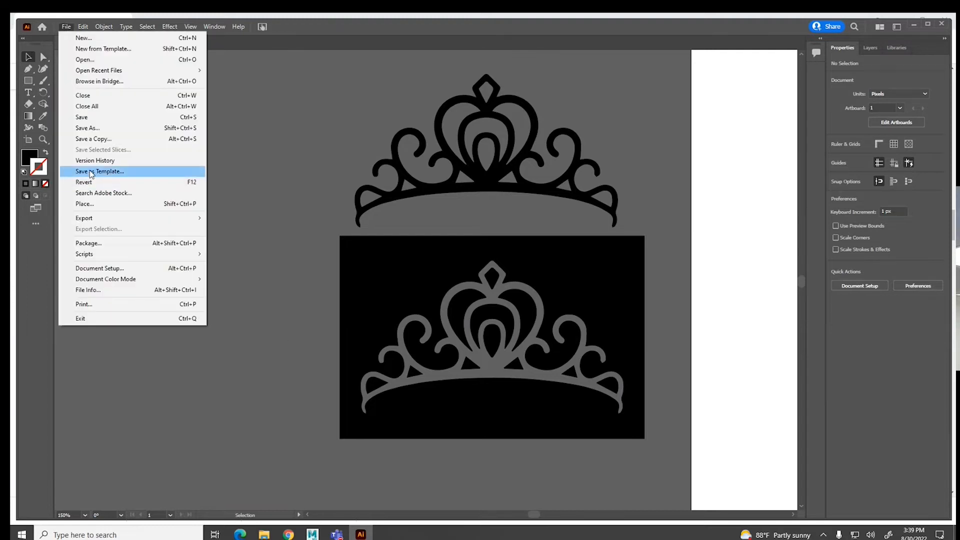
click(95, 128)
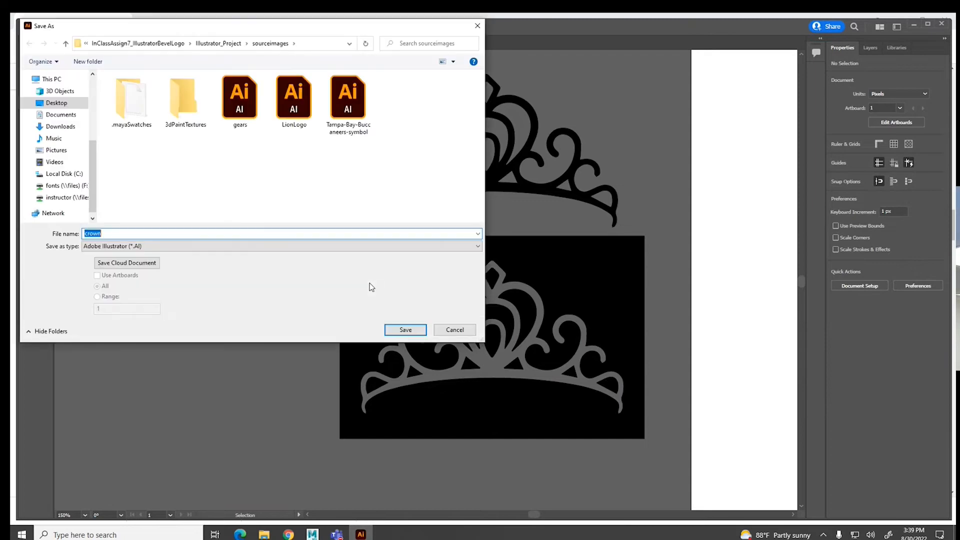
click(397, 329)
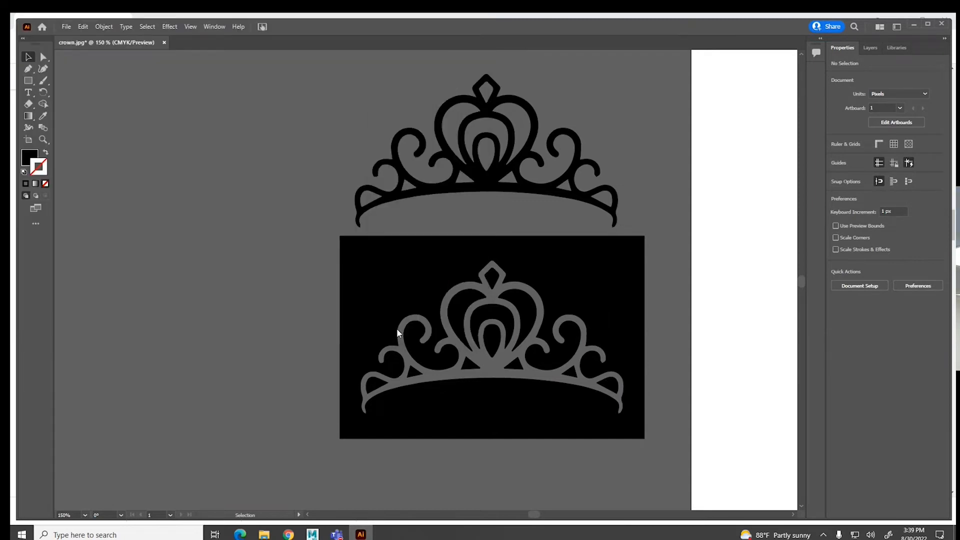
click(448, 133)
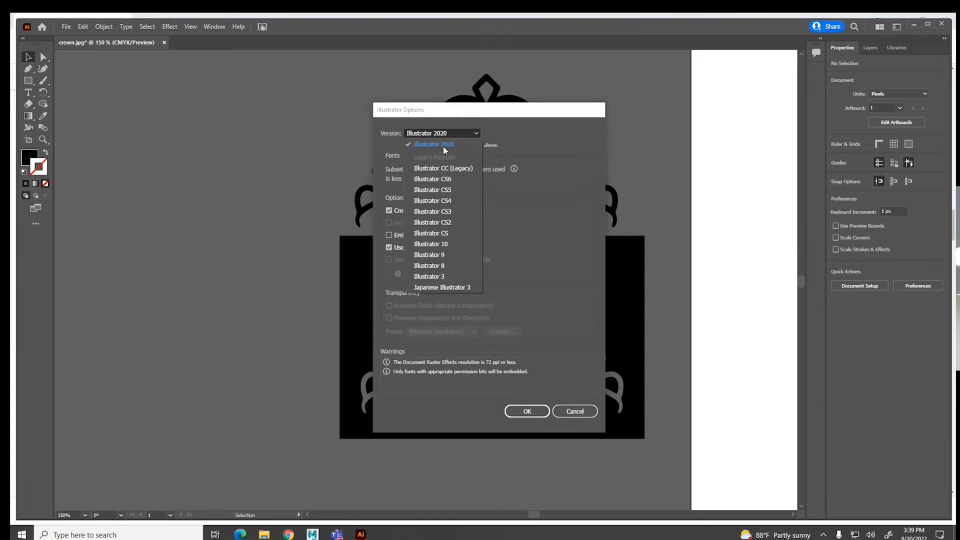
click(439, 267)
click(527, 401)
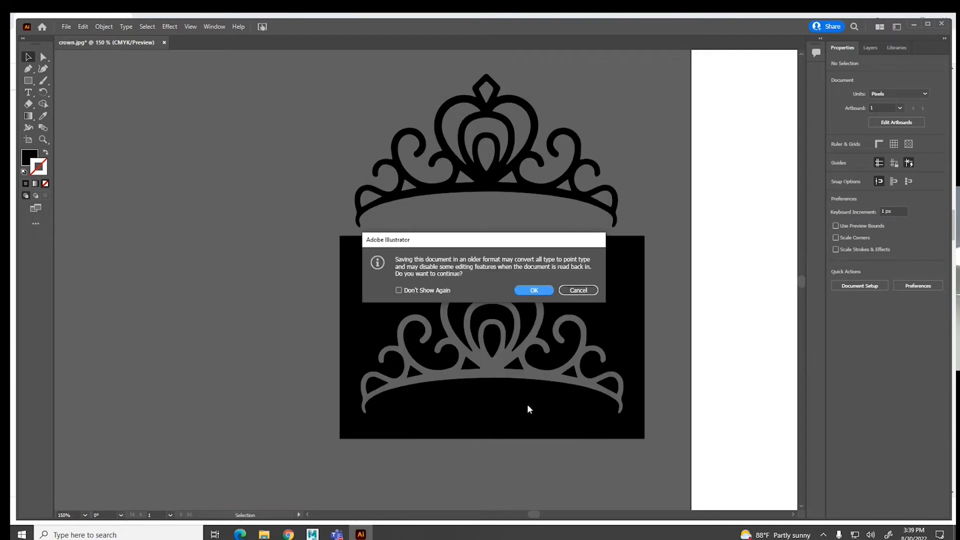
click(526, 292)
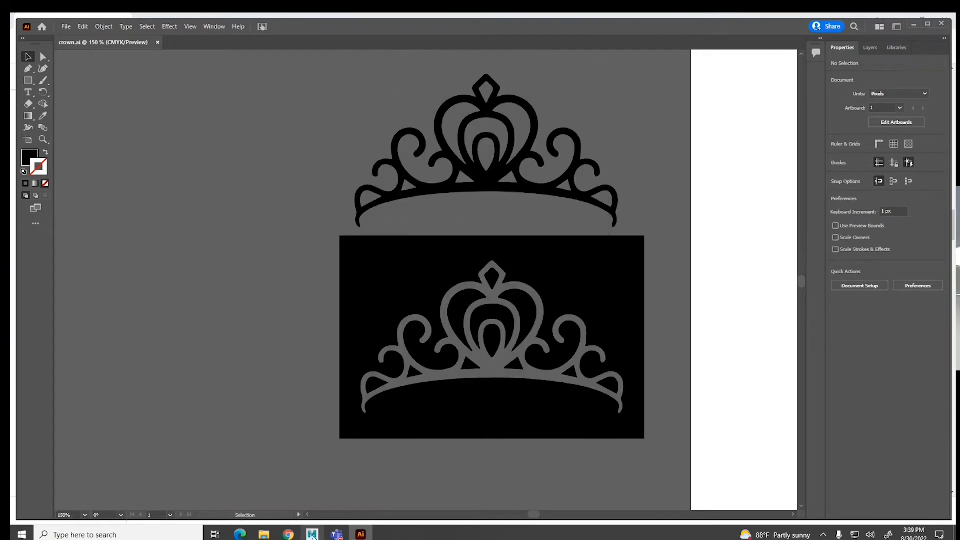
- Switch to Maya and create an Adobe Illustrator object from crown.ai in the sourceimages folder
click(313, 534)
click(67, 33)
click(67, 33)
click(70, 31)
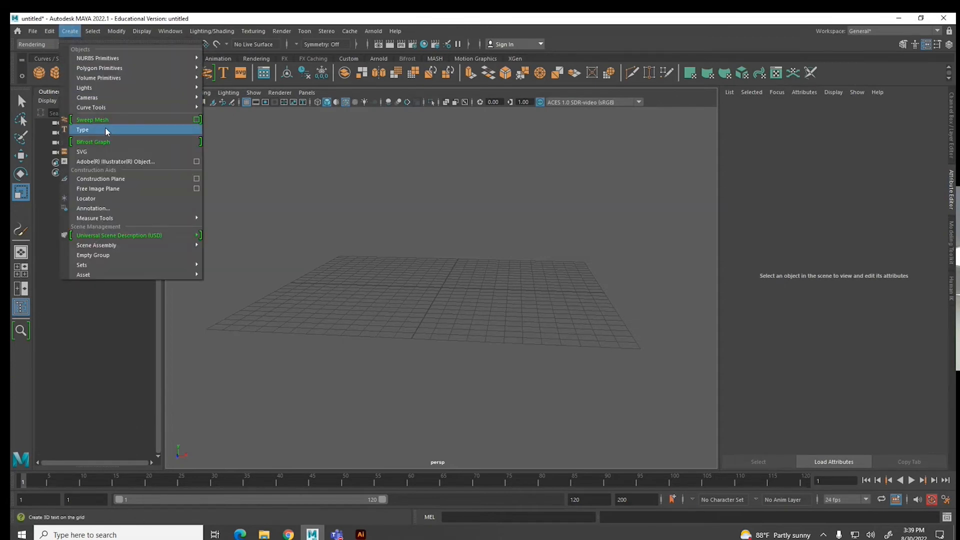
click(159, 162)
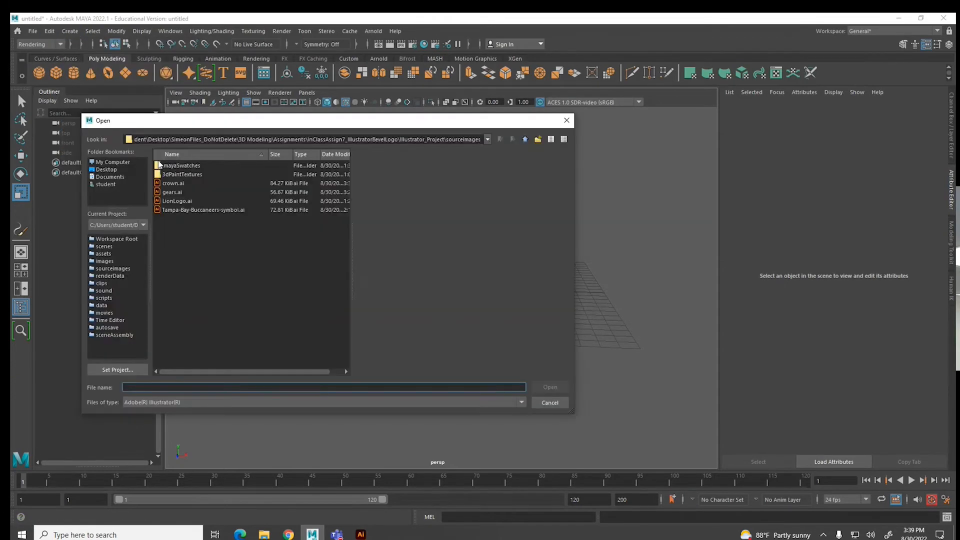
click(175, 183)
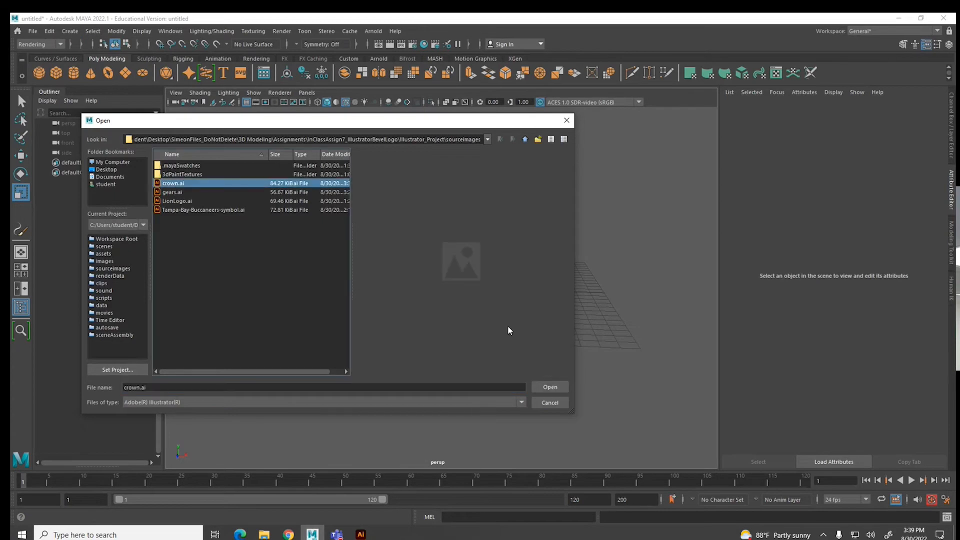
click(550, 387)
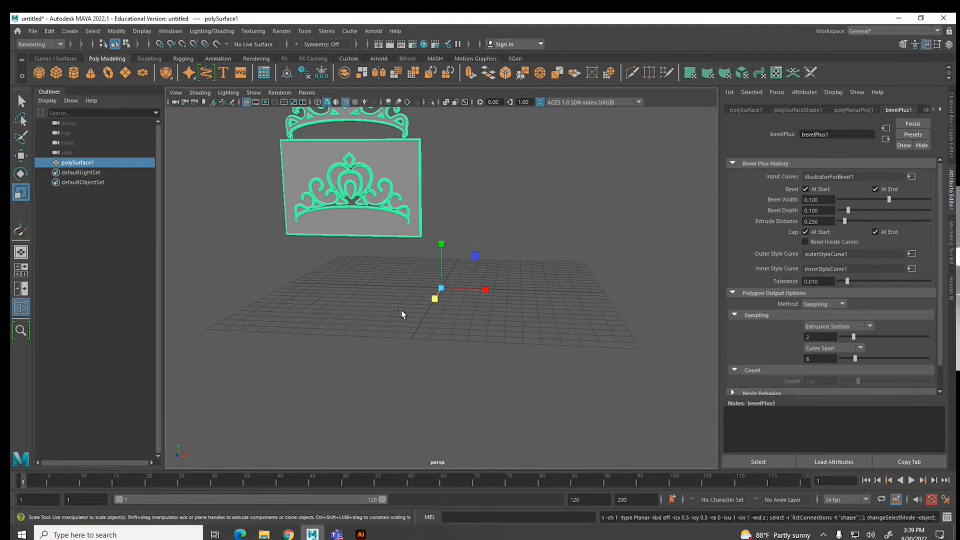
- Turn off the wireframe overlay on the shaded crown and framed plate, then select the imported object
alt+middle_drag(454, 272, 503, 349)
alt+drag(407, 355, 429, 347)
click(425, 349)
scroll(426, 350, up, 4)
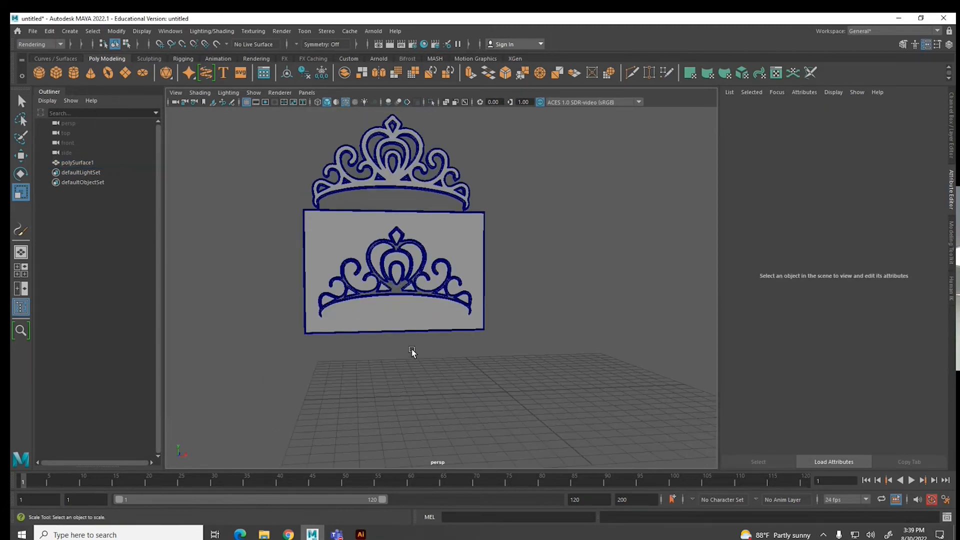
alt+drag(469, 354, 508, 340)
alt+drag(527, 342, 525, 338)
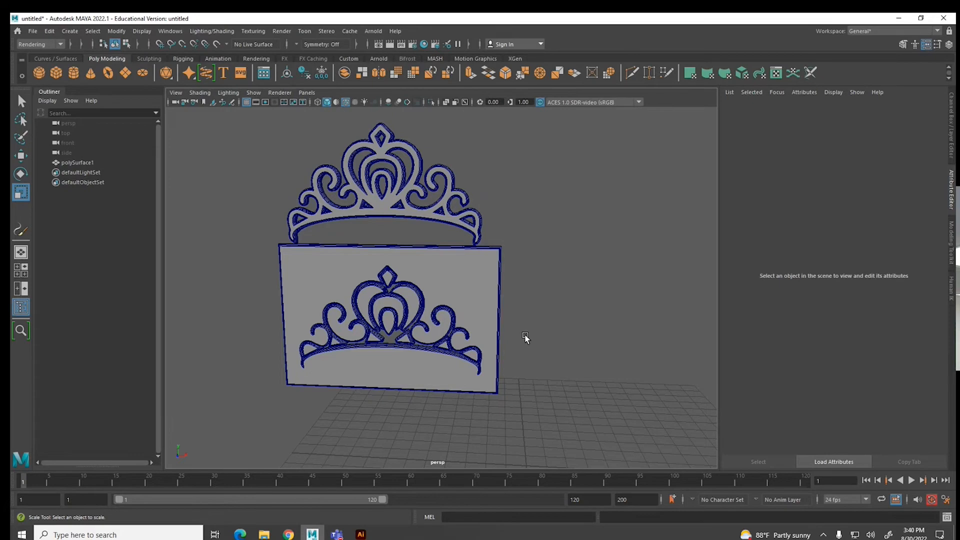
click(487, 334)
key(ctrl+z)
click(345, 102)
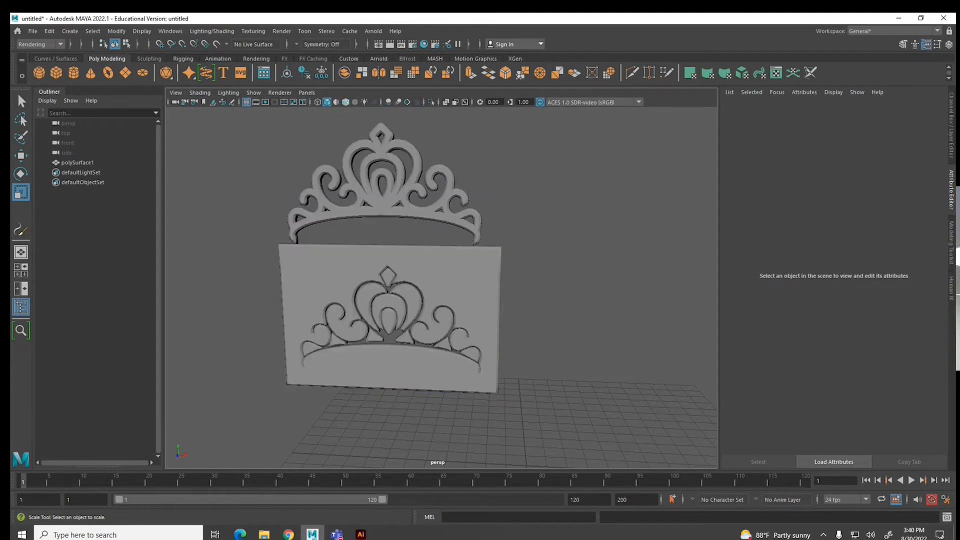
click(389, 370)
click(385, 422)
click(373, 182)
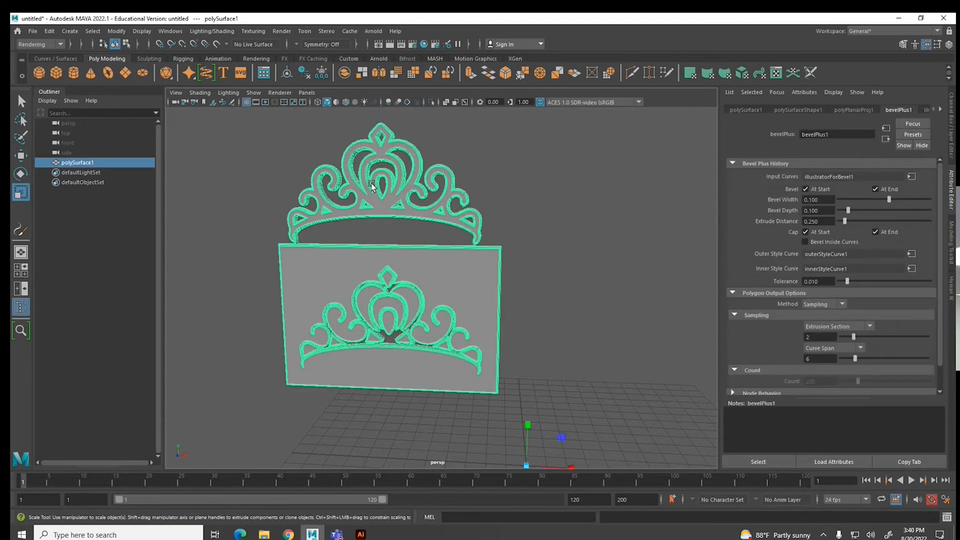
- Switch to Illustrator, delete the framed black group below the crown, and save crown.ai in the older format
click(360, 534)
click(397, 429)
key(Delete)
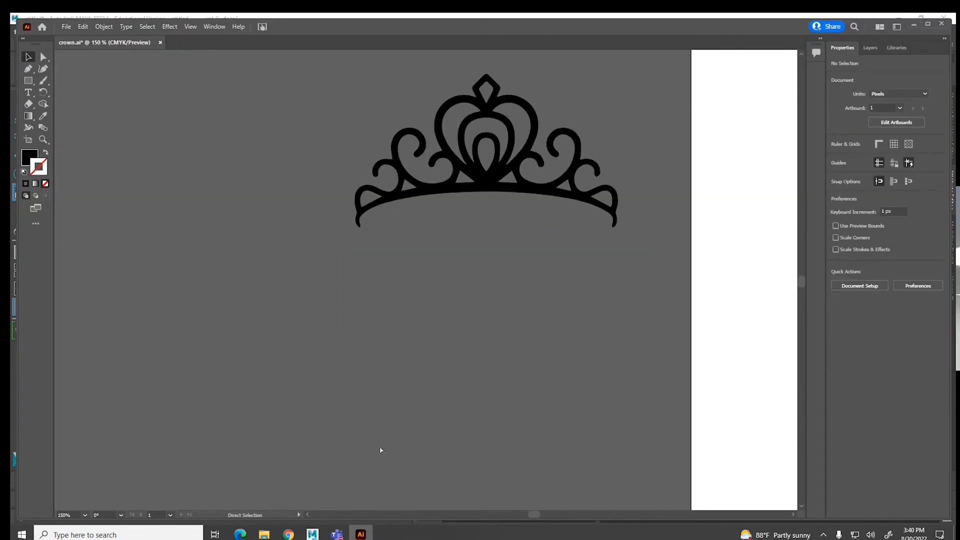
key(ctrl+s)
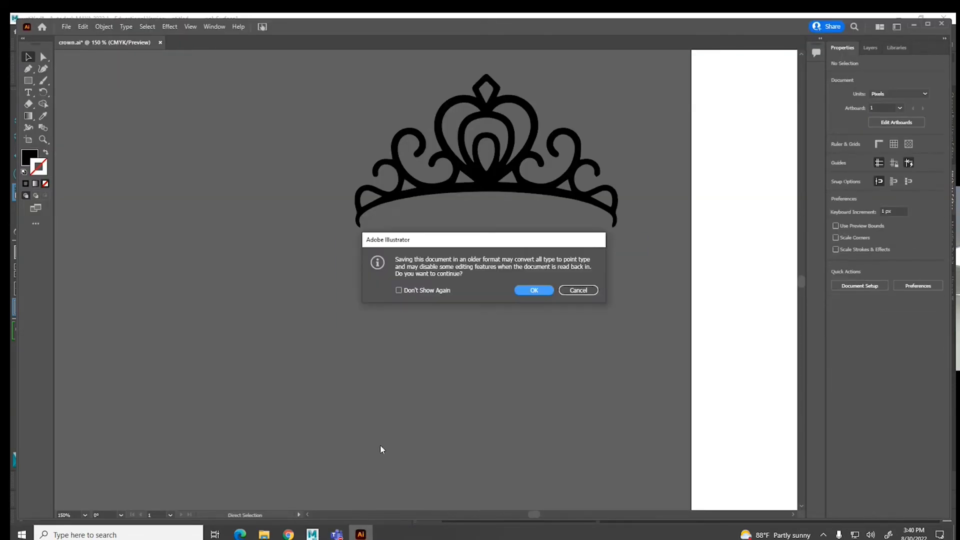
click(533, 291)
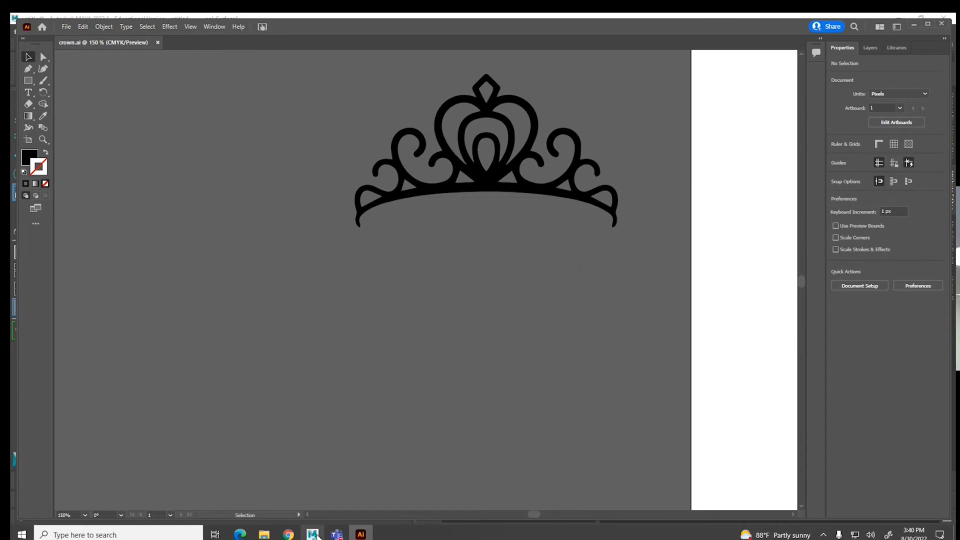
- Switch back to Maya and reload crown.ai on the selected object's Illustrator curves node
click(313, 534)
click(939, 109)
click(911, 109)
click(870, 191)
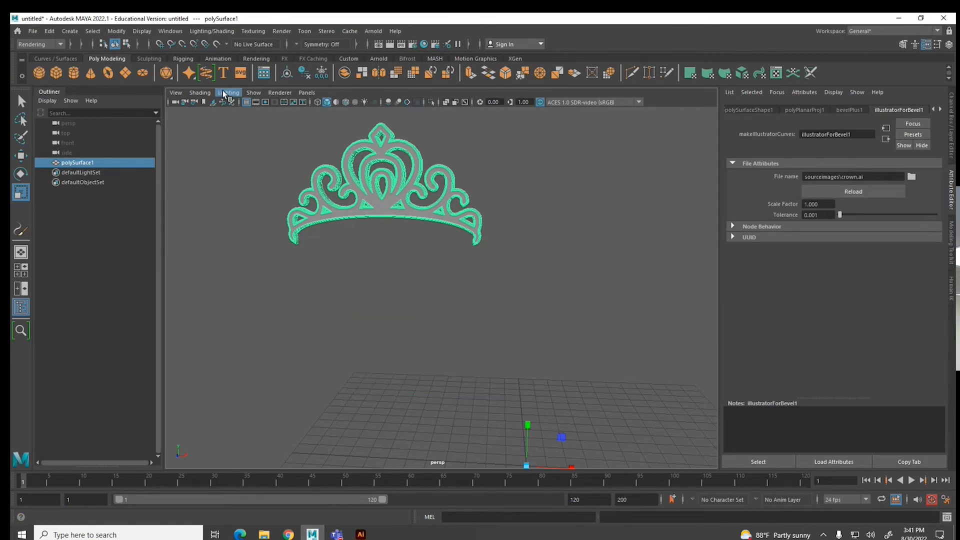
- Center the crown's pivot and frame the crown in the perspective view
click(113, 31)
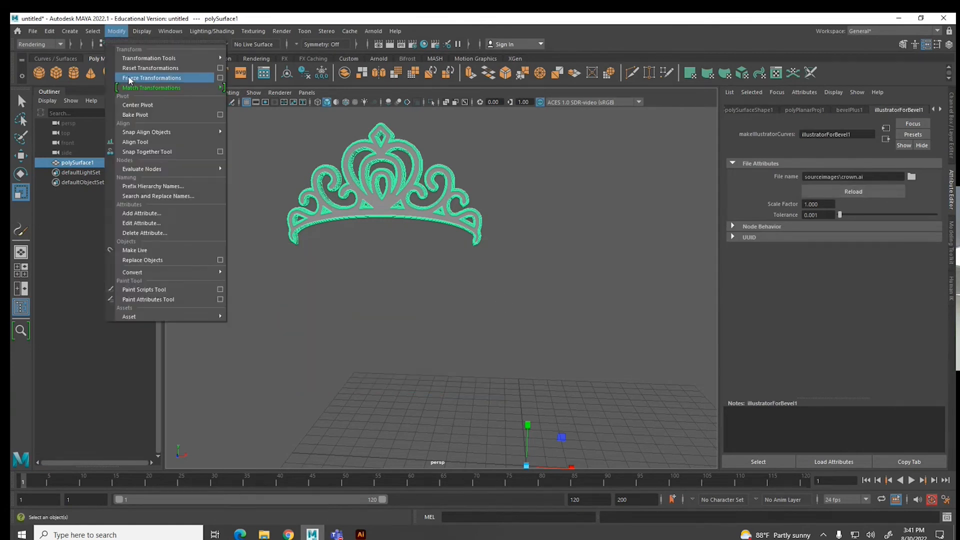
click(135, 107)
key(f)
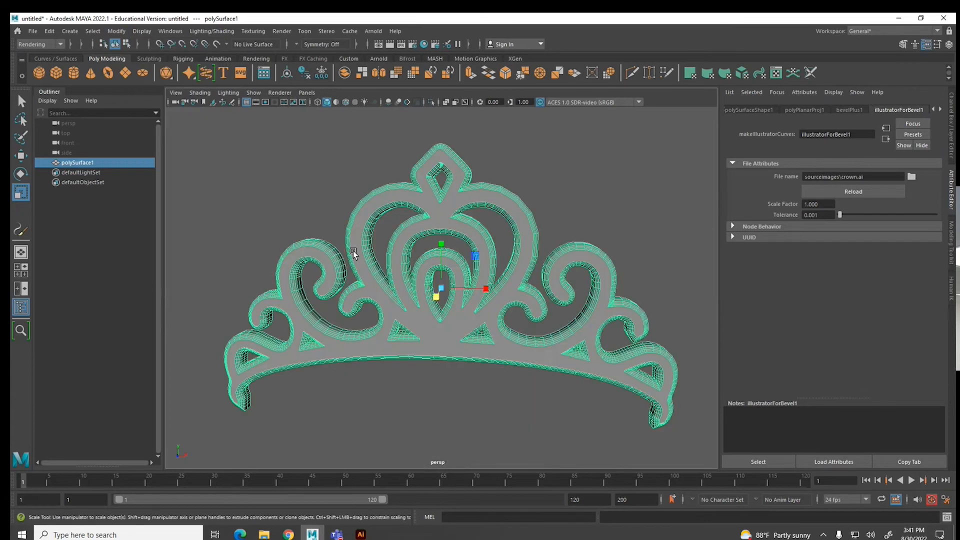
- Set the tolerance of the crown's Illustrator curves to 0.077
alt+drag(445, 335, 458, 383)
click(401, 382)
click(437, 348)
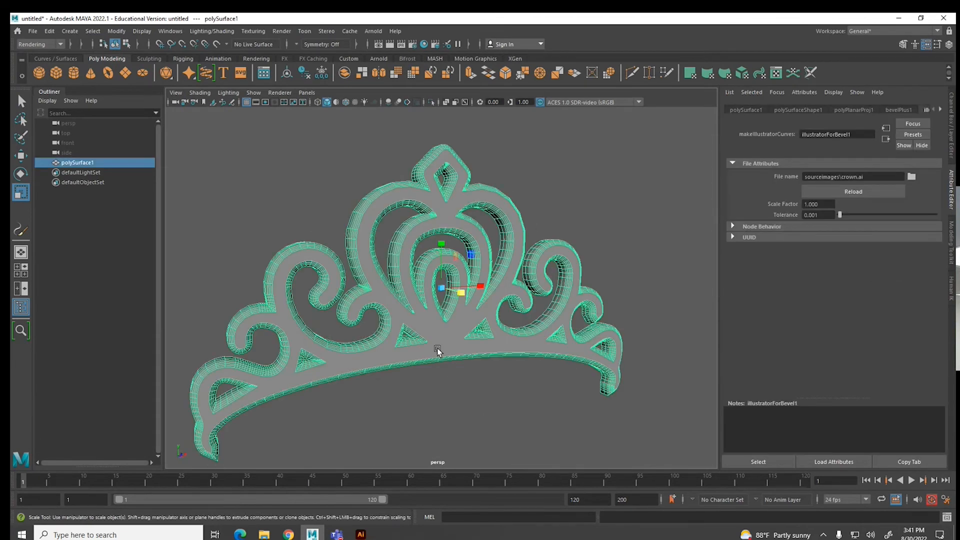
drag(840, 215, 913, 215)
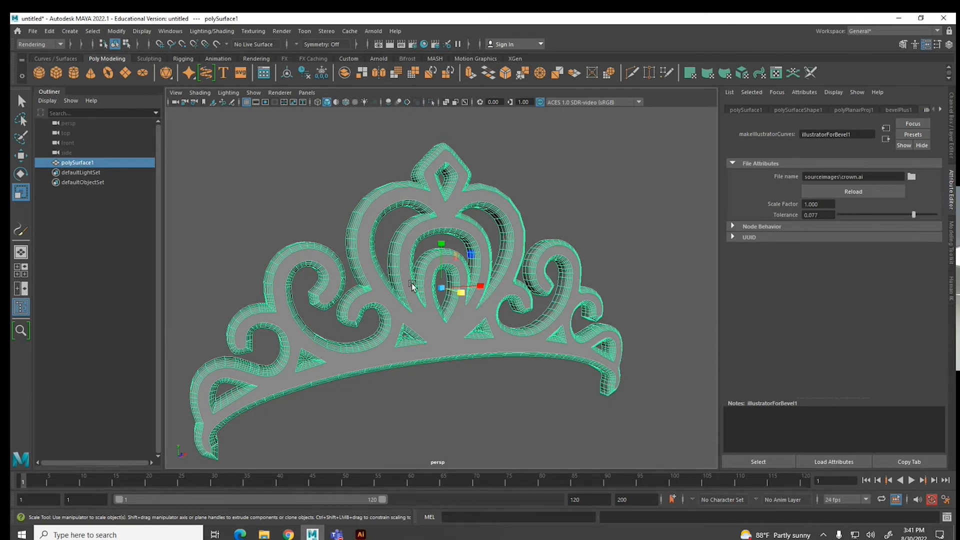
- In the crown's bevel history, set the tolerance to 0.070 and the extrude distance to 0.132
click(898, 109)
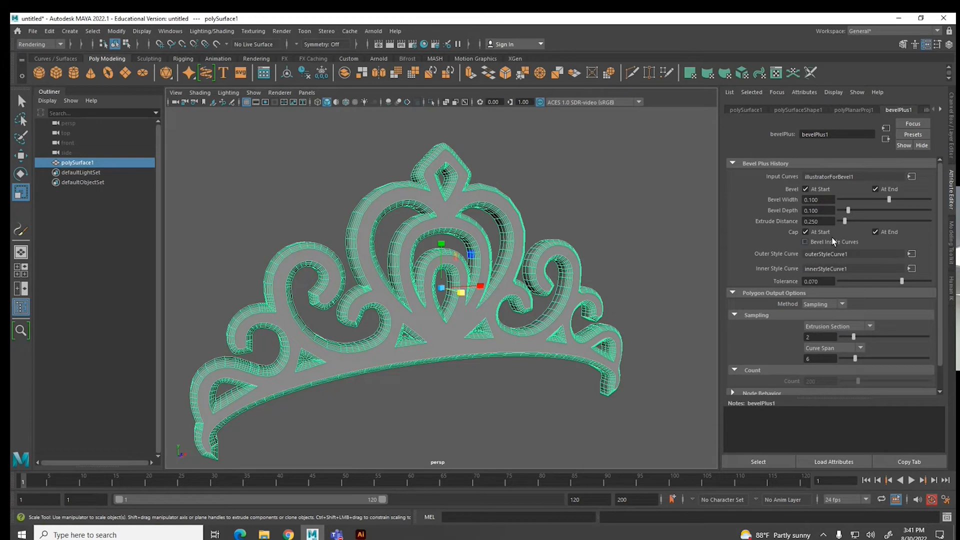
drag(846, 221, 844, 224)
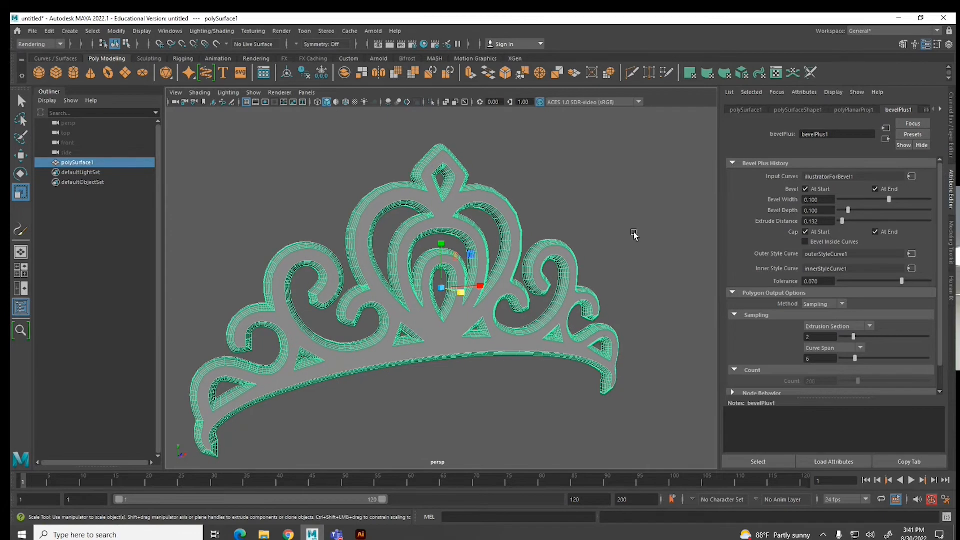
click(635, 235)
click(555, 259)
- Set both the outer and inner style curves of the crown's bevel to Concave Out, then deselect the crown
click(911, 254)
click(865, 189)
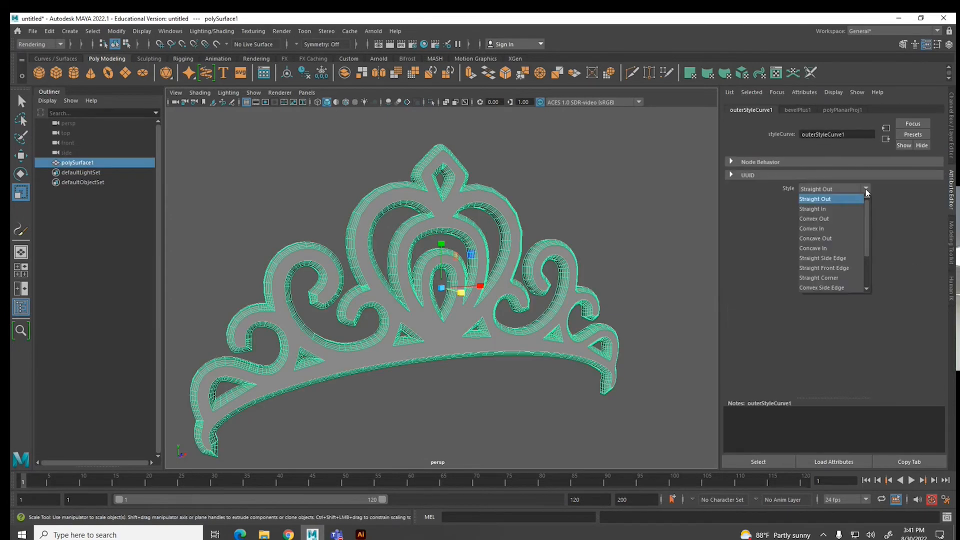
click(824, 239)
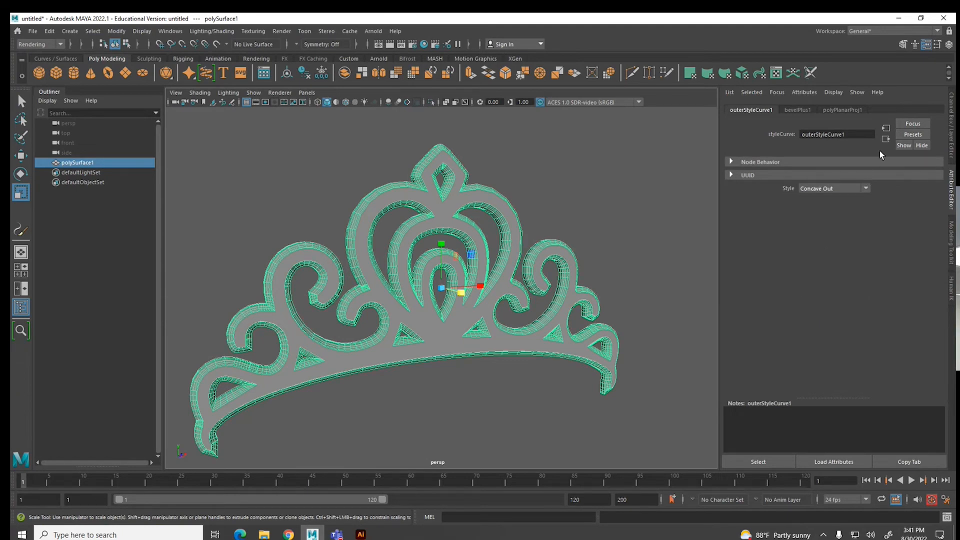
click(886, 139)
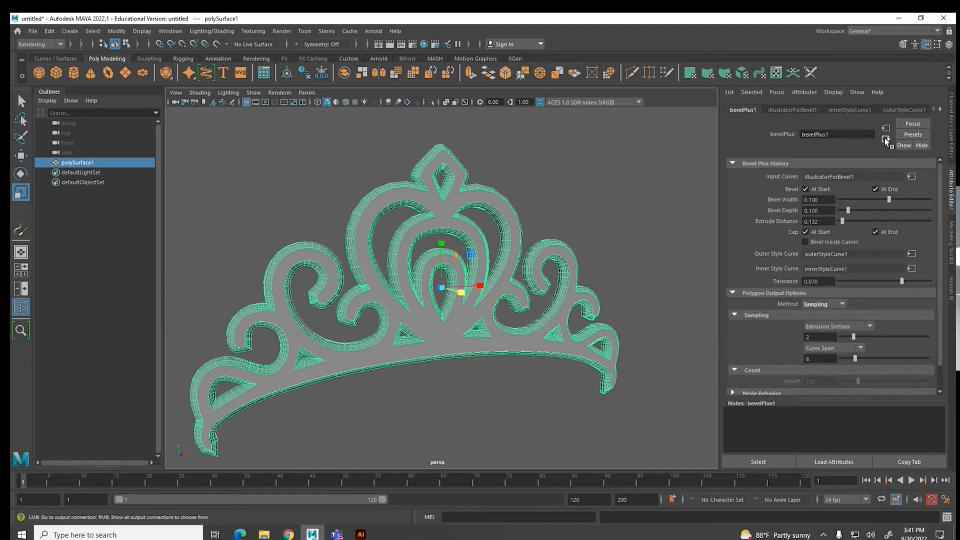
click(911, 267)
click(865, 189)
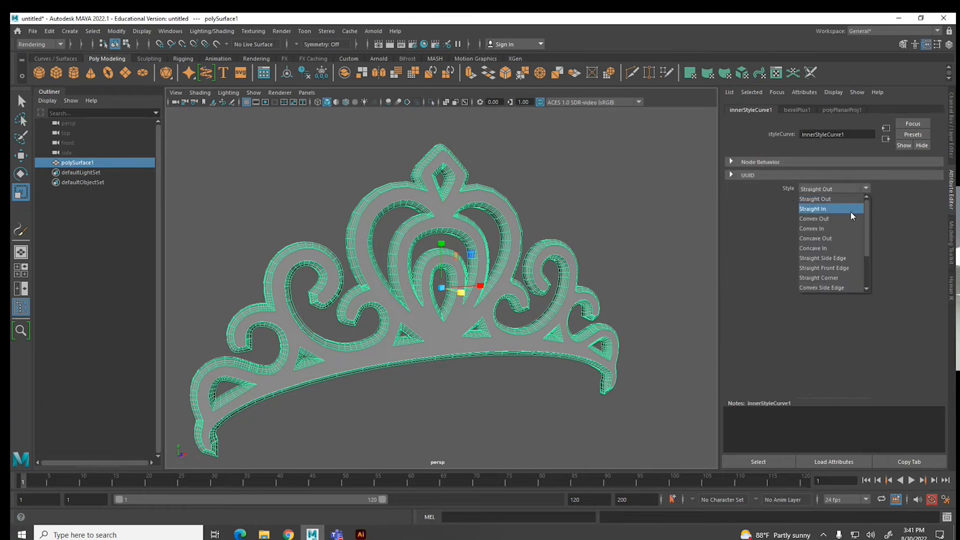
click(837, 238)
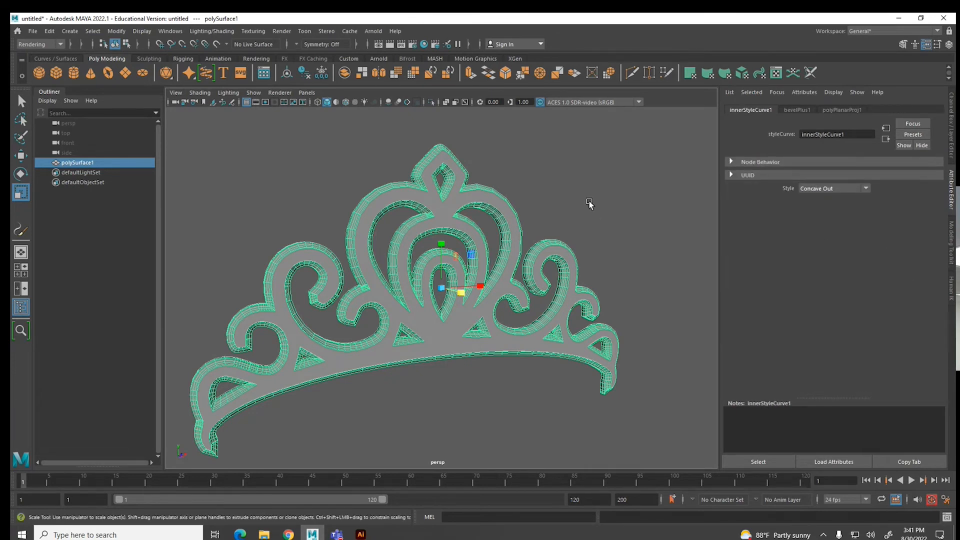
click(590, 204)
- Inspect the crown's bevel up close, then set its sampling to Extrusion Section 4 and Curve Span 13
scroll(583, 243, up, 4)
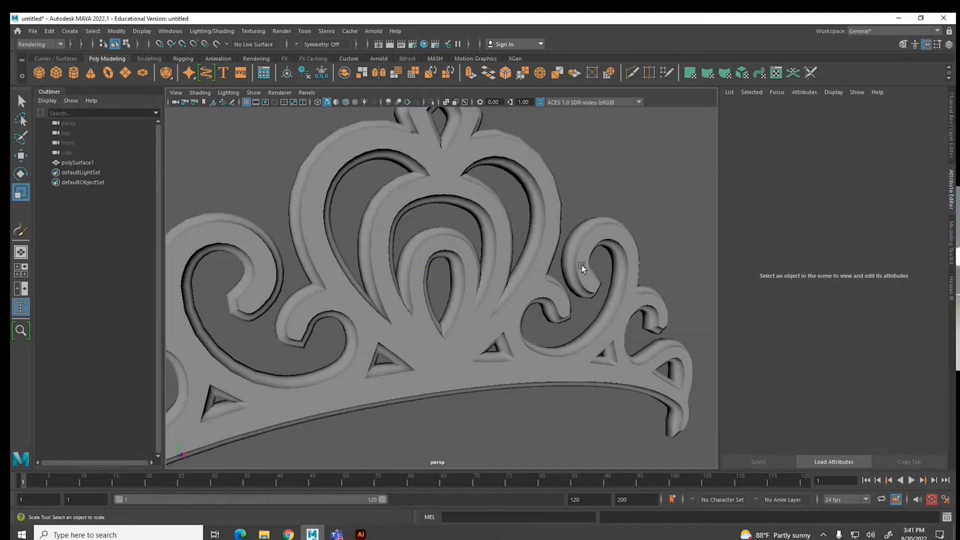
mouse_move(582, 283)
alt+mouse_down()
mouse_move(468, 295)
mouse_move(736, 285)
mouse_move(578, 292)
alt+mouse_up()
scroll(527, 289, down, 2)
scroll(526, 288, down, 3)
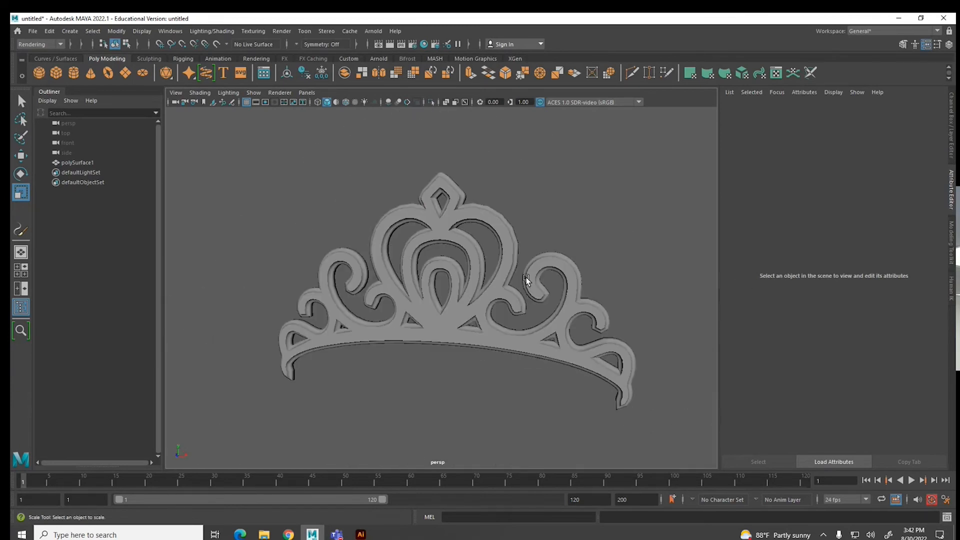
click(521, 259)
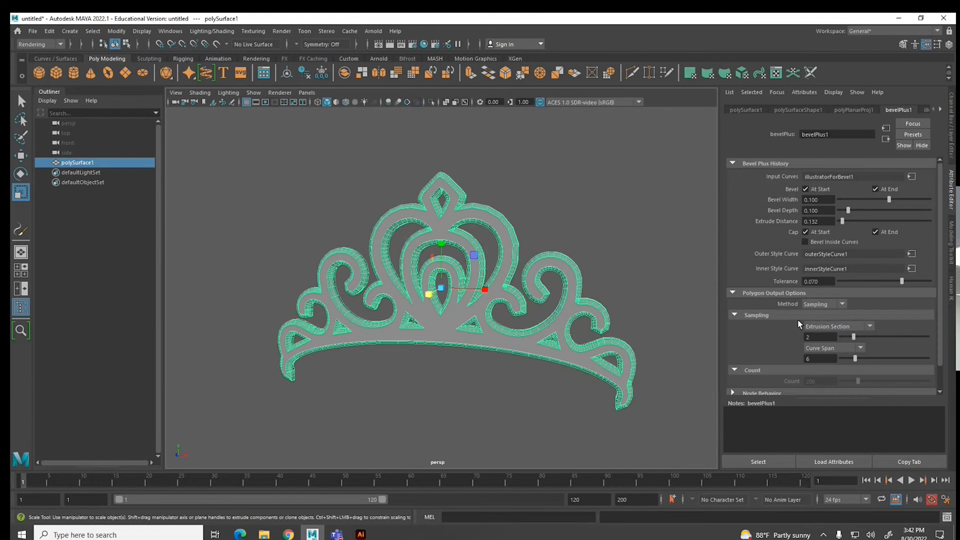
drag(867, 338, 874, 359)
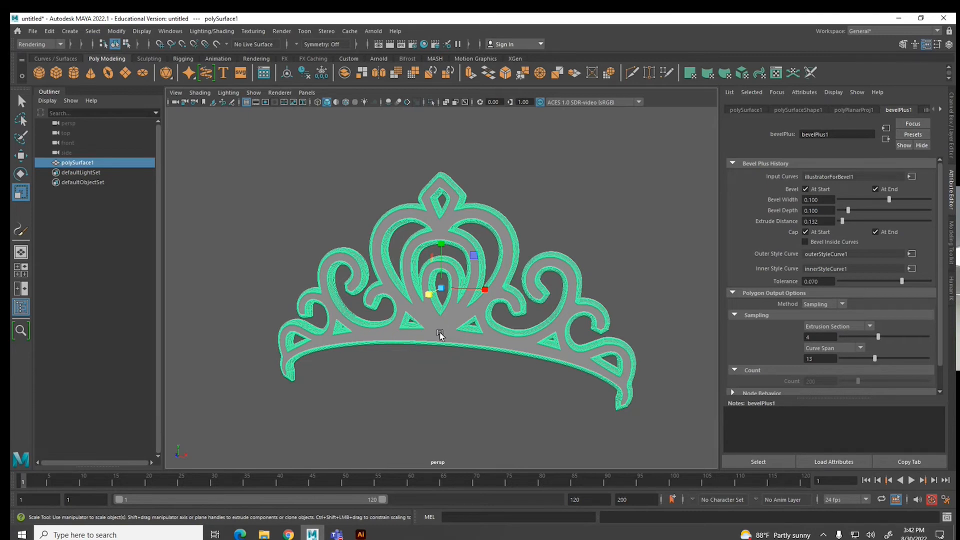
- Switch to the Animation menu set and apply a nonlinear Bend deformer to the crown
click(427, 357)
alt+drag(397, 364, 454, 344)
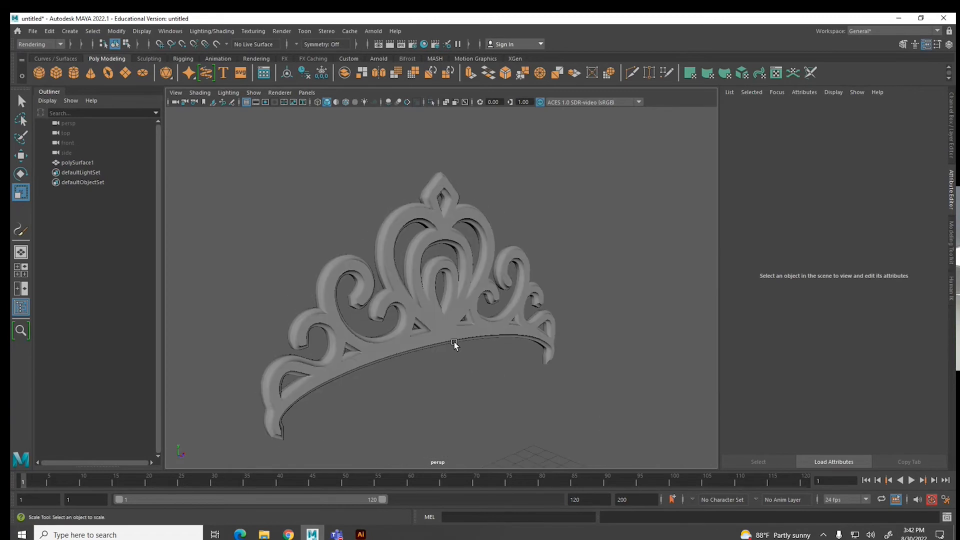
click(443, 331)
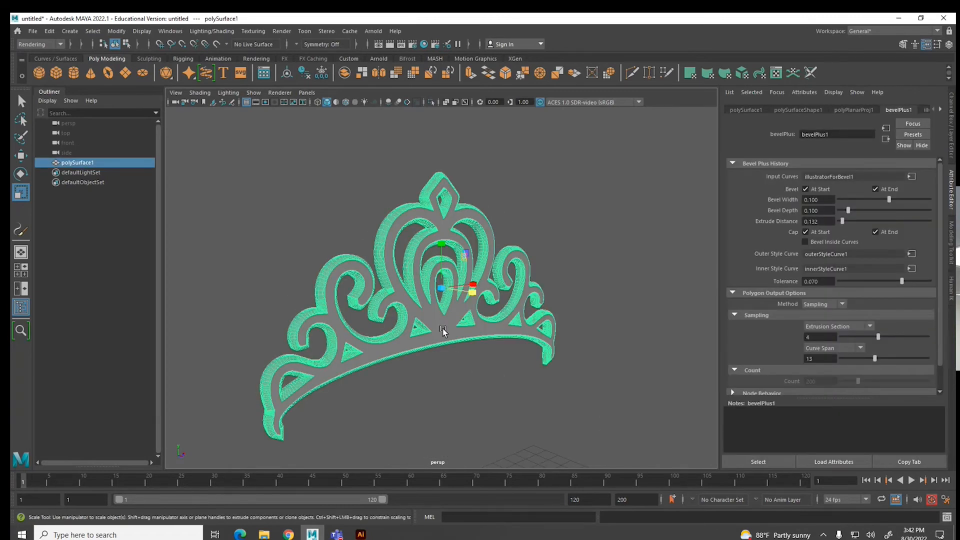
click(55, 46)
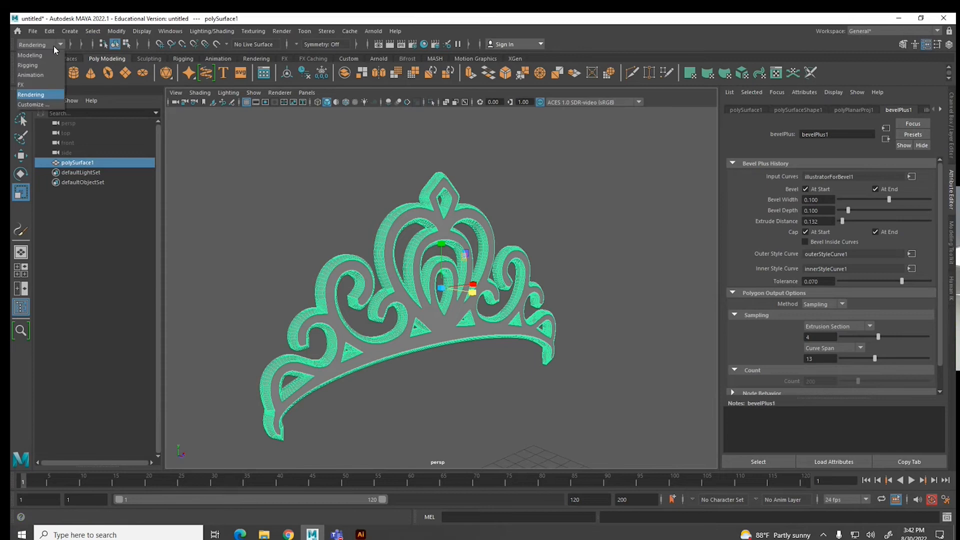
click(30, 75)
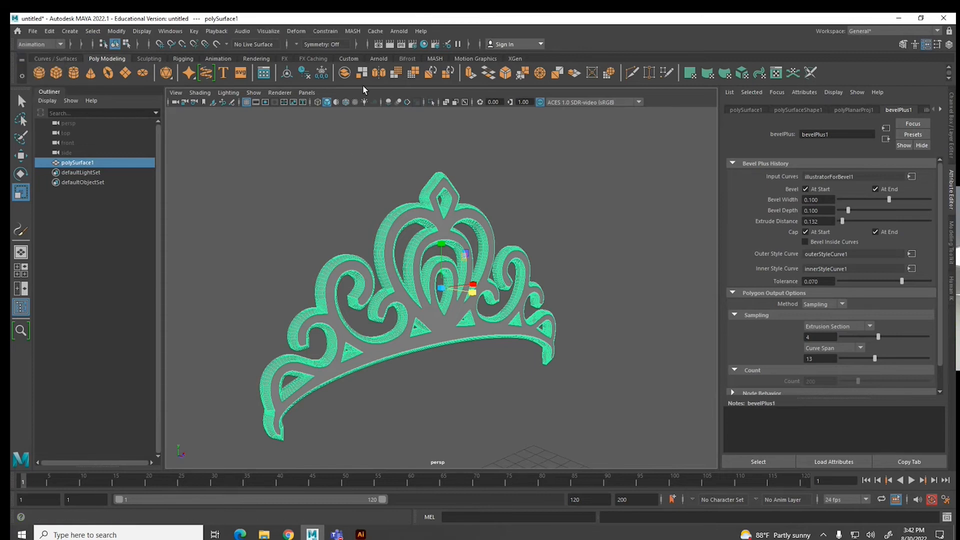
click(296, 31)
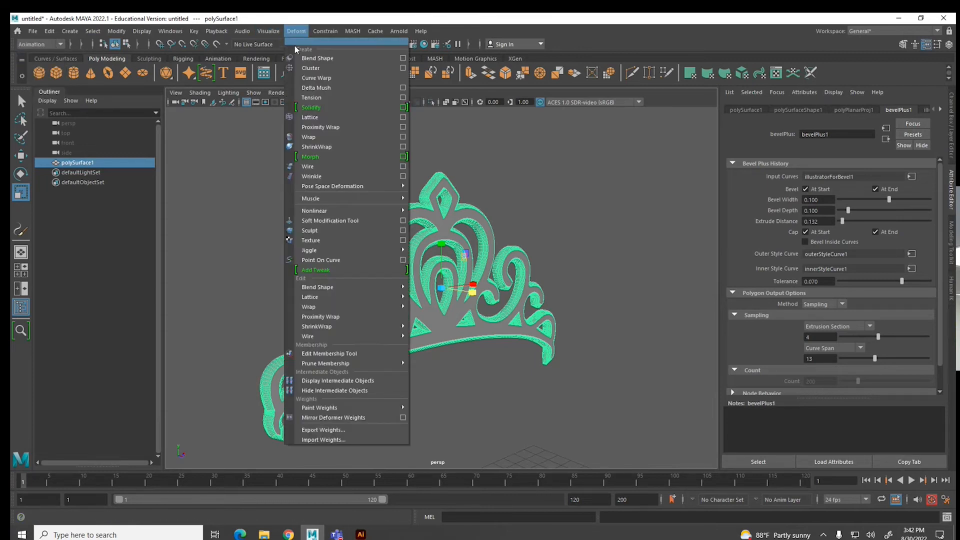
mouse_move(370, 211)
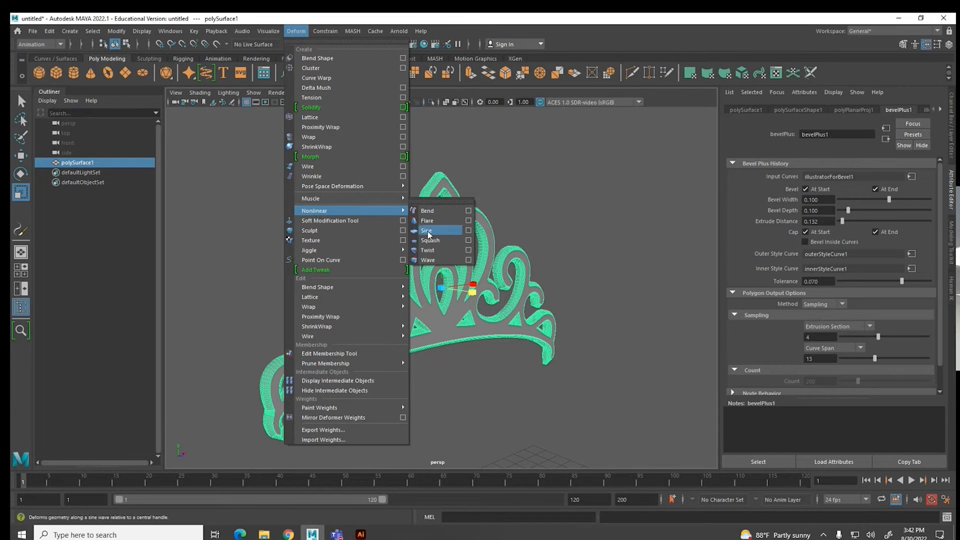
click(428, 211)
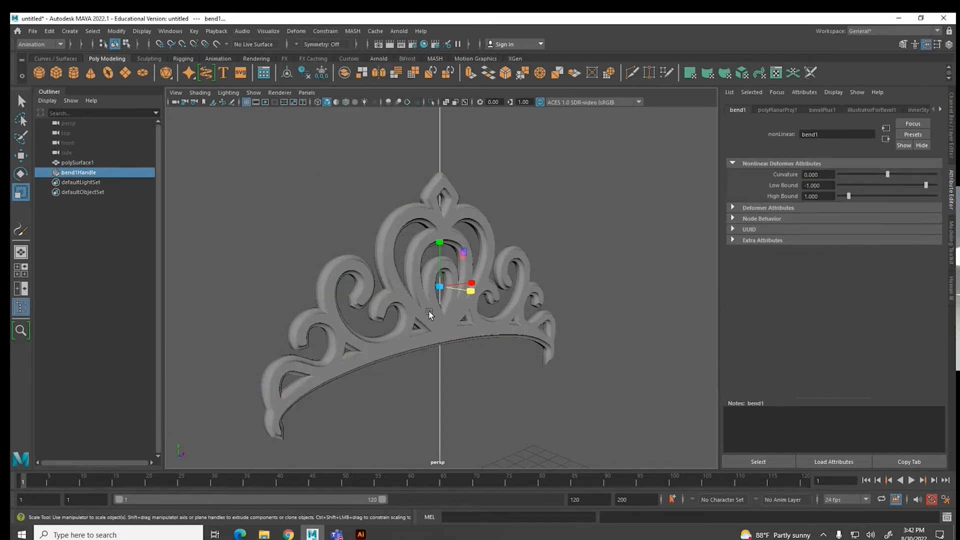
- Rotate the bend handle to lie across the crown, with Rotate Z at -90 and Rotate Y at 90
key(e)
drag(428, 250, 471, 246)
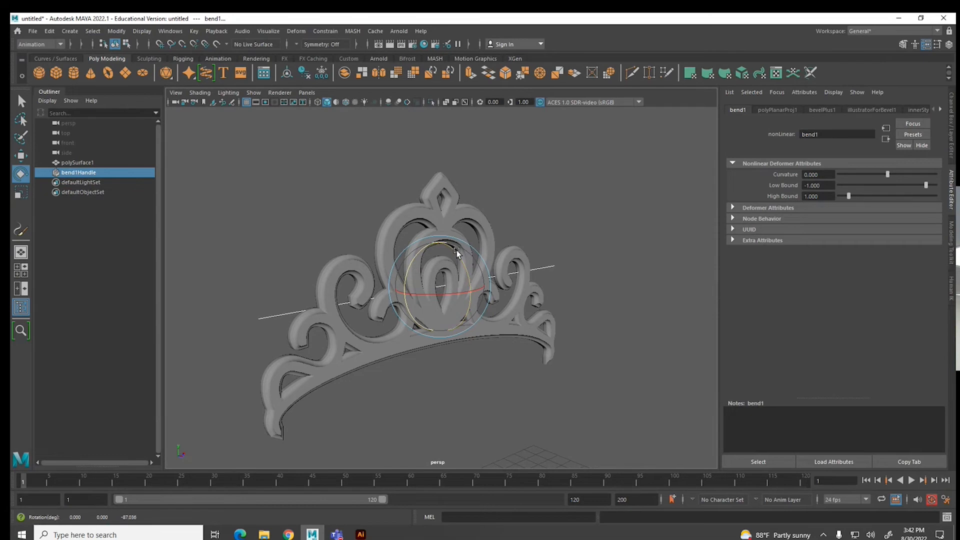
key(ctrl+a)
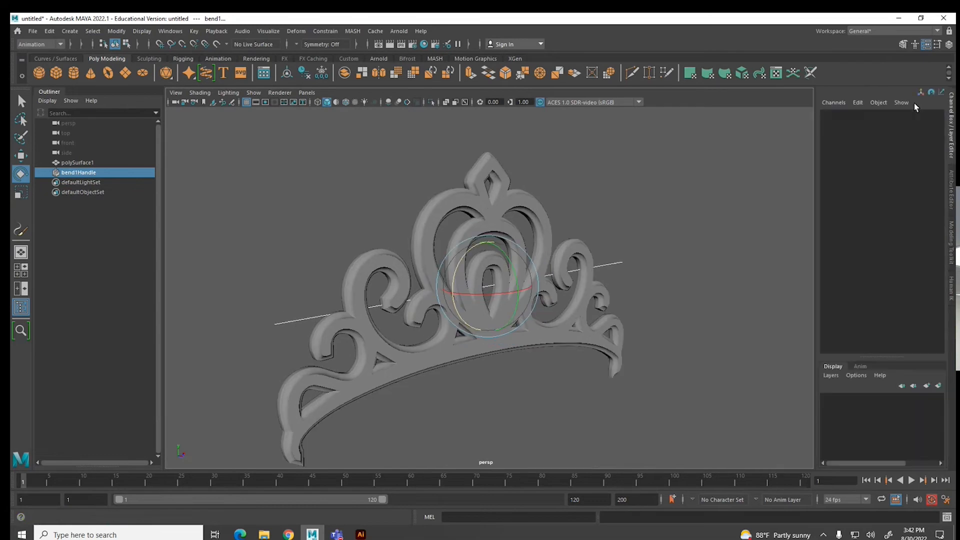
click(930, 161)
text(-90)
key(Return)
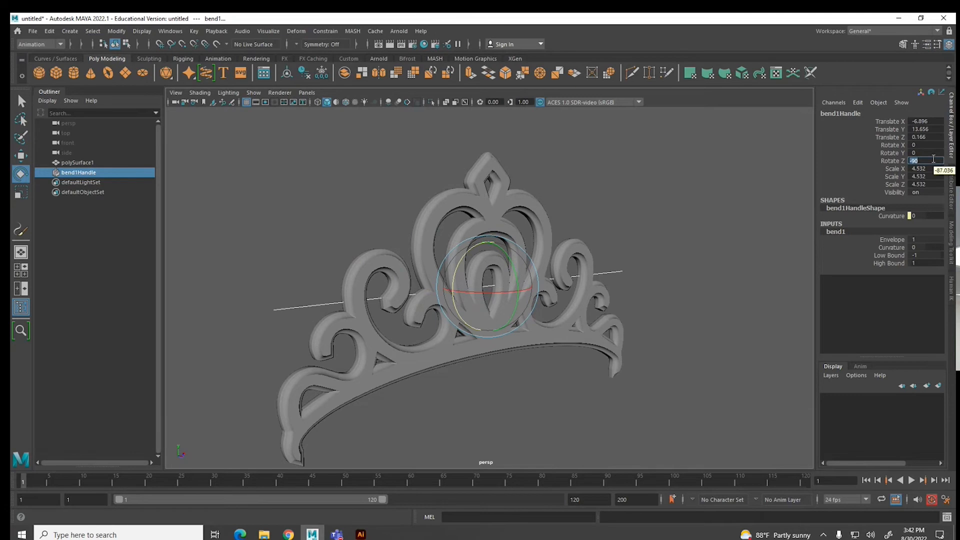
click(930, 153)
text(90)
key(Return)
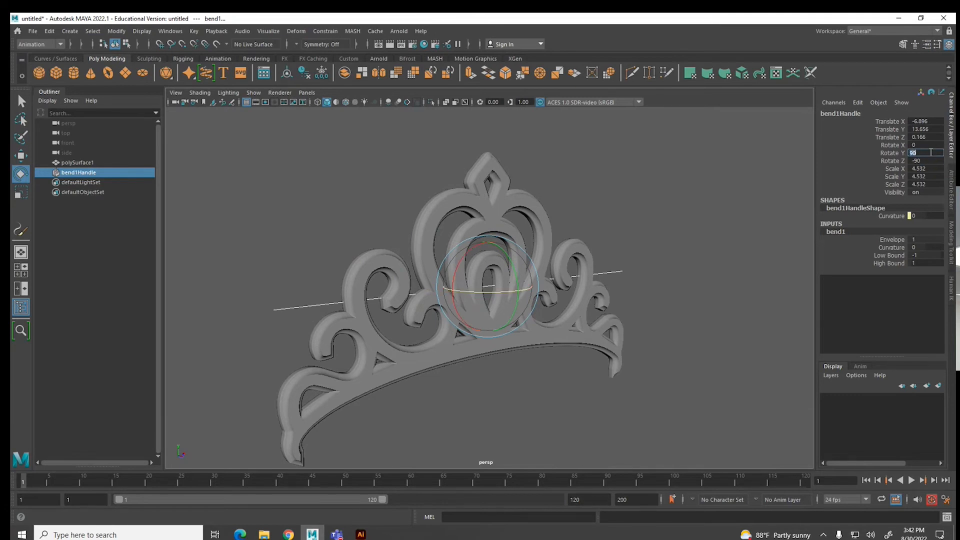
- Set the bend curvature to about 71 and lower the bend handle to the crown's base at Translate Y 12.265
click(884, 248)
middle_drag(722, 252, 750, 242)
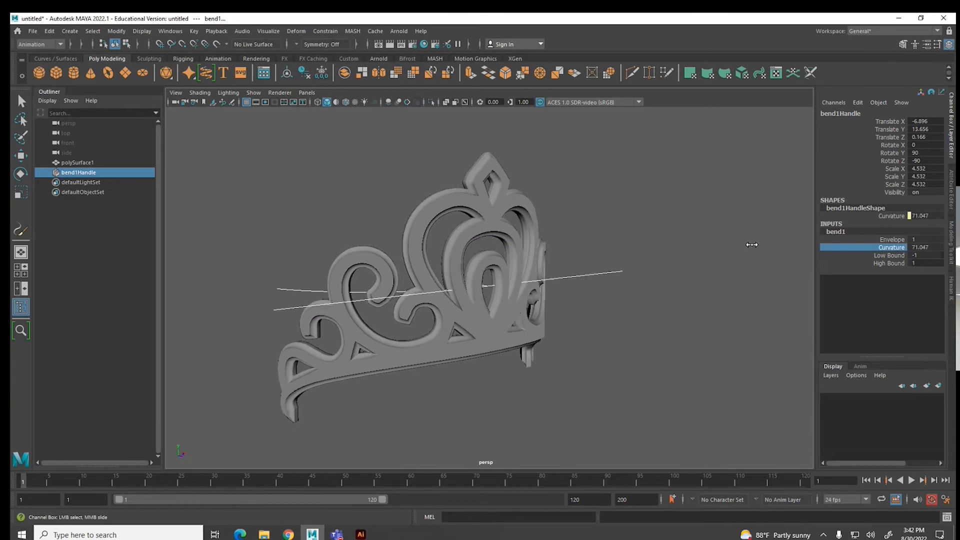
alt+drag(698, 247, 491, 307)
key(w)
alt+drag(380, 316, 583, 316)
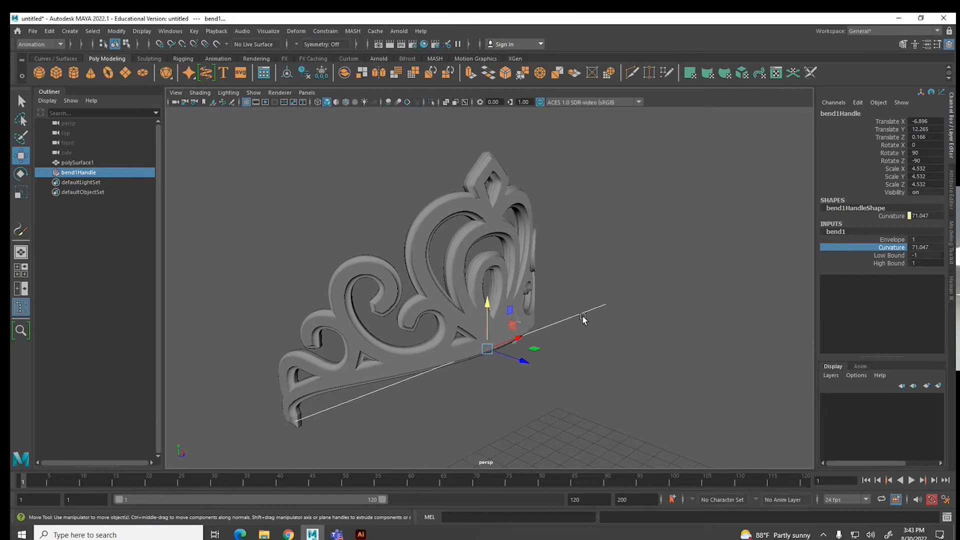
- Increase the bend curvature to about 105.4, checking the crown's curve from several sides
alt+drag(563, 317, 606, 349)
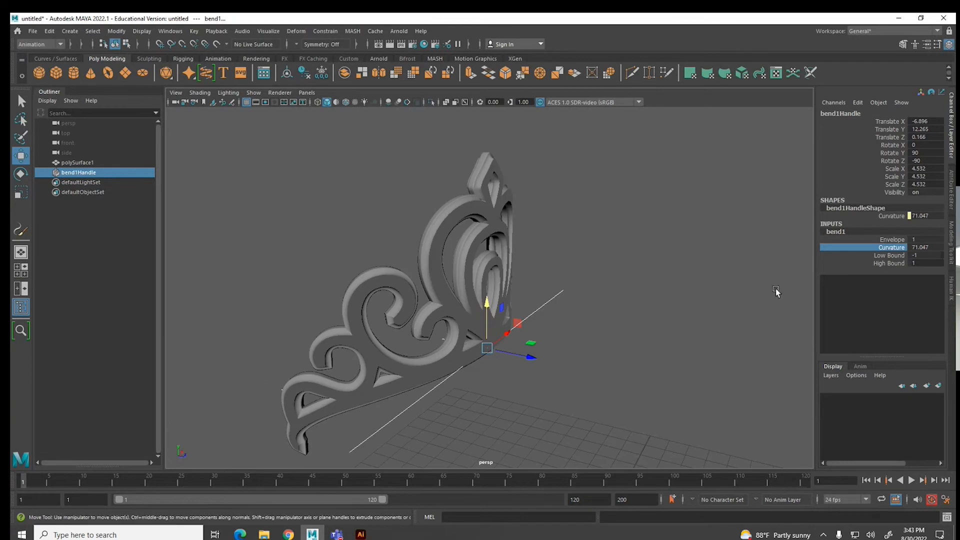
middle_drag(609, 315, 639, 339)
alt+drag(639, 338, 570, 335)
mouse_move(468, 337)
alt+mouse_down()
mouse_move(397, 335)
mouse_move(478, 334)
alt+mouse_up()
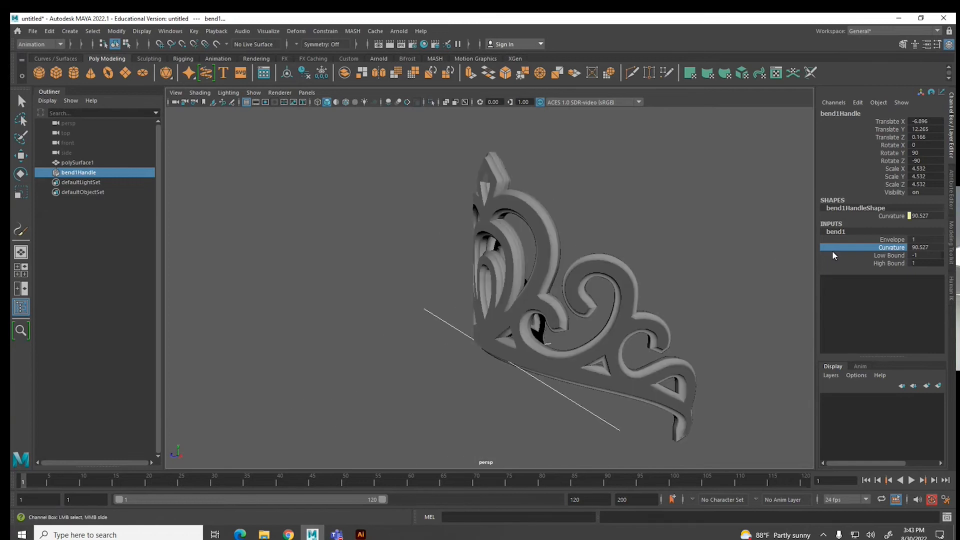
middle_drag(752, 259, 758, 259)
alt+drag(450, 305, 638, 302)
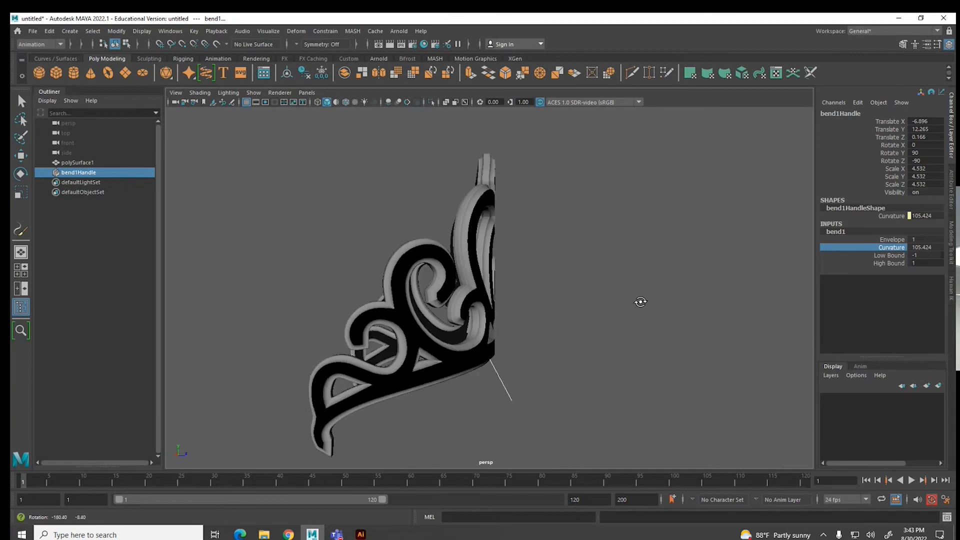
- Rotate the bend handle to about 59.7 in Y and lower it to about Translate Y 12.0, flaring the crown
key(e)
drag(512, 322, 521, 326)
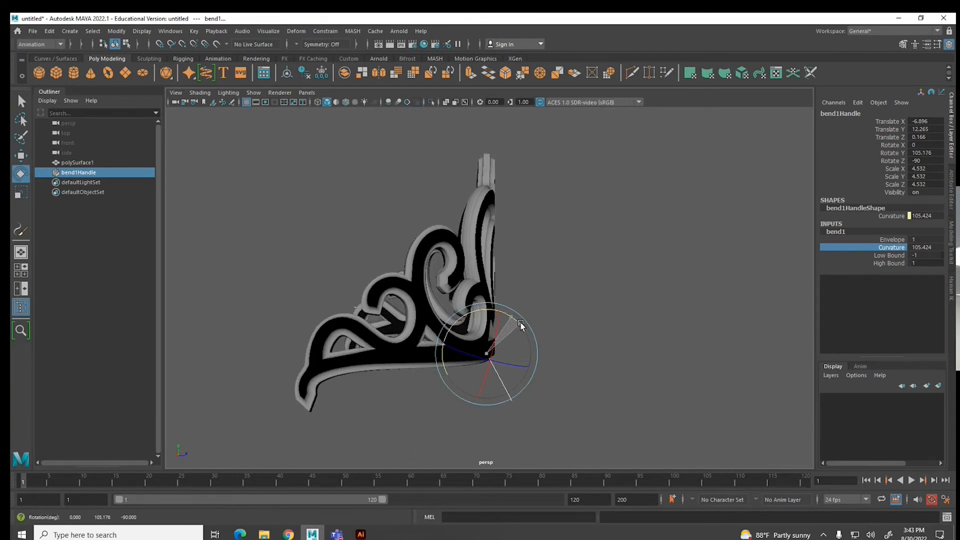
alt+drag(575, 337, 490, 322)
key(w)
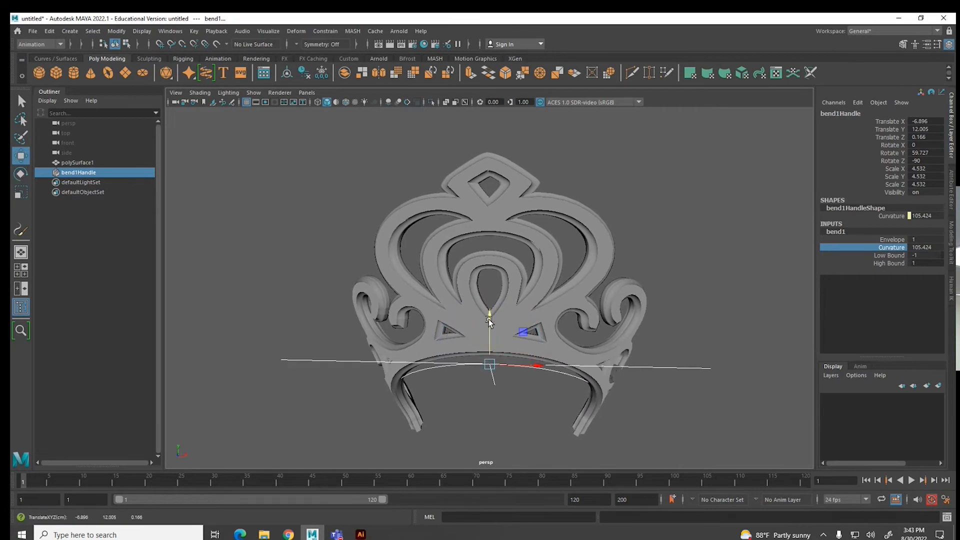
- Delete the bent crown's construction history to bake in the bend, then deselect the crown
alt+drag(371, 358, 325, 356)
click(490, 249)
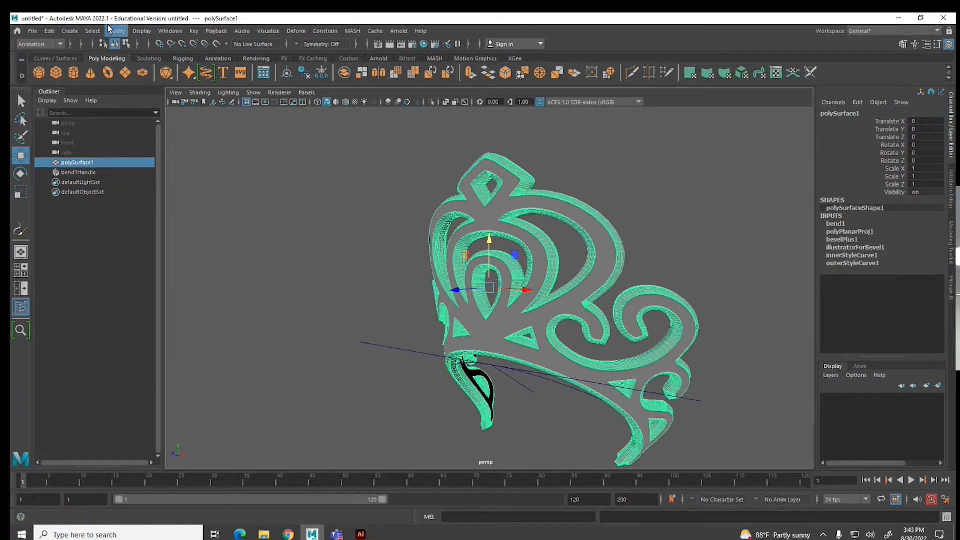
click(50, 33)
mouse_move(77, 149)
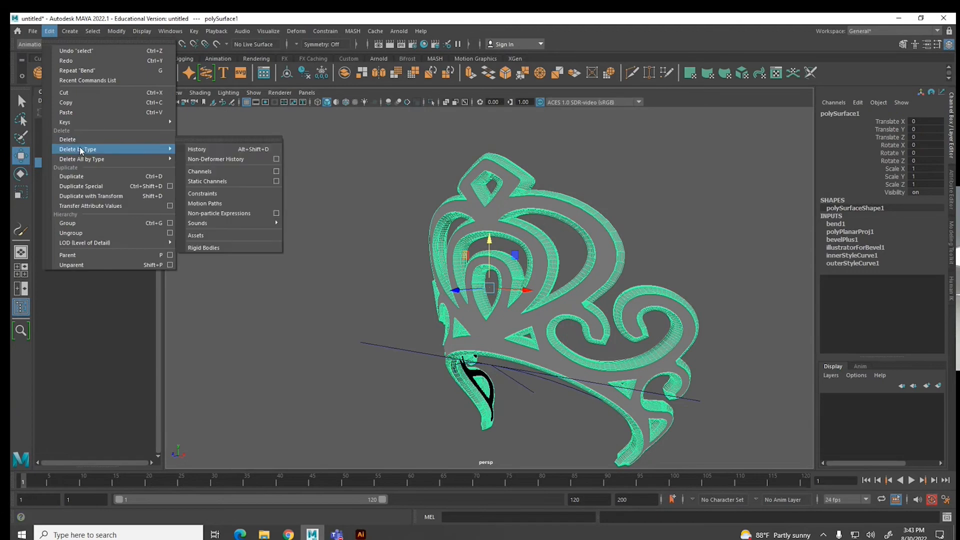
click(189, 150)
click(279, 178)
click(504, 279)
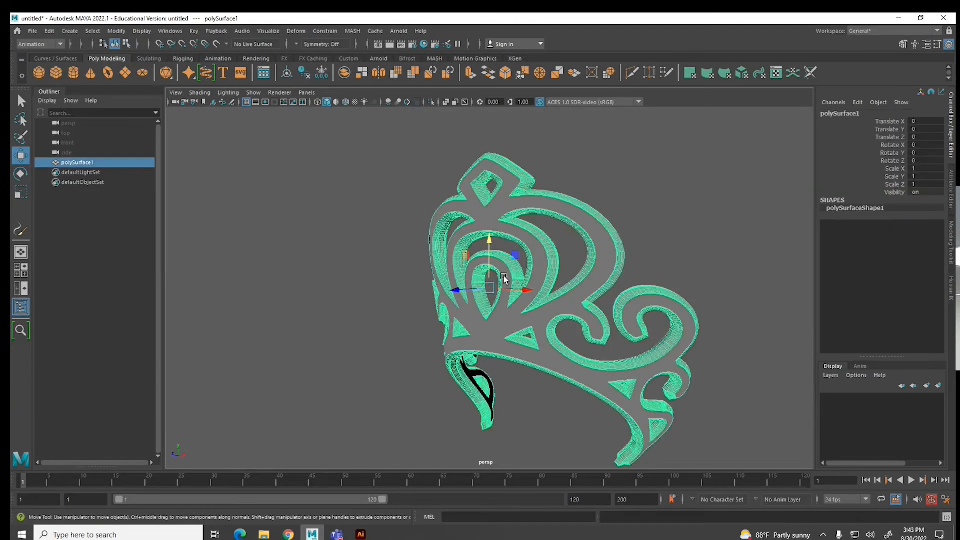
click(555, 188)
alt+drag(352, 250, 370, 263)
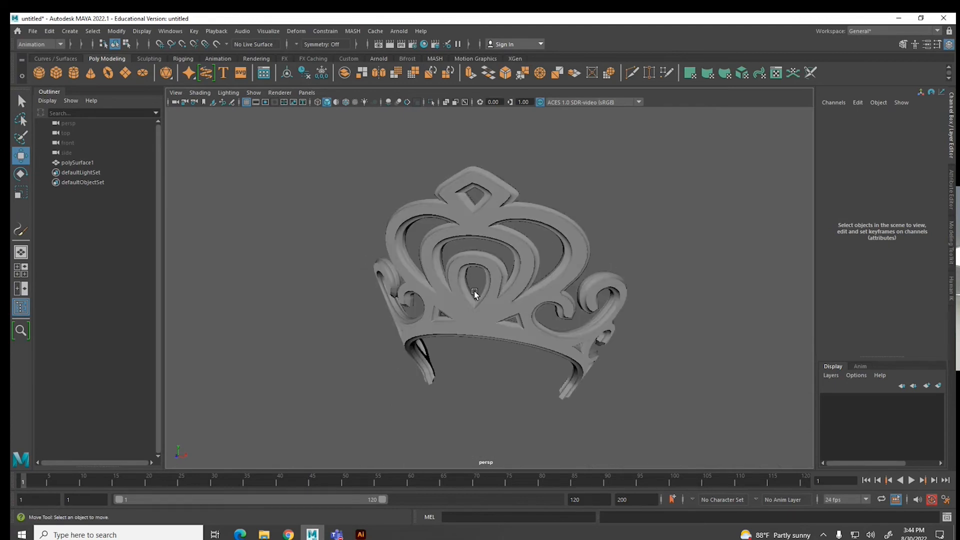
- Centre the crown on the grid in the top view, at about Translate X 6.918 and Translate Z 1.347
click(465, 310)
alt+drag(442, 314, 416, 315)
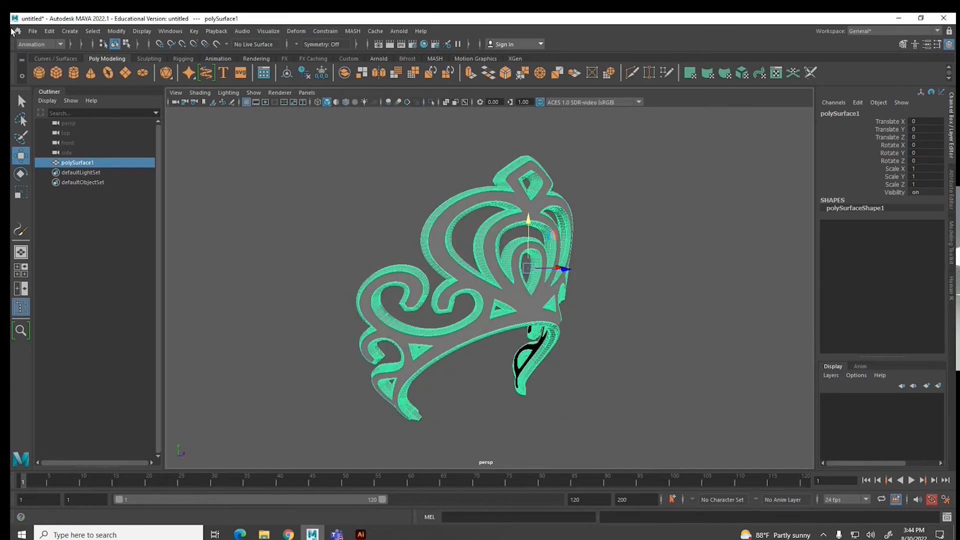
click(38, 74)
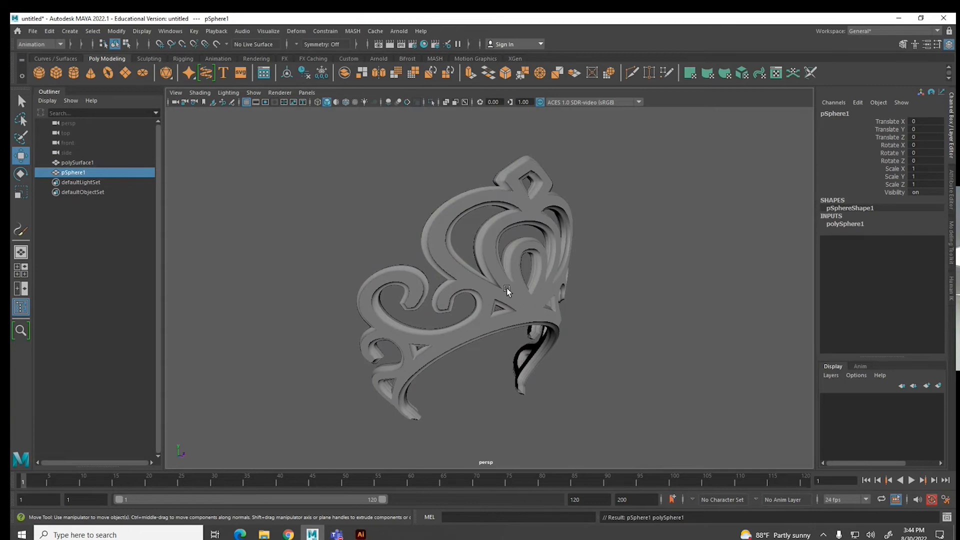
key(ctrl+z)
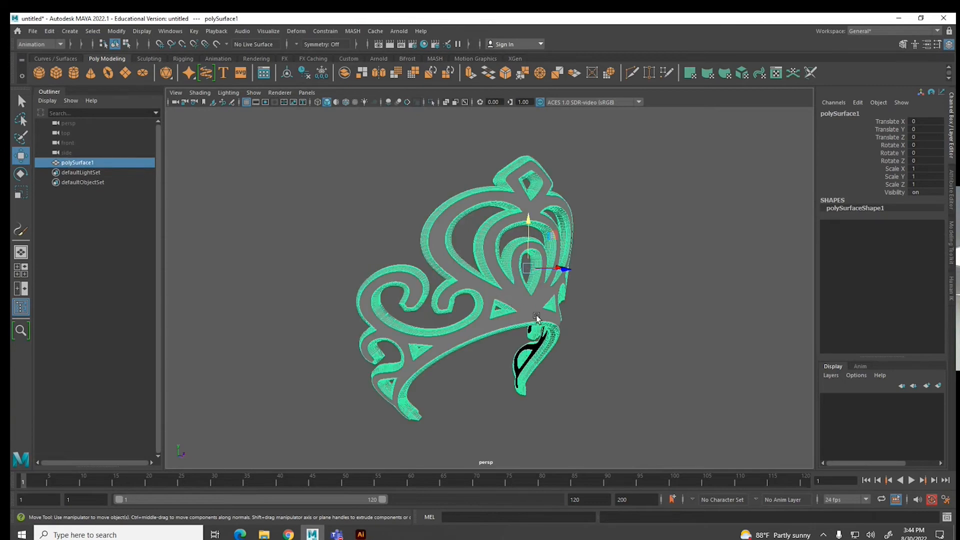
key(space)
key(space)
drag(339, 295, 489, 321)
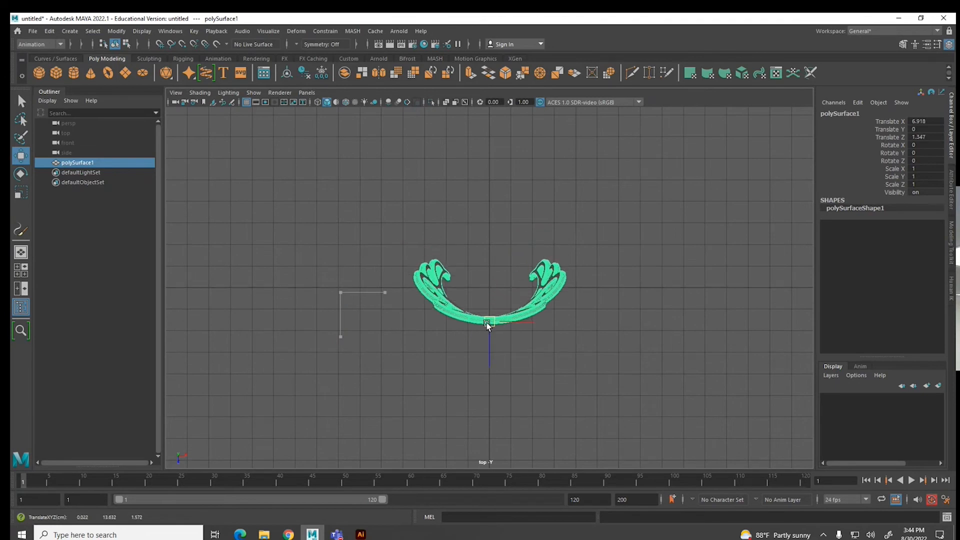
- Create a polygon sphere at the origin as a stand-in head and scale it uniformly to about 2.476
click(39, 72)
key(r)
drag(489, 288, 547, 271)
- Lower the crown onto the sphere in the front view, to about Translate Y -10.1
key(space)
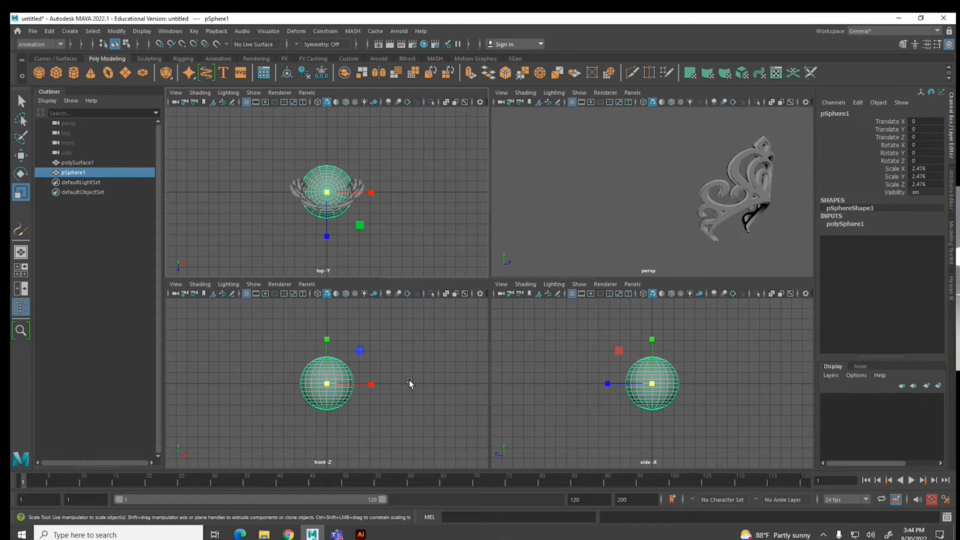
key(space)
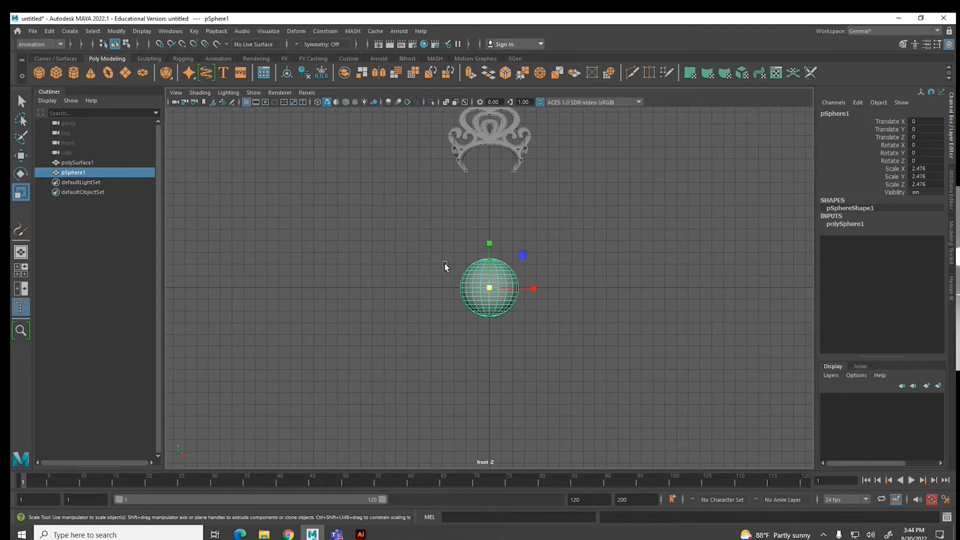
click(490, 144)
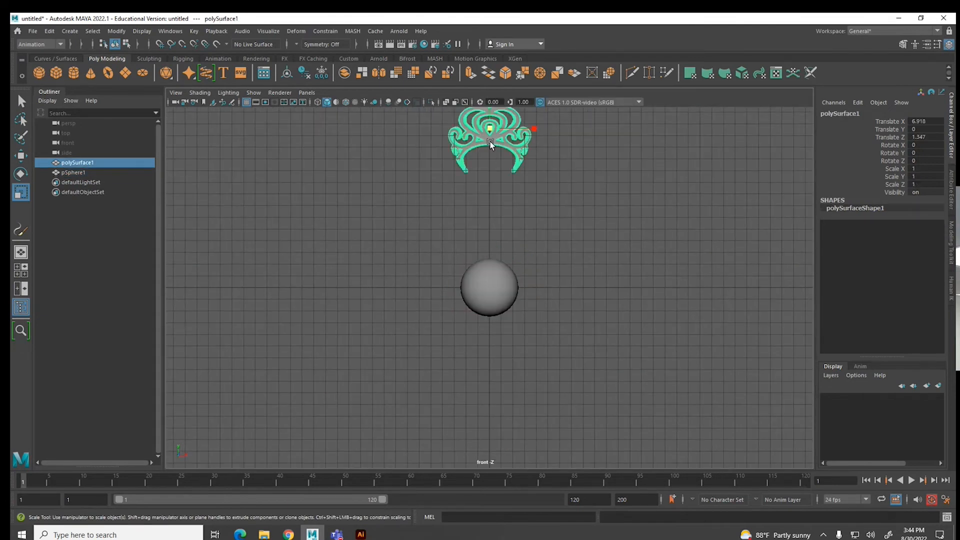
key(w)
drag(490, 144, 490, 239)
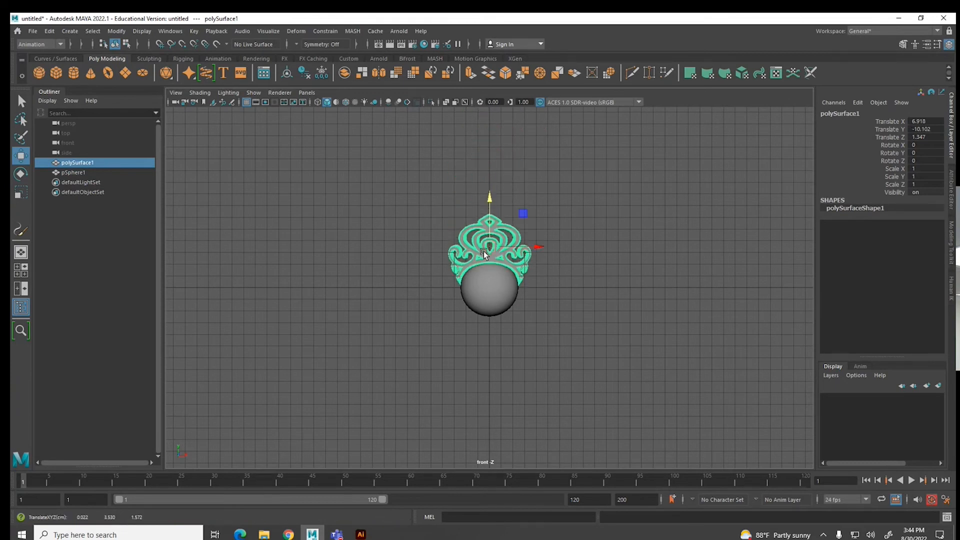
- Lower the crown slightly further onto the sphere in the perspective view, to about Translate Y -10.3
key(space)
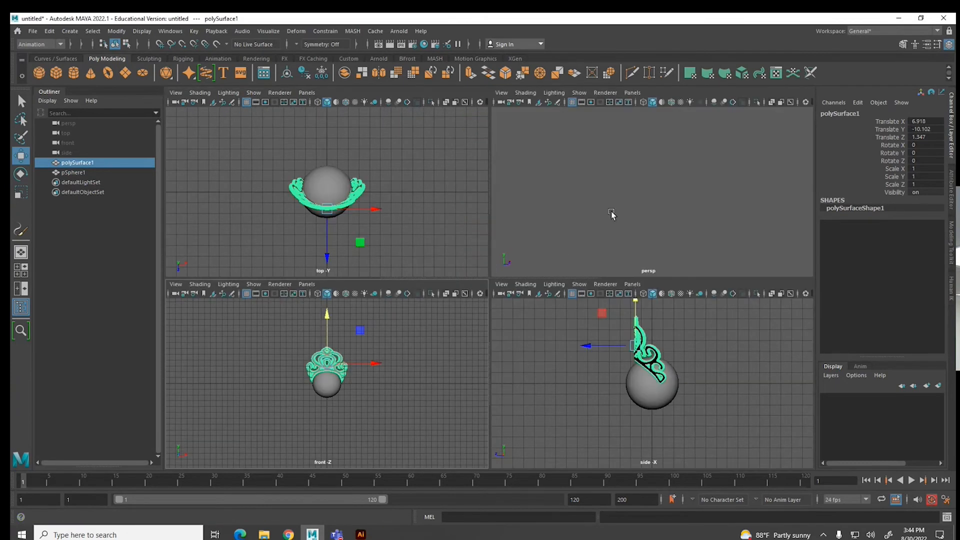
click(722, 243)
key(space)
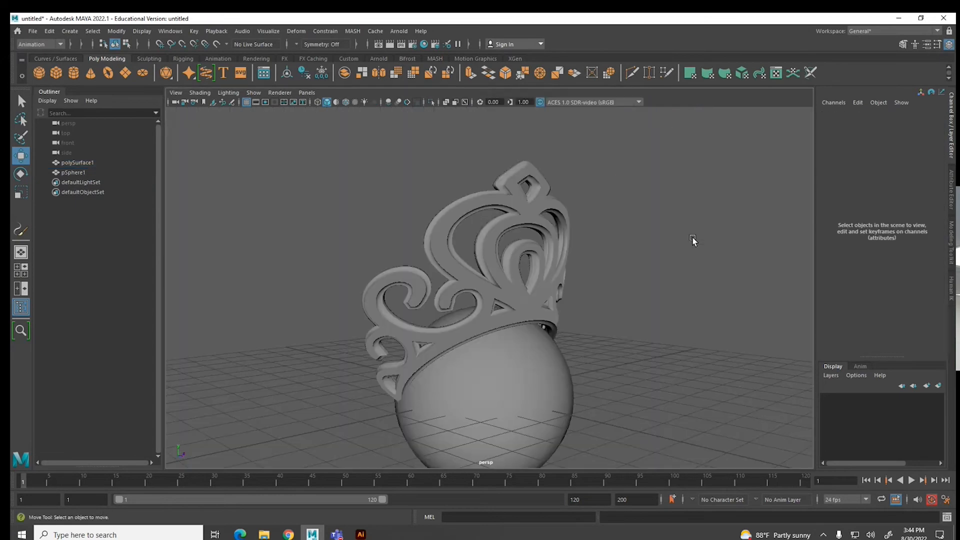
click(520, 300)
mouse_move(526, 226)
mouse_down()
mouse_move(527, 238)
mouse_move(525, 226)
mouse_up()
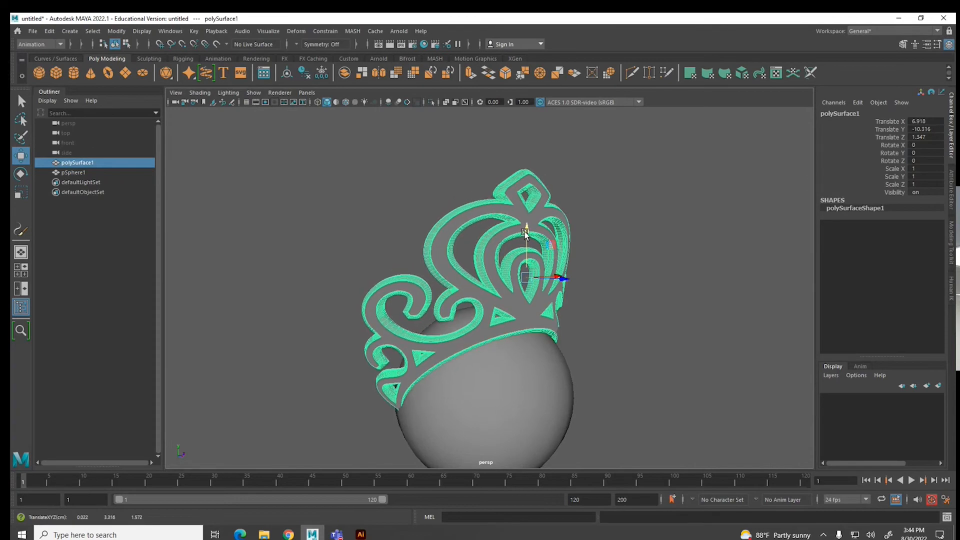
- Scale the sphere down uniformly to about 2.408 so that it fits inside the crown
alt+drag(611, 343, 520, 347)
click(499, 375)
key(r)
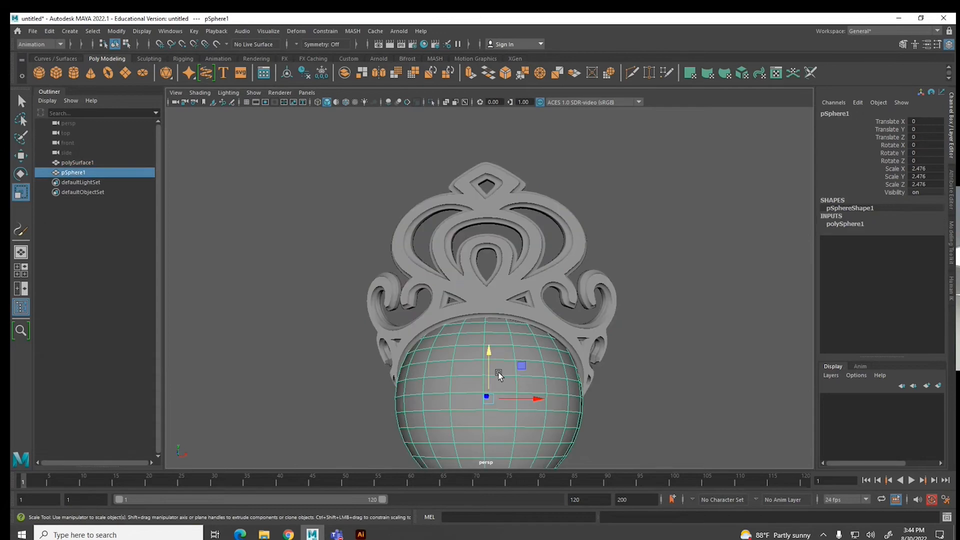
alt+drag(505, 398, 490, 398)
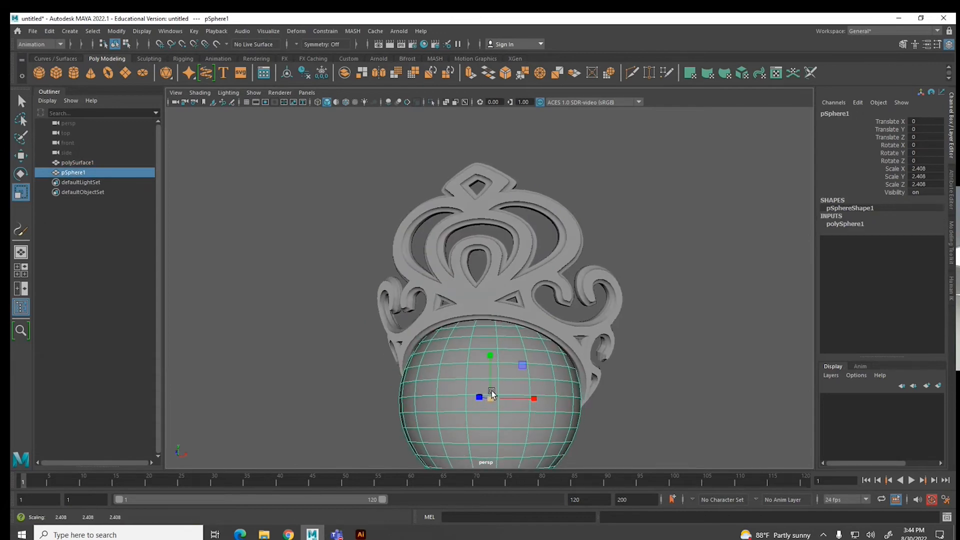
- Examine how the crown sits on the sphere from several angles in the perspective view
key(w)
drag(491, 353, 488, 350)
click(660, 357)
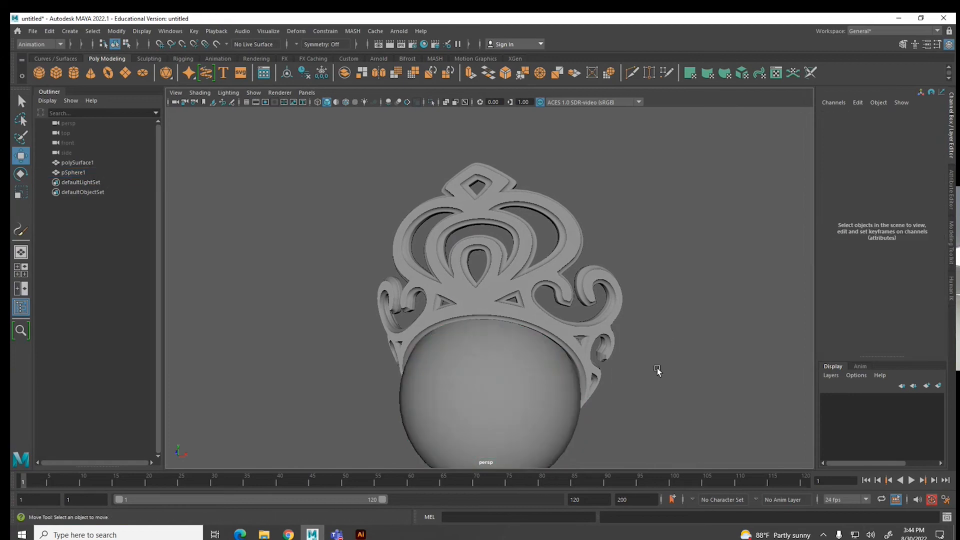
alt+drag(654, 377, 460, 400)
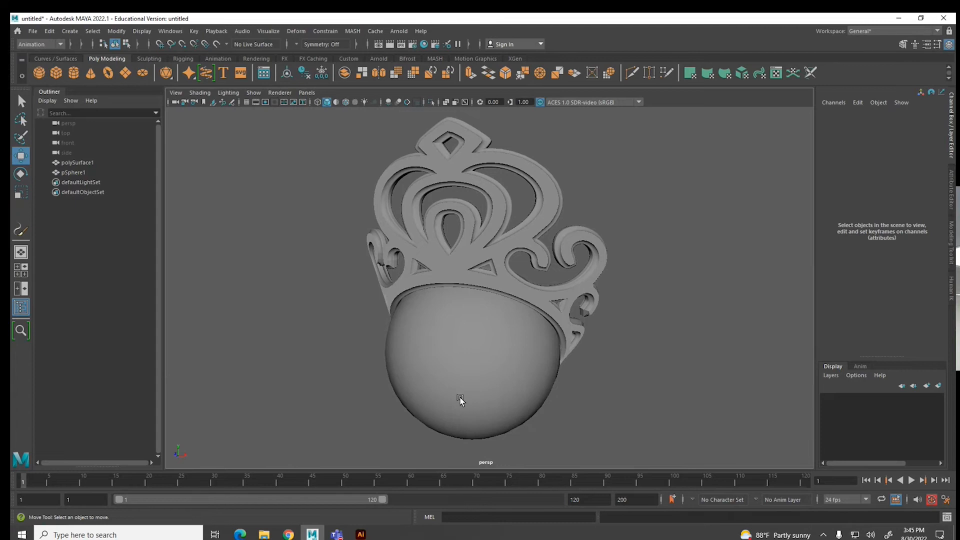
key(ctrl+z)
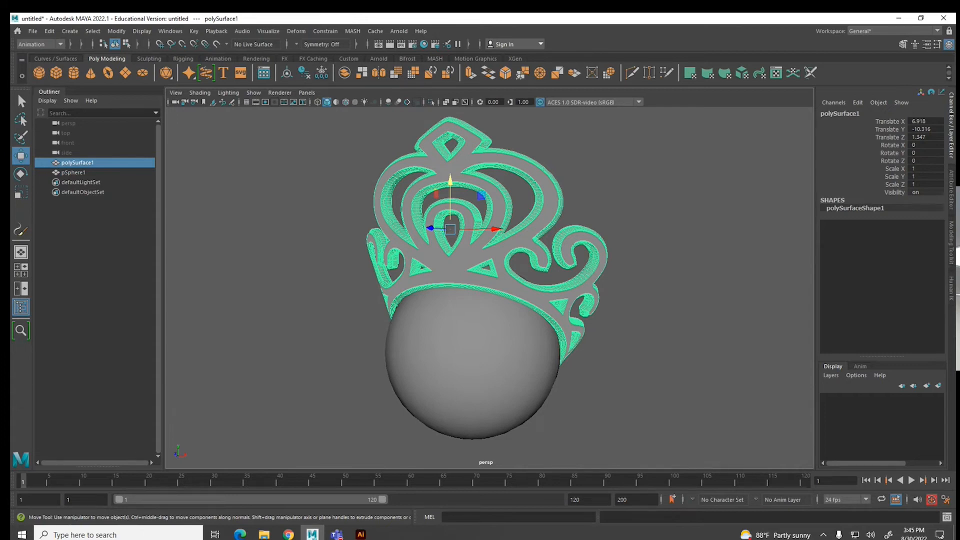
click(337, 350)
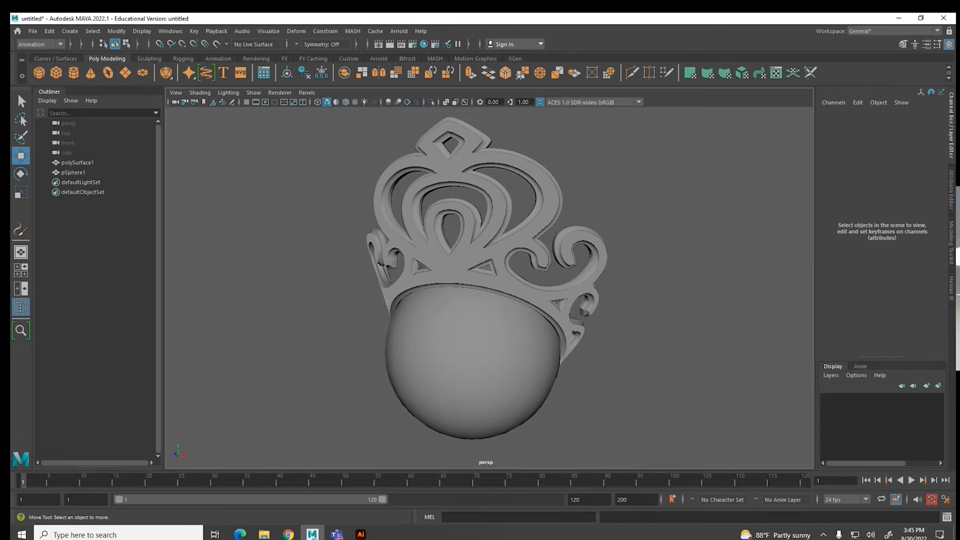
alt+drag(399, 373, 450, 369)
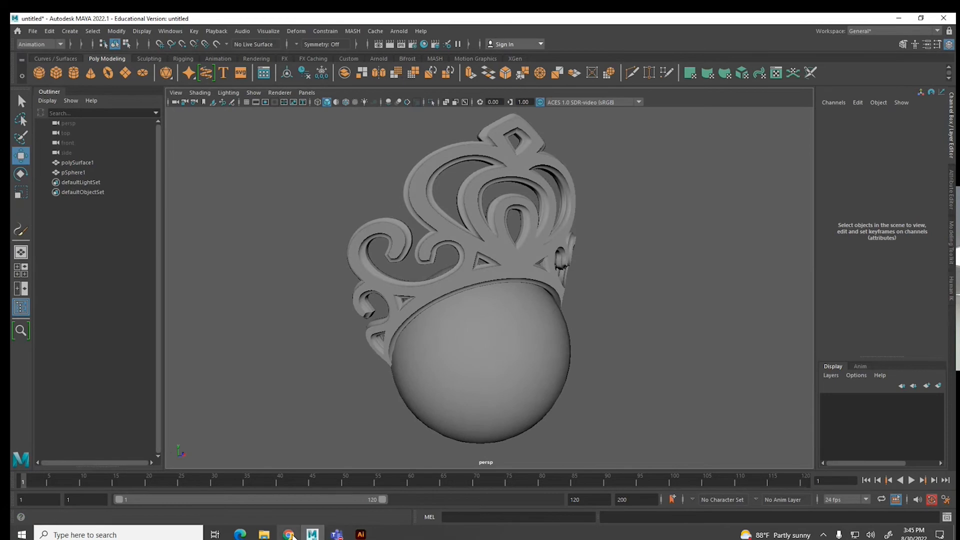
- Switch to Chrome, close the crown image preview and browse the clip art results for another image
click(289, 535)
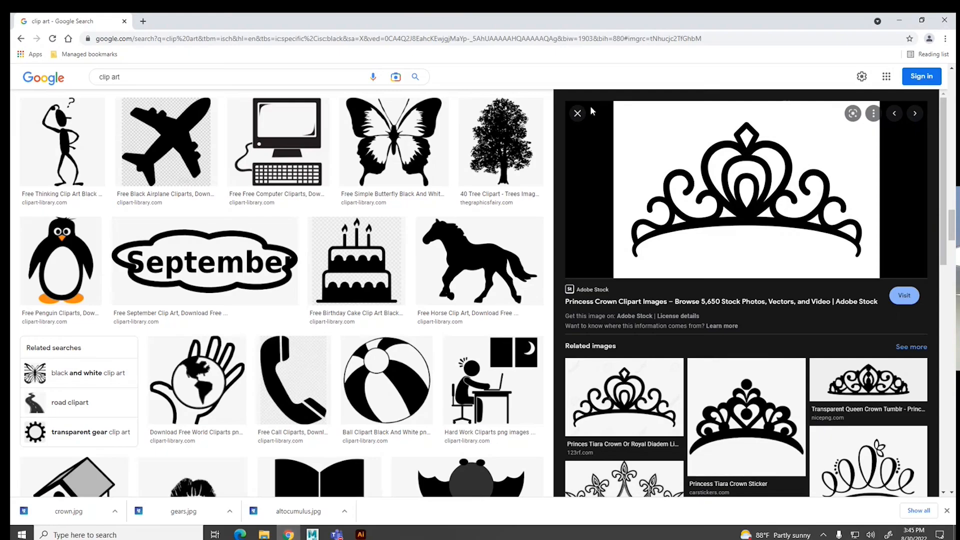
click(579, 114)
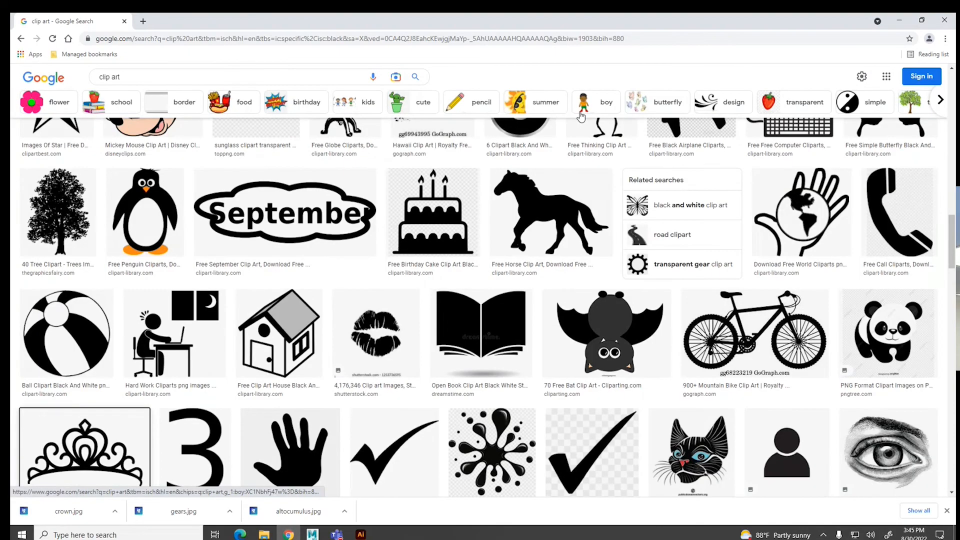
click(946, 511)
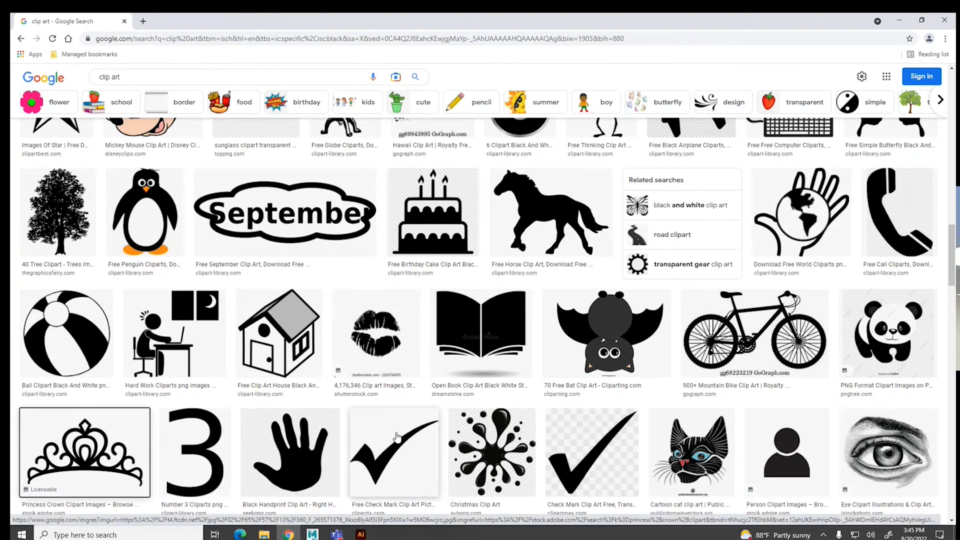
scroll(397, 422, down, 6)
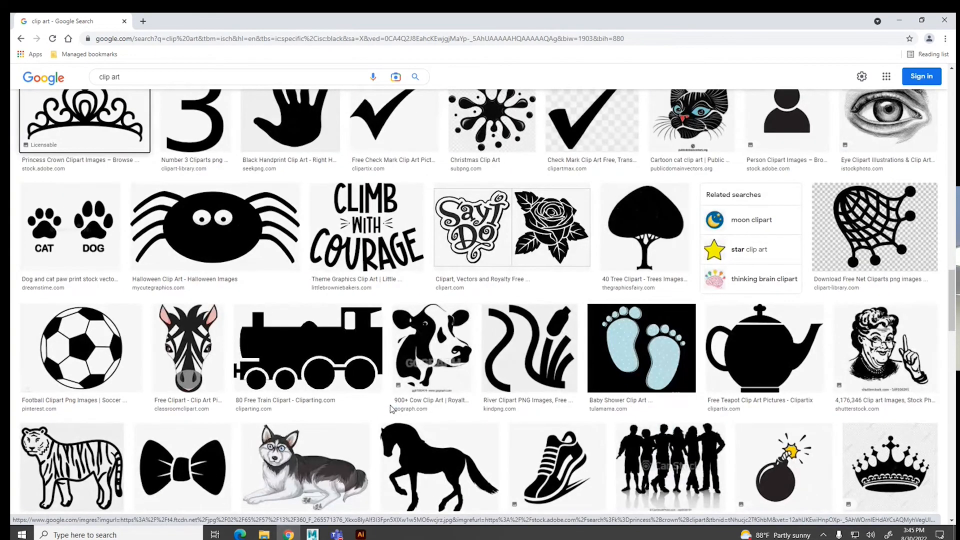
scroll(391, 409, down, 1)
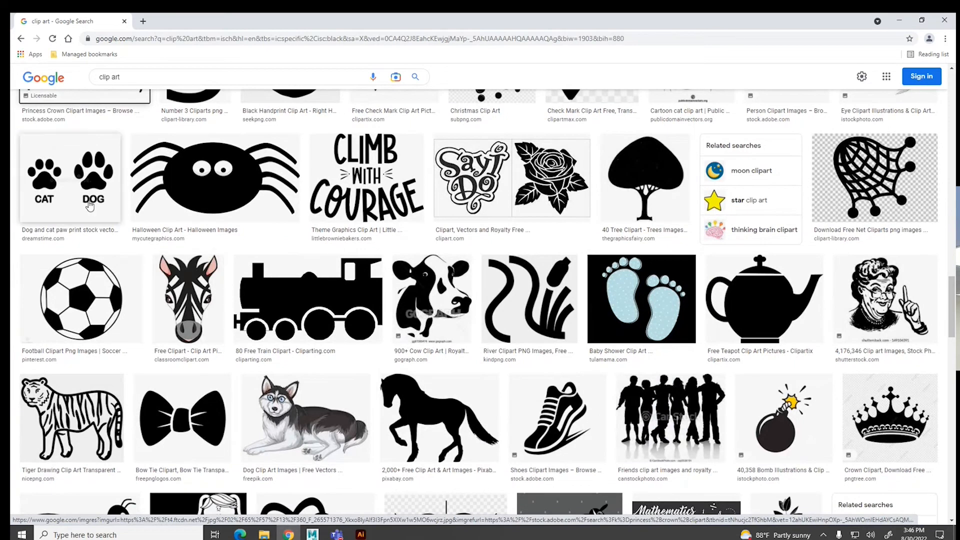
scroll(528, 395, down, 4)
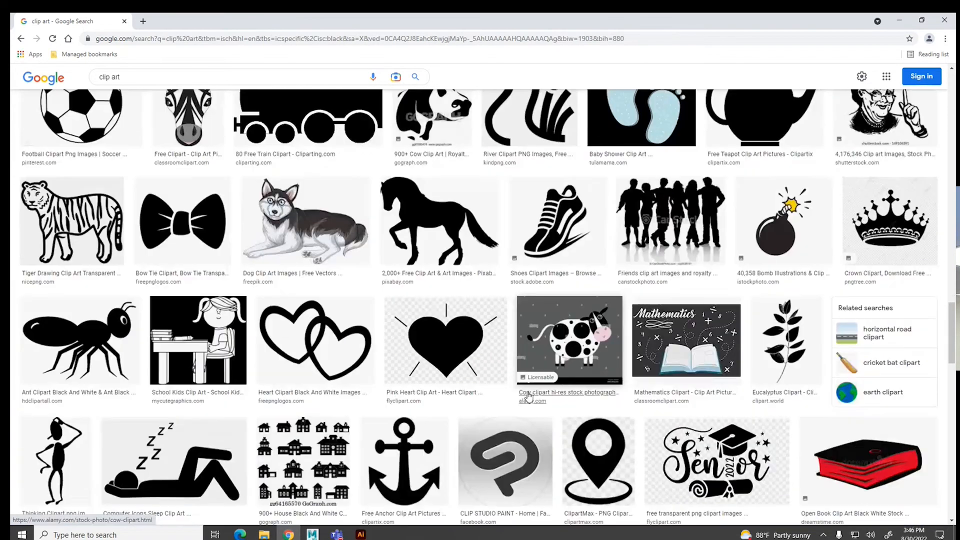
scroll(528, 396, down, 7)
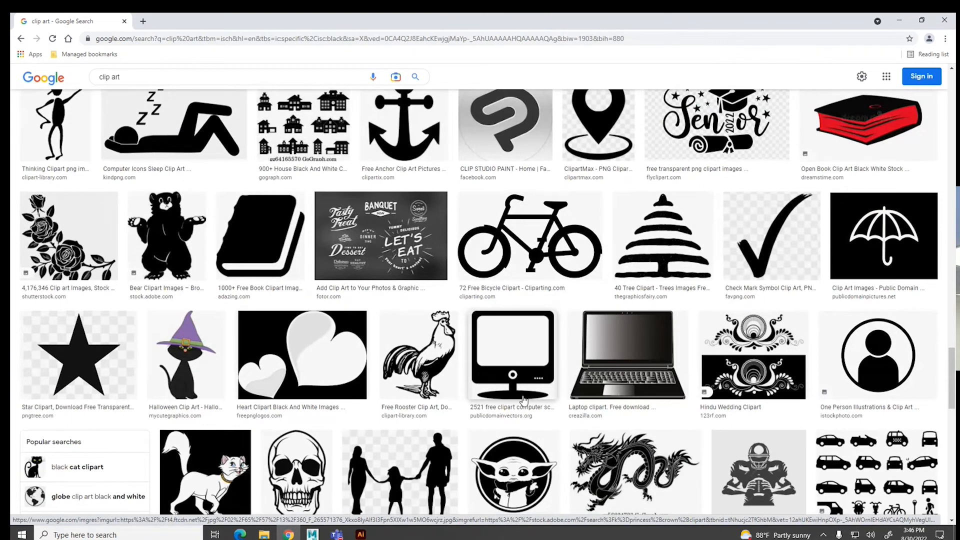
scroll(524, 400, down, 2)
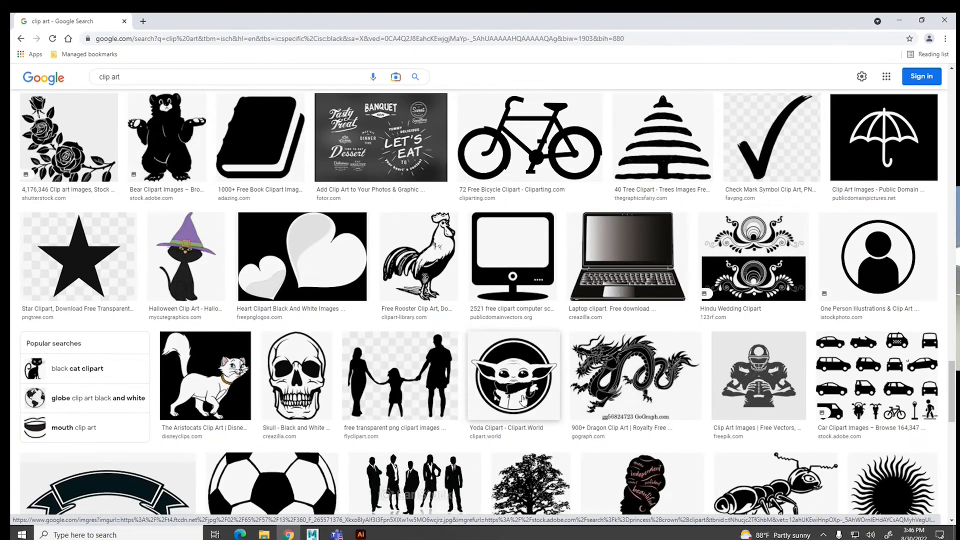
scroll(522, 399, down, 2)
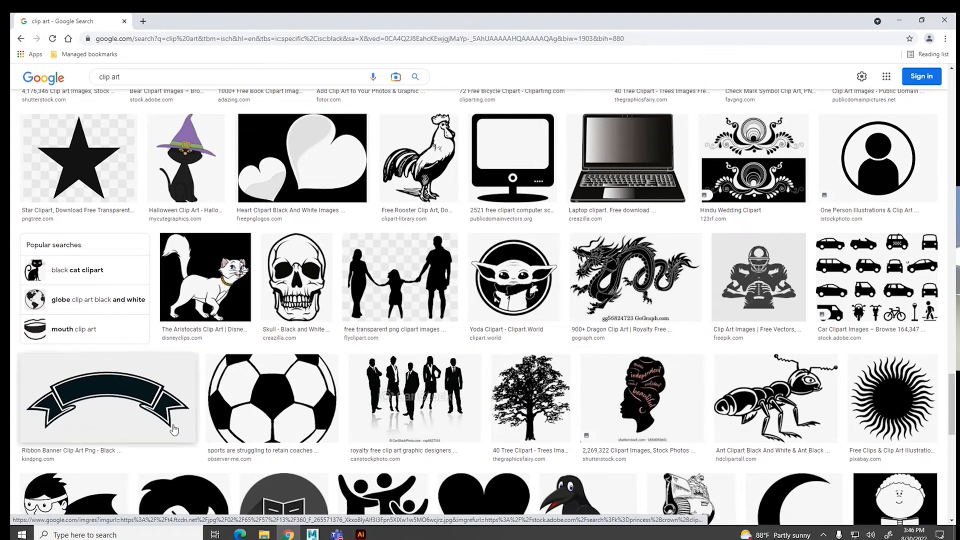
- Save the dark ribbon banner image from kindpng as a PNG named ribbon in the sourceimages folder
click(108, 397)
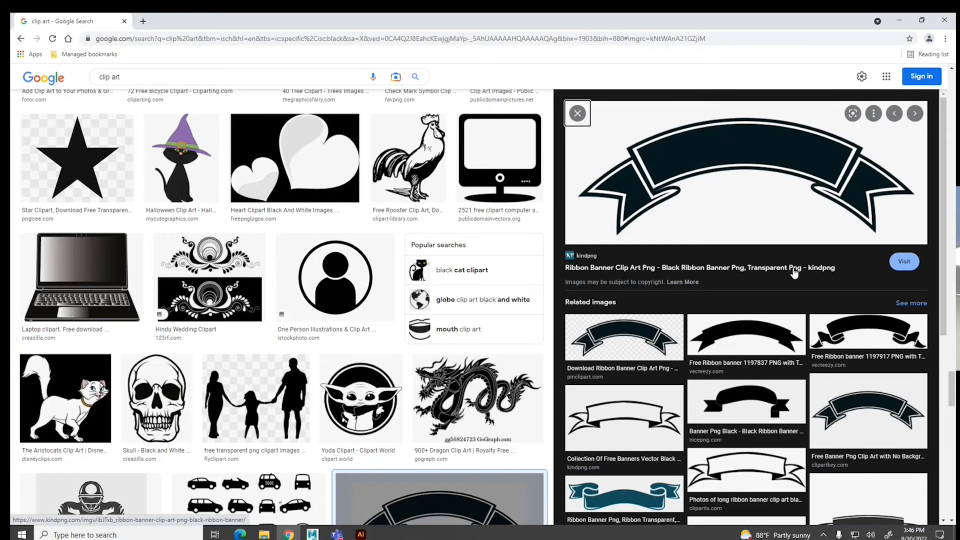
click(857, 333)
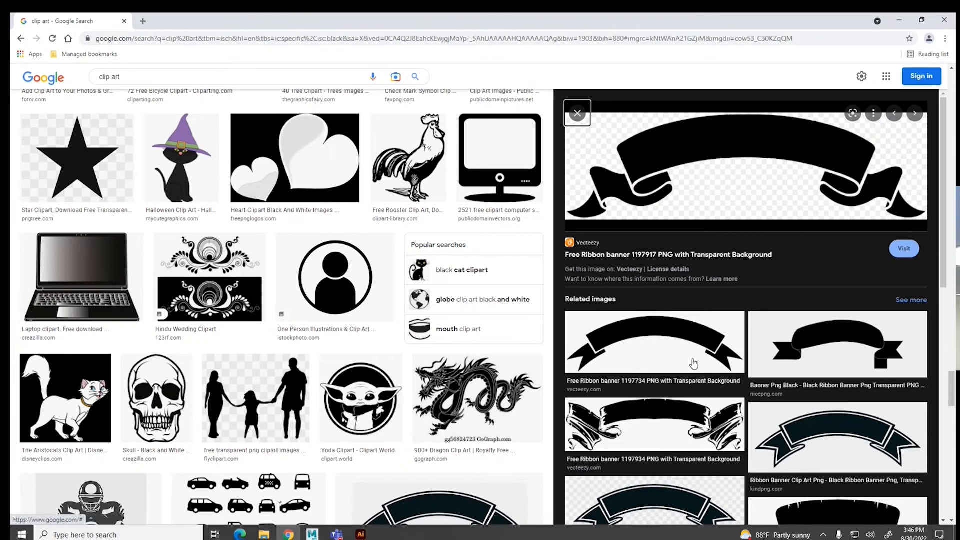
click(808, 430)
right_click(712, 179)
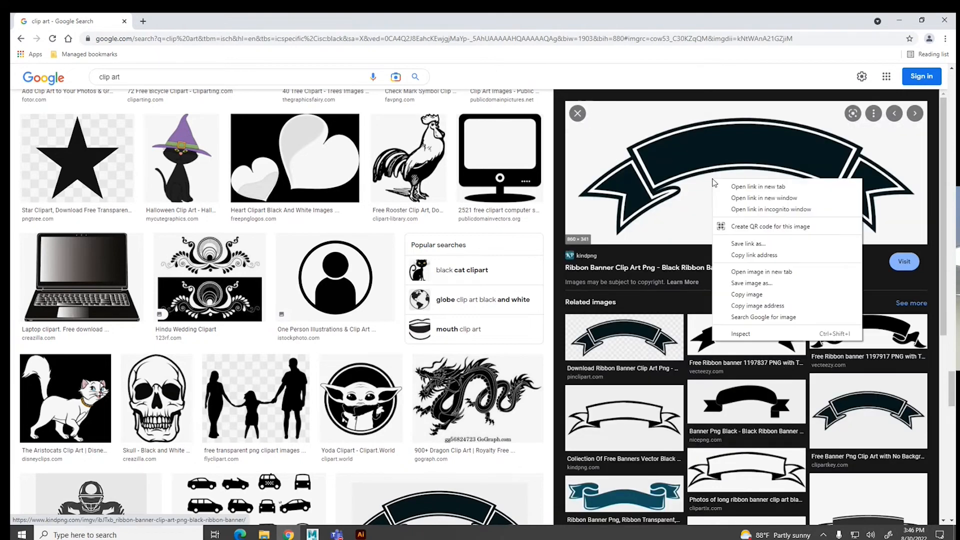
click(742, 283)
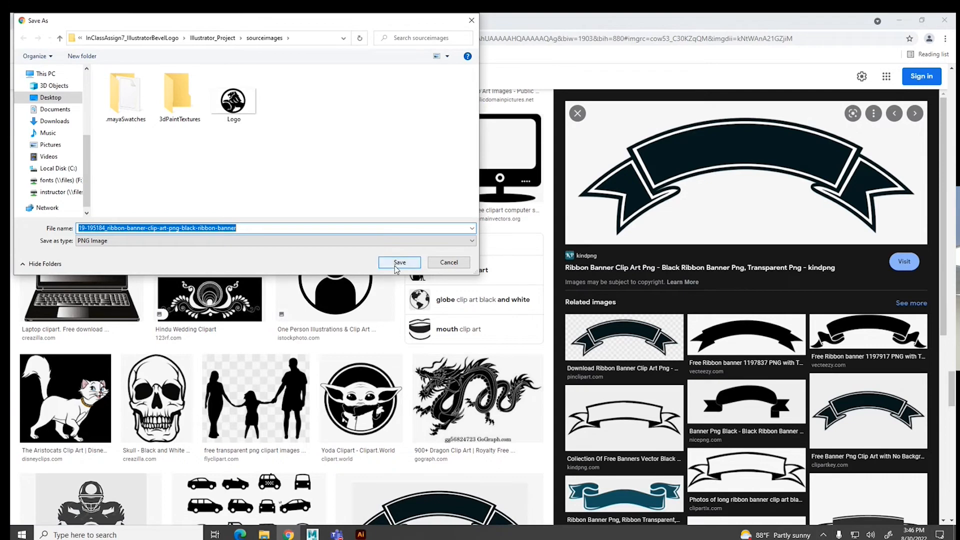
text(ribbon)
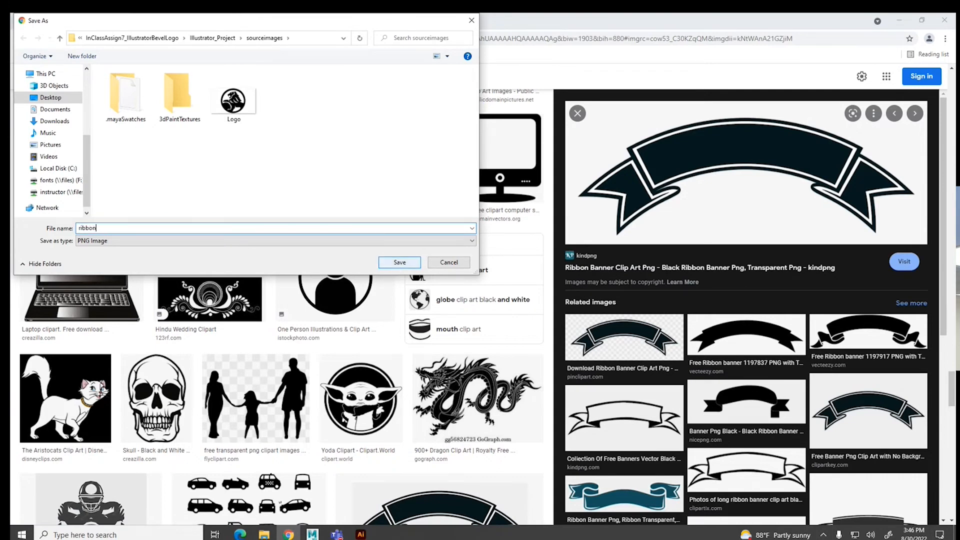
key(Return)
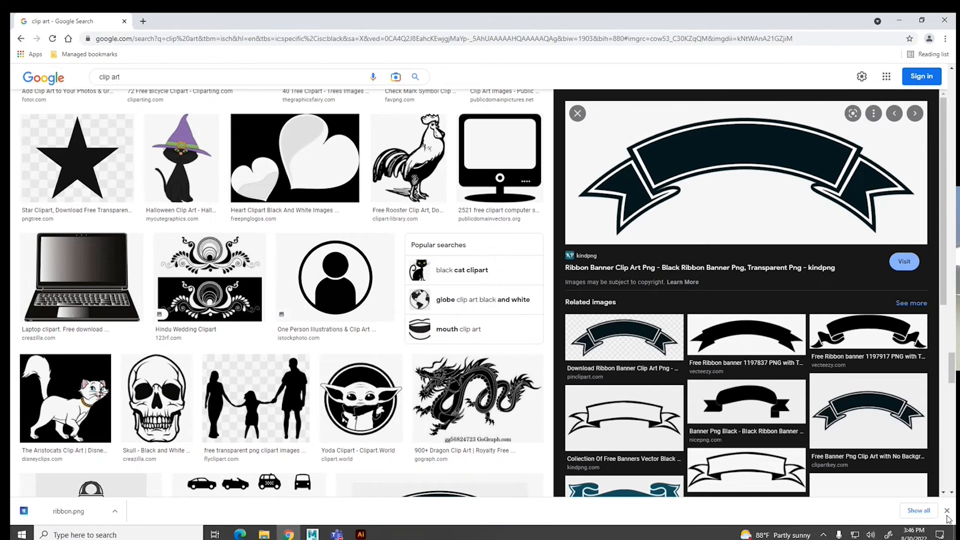
click(947, 511)
- Switch to Illustrator, close crown.ai and open ribbon.png
click(360, 534)
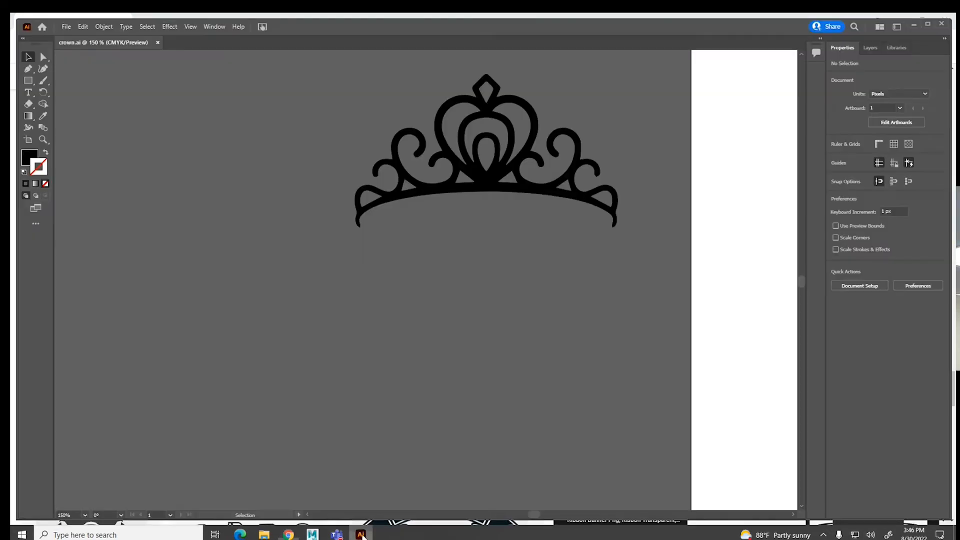
click(157, 43)
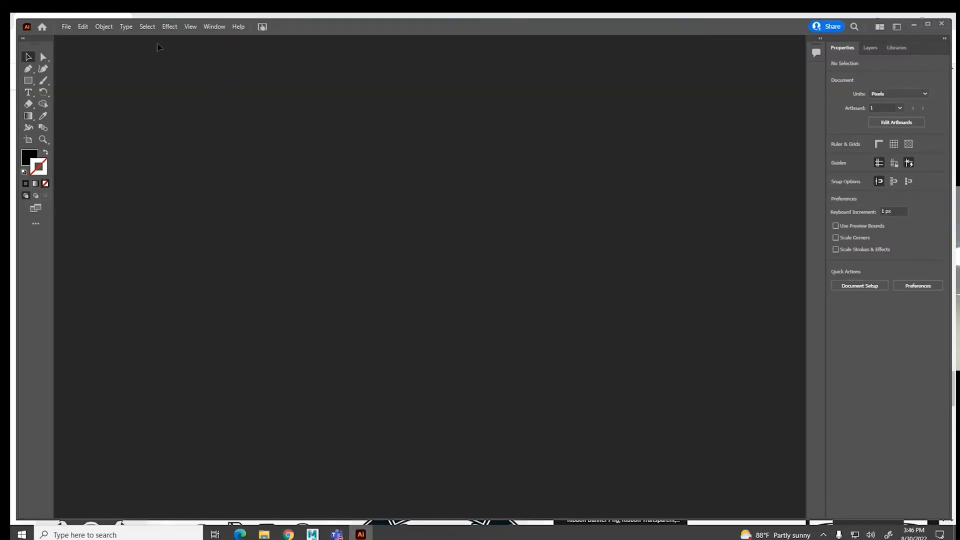
click(67, 26)
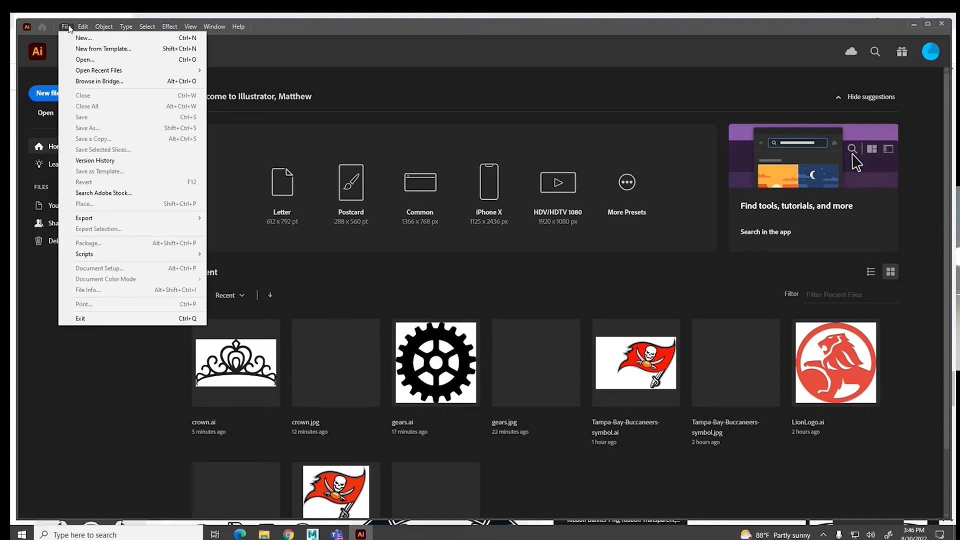
click(85, 60)
click(239, 165)
click(411, 268)
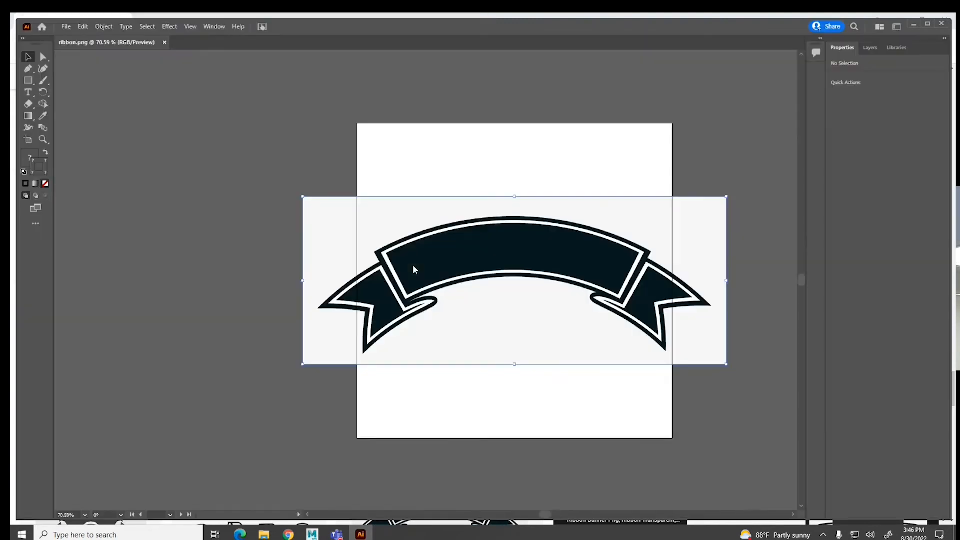
- Move the ribbon image off the artboard to its left and image-trace it with the Black and White Logo preset
drag(424, 287, 572, 285)
drag(646, 280, 277, 224)
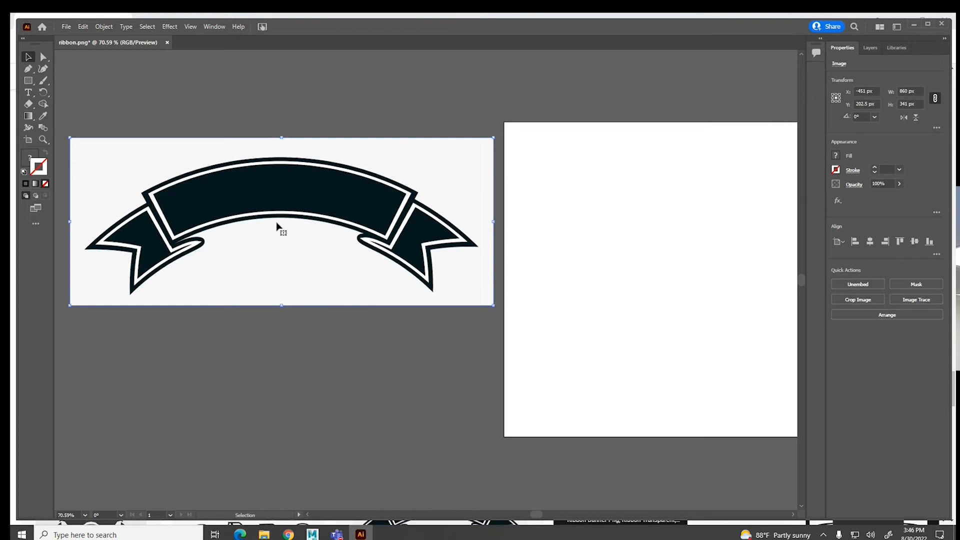
click(911, 302)
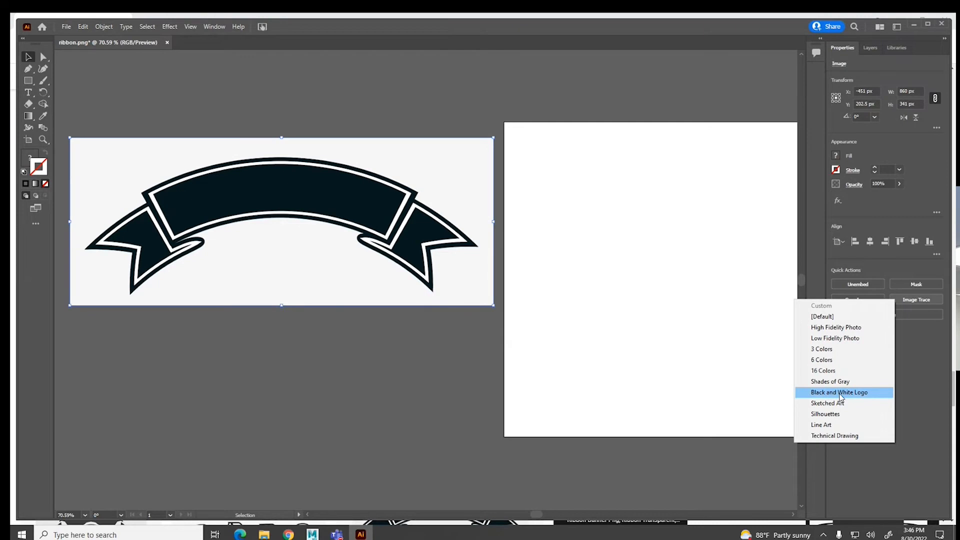
click(841, 393)
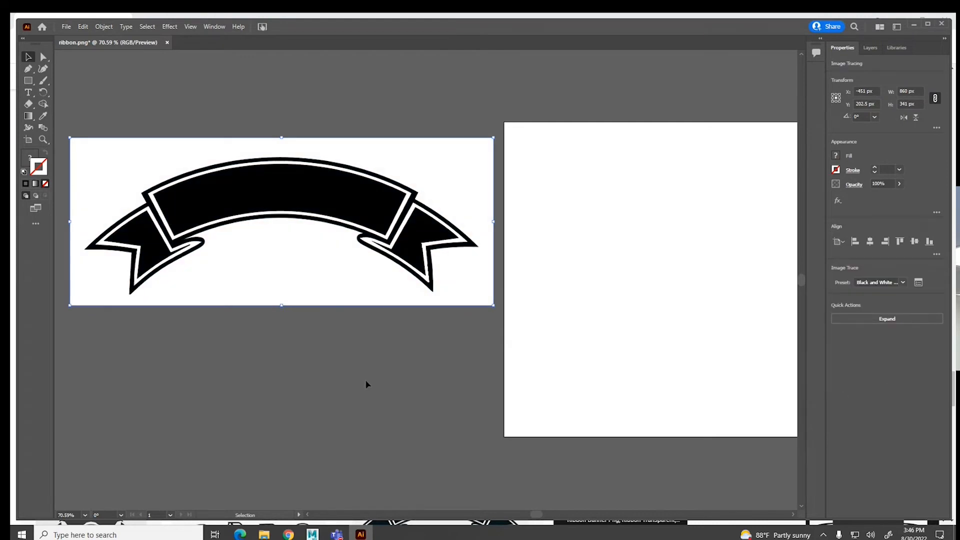
- Lower the ribbon's Image Trace threshold to 34 in the advanced trace options
click(918, 283)
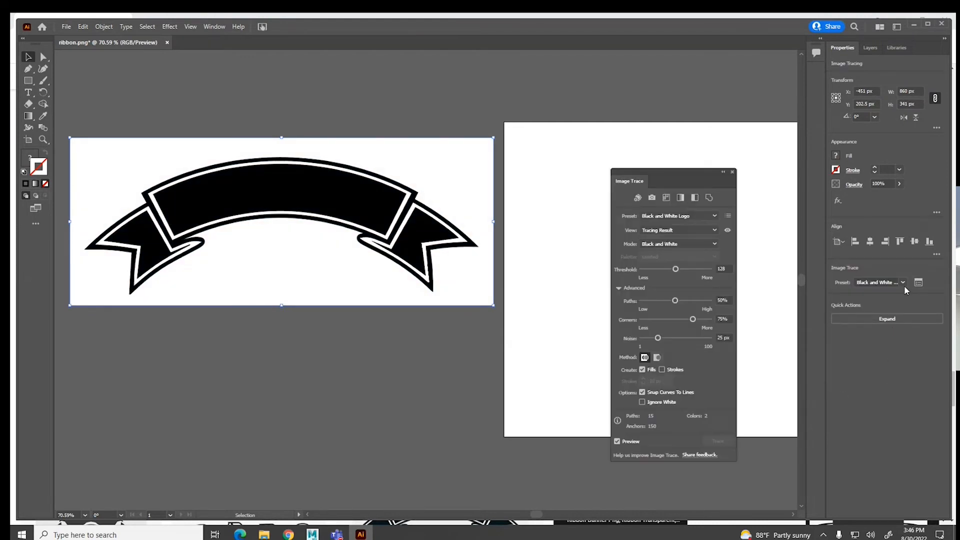
drag(675, 270, 650, 271)
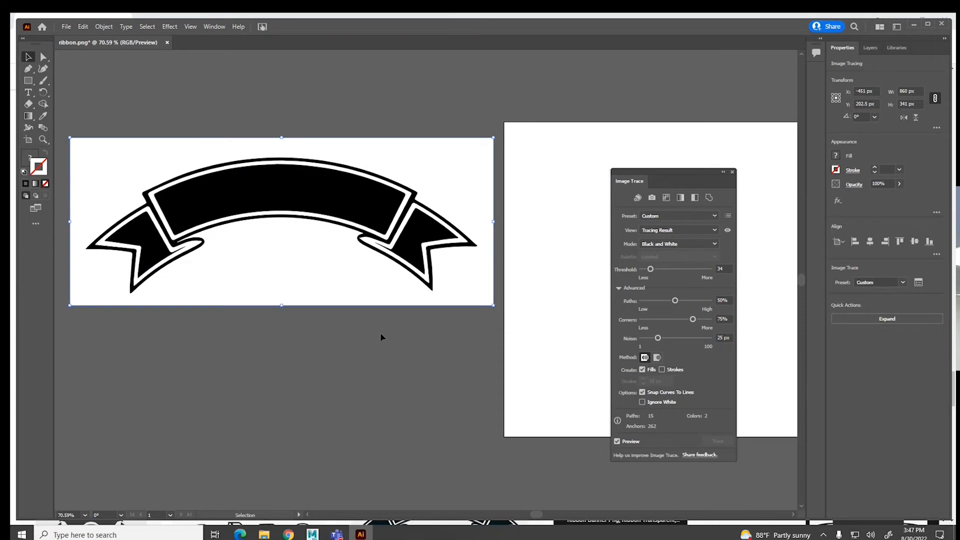
click(732, 172)
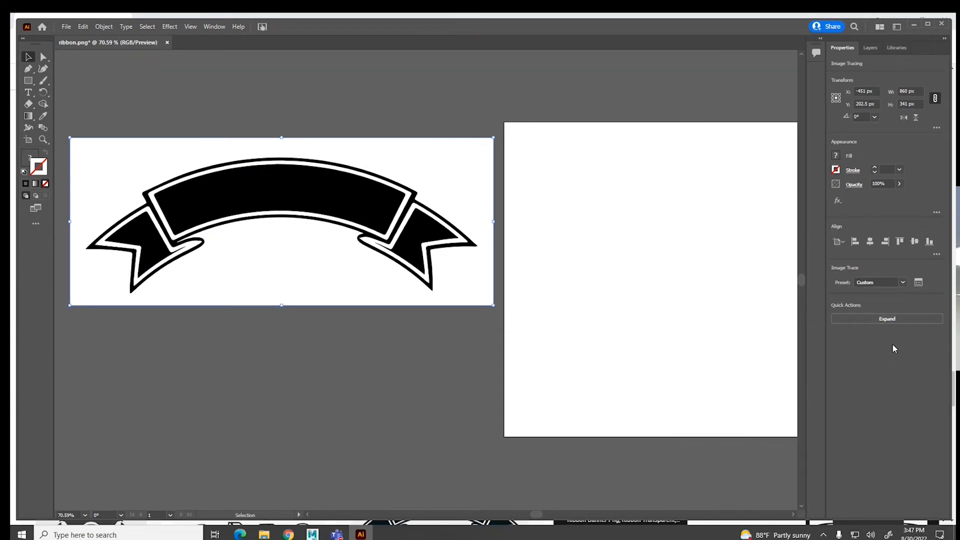
- Expand and ungroup the traced ribbon, and delete the white background shape around it
click(886, 320)
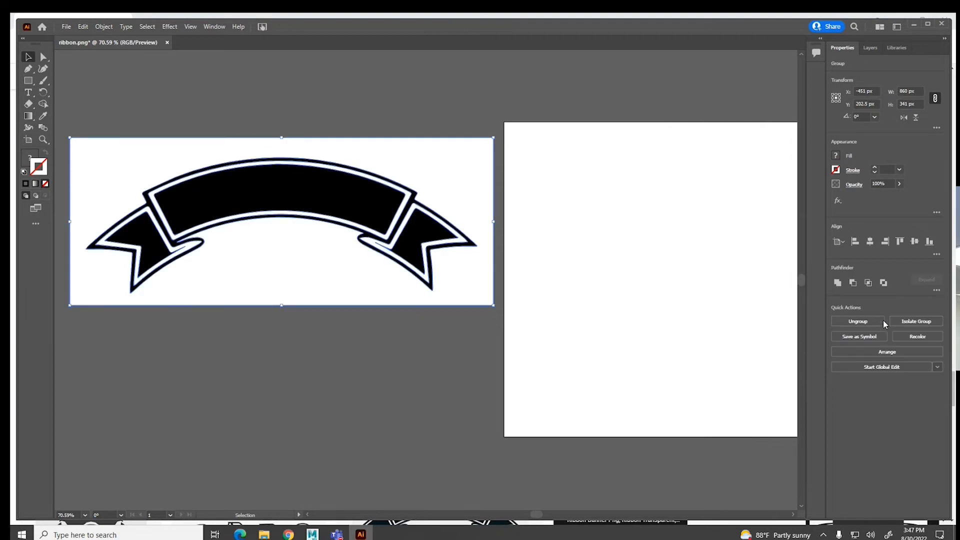
click(853, 322)
click(433, 376)
drag(333, 283, 327, 442)
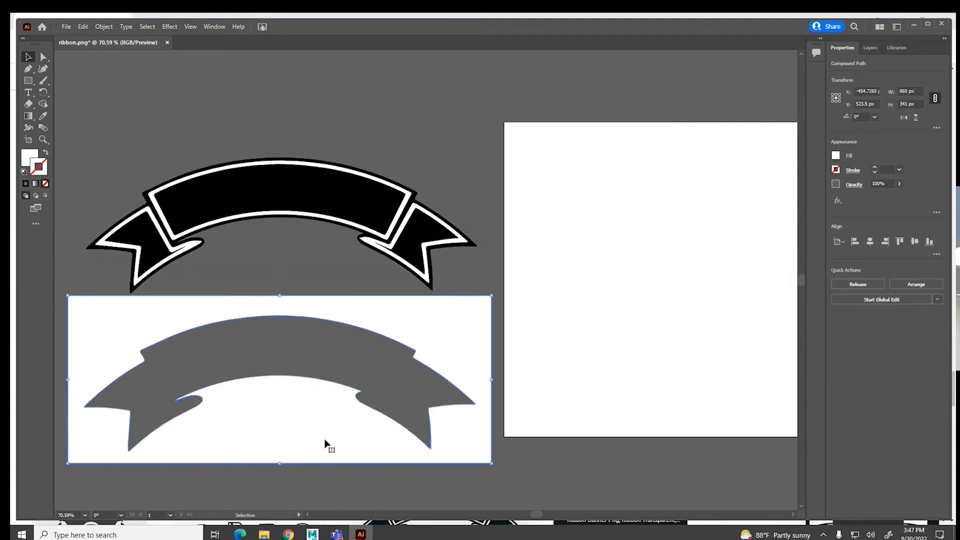
key(Delete)
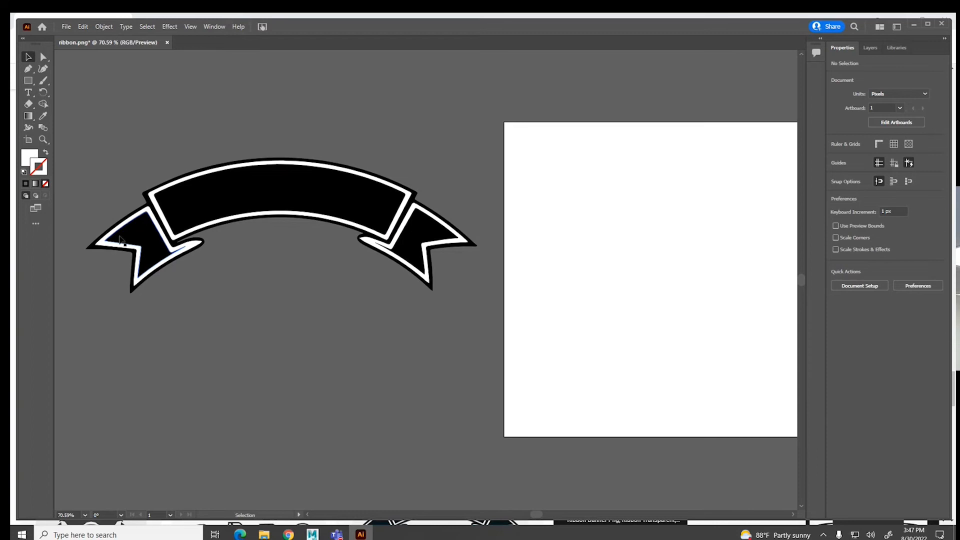
- Delete the black inner fills of the ribbon's left tail, central band and right tail
click(120, 239)
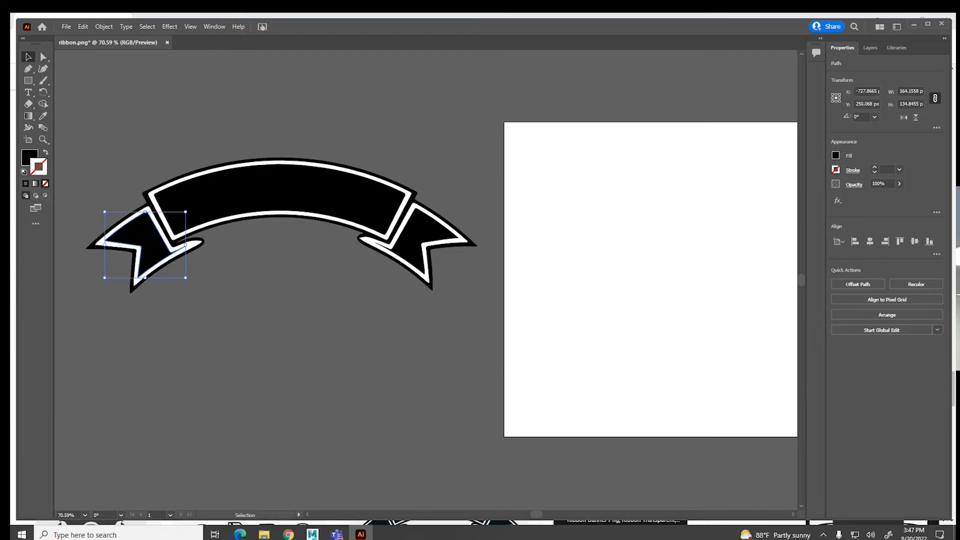
key(Delete)
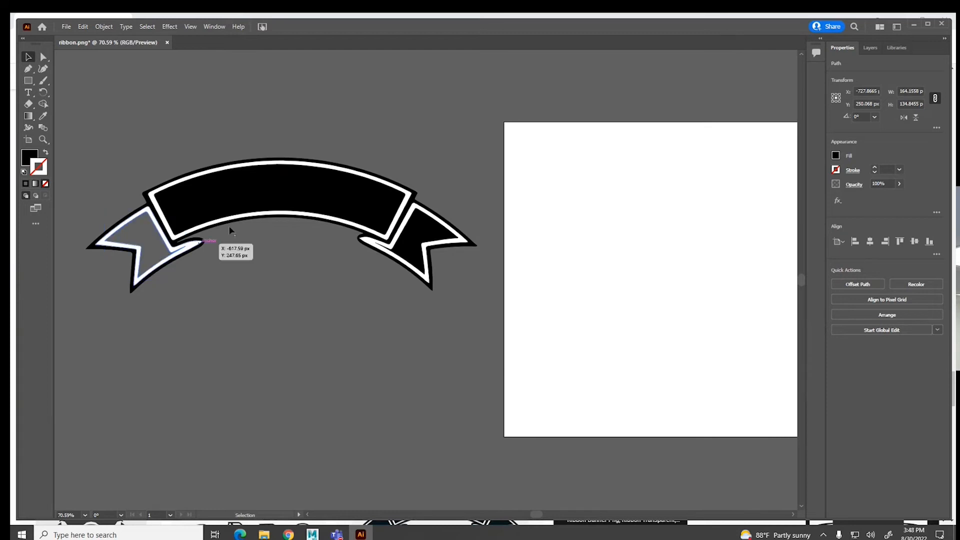
click(261, 200)
key(Delete)
click(415, 260)
key(Delete)
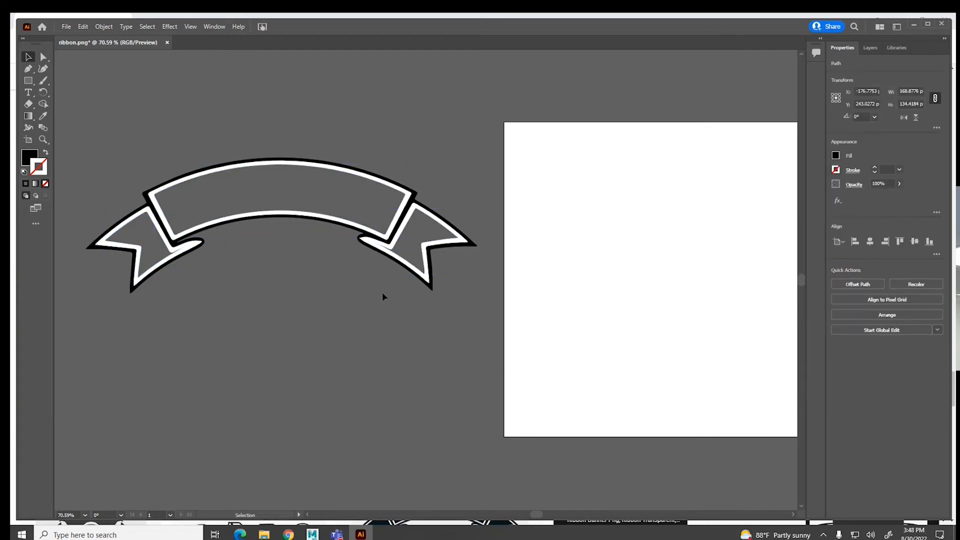
- Delete the ribbon's black outer outline and give the remaining white ribbon artwork a black stroke with no fill
click(429, 286)
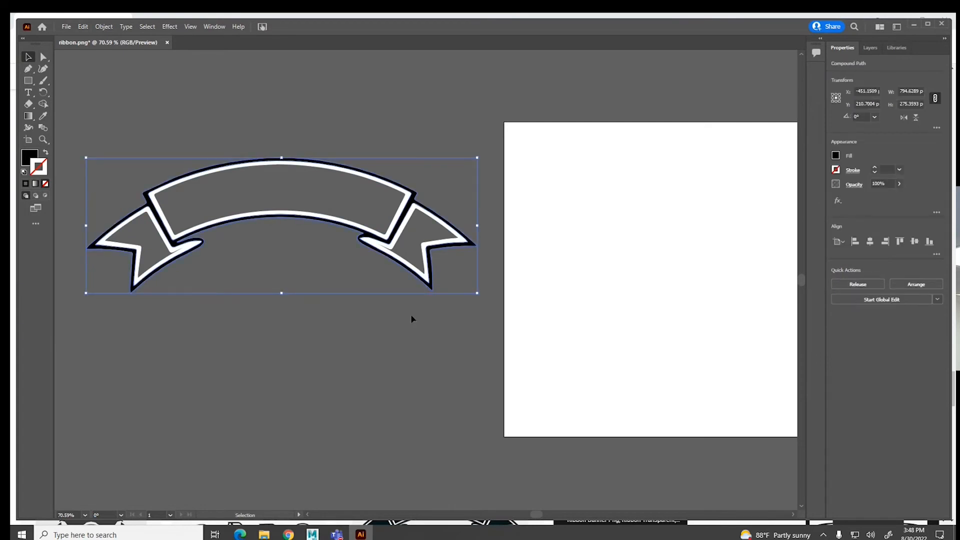
key(Delete)
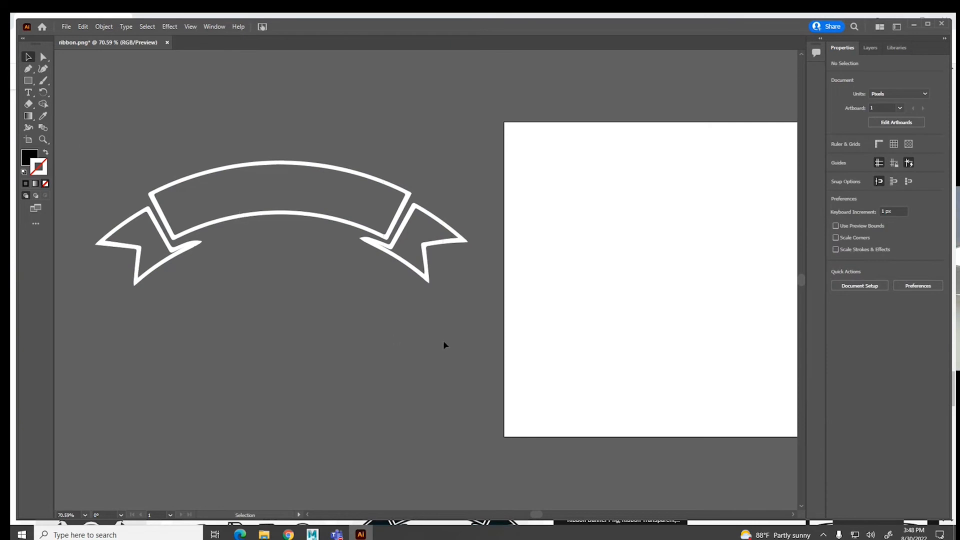
drag(446, 343, 232, 239)
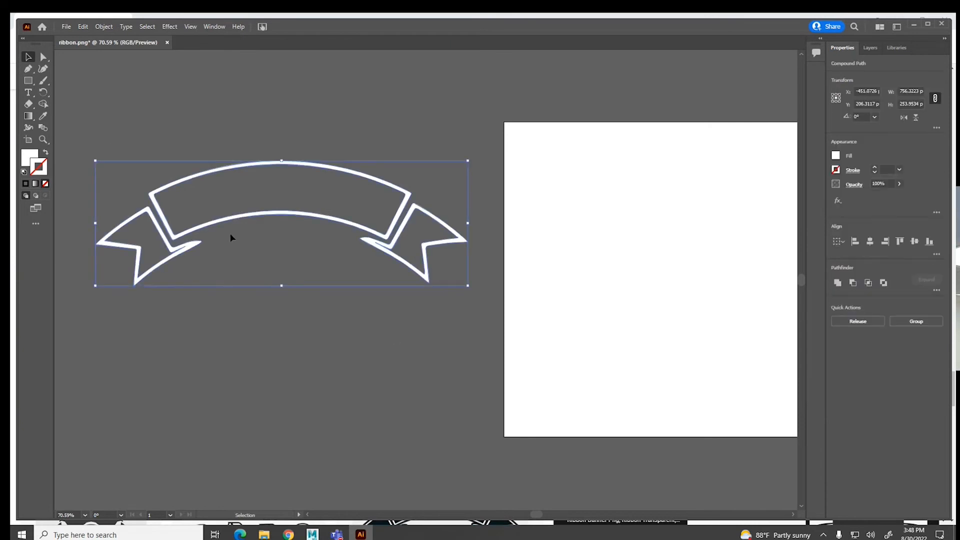
click(27, 185)
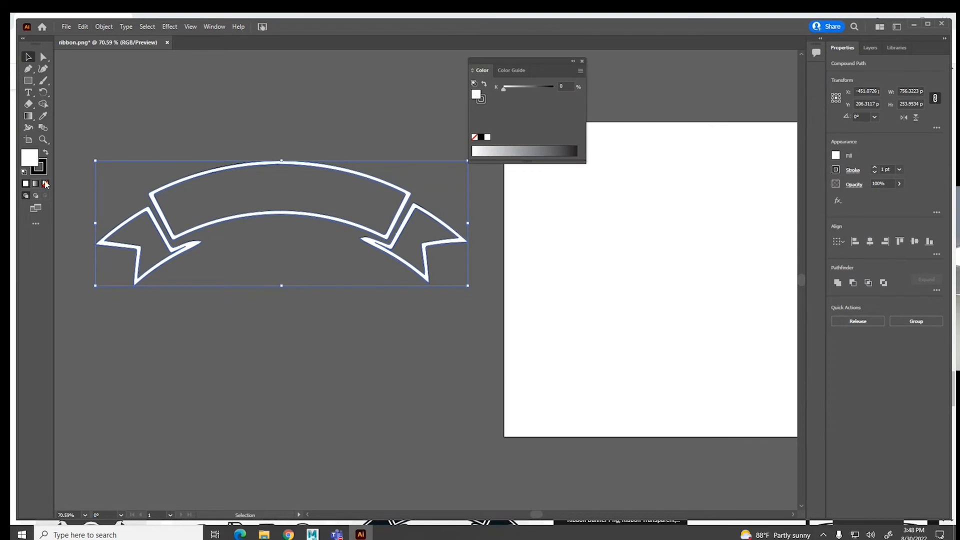
click(45, 184)
click(217, 334)
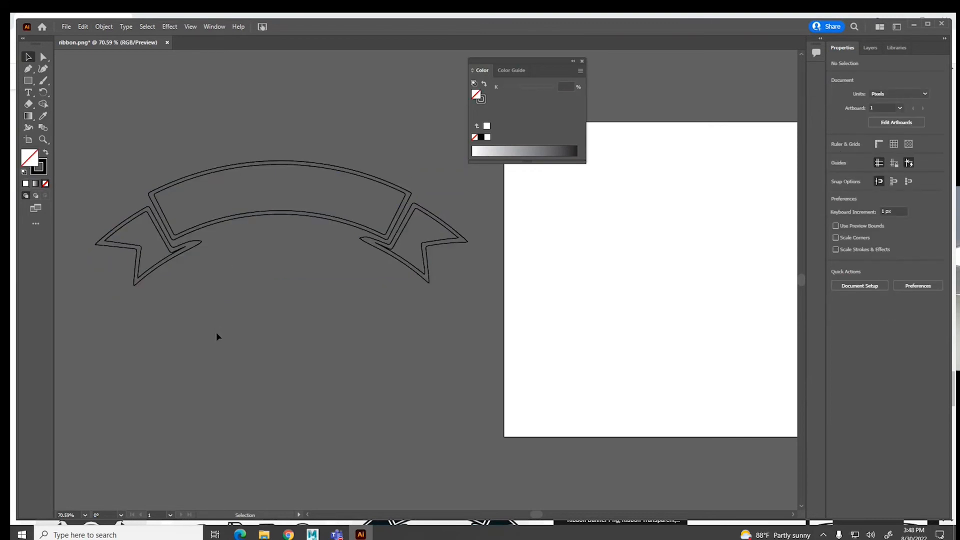
- Release the compound path of the ribbon's left tail and delete its inner outline
click(139, 283)
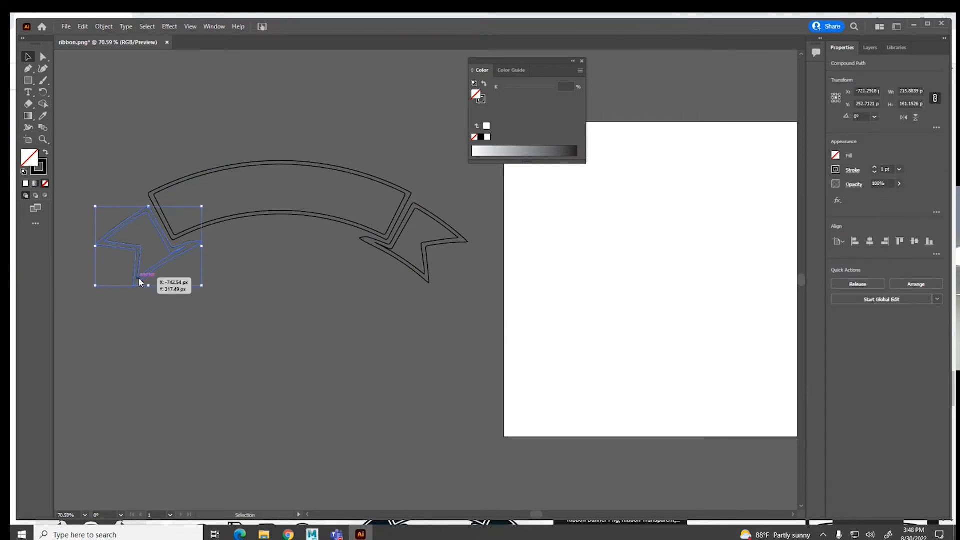
right_click(140, 276)
click(165, 346)
click(163, 354)
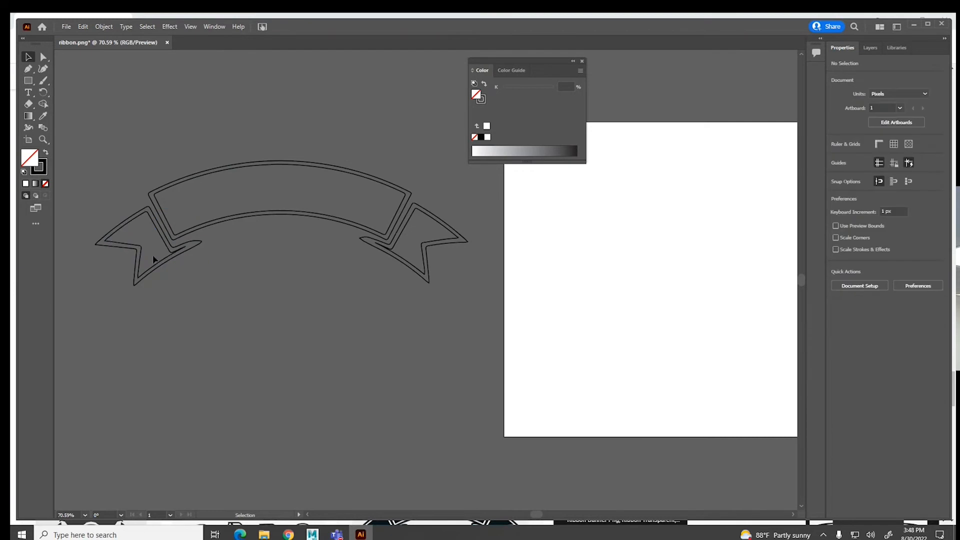
click(143, 253)
- Release the compound path of the ribbon's curved centre band and delete its inner outline
click(172, 221)
right_click(170, 224)
click(192, 286)
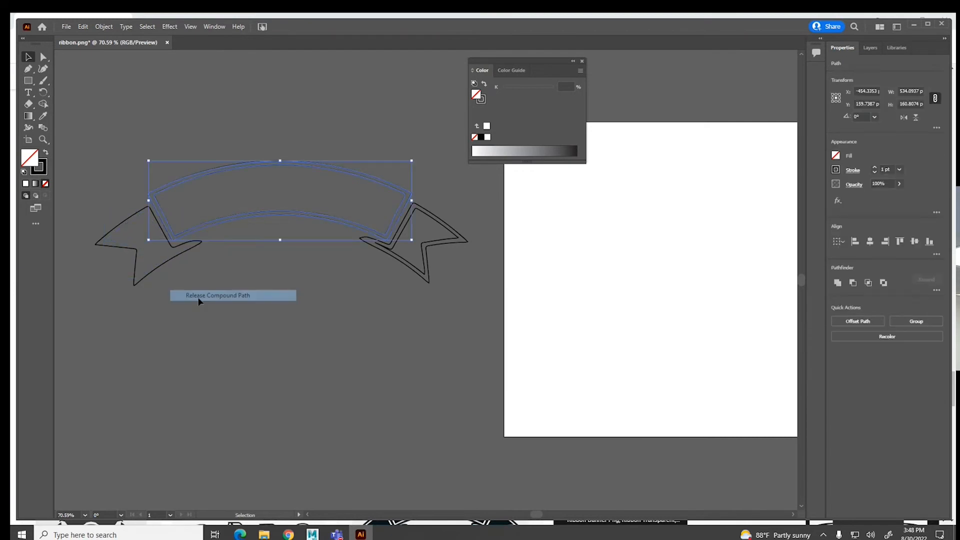
click(191, 232)
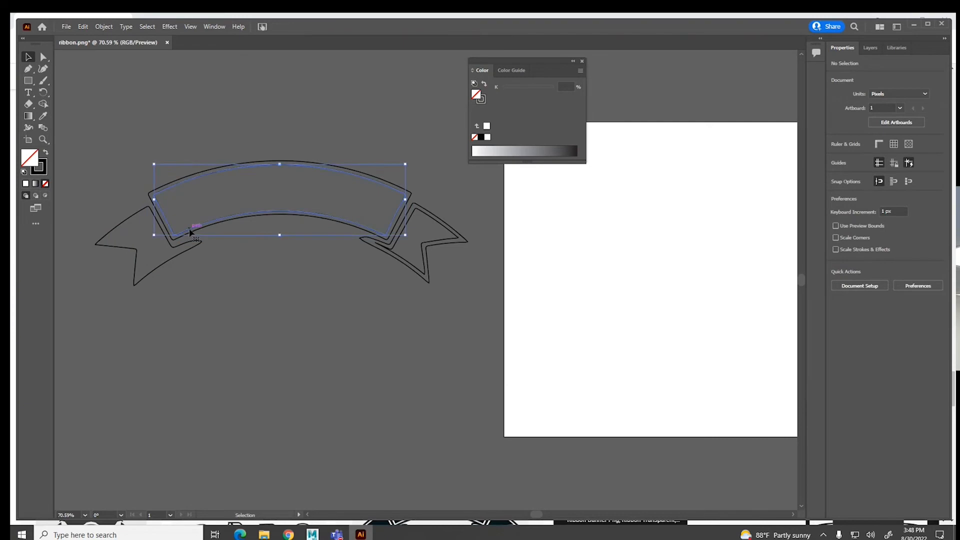
click(249, 293)
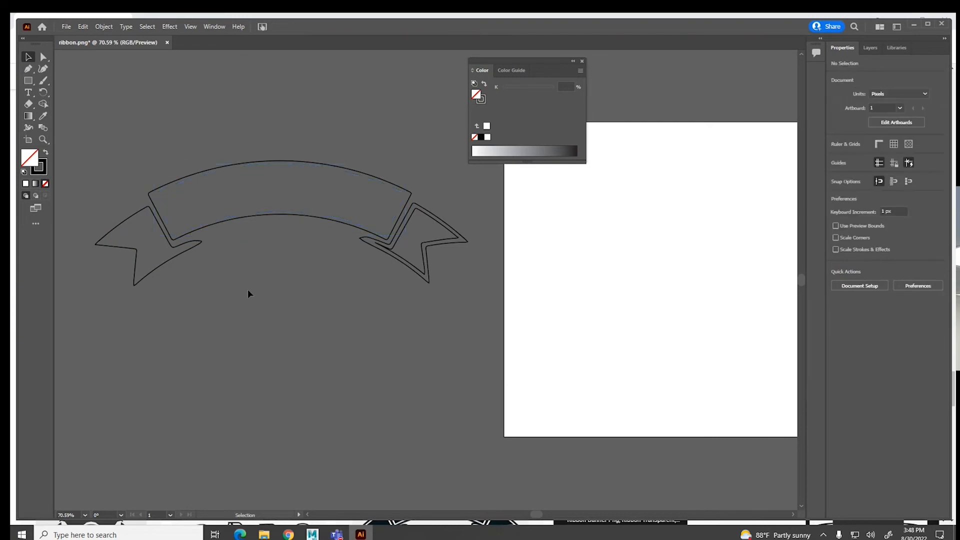
- Release the compound path of the ribbon's right tail and delete its inner outline
click(390, 252)
right_click(389, 253)
click(410, 323)
click(429, 248)
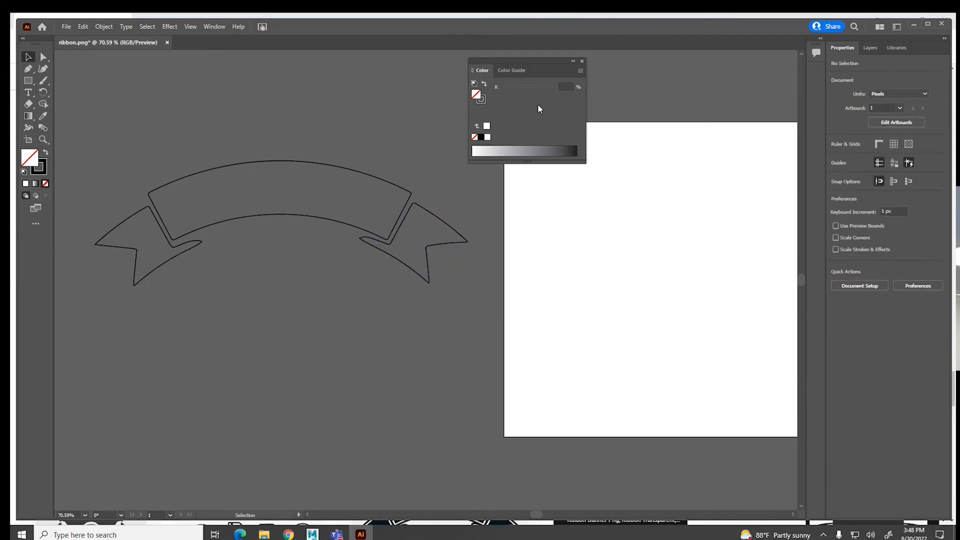
- Close the floating colour settings and swap fill and stroke on all ribbon pieces, making them solid black without a stroke
click(582, 61)
drag(100, 131, 444, 332)
click(379, 384)
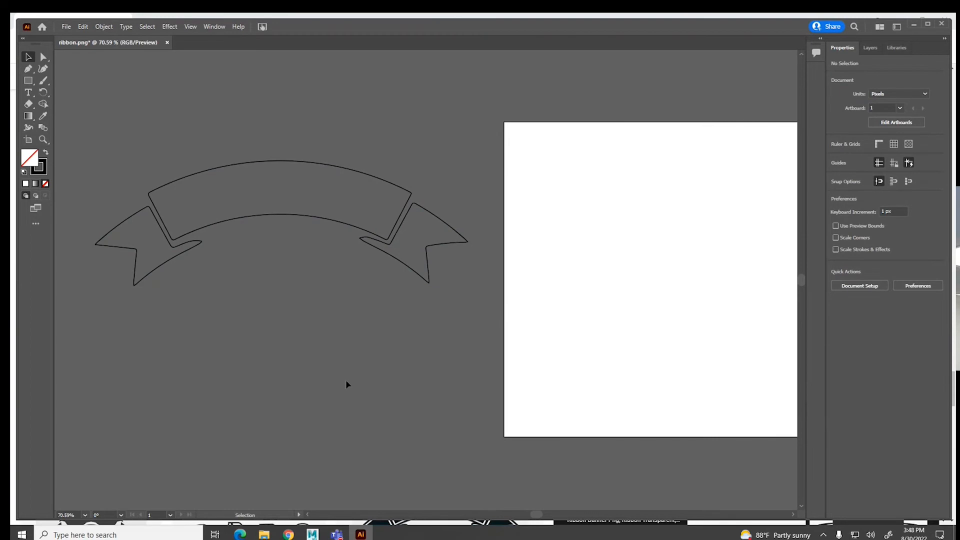
drag(121, 143, 421, 306)
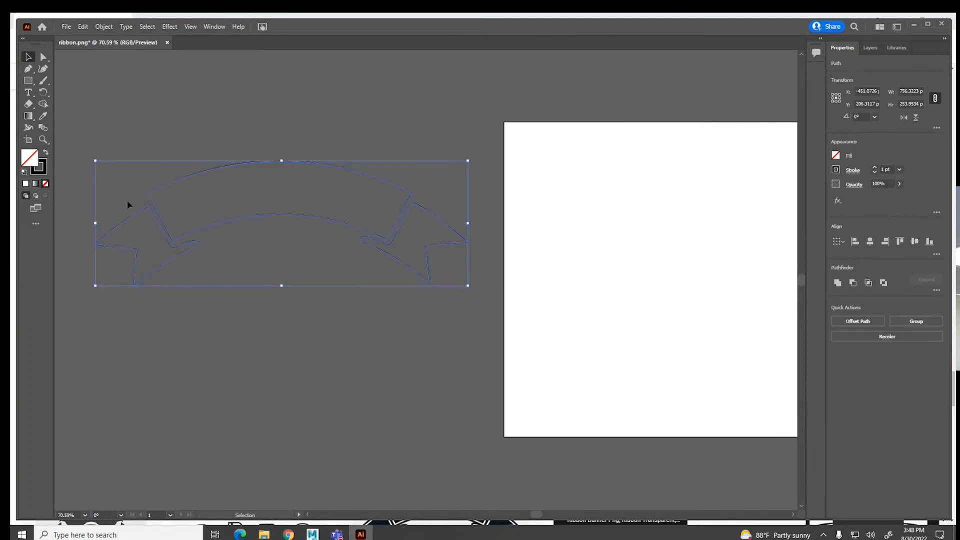
click(45, 152)
click(257, 342)
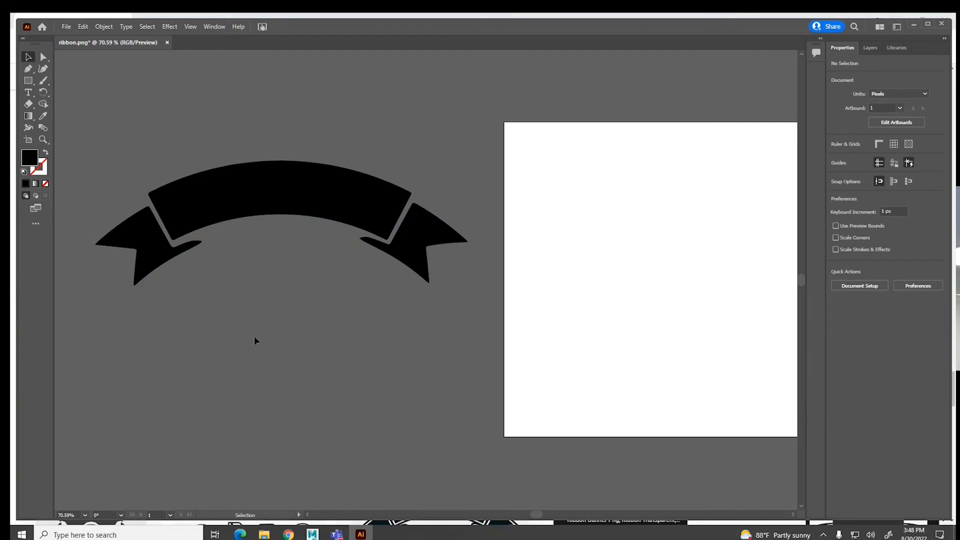
- Save the artwork as an Adobe Illustrator file named ribbon in the sourceimages folder, using the Illustrator 8 version
click(66, 27)
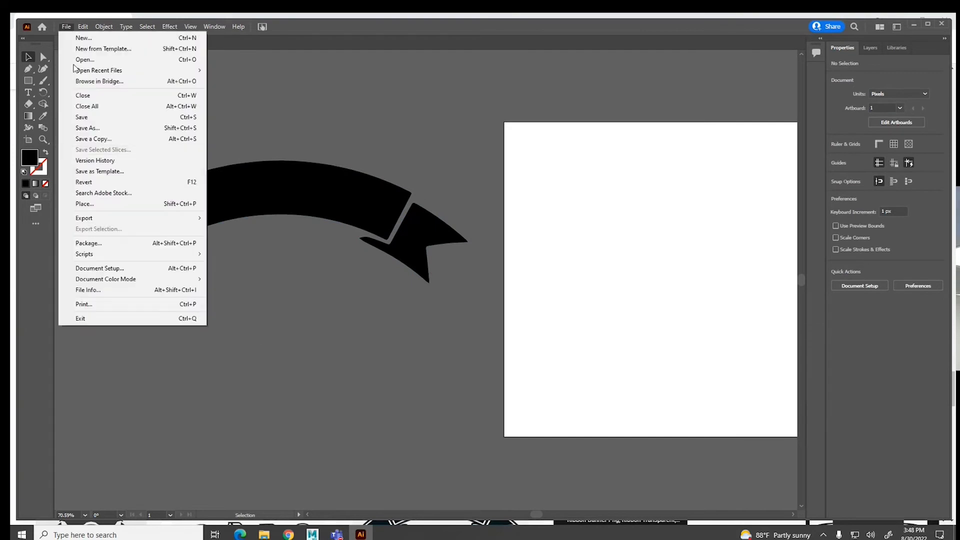
click(88, 128)
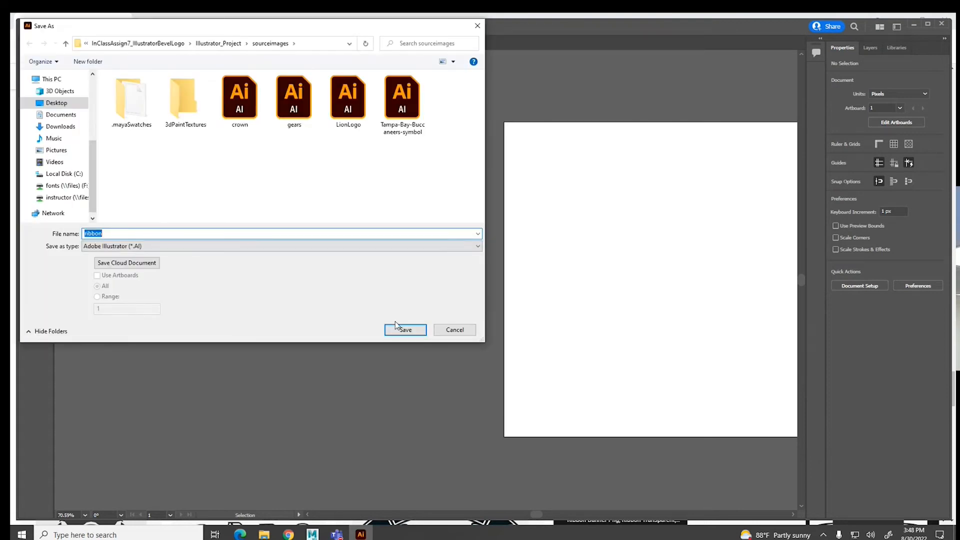
click(396, 326)
click(430, 133)
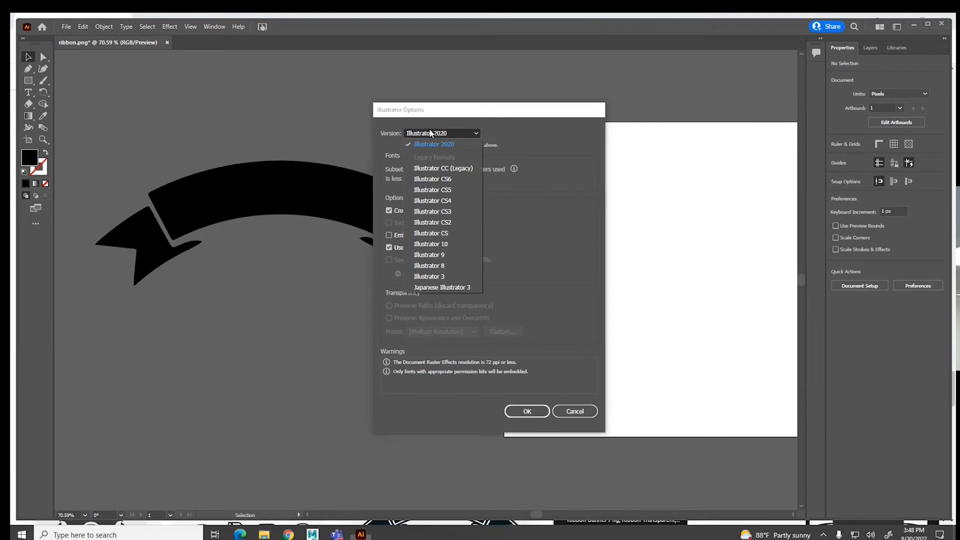
click(430, 265)
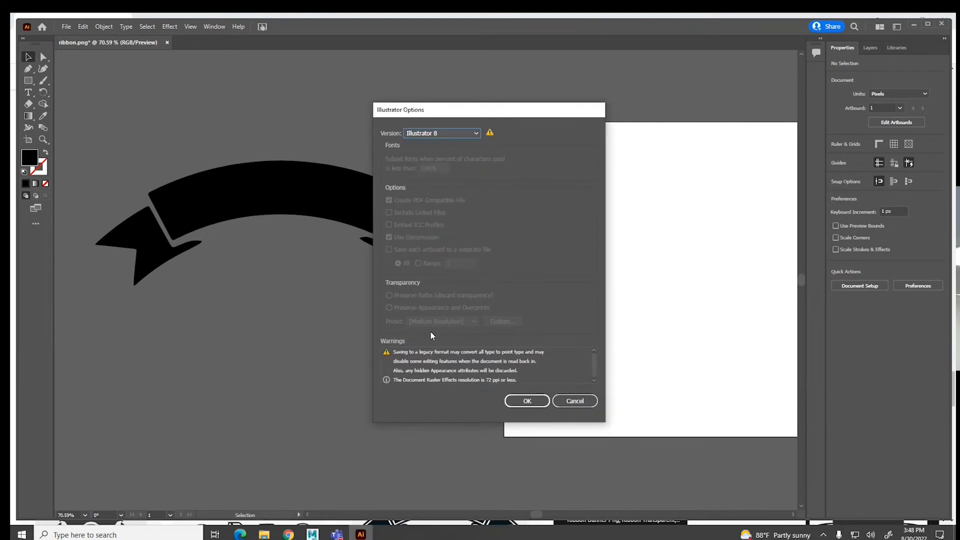
click(523, 401)
click(543, 288)
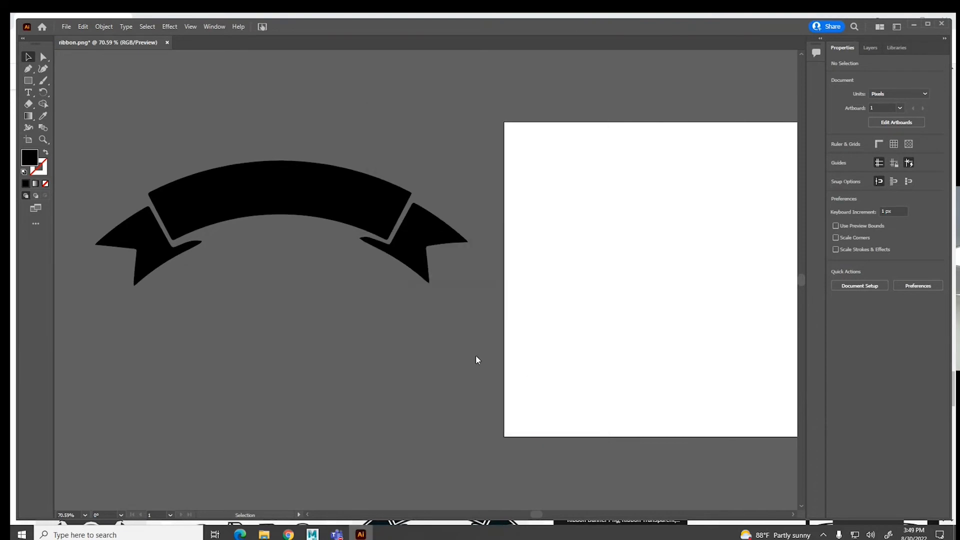
- Switch to Maya and show the grid in the perspective view
click(313, 535)
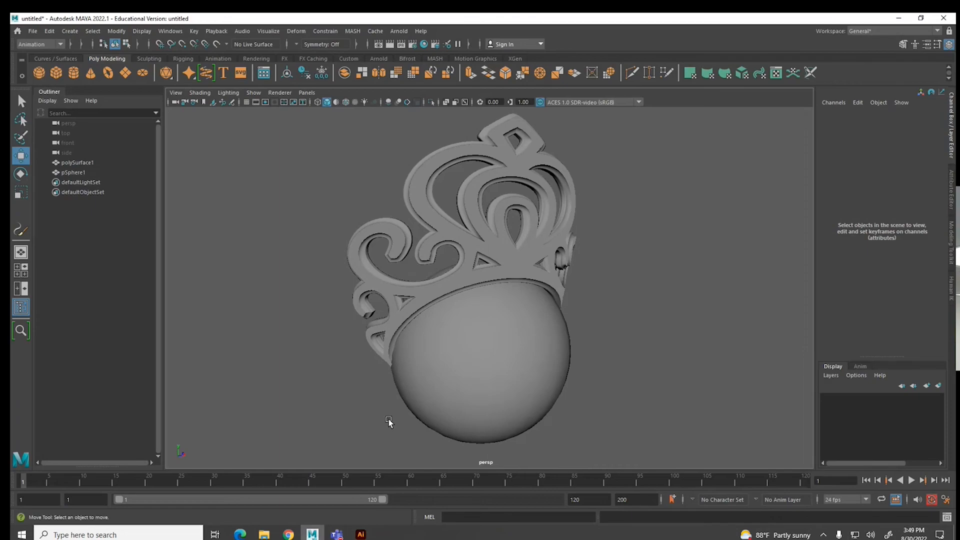
scroll(389, 422, down, 5)
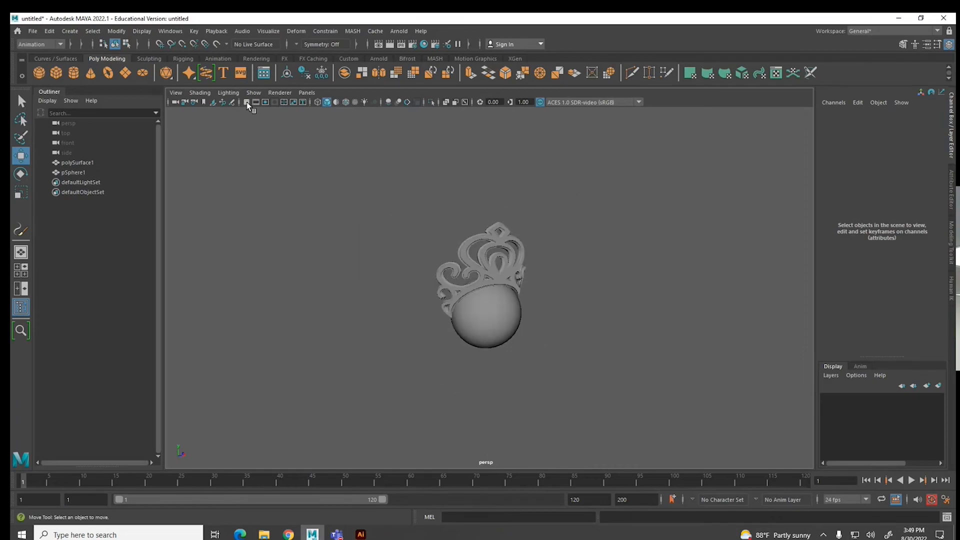
click(246, 102)
- Import ribbon.ai from the sourceimages folder as an Adobe Illustrator object
click(69, 31)
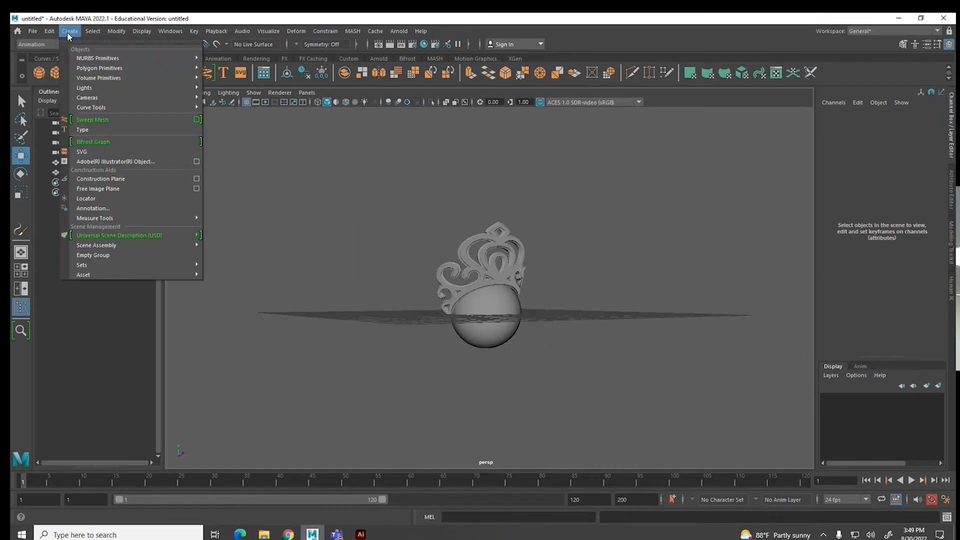
click(86, 162)
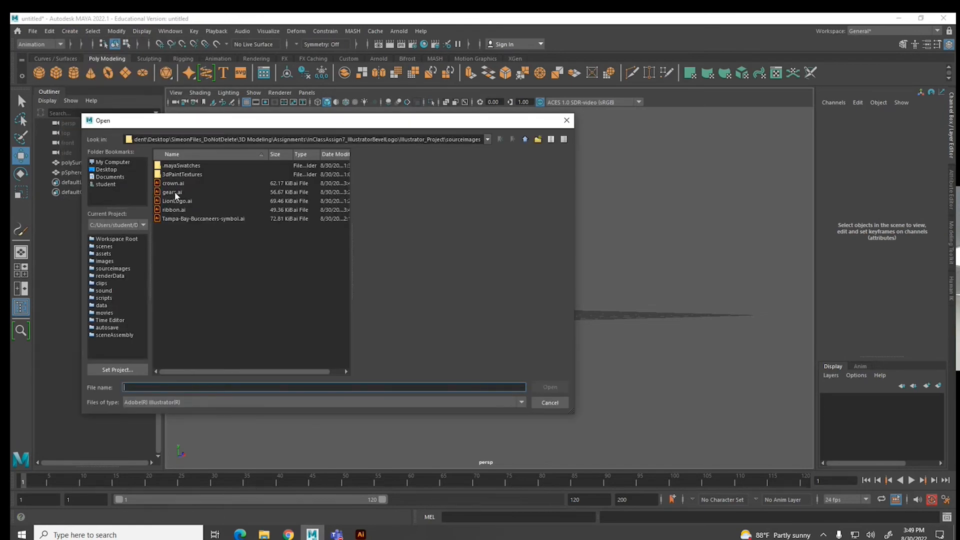
click(173, 210)
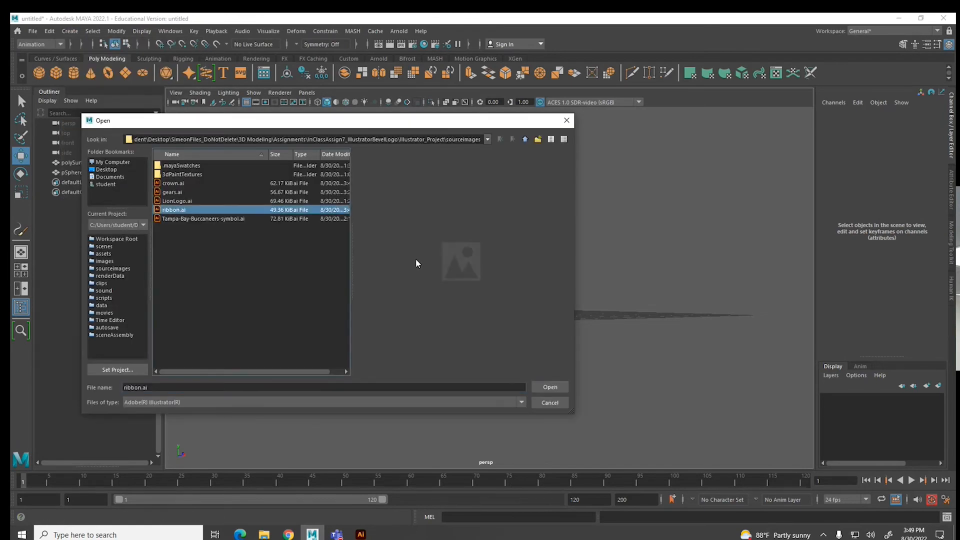
click(548, 387)
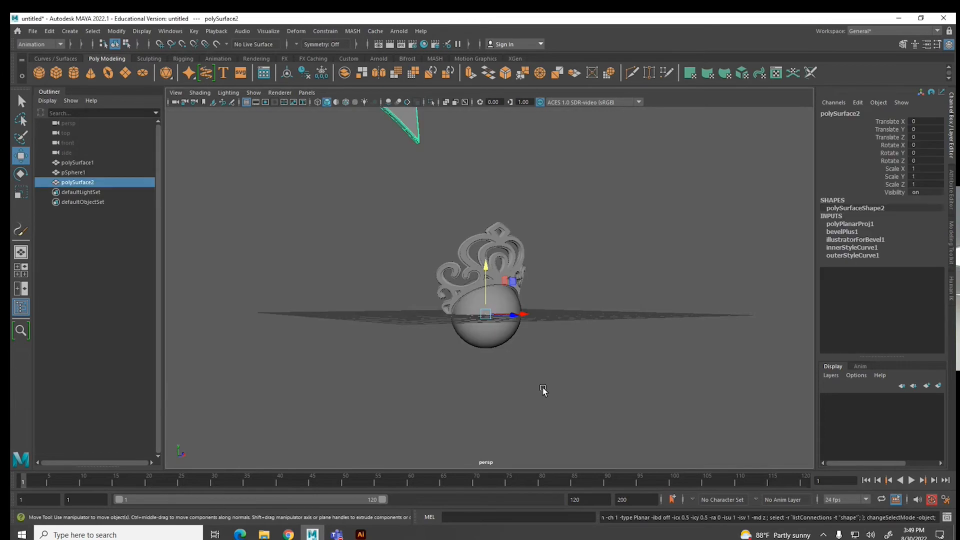
- Center the pivot of the imported ribbon mesh and frame the ribbon in the perspective view
click(116, 31)
click(150, 100)
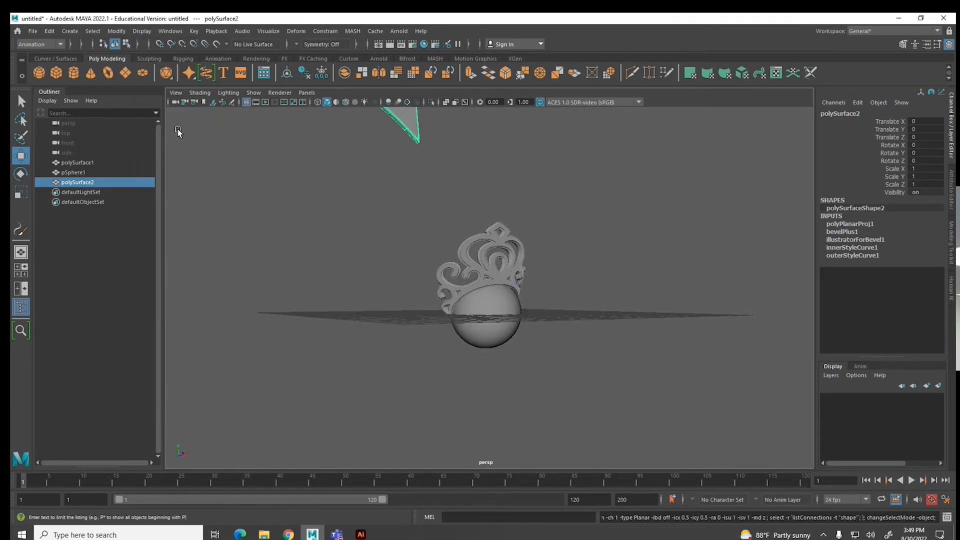
key(f)
scroll(345, 219, down, 2)
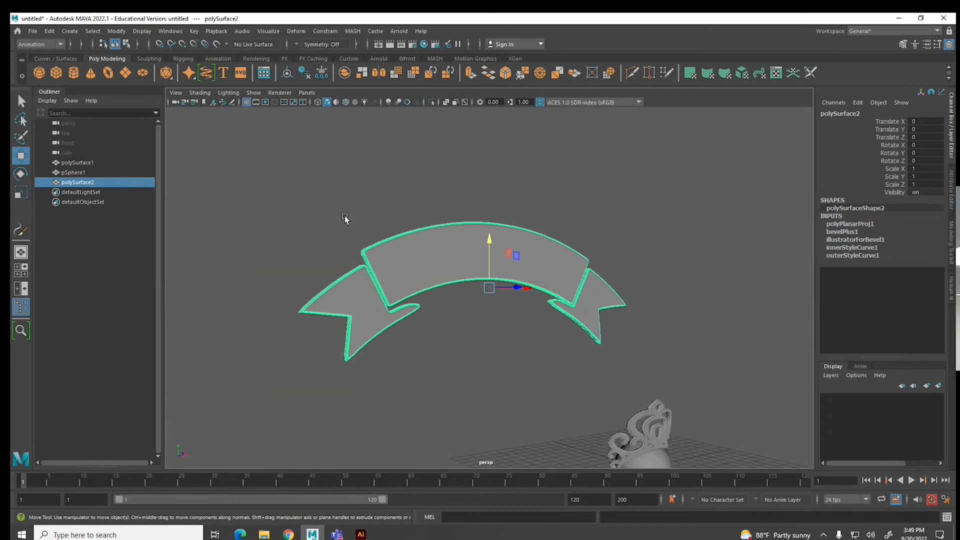
scroll(345, 264, up, 2)
click(423, 325)
alt+drag(423, 330, 461, 291)
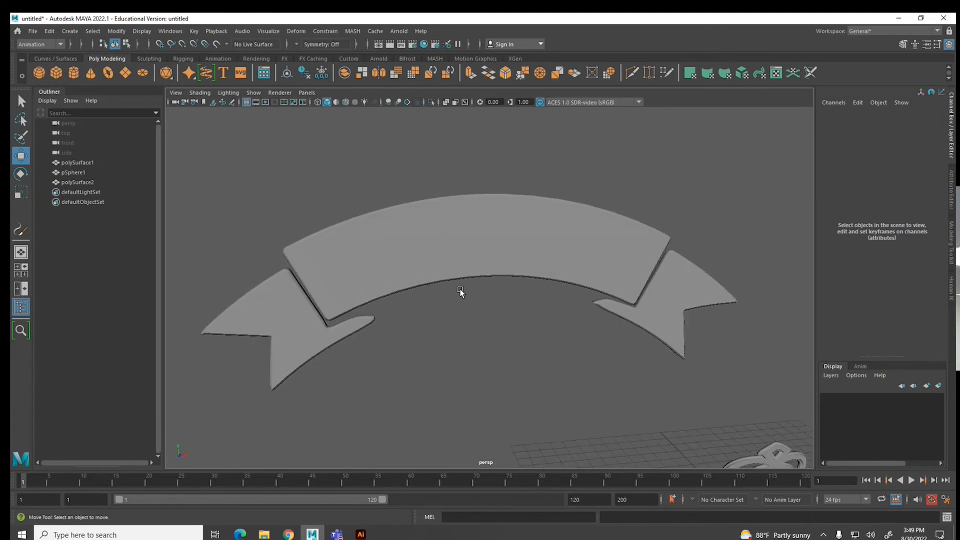
- Set the Extrude Distance of the ribbon's bevel to about 0.989
click(455, 255)
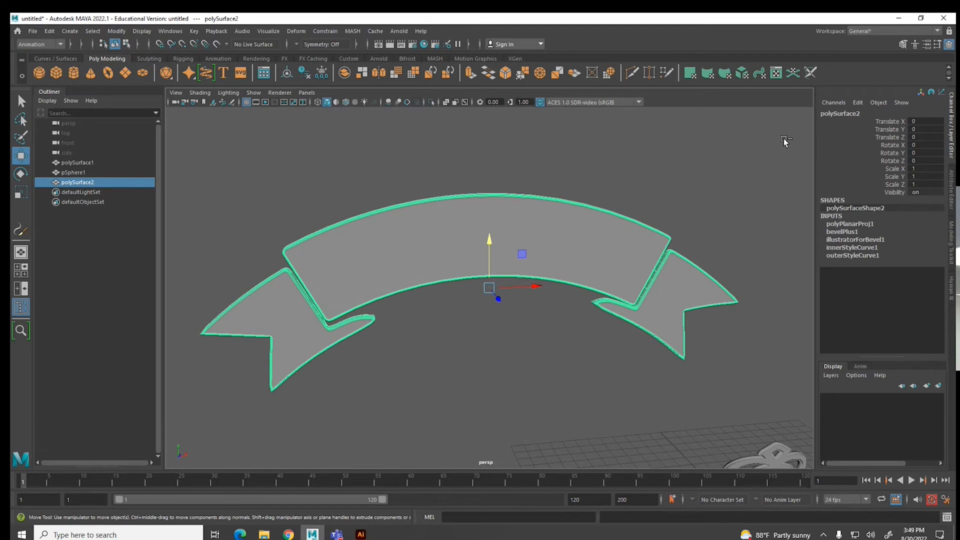
key(ctrl+a)
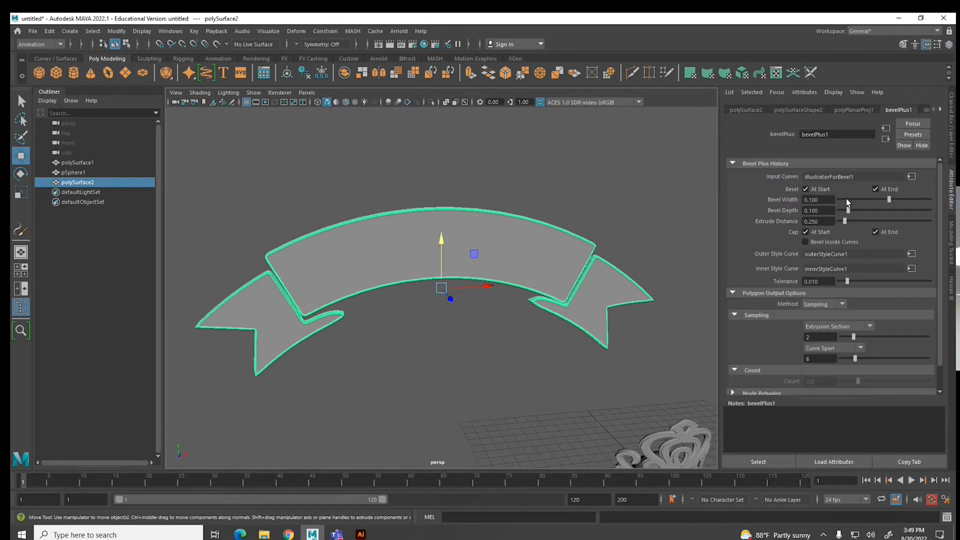
drag(844, 221, 862, 225)
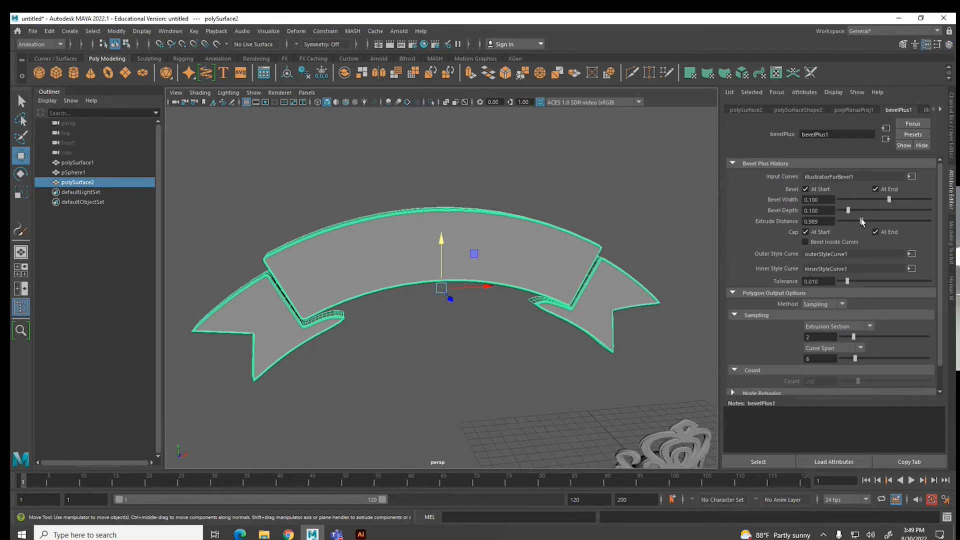
- Set the ribbon's outer bevel style to Concave Out, with a Bevel Depth of about 0.247 and Bevel Width of about 0.242
click(911, 254)
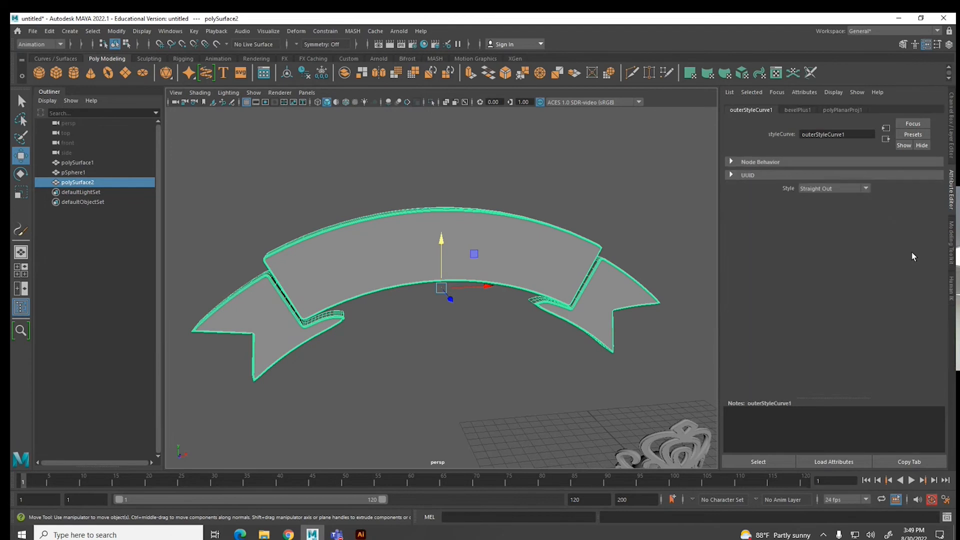
click(869, 193)
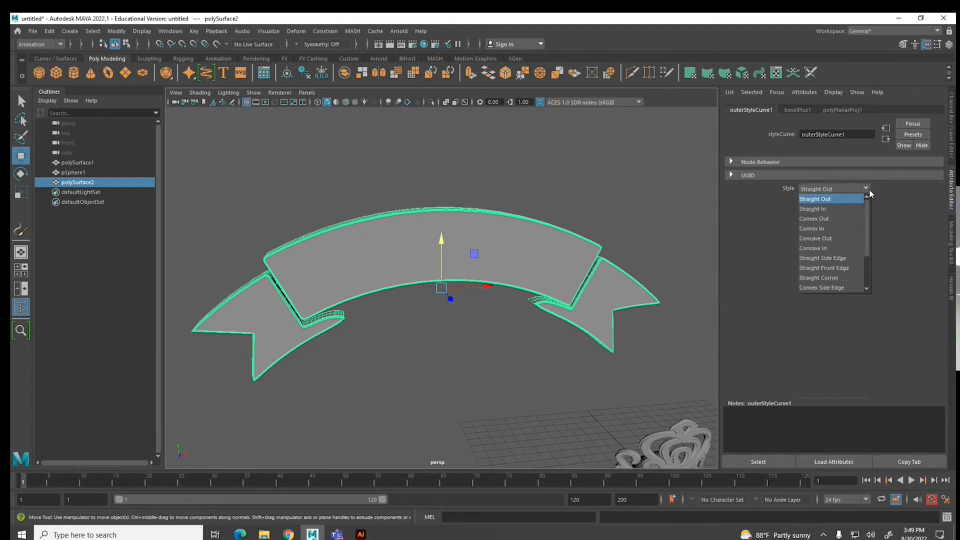
click(835, 239)
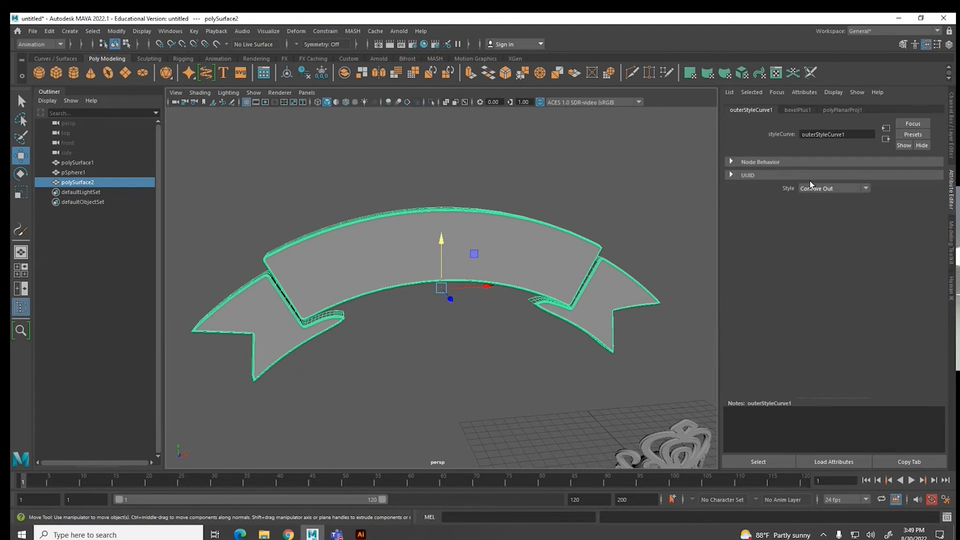
click(796, 111)
drag(848, 210, 895, 202)
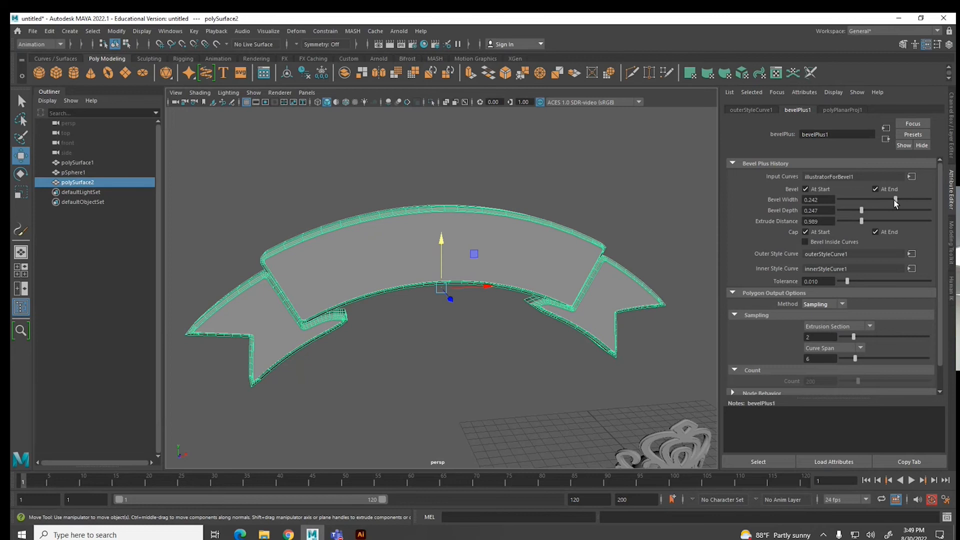
click(623, 200)
alt+drag(568, 261, 507, 276)
click(507, 277)
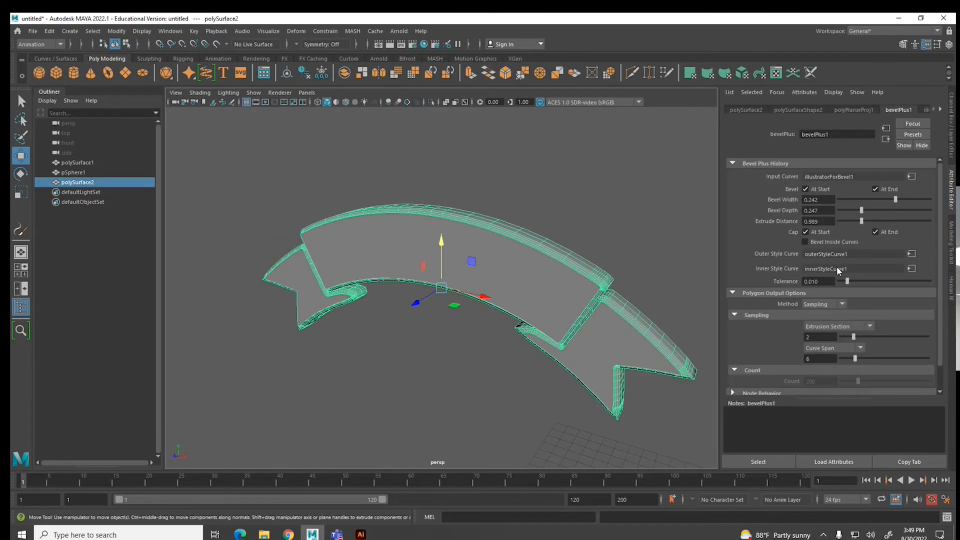
click(912, 254)
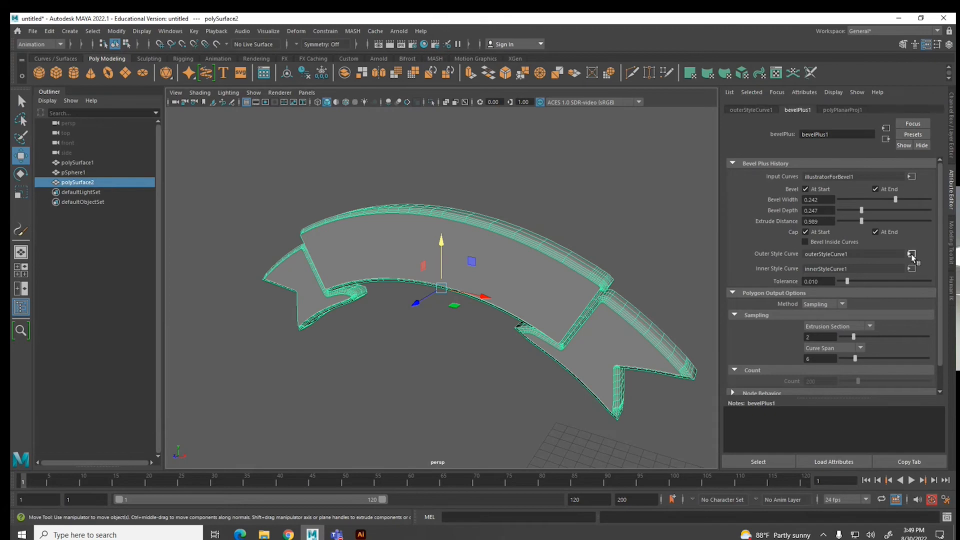
click(583, 264)
click(584, 267)
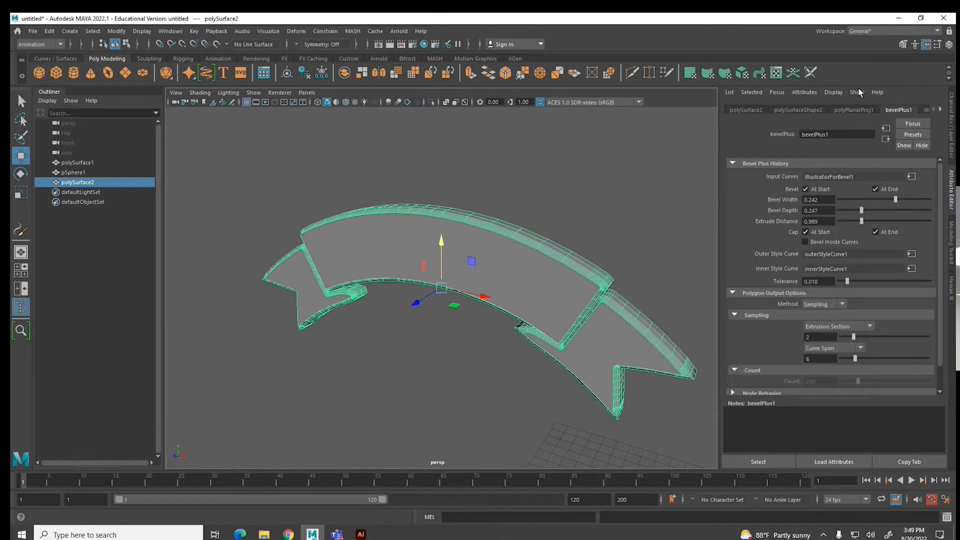
click(940, 111)
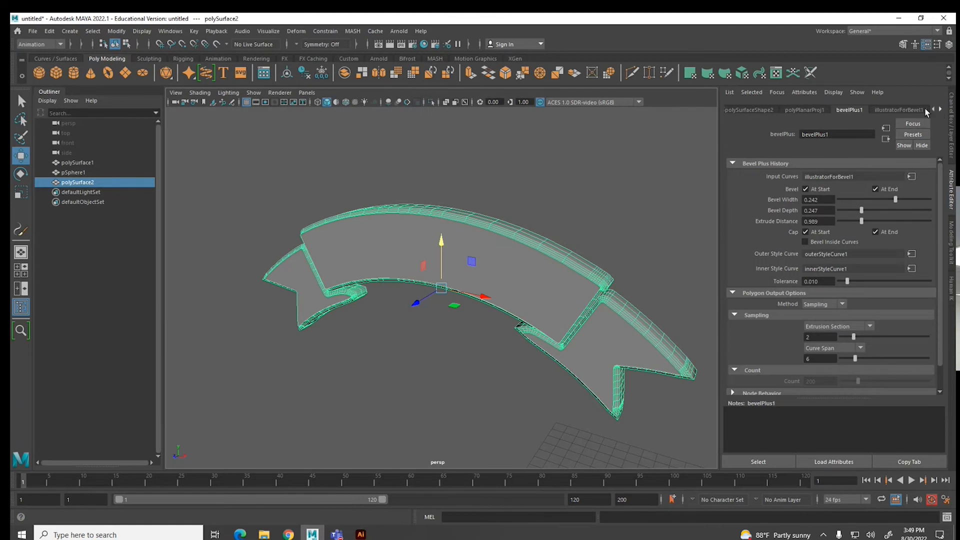
click(940, 111)
click(910, 110)
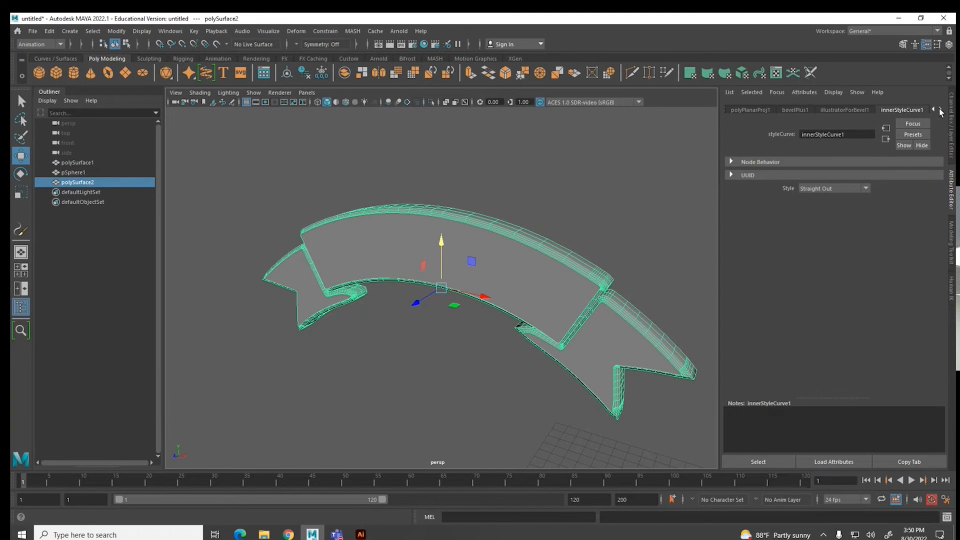
click(867, 189)
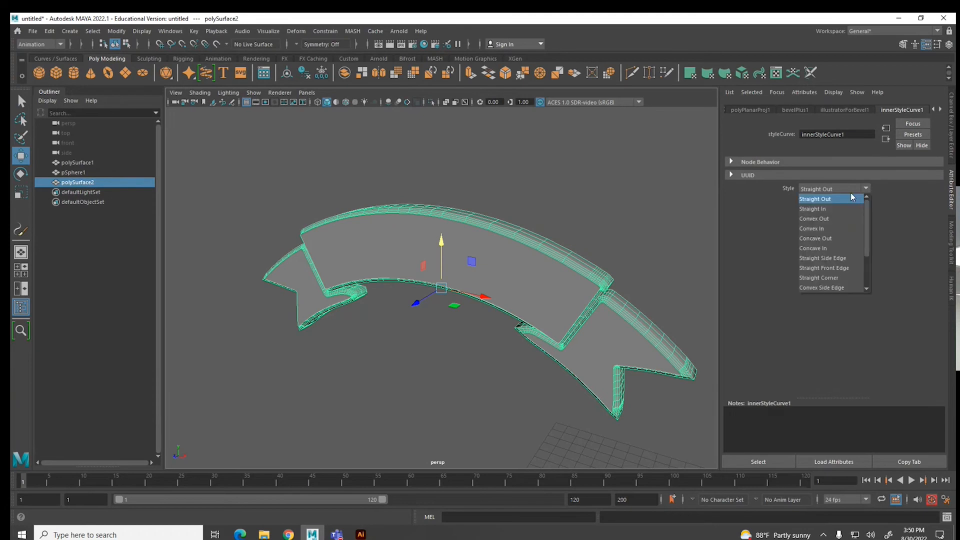
- Set the ribbon's outer bevel style to Convex Side Edge
click(940, 109)
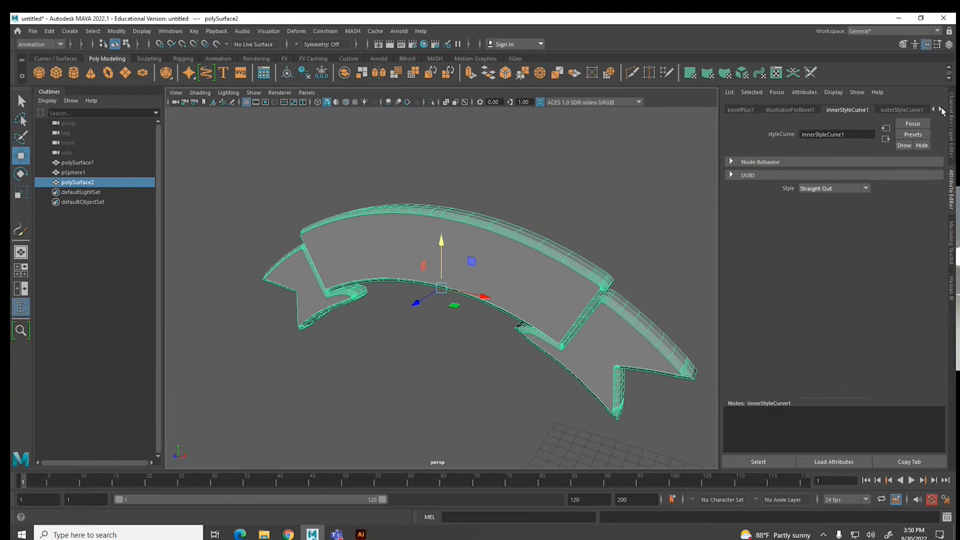
click(914, 109)
click(866, 189)
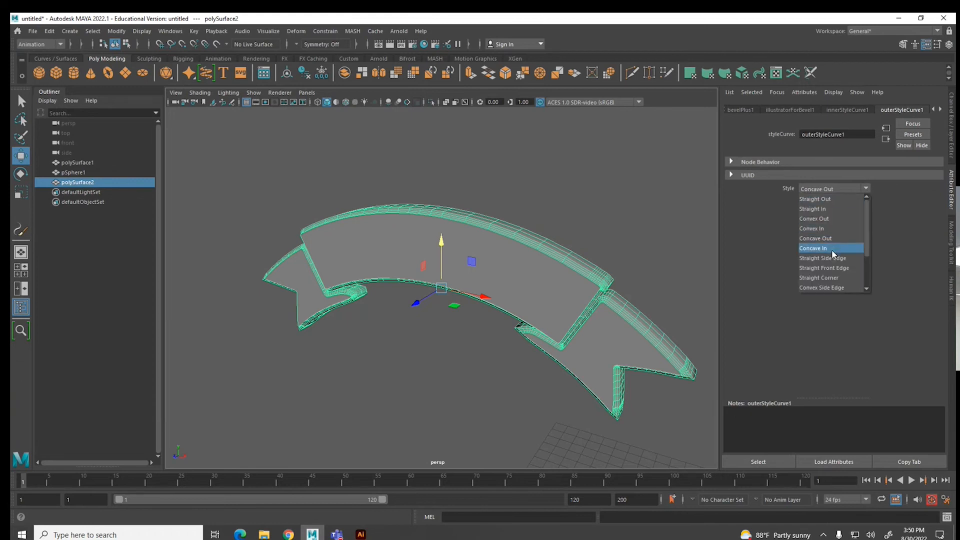
click(827, 288)
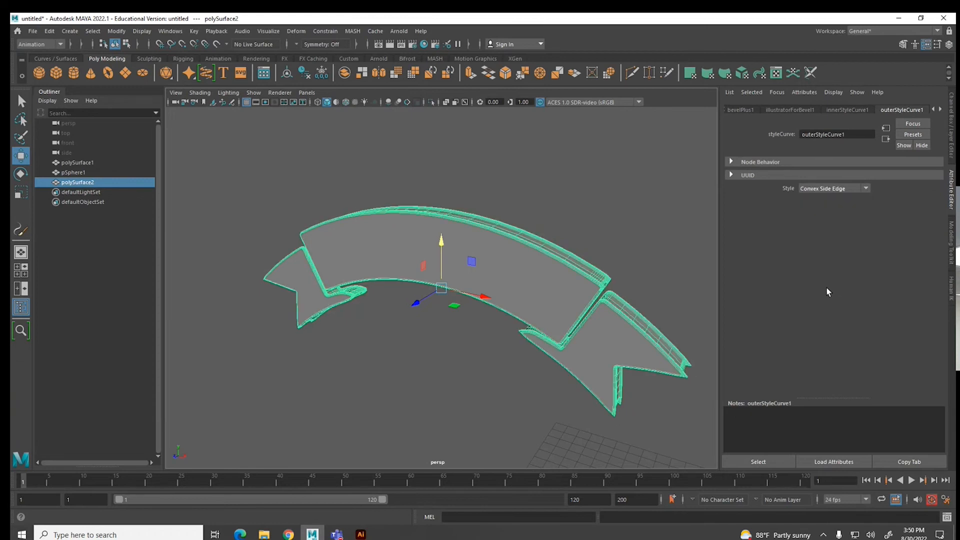
- Set the ribbon's Bevel Width to about 0.462 and its Bevel Depth to about 0.297
click(749, 110)
drag(864, 212, 906, 203)
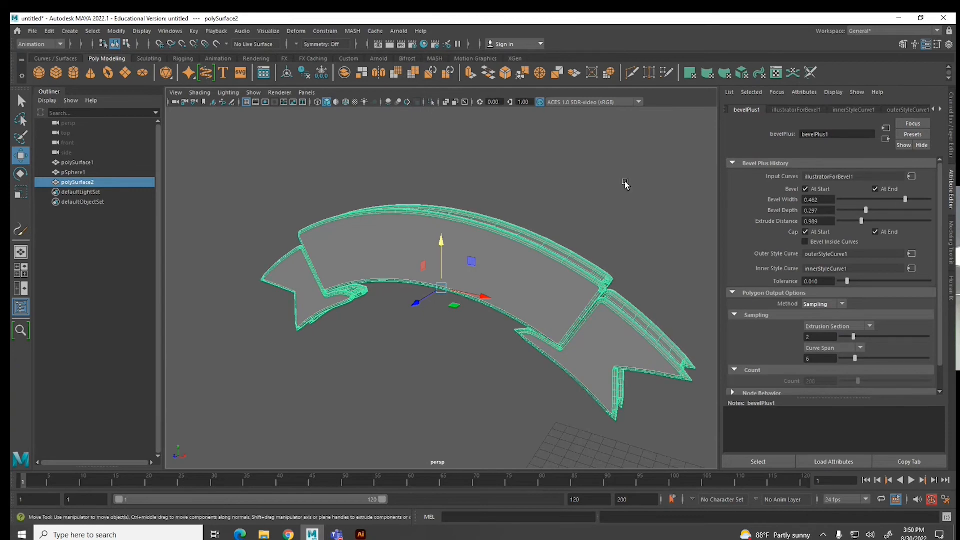
click(559, 214)
scroll(460, 268, down, 3)
scroll(398, 297, up, 6)
alt+drag(391, 298, 440, 275)
click(515, 254)
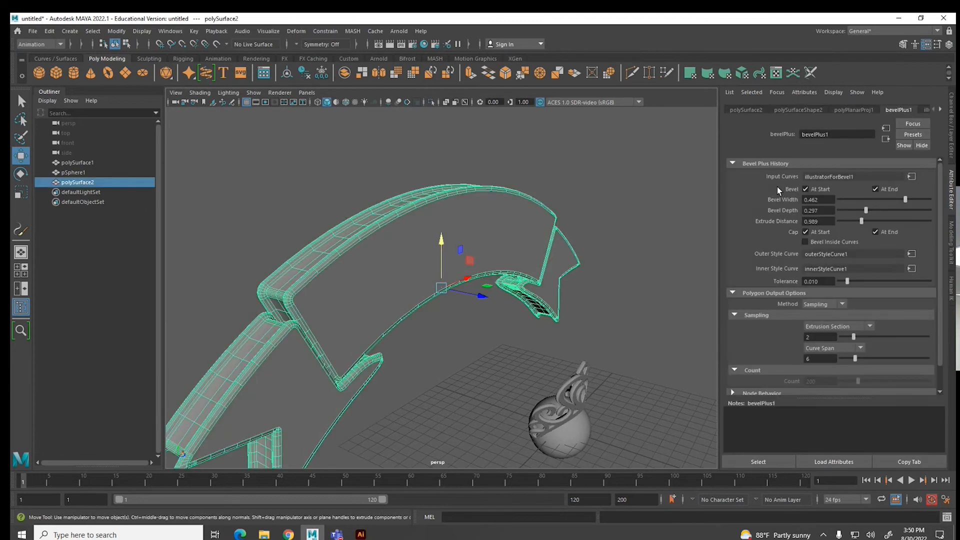
- Change the ribbon's outer bevel style to one that forms a raised rim around its front face
click(912, 254)
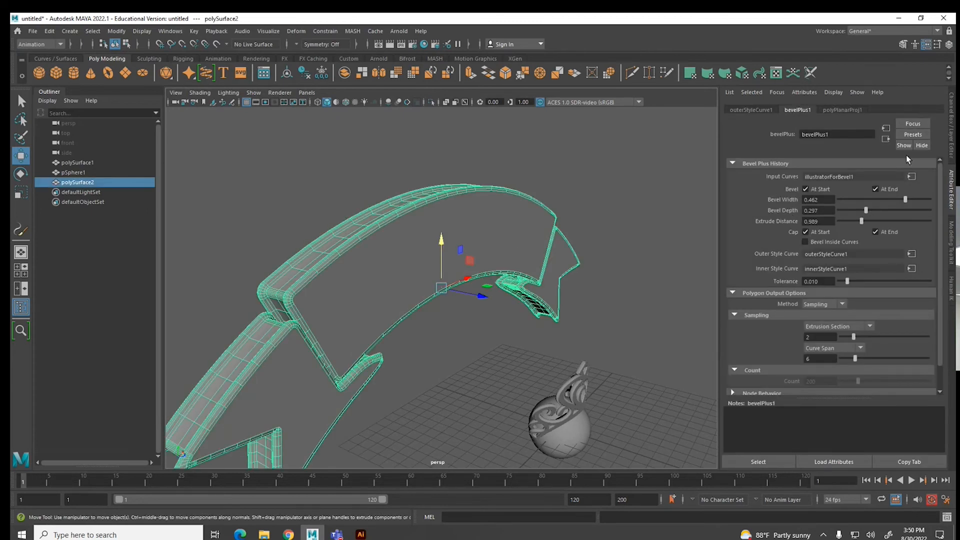
click(764, 111)
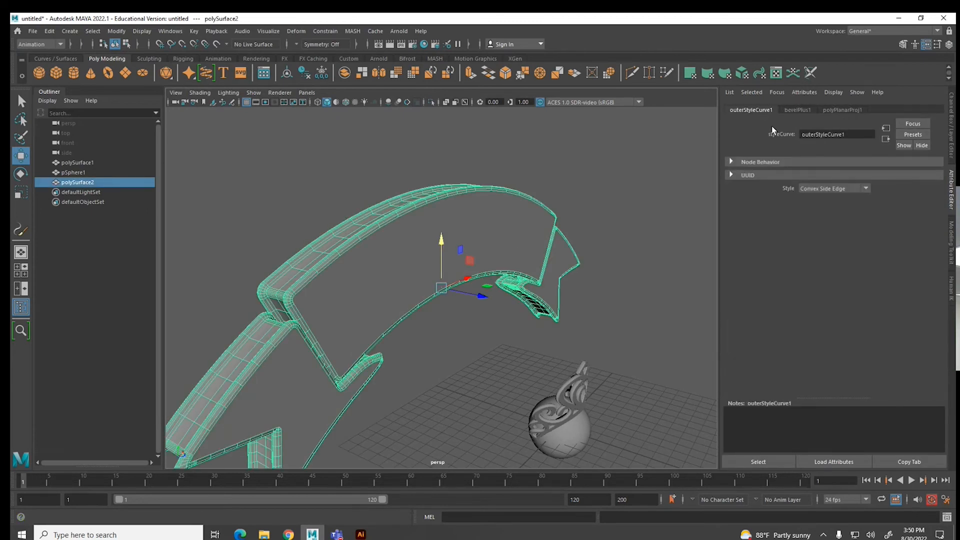
click(867, 188)
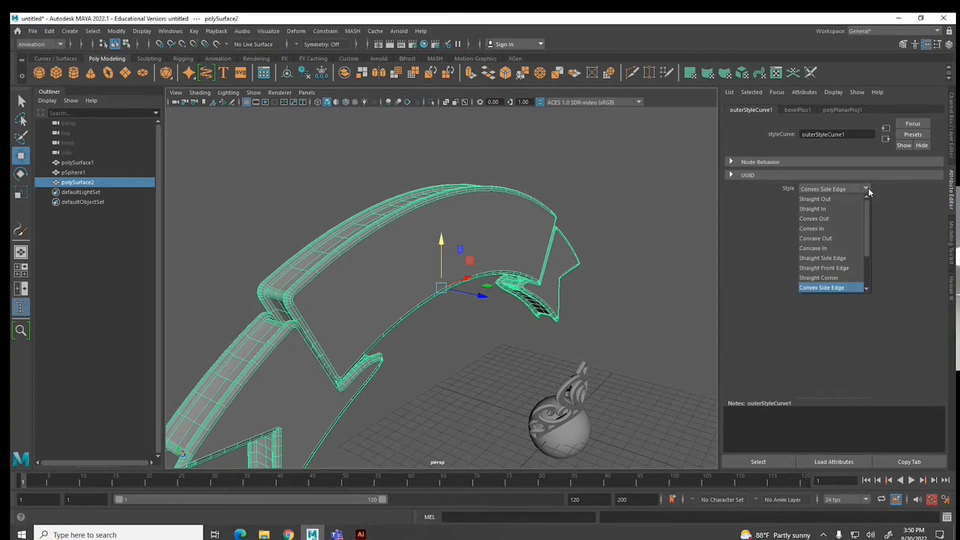
click(835, 268)
click(652, 274)
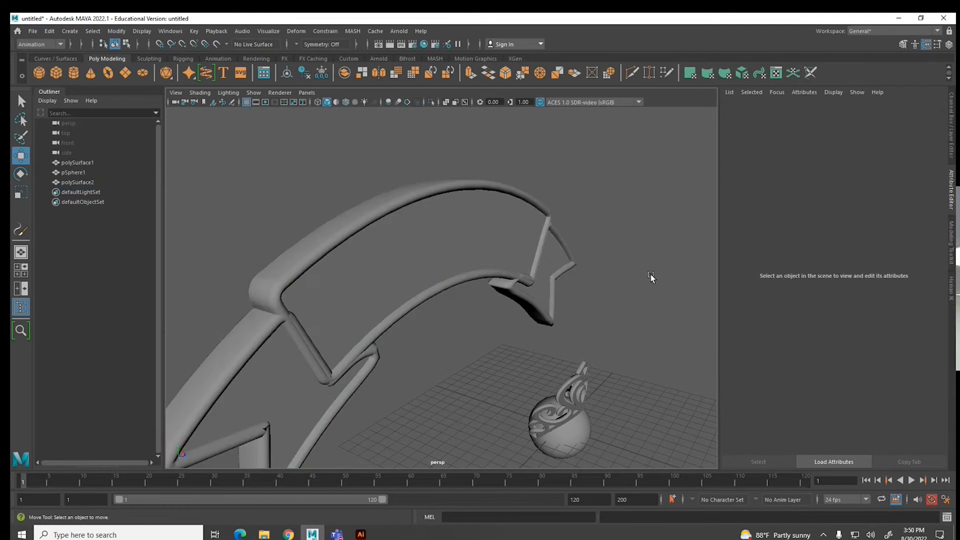
scroll(645, 273, down, 4)
mouse_move(646, 269)
alt+mouse_down()
mouse_move(584, 268)
mouse_move(585, 254)
mouse_move(632, 268)
alt+mouse_up()
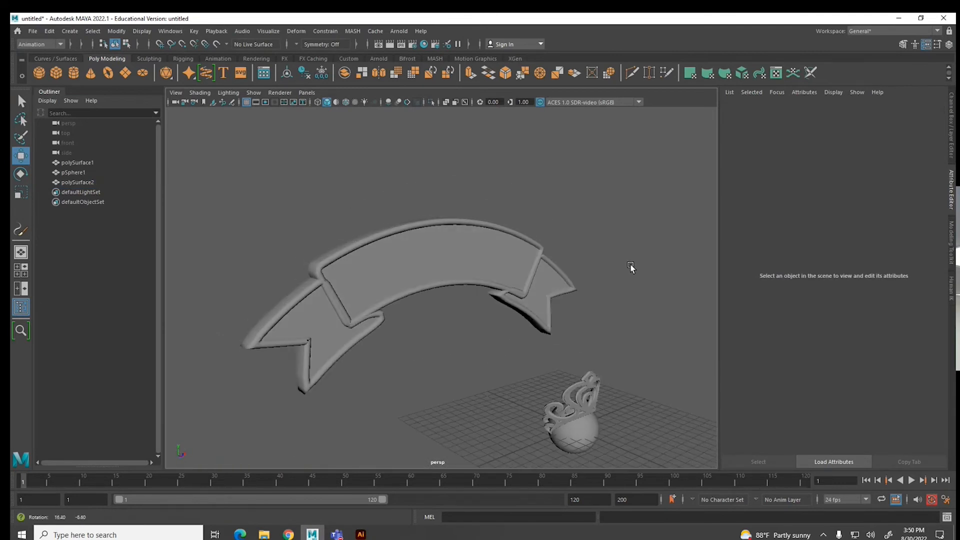
- Move the ribbon sideways and down onto the sphere at the centre of the grid
click(461, 266)
scroll(461, 267, down, 3)
drag(457, 270, 592, 279)
drag(570, 227, 573, 391)
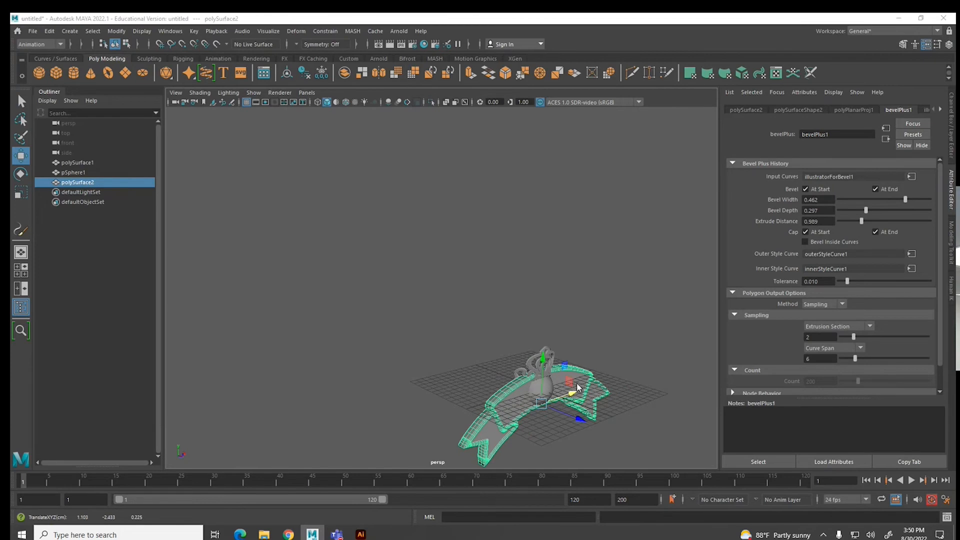
- Scale the ribbon down uniformly to about 0.708 in the front view
key(space)
key(space)
key(space)
drag(494, 310, 400, 342)
key(r)
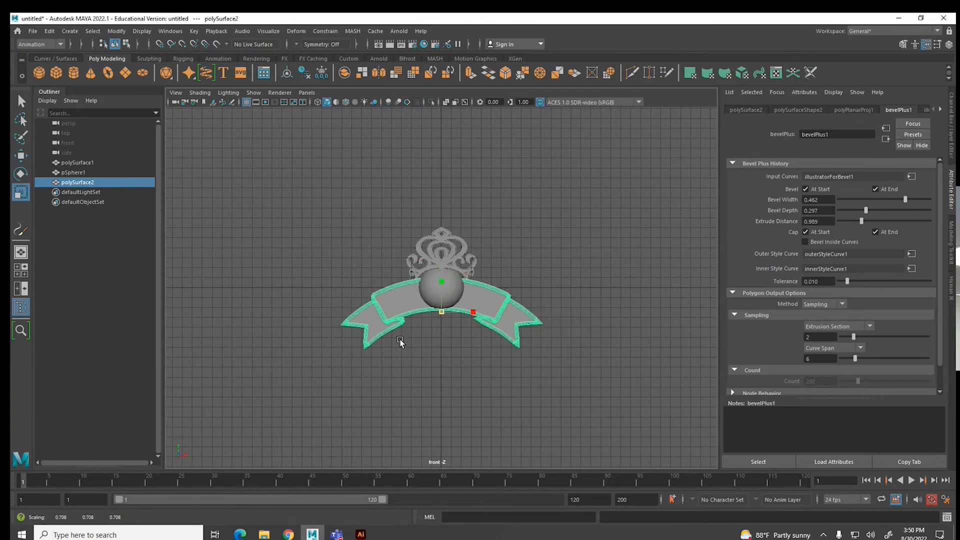
- Move the ribbon forward in the side view until it clears the front of the sphere, and raise it slightly
key(space)
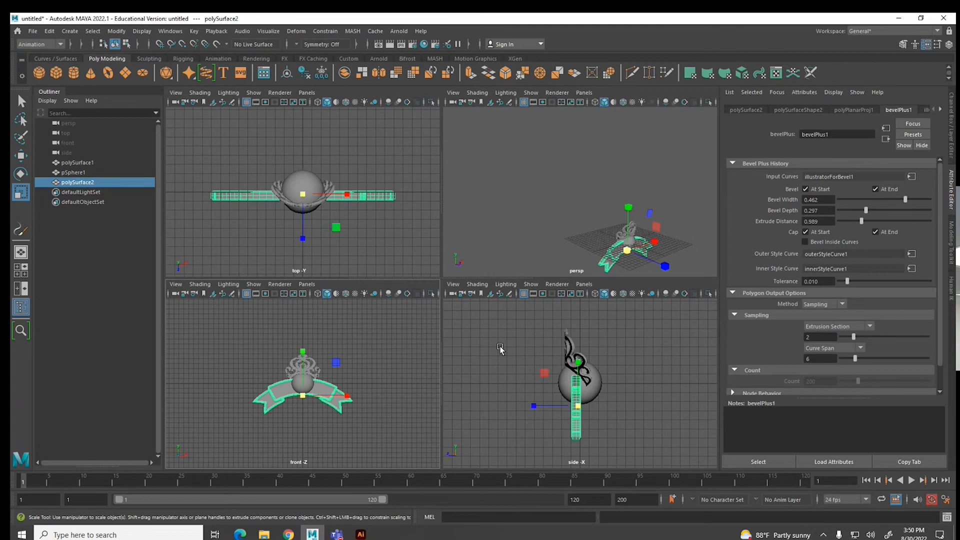
click(535, 407)
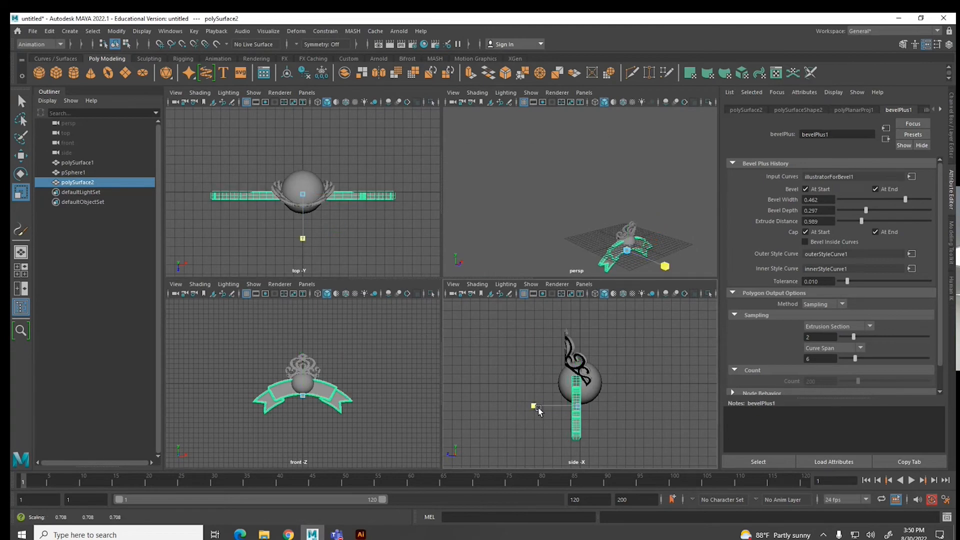
key(w)
drag(542, 407, 520, 408)
drag(556, 359, 558, 352)
- Scale the ribbon down uniformly to about 0.424 and raise it level with the middle of the sphere
key(r)
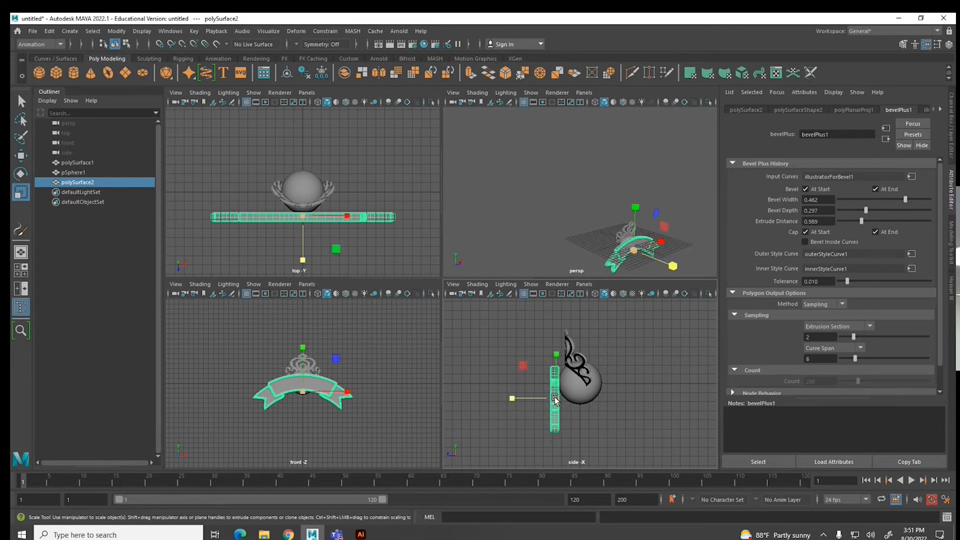
drag(555, 399, 525, 408)
key(w)
drag(557, 360, 558, 348)
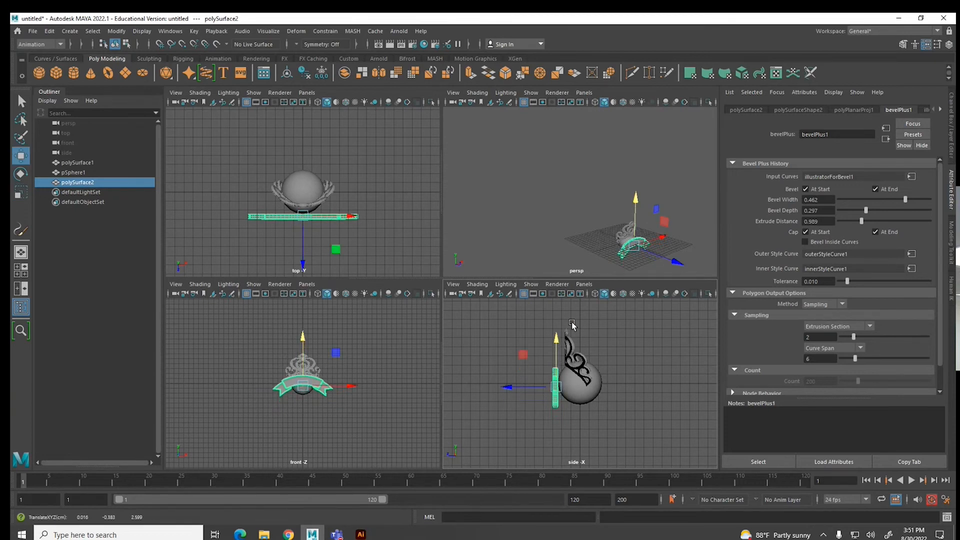
- Add a nonlinear Bend deformer to the ribbon
key(space)
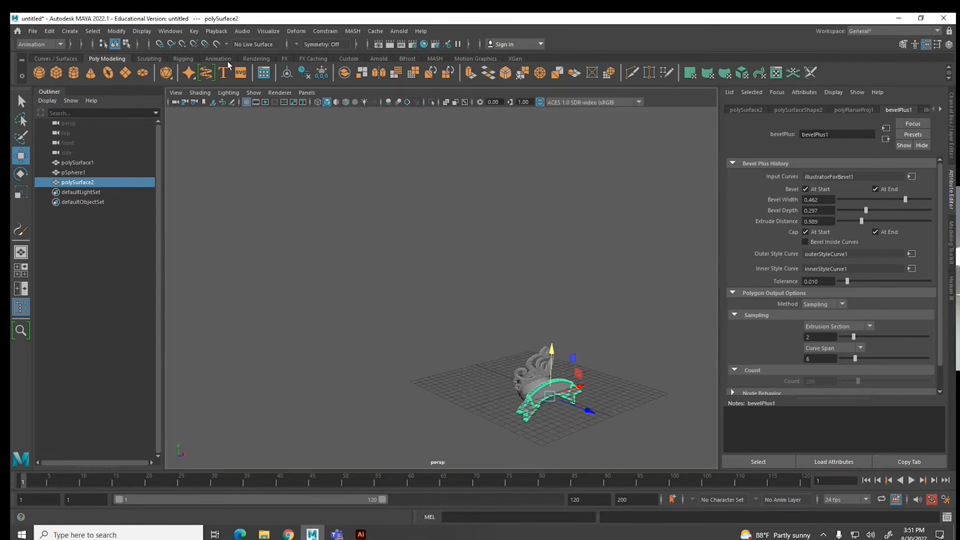
key(f)
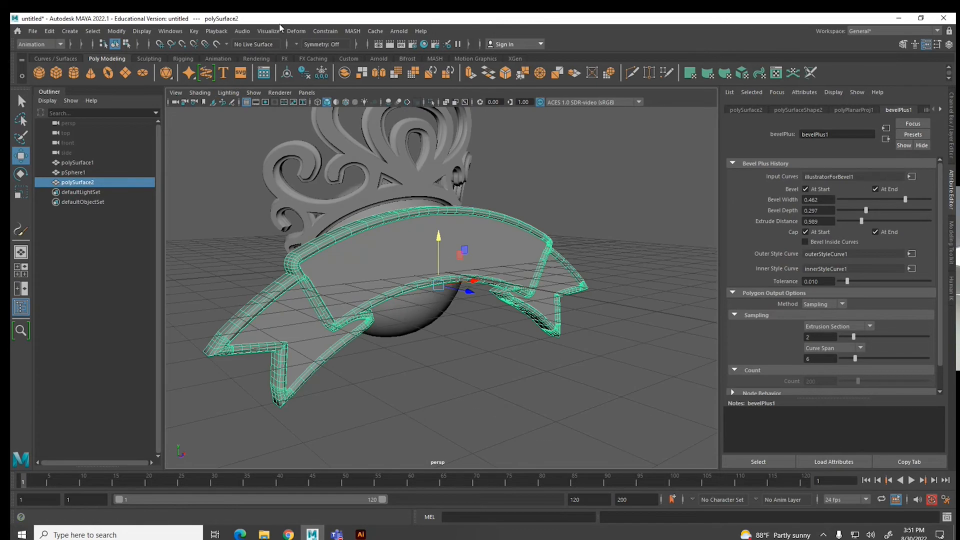
click(296, 31)
mouse_move(315, 211)
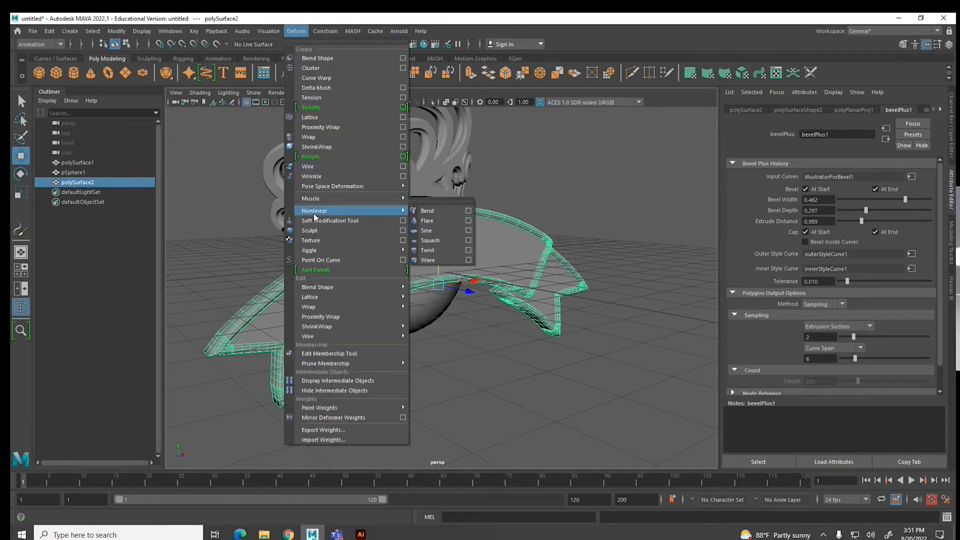
click(438, 212)
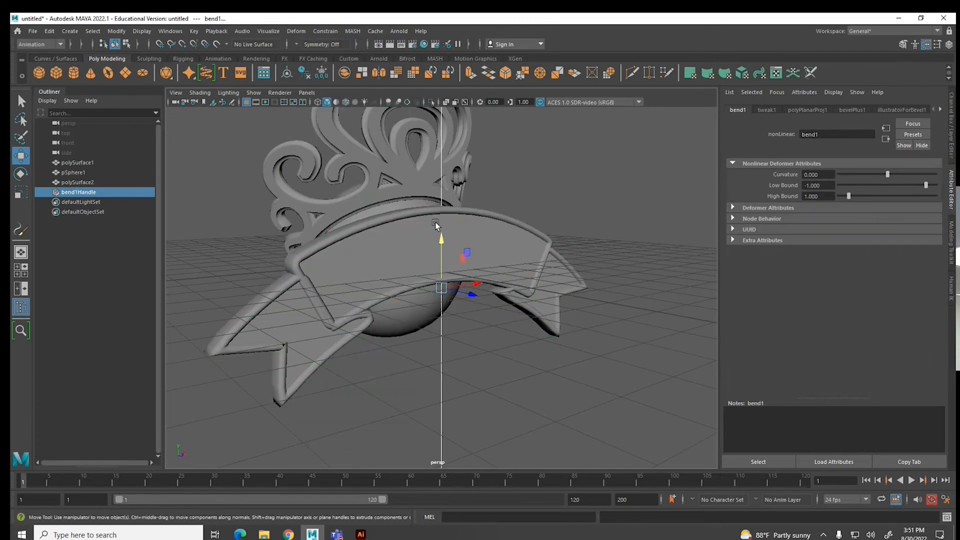
- Orient the bend handle horizontally across the ribbon with Rotate Z at -90 and Rotate Y at 90
key(e)
drag(414, 262, 461, 261)
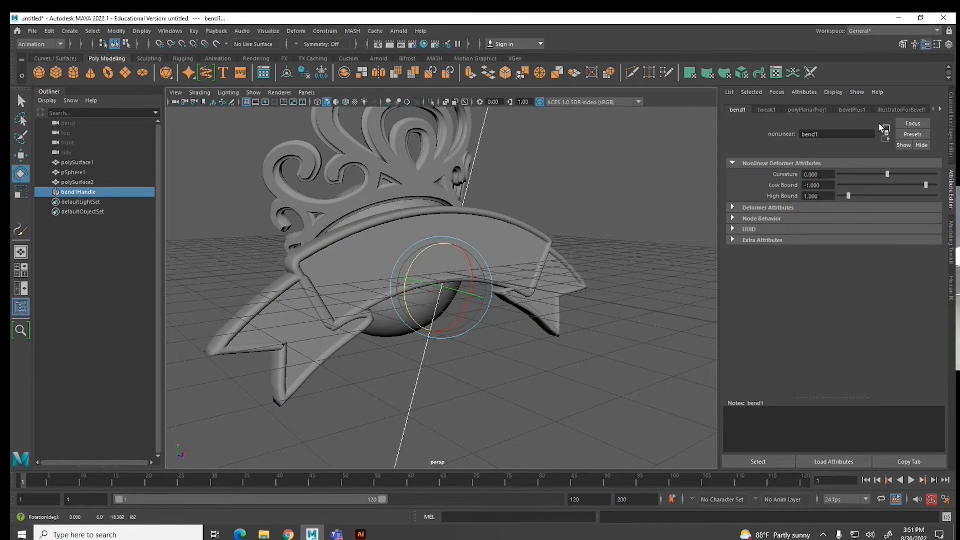
key(ctrl+a)
click(934, 161)
text(-90)
key(Return)
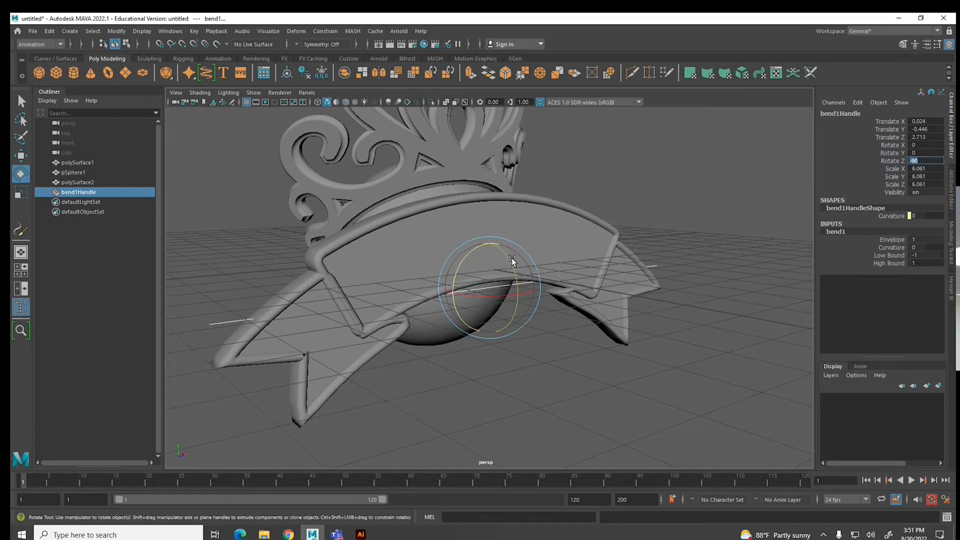
drag(511, 258, 650, 251)
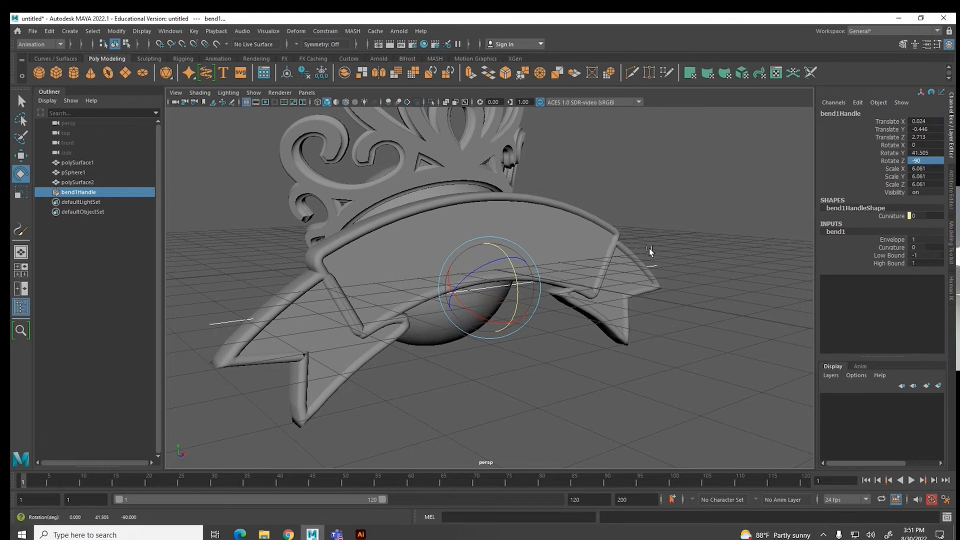
double_click(925, 152)
key(Return)
- Set the bend's Curvature to about 154.7 so the ribbon wraps around the sphere
click(887, 248)
middle_drag(551, 361, 618, 344)
alt+drag(593, 336, 450, 328)
- Reposition the bend handle to about -0.401 in Translate Y and 2.255 in Translate Z
key(w)
mouse_move(491, 242)
mouse_down()
mouse_move(490, 255)
mouse_move(487, 189)
mouse_move(494, 295)
mouse_move(488, 232)
mouse_move(483, 253)
mouse_move(484, 242)
mouse_up()
mouse_move(463, 287)
mouse_down()
mouse_move(442, 287)
mouse_move(479, 286)
mouse_up()
alt+drag(394, 300, 512, 294)
alt+drag(513, 294, 470, 295)
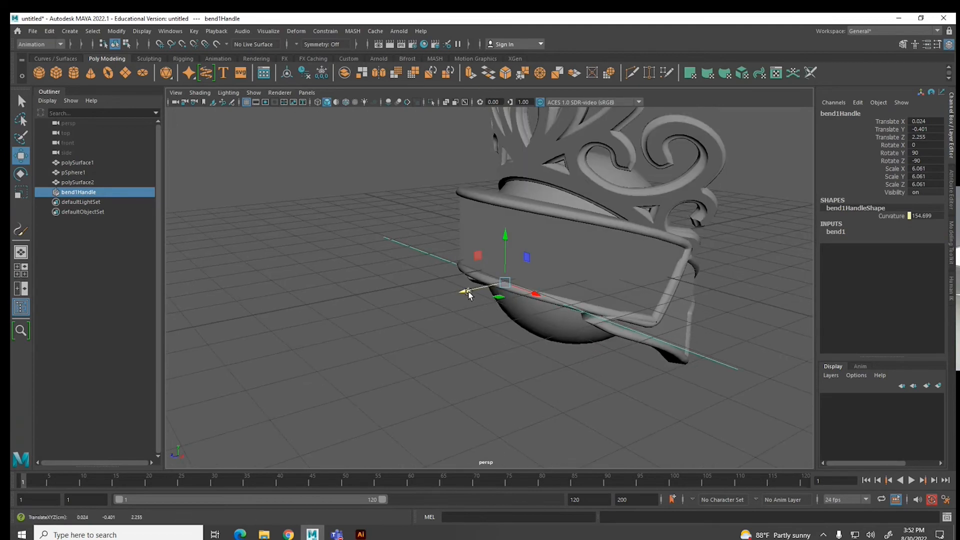
- Fine-tune the bend's Curvature to about 153.55 while checking the wrap from the top view
click(836, 232)
click(892, 247)
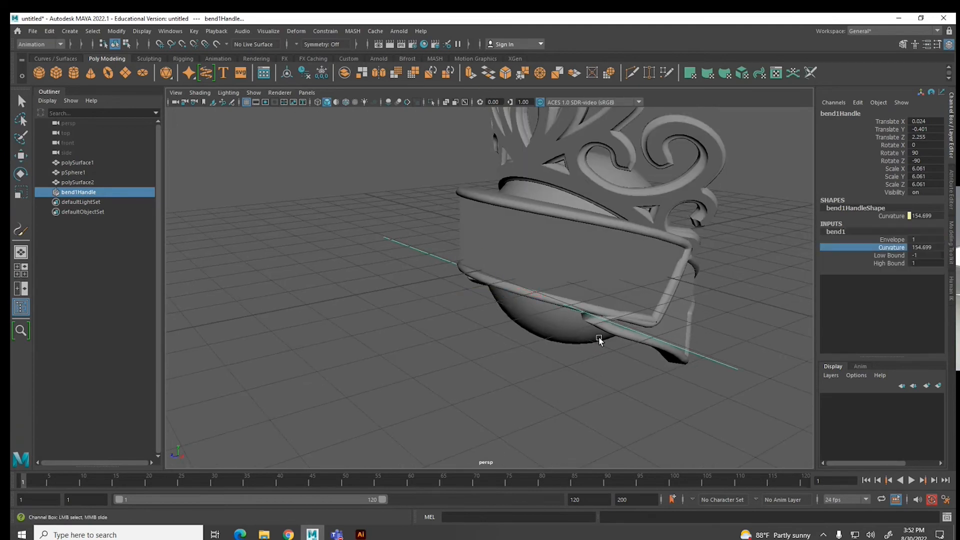
mouse_move(599, 338)
middle_down()
mouse_move(609, 335)
mouse_move(600, 336)
middle_up()
alt+drag(600, 336, 491, 373)
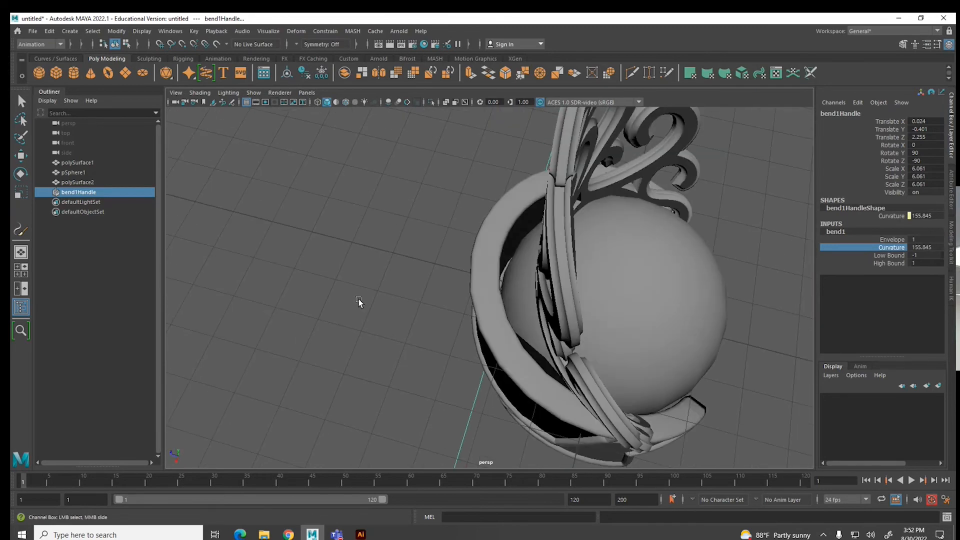
key(space)
key(space)
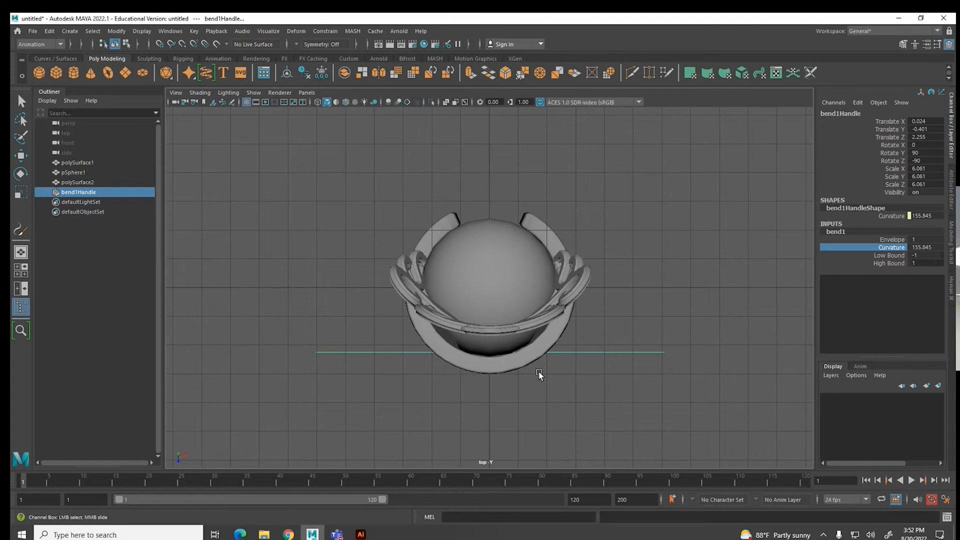
middle_drag(700, 296, 686, 297)
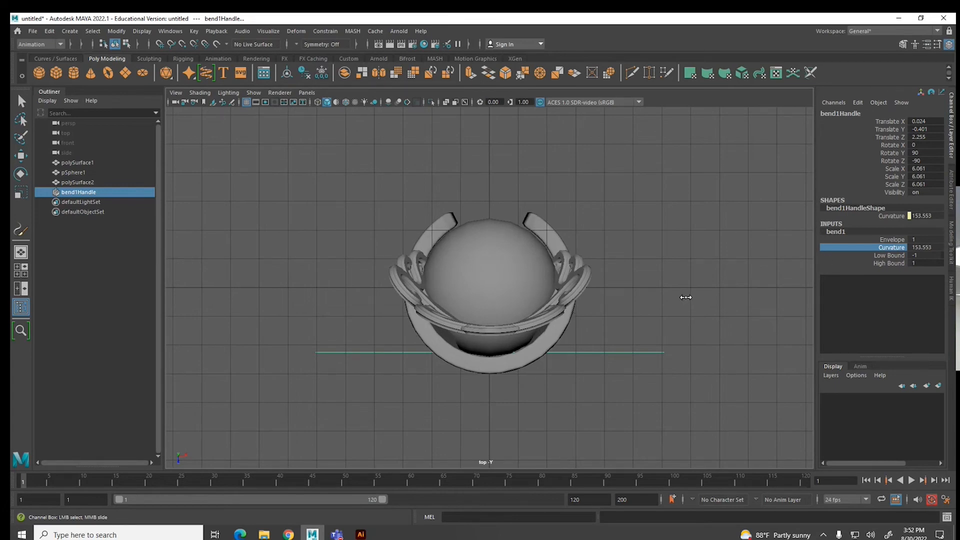
- Delete the bent ribbon's construction history and center its pivot
click(553, 230)
key(w)
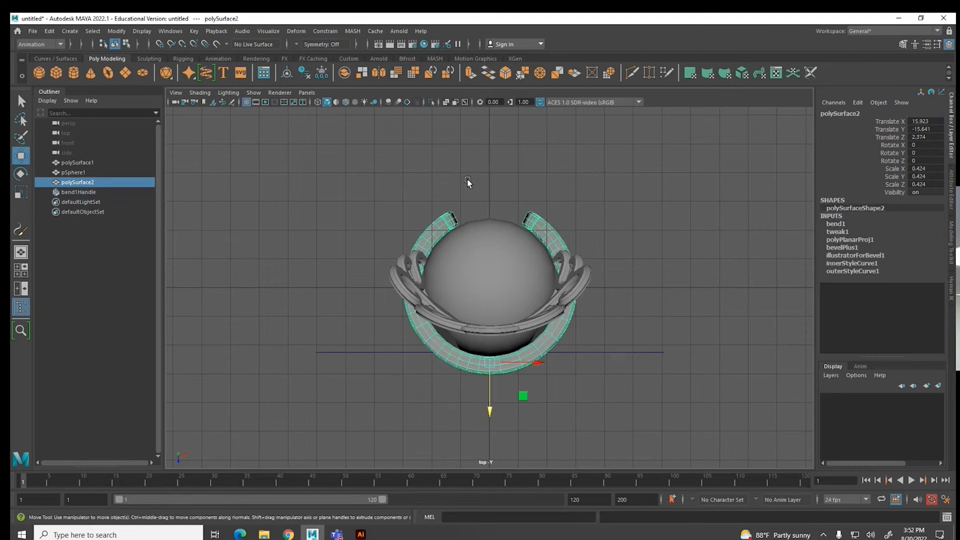
click(50, 31)
mouse_move(165, 149)
click(205, 150)
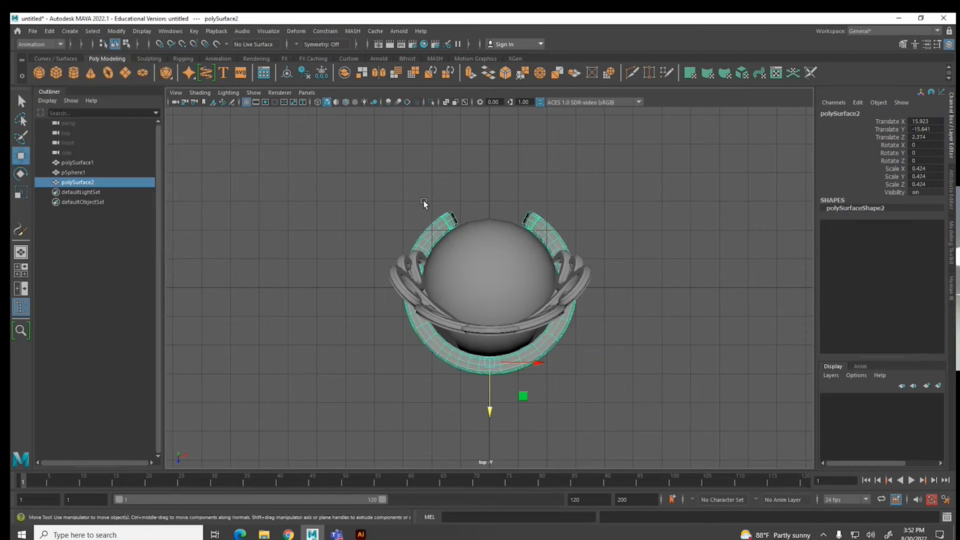
click(116, 31)
click(140, 105)
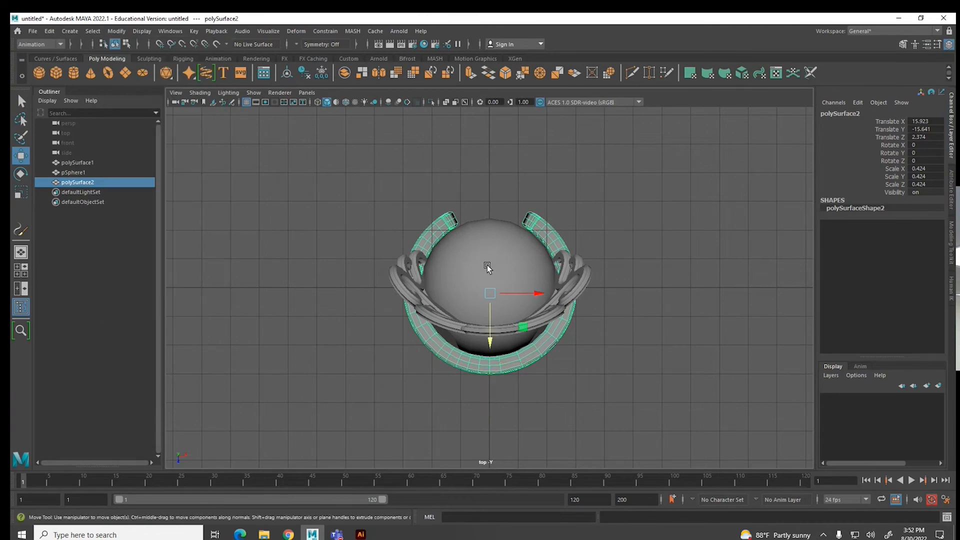
- Scale the ribbon down uniformly to about 0.374
key(r)
drag(497, 290, 473, 297)
key(space)
key(space)
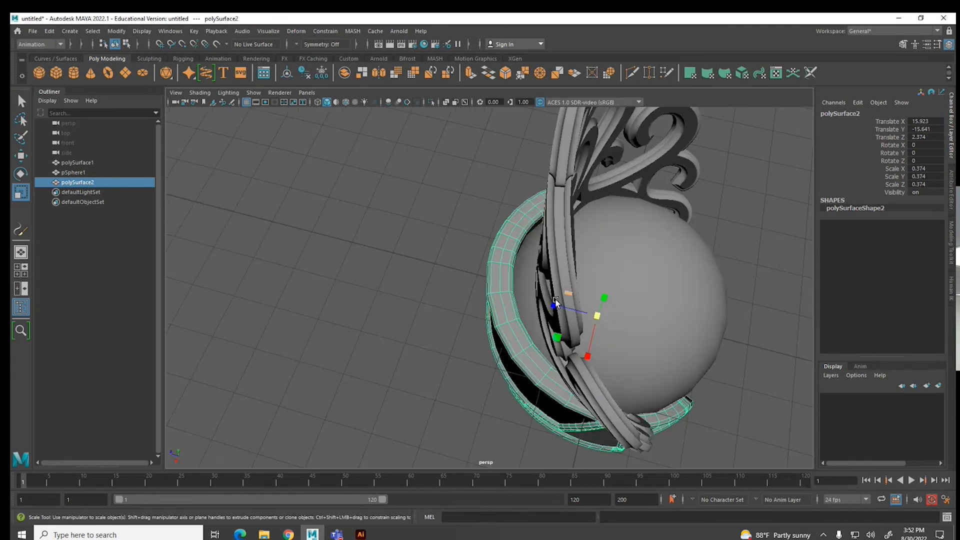
- Move the ribbon down and forward around the sphere to about -16.199 in Translate Y and 2.997 in Translate Z
alt+drag(479, 333, 560, 295)
key(w)
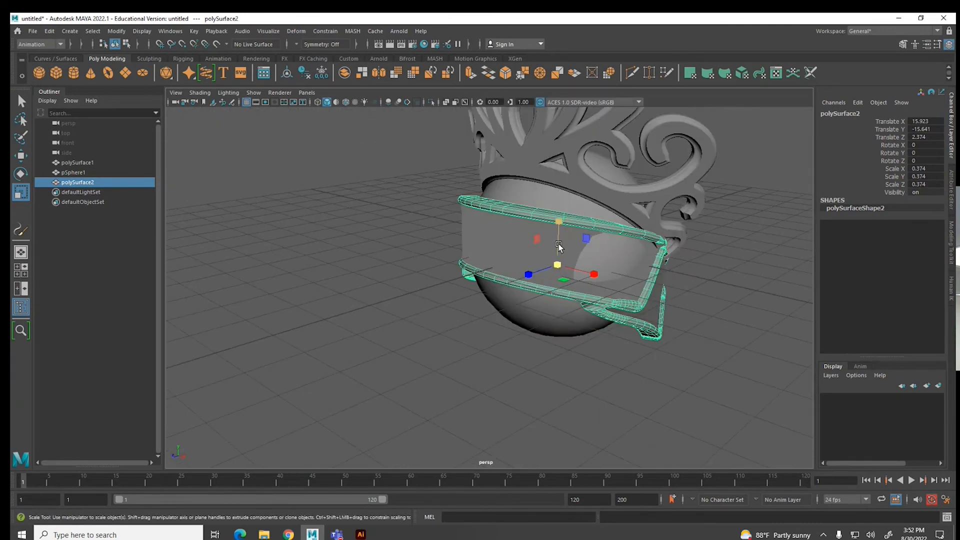
drag(557, 224, 557, 246)
drag(526, 296, 523, 296)
alt+drag(573, 315, 526, 305)
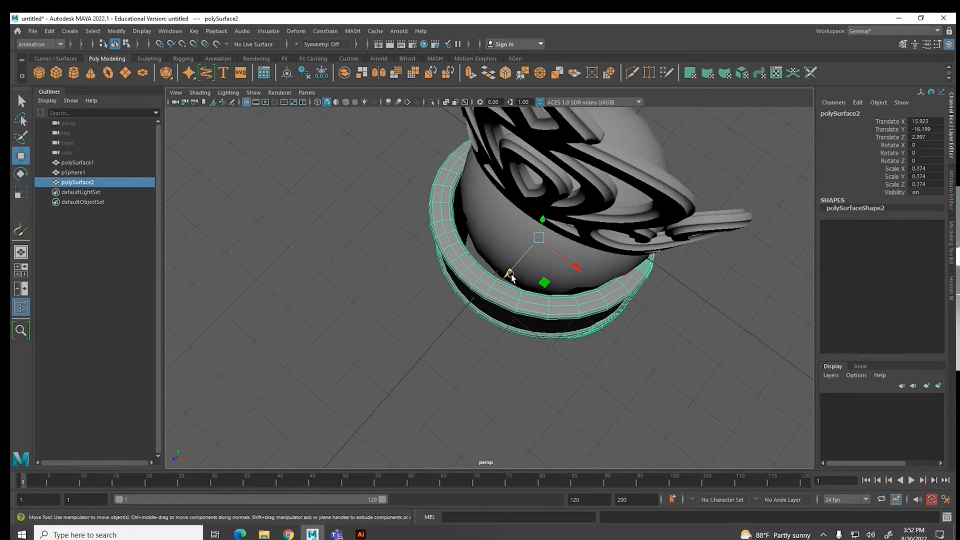
- Fit the ribbon more closely to the sphere at about -16.482 in Translate Y and 2.612 in Translate Z
key(r)
middle_drag(572, 264, 575, 267)
mouse_move(508, 270)
middle_down()
mouse_move(507, 278)
mouse_move(521, 257)
middle_up()
key(w)
alt+drag(520, 257, 431, 266)
drag(597, 266, 595, 283)
alt+drag(391, 345, 500, 300)
mouse_move(397, 276)
mouse_down()
mouse_move(395, 325)
mouse_move(394, 222)
mouse_move(397, 278)
mouse_up()
drag(442, 324, 382, 341)
- Scale the ribbon uniformly to about 0.331 and lower it to about -17.214 in Translate Y
key(r)
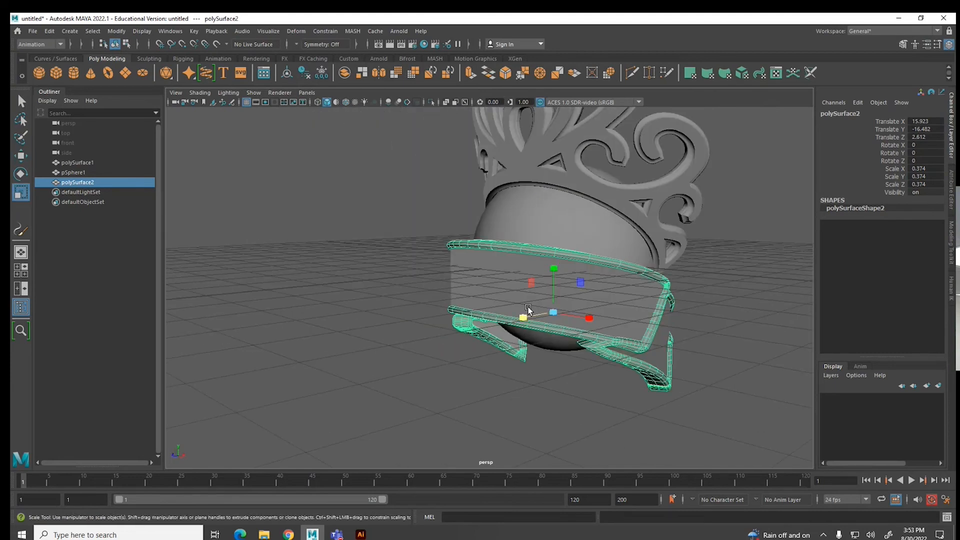
drag(551, 310, 531, 320)
key(w)
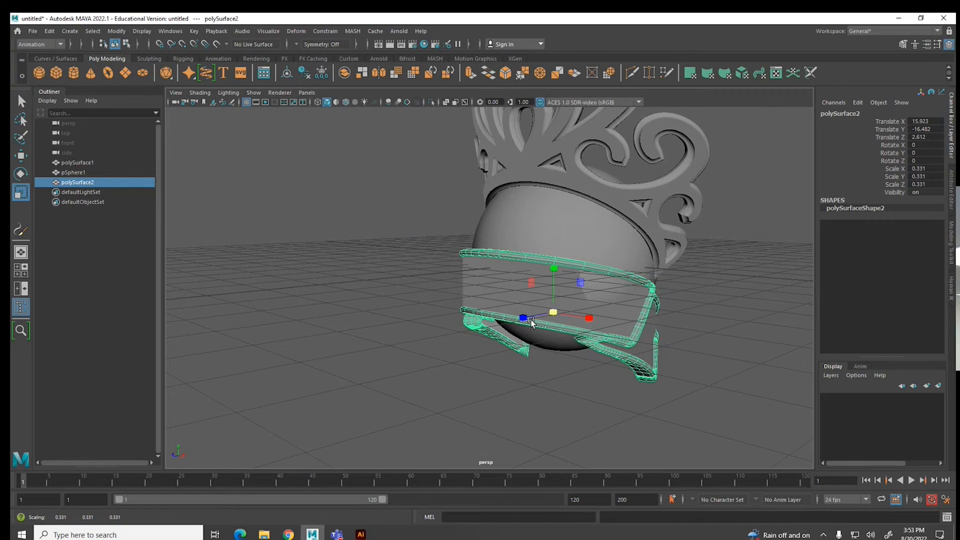
drag(555, 265, 557, 292)
- Tilt the ribbon to about 18.074 in Rotate X and raise it to about -16.763 in Translate Y
alt+drag(322, 325, 435, 345)
key(e)
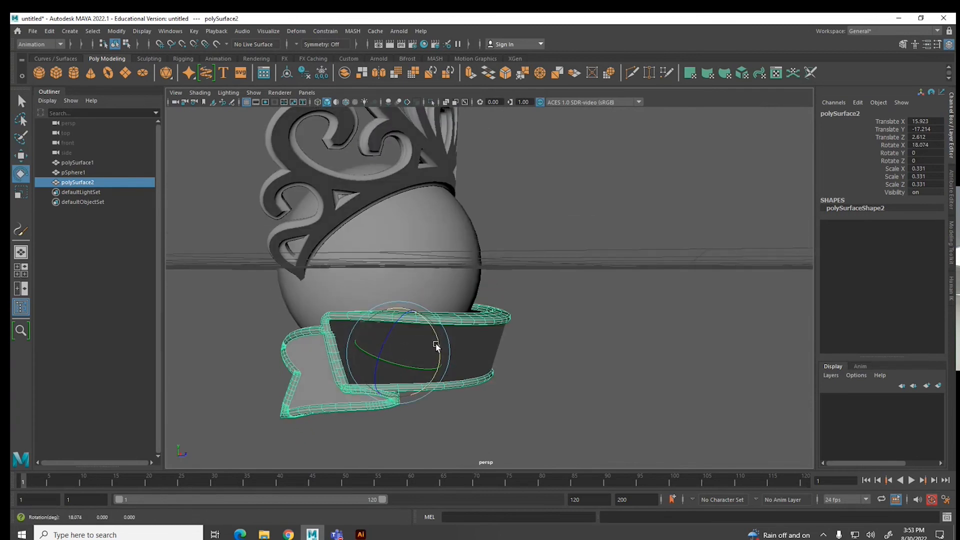
key(w)
drag(398, 303, 346, 340)
- Enlarge the ribbon slightly to a uniform scale of about 0.337 and deselect it
key(r)
drag(569, 331, 576, 330)
click(293, 203)
alt+drag(293, 203, 232, 266)
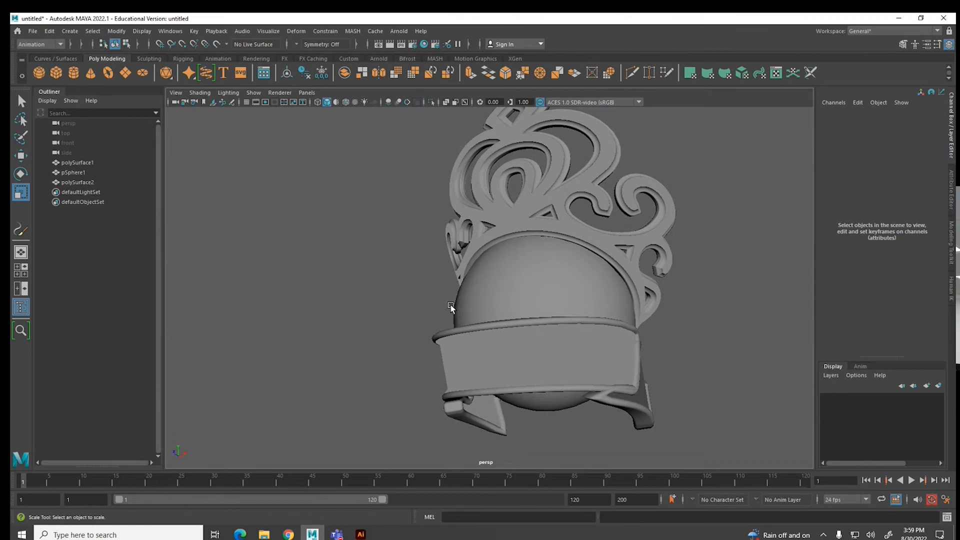
drag(451, 306, 500, 350)
click(515, 220)
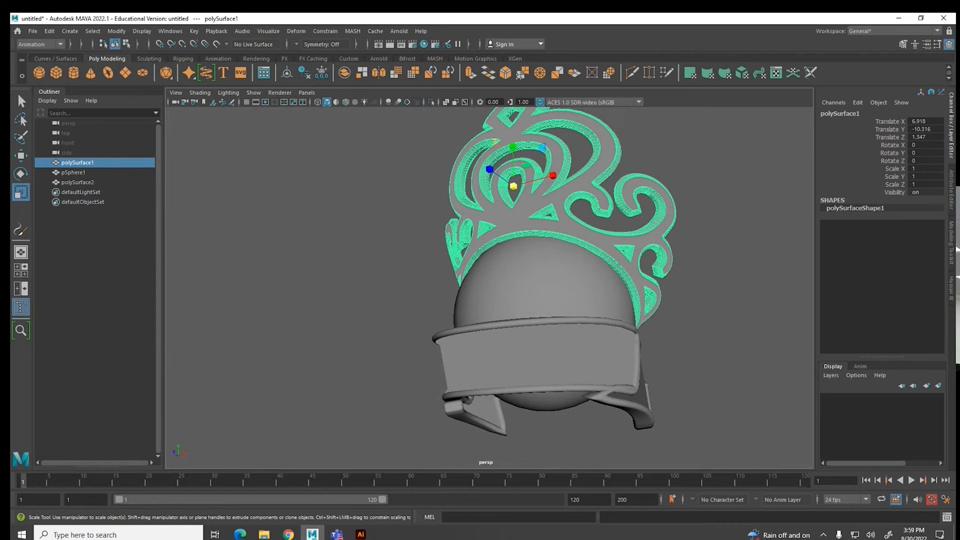
click(538, 357)
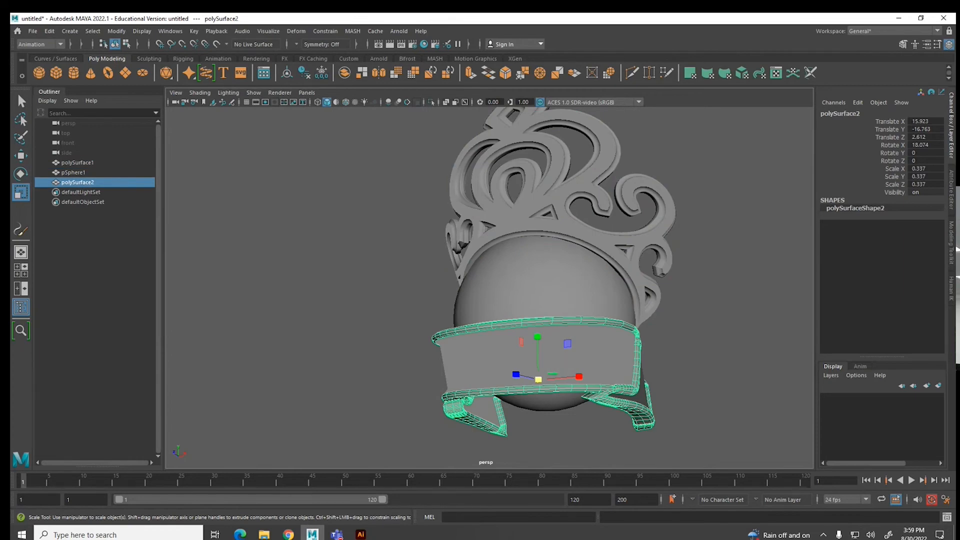
click(520, 220)
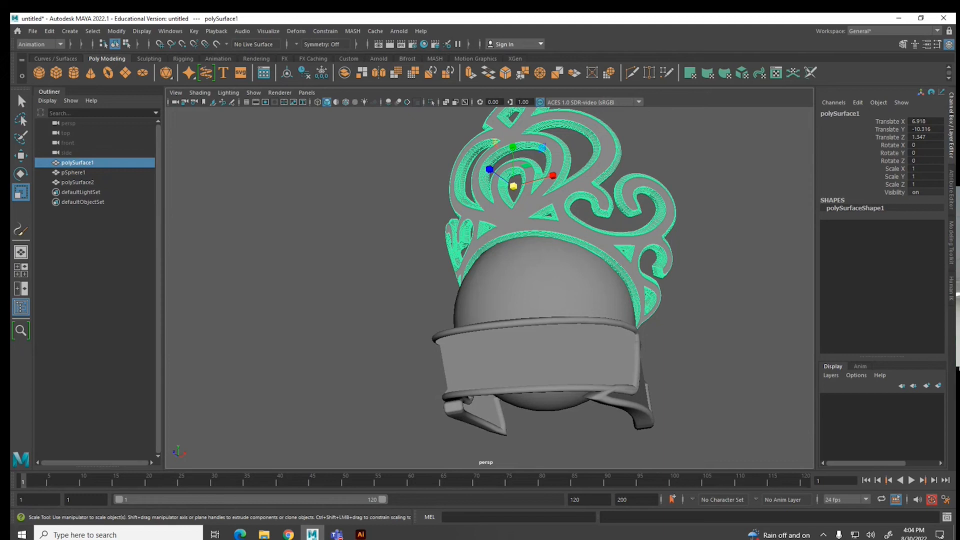
click(400, 239)
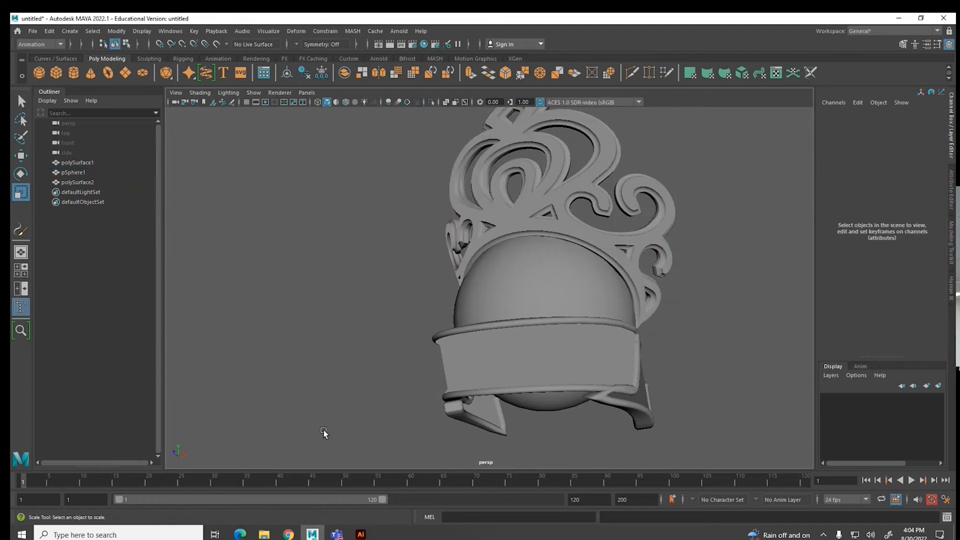
- Switch to Chrome, close the ribbon image preview and search Google Images for "lego block"
click(288, 534)
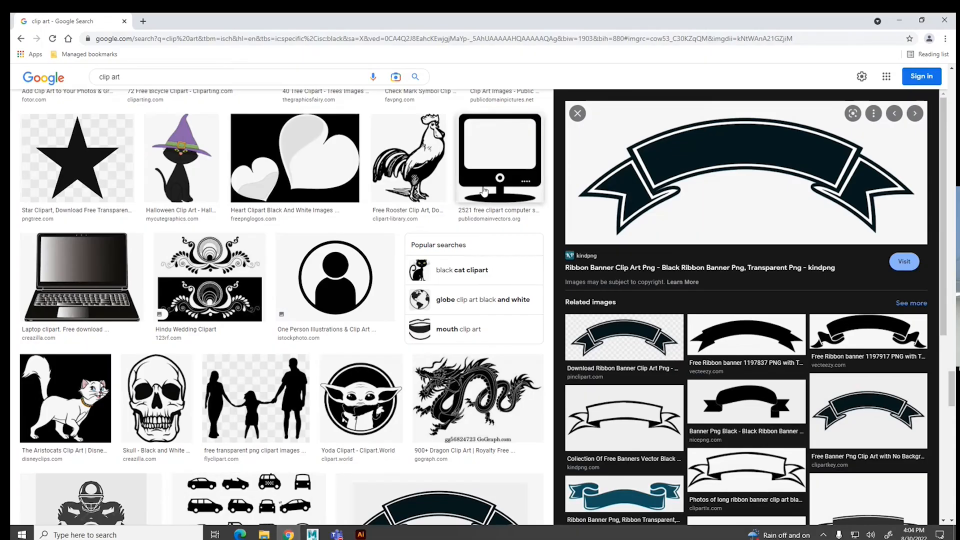
click(577, 113)
triple_click(128, 77)
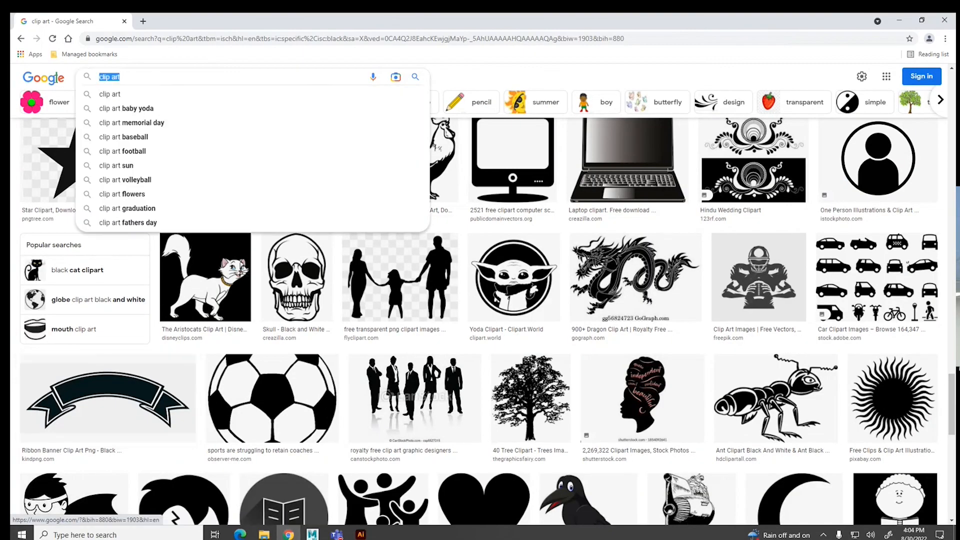
text(legg)
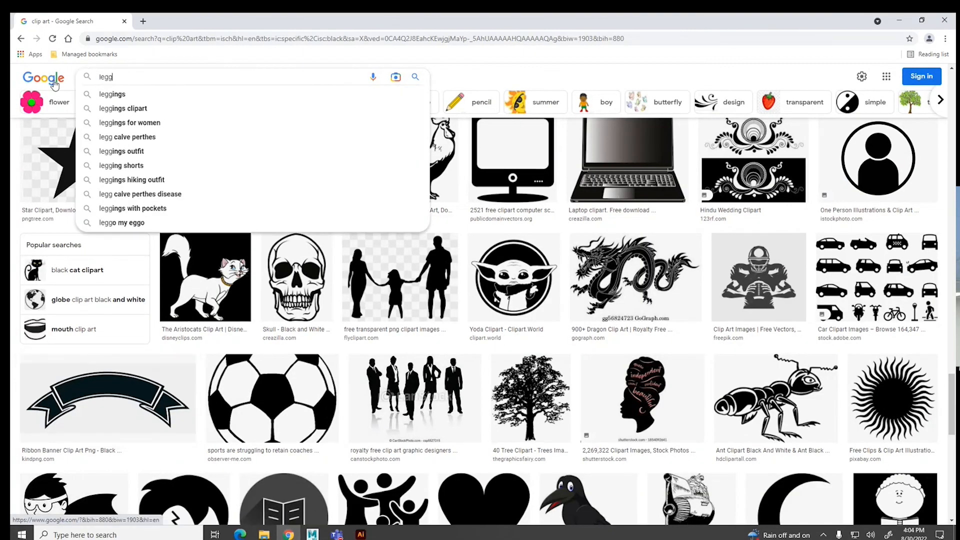
text(o block)
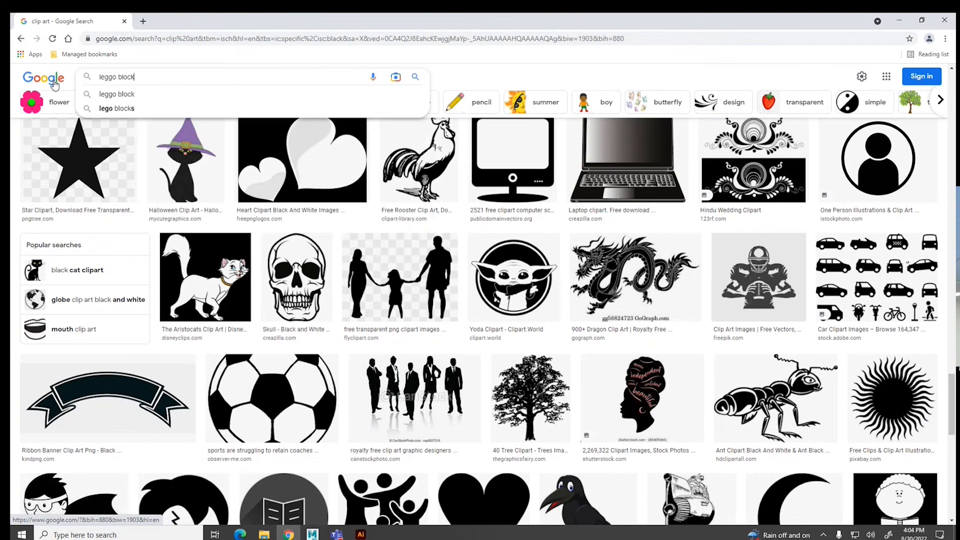
key(Return)
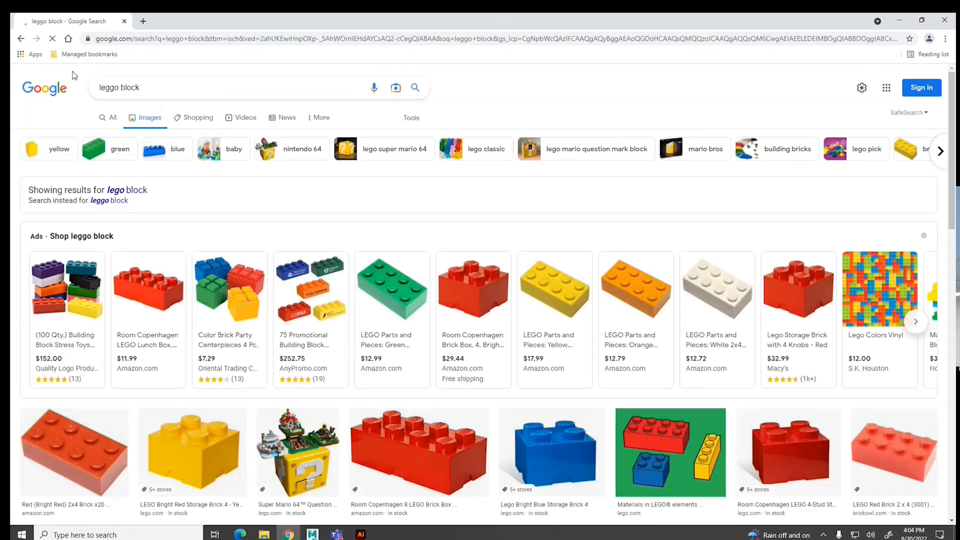
click(117, 88)
key(BackSpace)
key(Return)
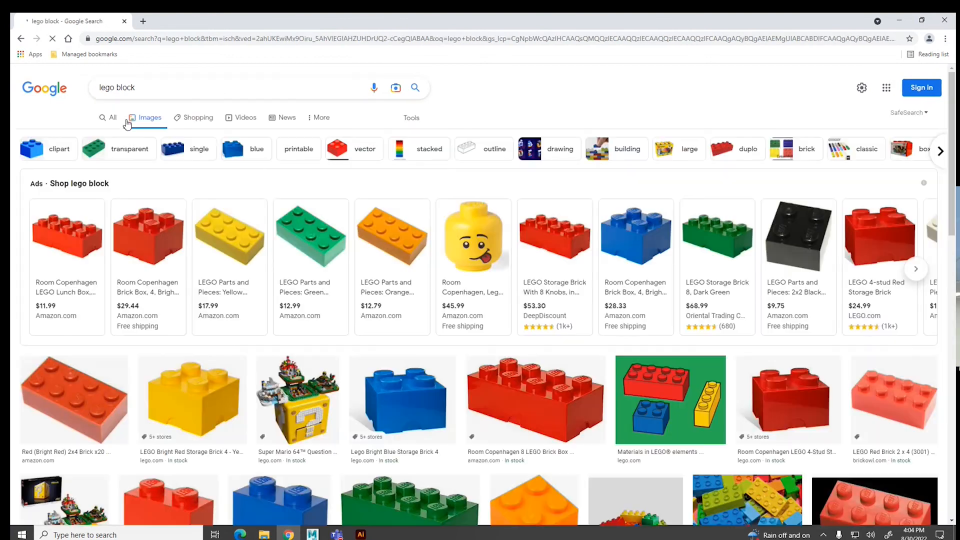
- Filter the lego block images to the color black and browse them for a simple brick graphic
click(403, 122)
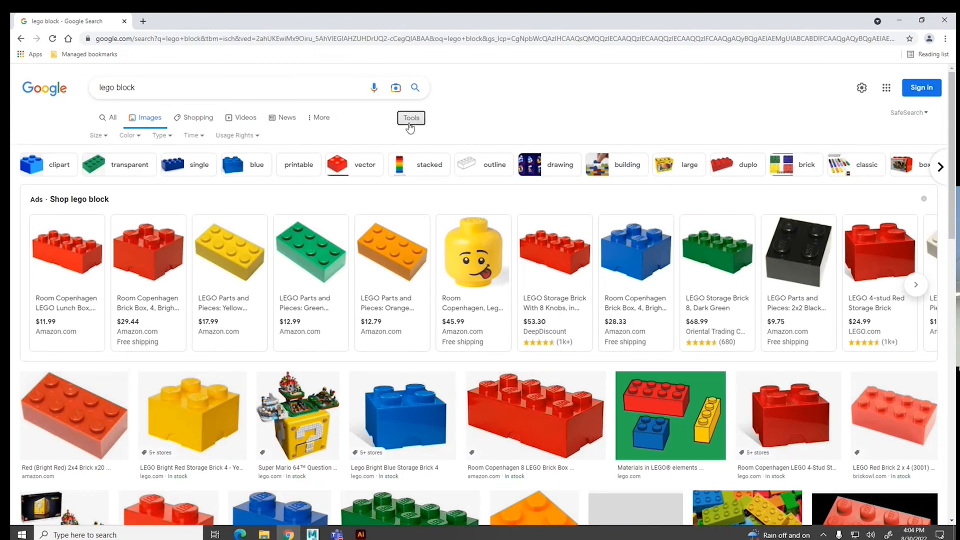
click(129, 135)
click(145, 218)
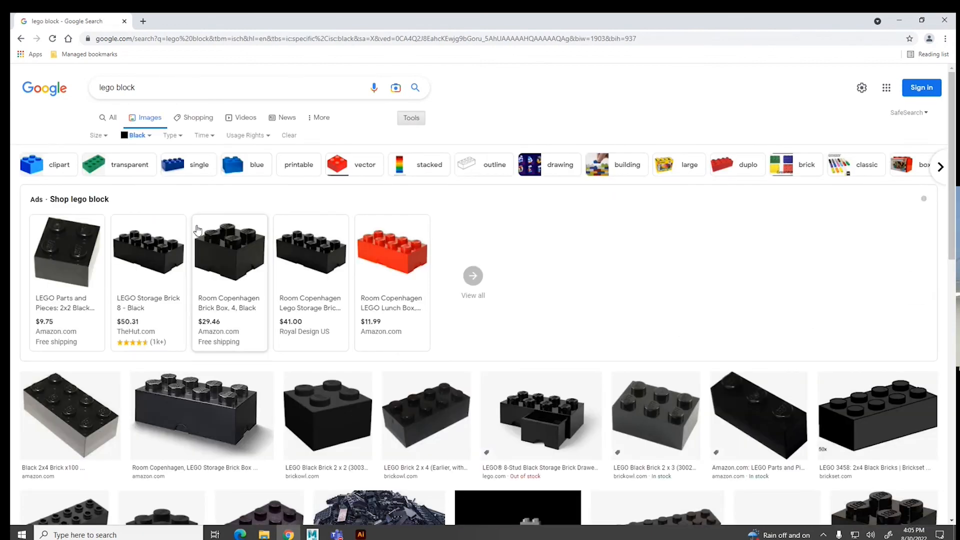
scroll(199, 250, down, 5)
scroll(199, 251, down, 7)
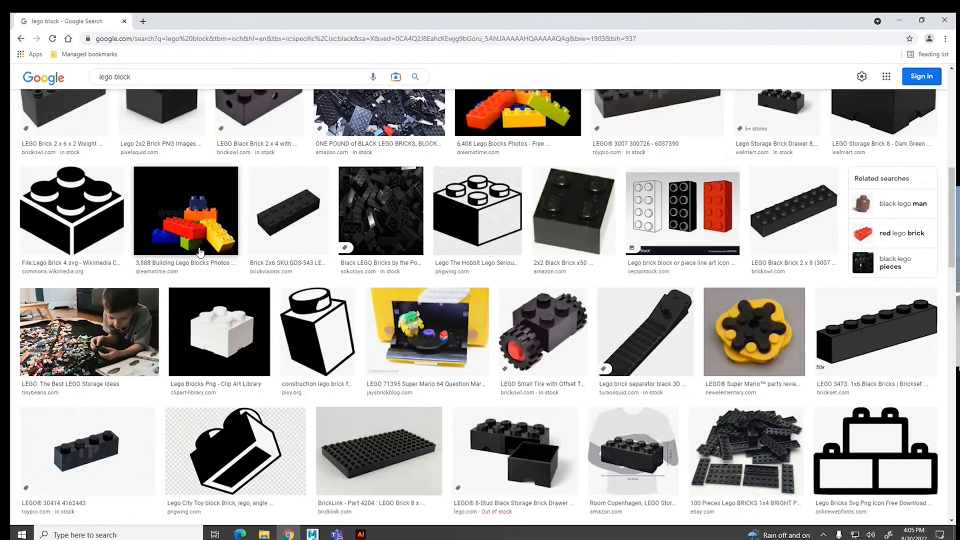
scroll(199, 250, down, 12)
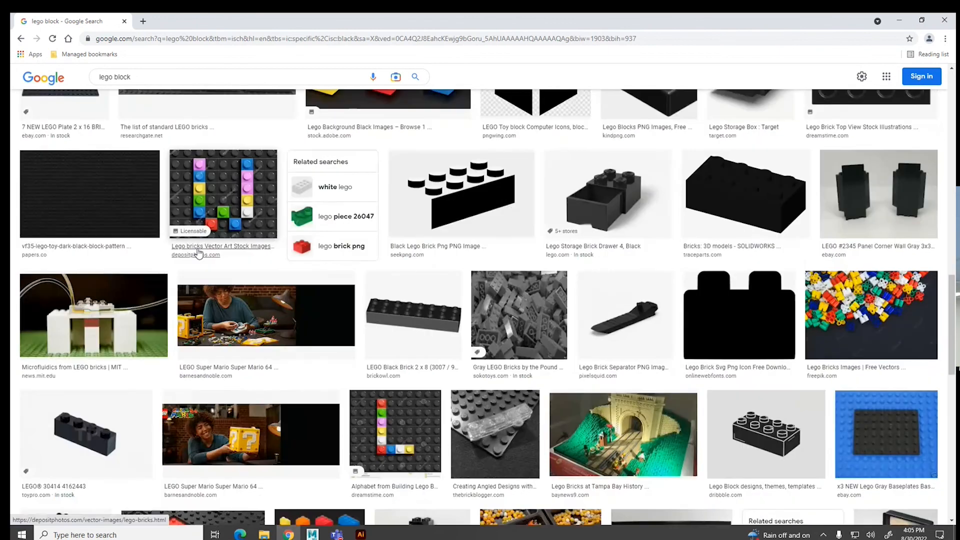
scroll(200, 256, up, 4)
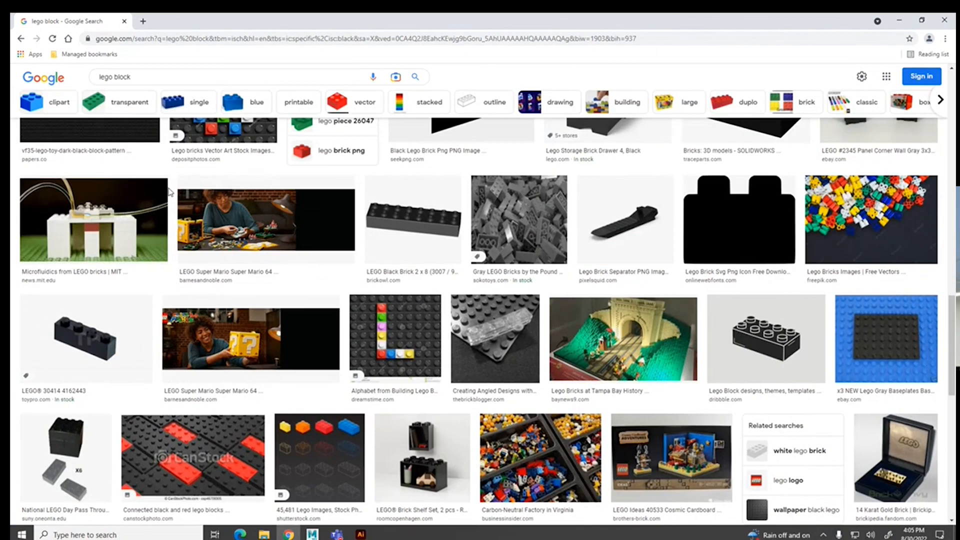
- Search Google Images for "lego block drawing"
double_click(112, 74)
click(173, 74)
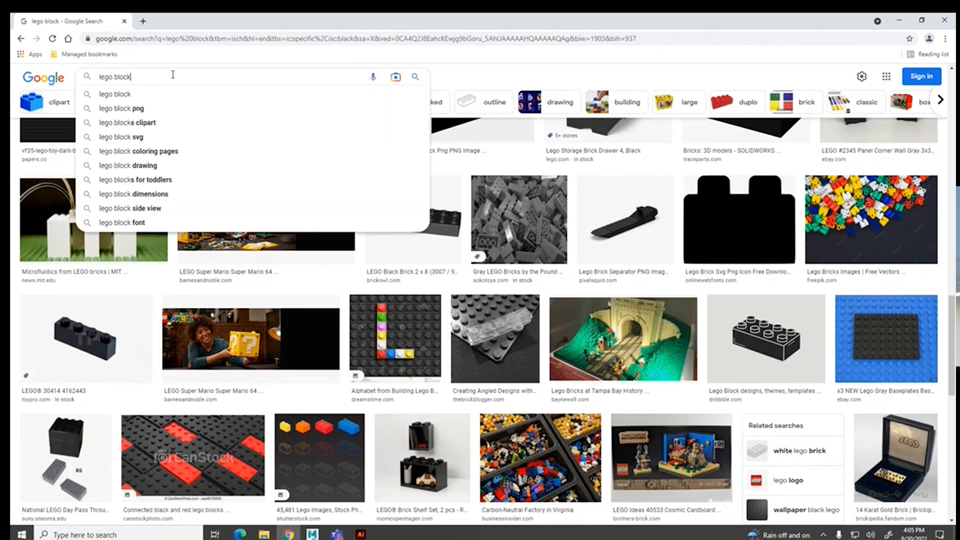
text(drawing)
key(Return)
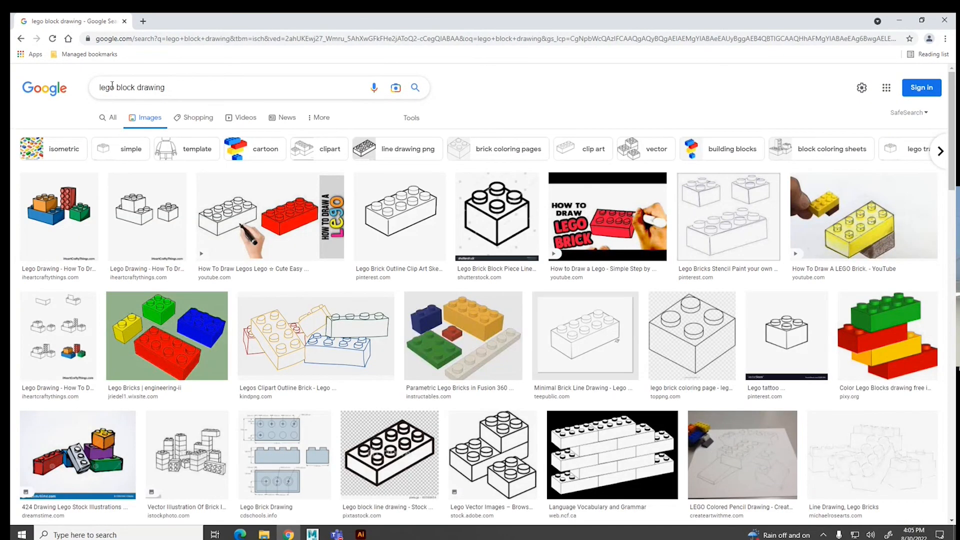
- Shorten the image search to "lego drawing" and browse the results for a usable line drawing
click(113, 87)
double_click(112, 87)
double_click(125, 87)
click(131, 87)
key(BackSpace)
key(BackSpace)
key(BackSpace)
key(BackSpace)
key(BackSpace)
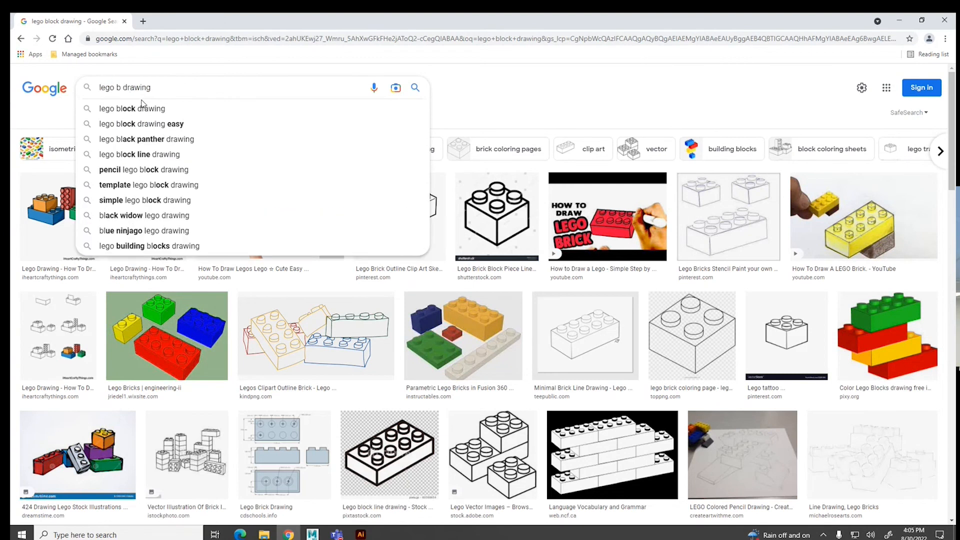
key(BackSpace)
key(Return)
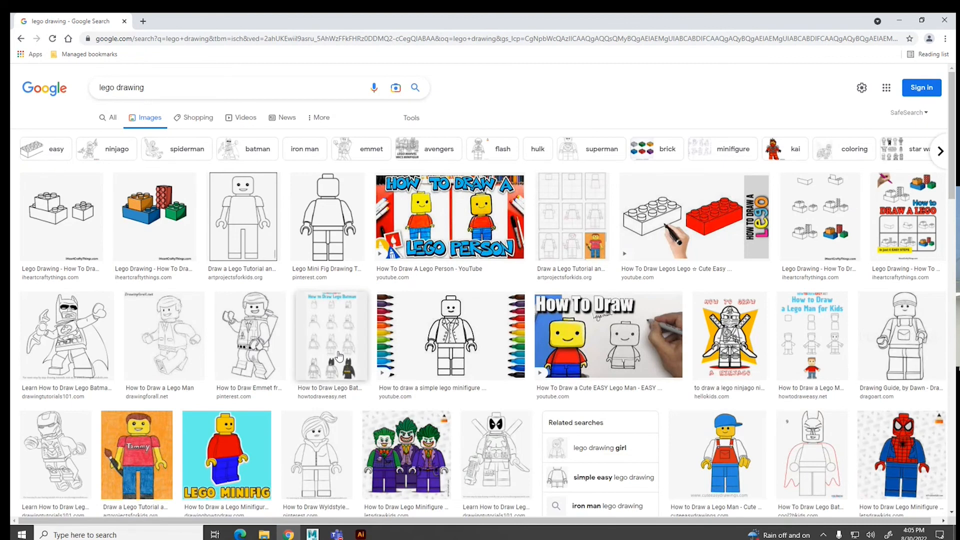
scroll(339, 356, down, 15)
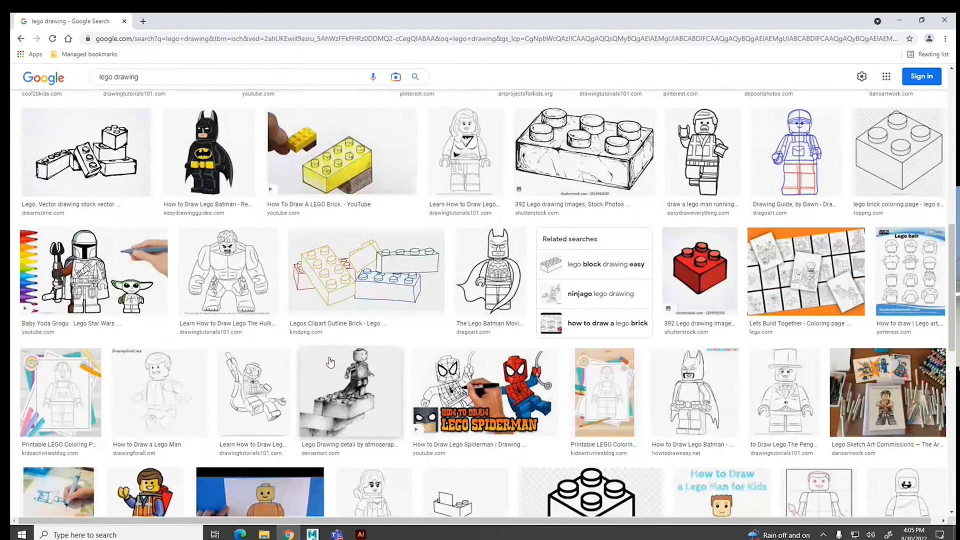
scroll(330, 362, down, 6)
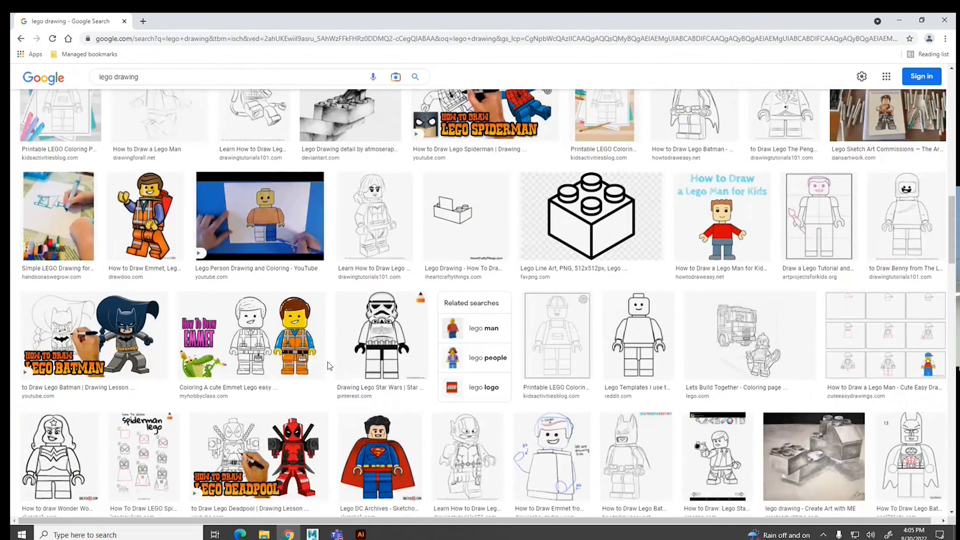
scroll(328, 361, down, 3)
scroll(330, 364, down, 2)
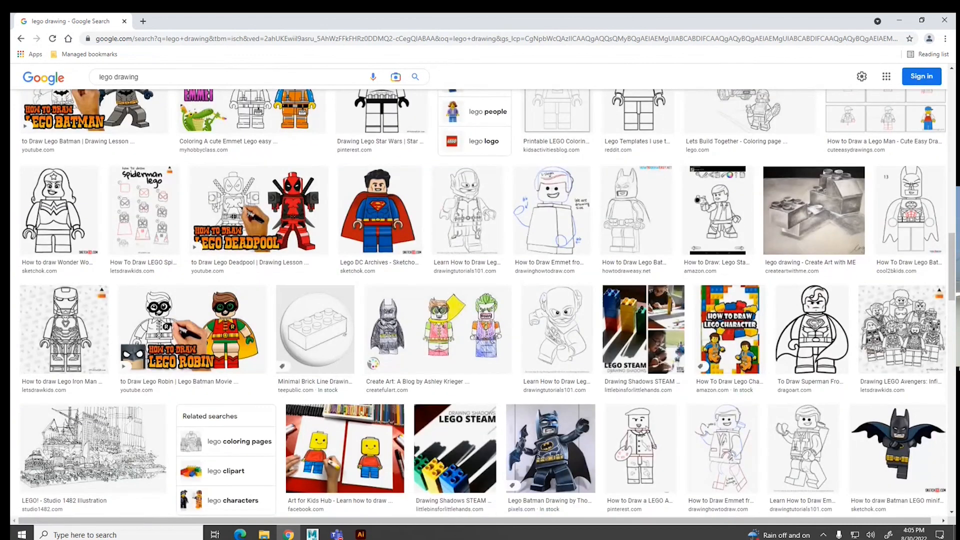
- Switch to Illustrator, clear the existing artwork and draw a black rectangle about 608 by 220 px beside the artboard
click(361, 534)
key(ctrl+a)
key(Delete)
key(m)
drag(170, 199, 469, 307)
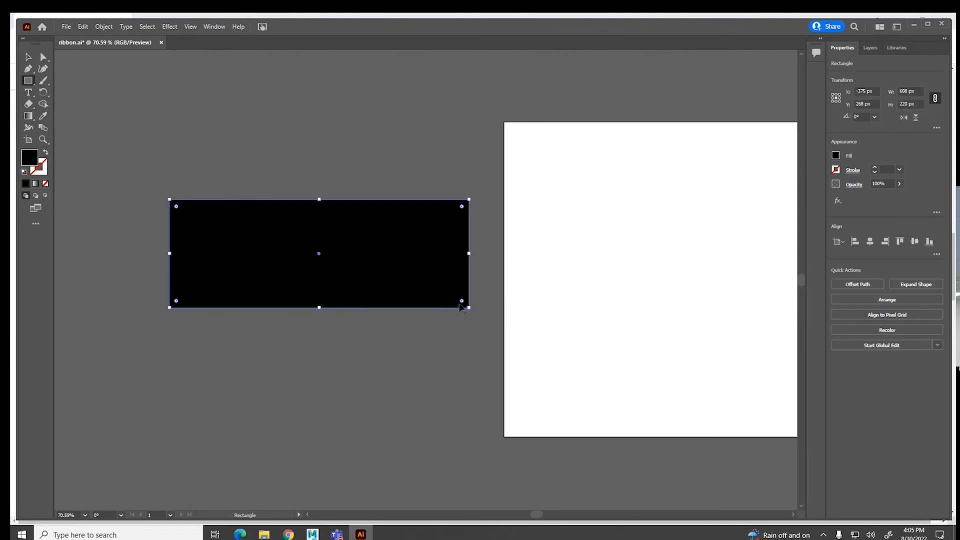
- Draw a circle about 69.5 px wide, duplicate it into a row of three above the rectangle and select all three
click(30, 83)
click(64, 93)
shift+drag(204, 224, 425, 123)
key(v)
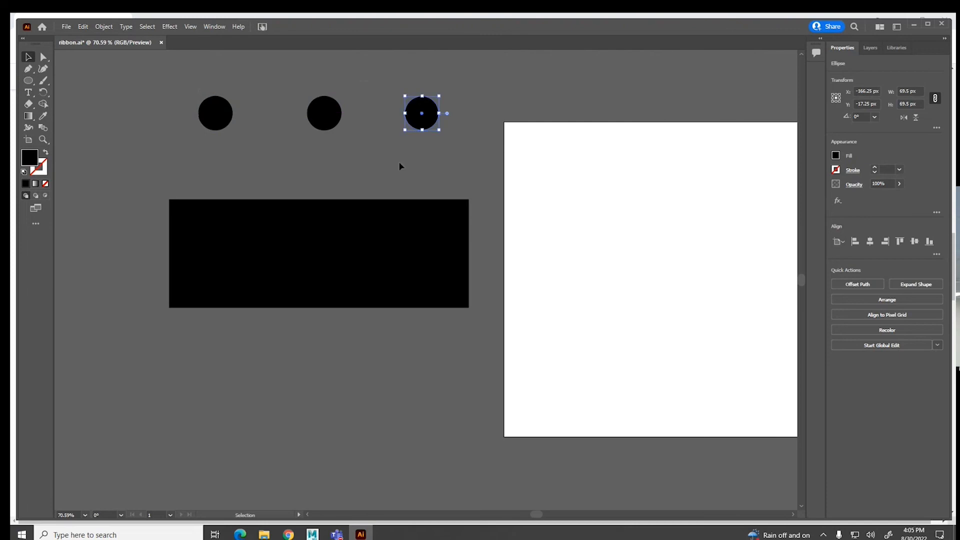
key(ctrl+a)
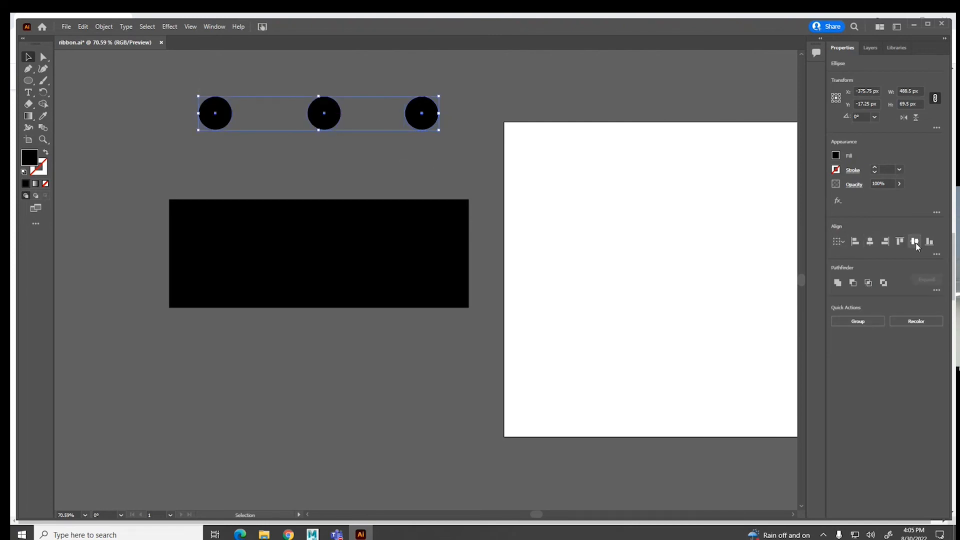
- Distribute the three selected circles evenly along the horizontal by their centres
click(936, 254)
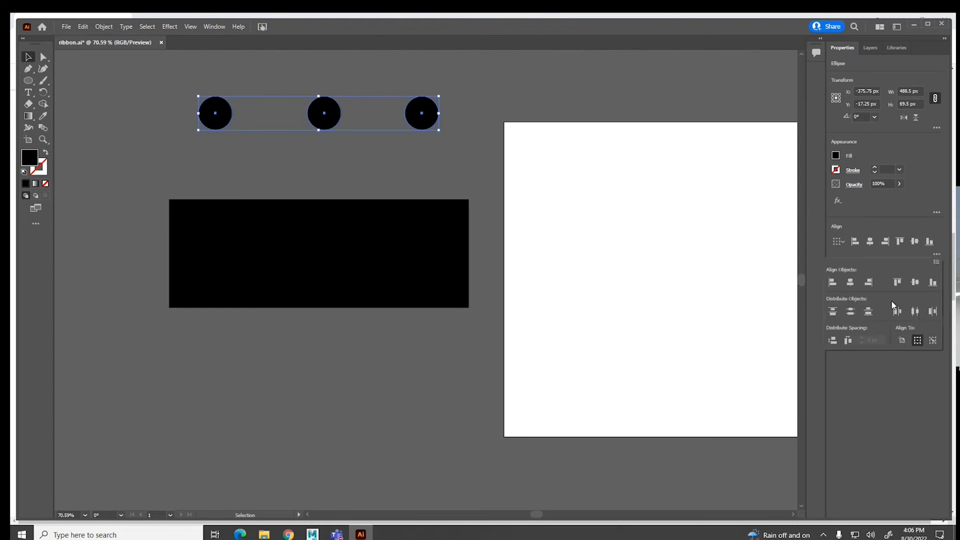
click(915, 311)
click(331, 116)
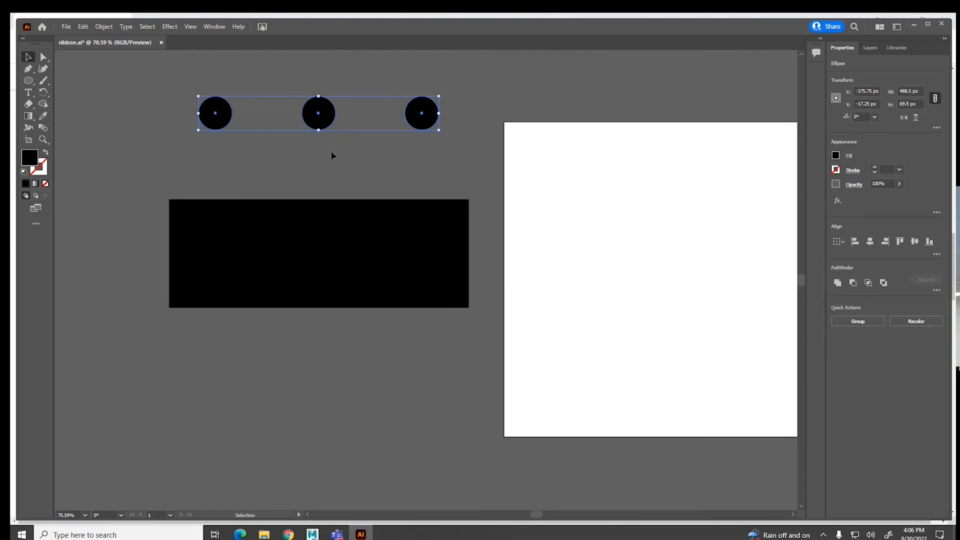
- Duplicate the circle row downward, unite the six circles and place them over the black rectangle as two rows of three
alt+drag(324, 121, 324, 165)
drag(419, 168, 421, 279)
click(837, 283)
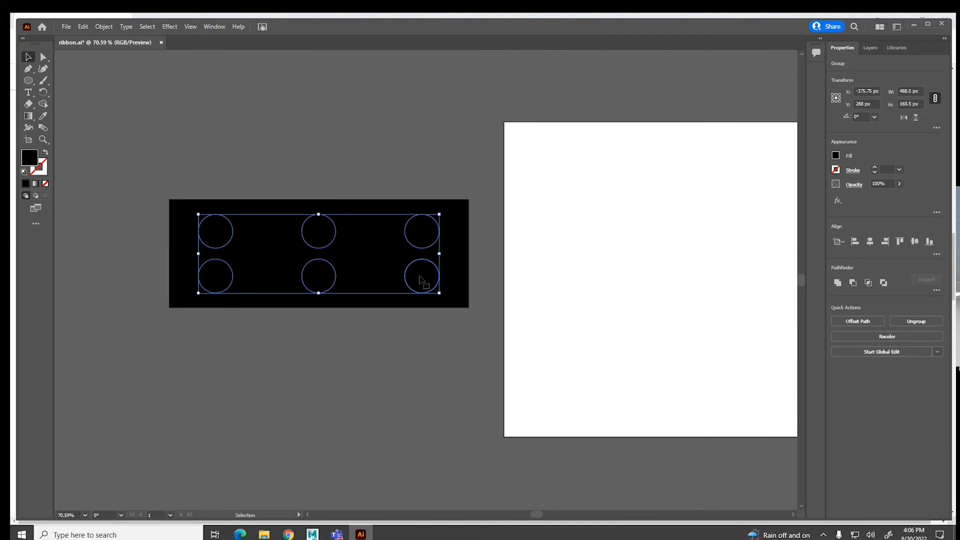
- Isolate the rectangle, swap its fill and stroke to make it a black outline, and exit isolation
double_click(467, 271)
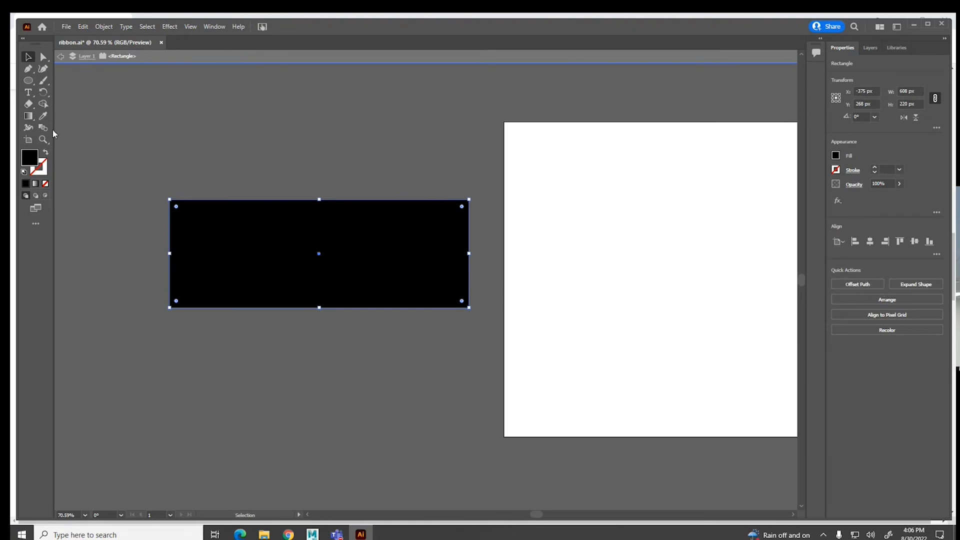
click(45, 158)
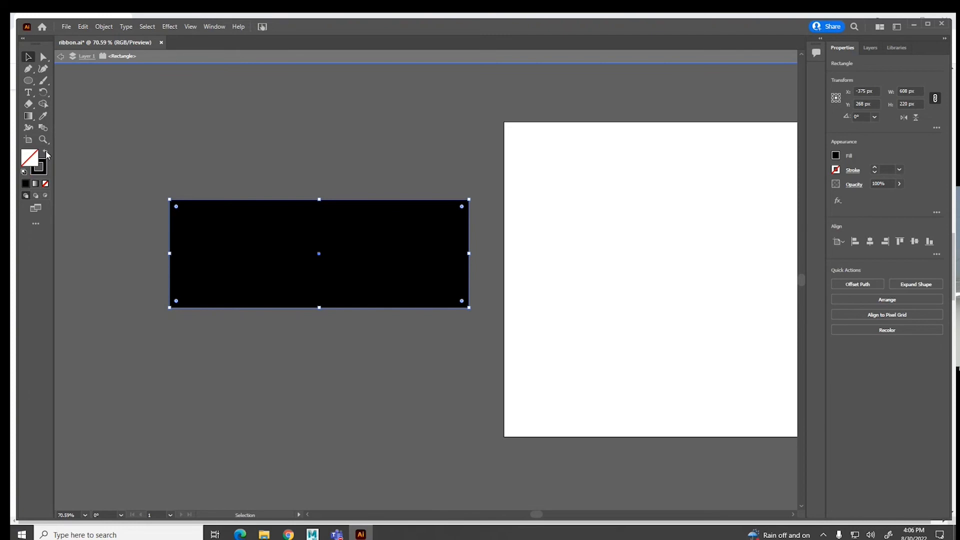
click(147, 161)
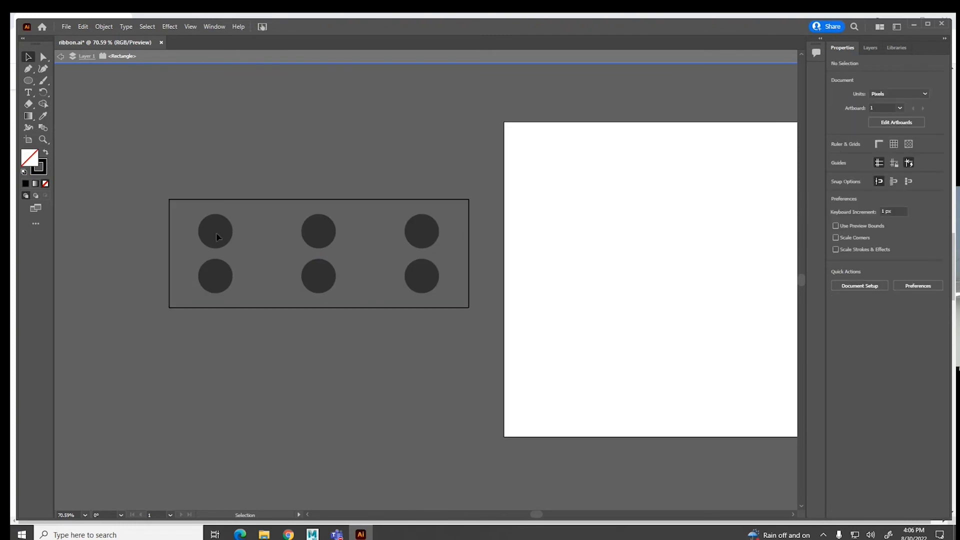
click(61, 56)
click(61, 56)
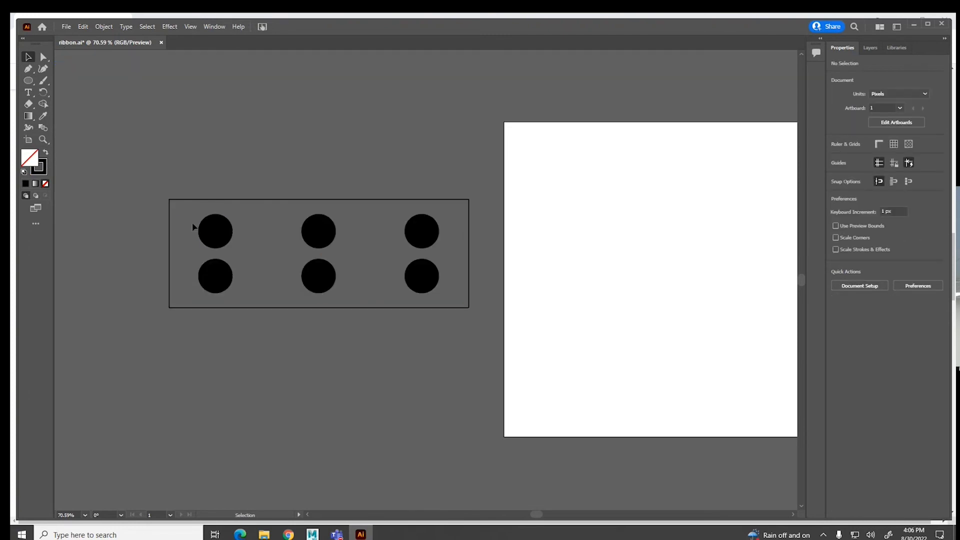
- Give the rectangle and all six circles a 1 pt black stroke with no fill
drag(476, 315, 66, 176)
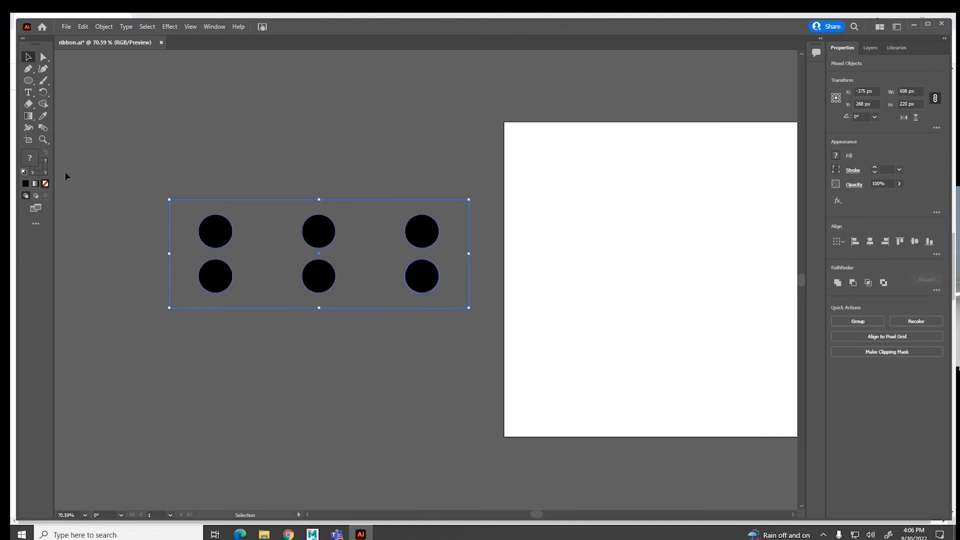
click(26, 184)
click(24, 172)
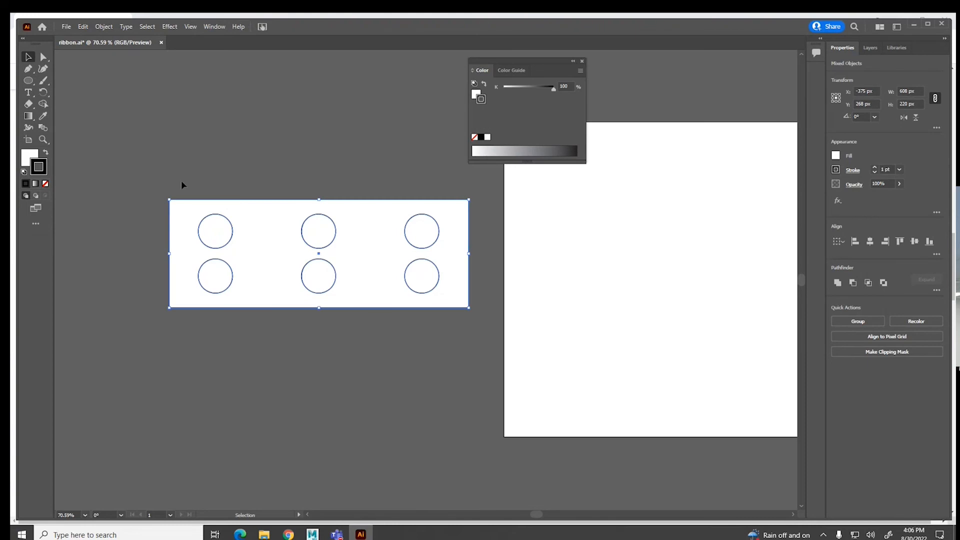
click(583, 61)
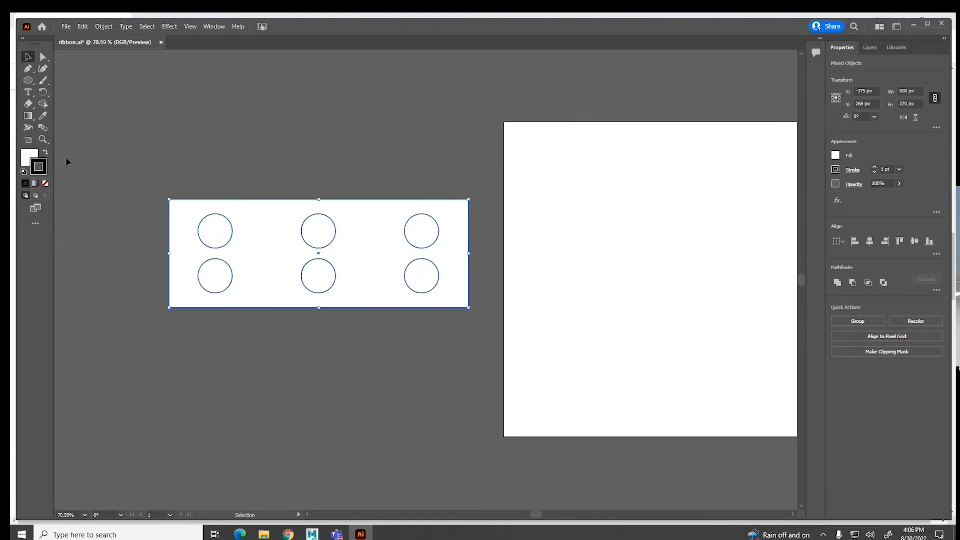
double_click(28, 158)
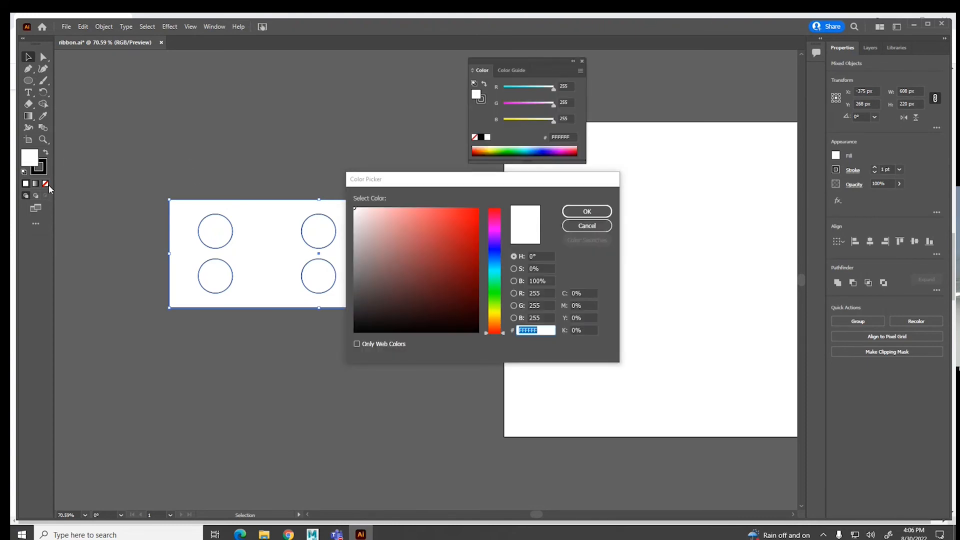
click(581, 225)
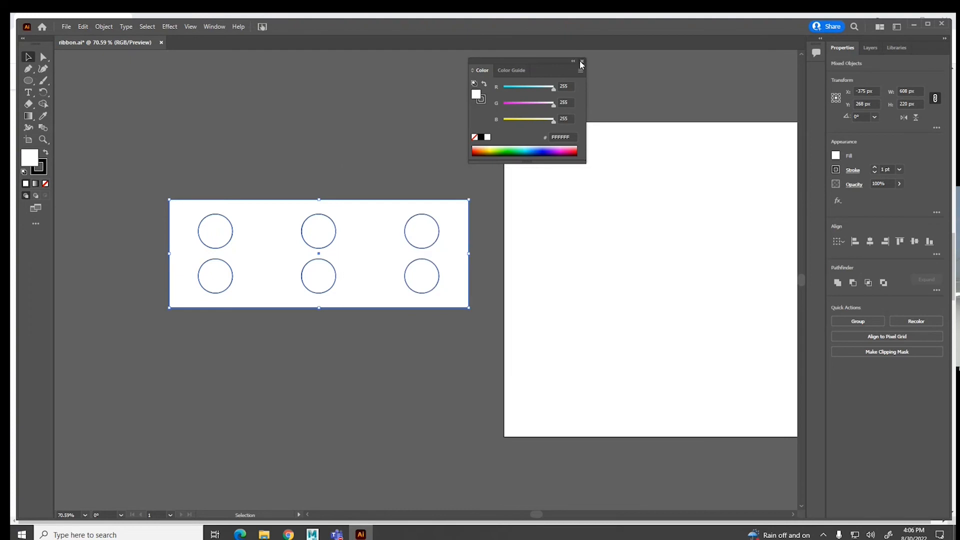
click(582, 62)
click(45, 184)
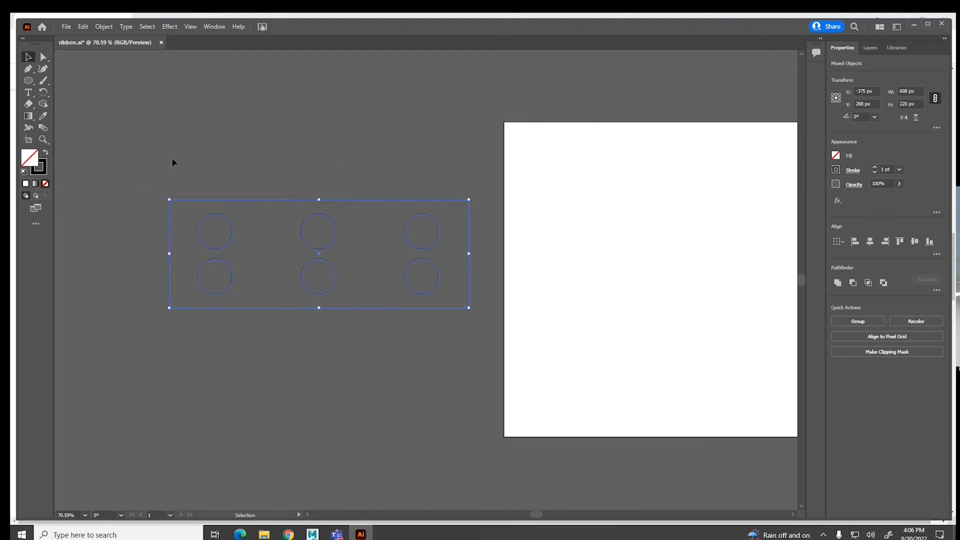
click(155, 172)
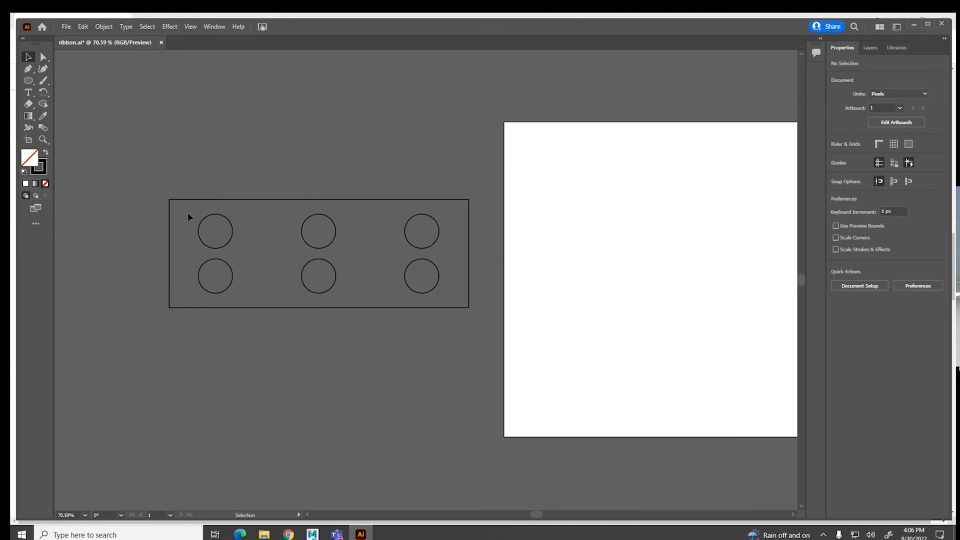
click(181, 199)
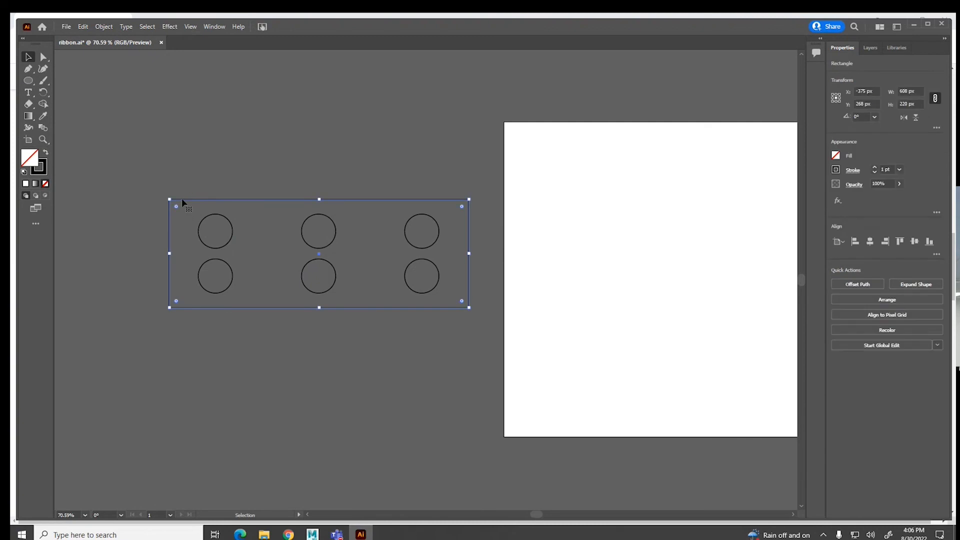
click(217, 216)
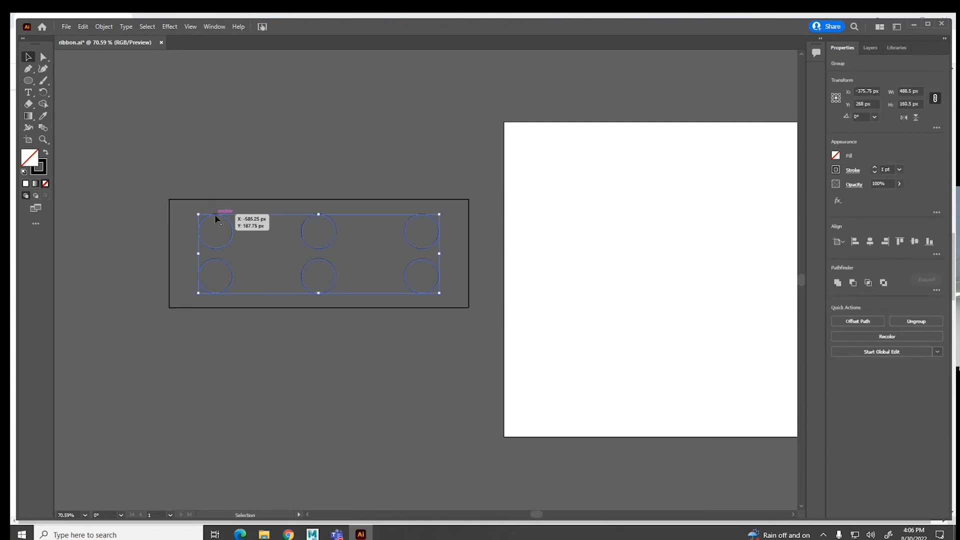
click(201, 183)
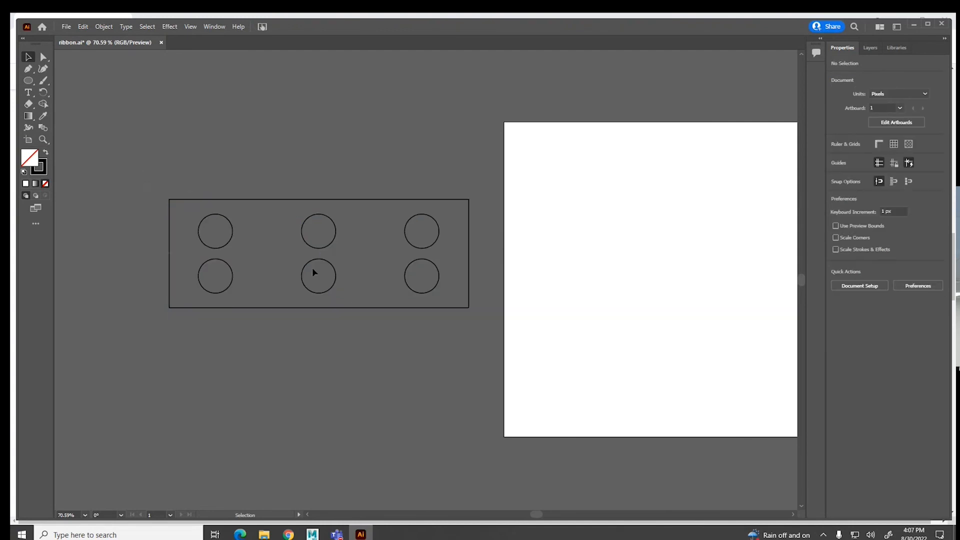
- Select all the artwork and save the document as "lego" in the sourceimages folder, in Illustrator 8 format
key(ctrl+a)
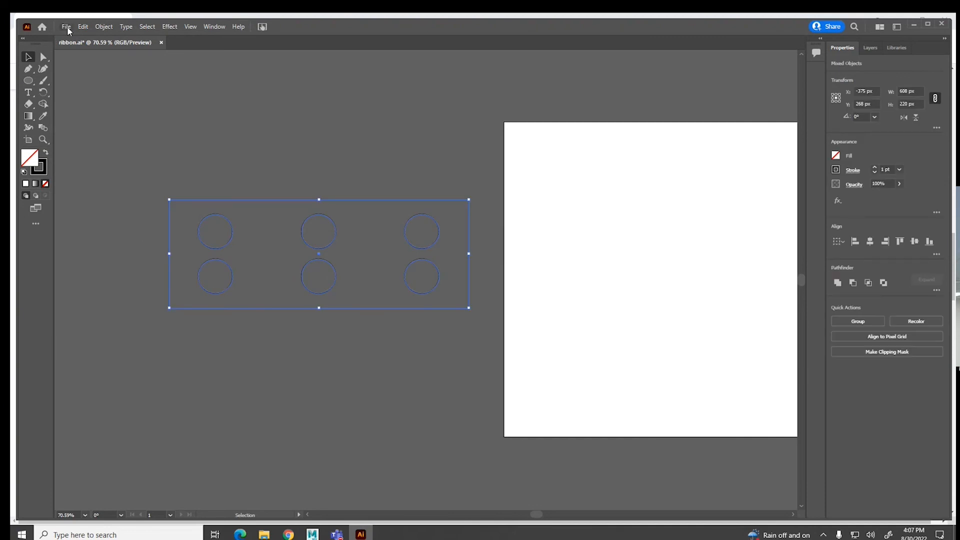
click(68, 27)
click(86, 127)
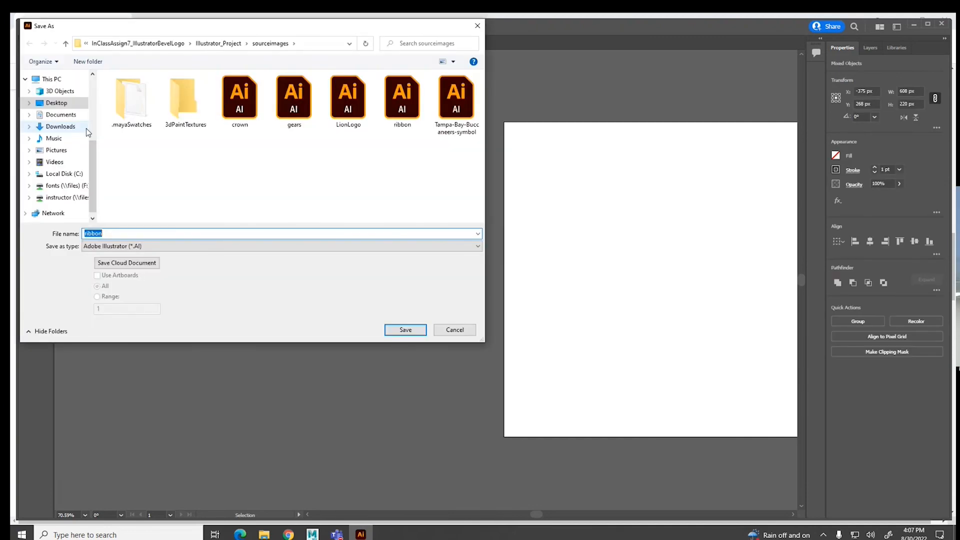
text(lego)
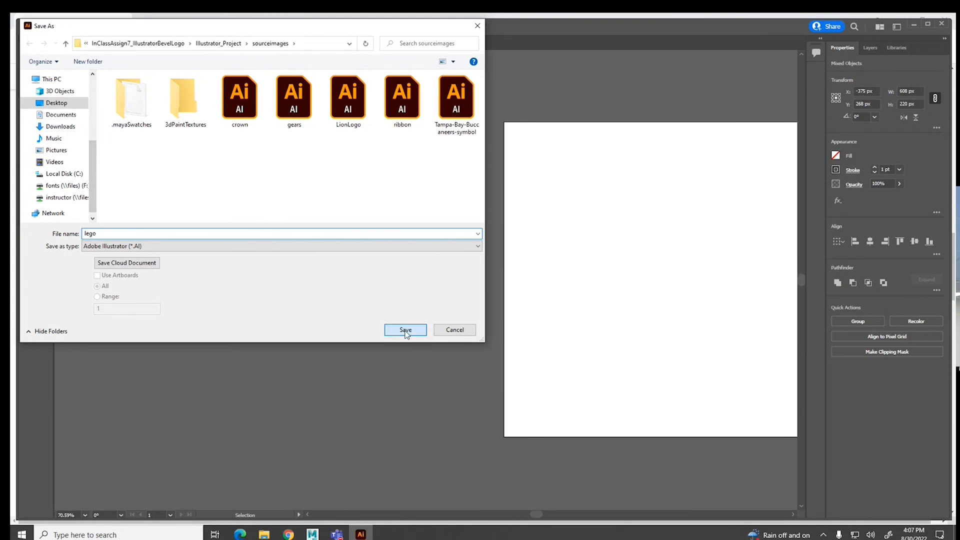
click(400, 331)
click(447, 132)
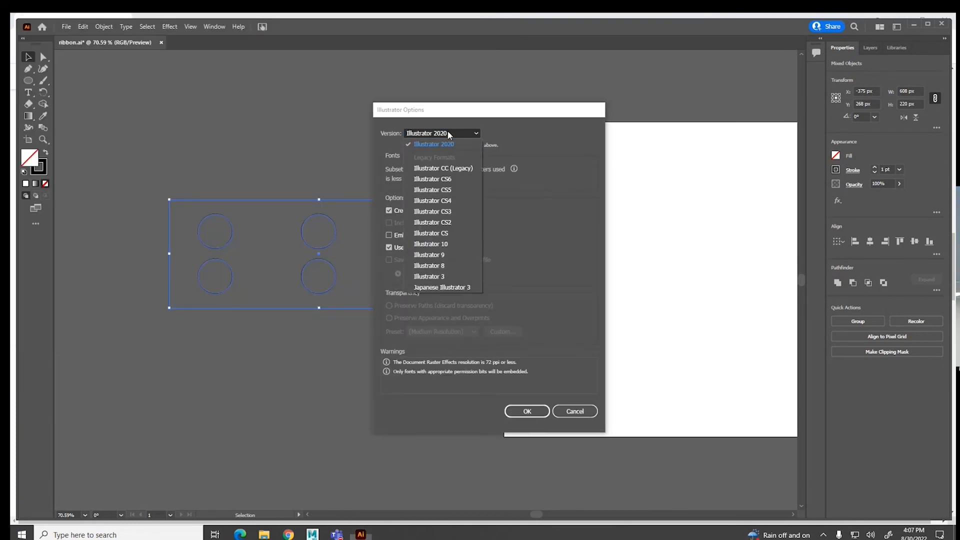
click(442, 263)
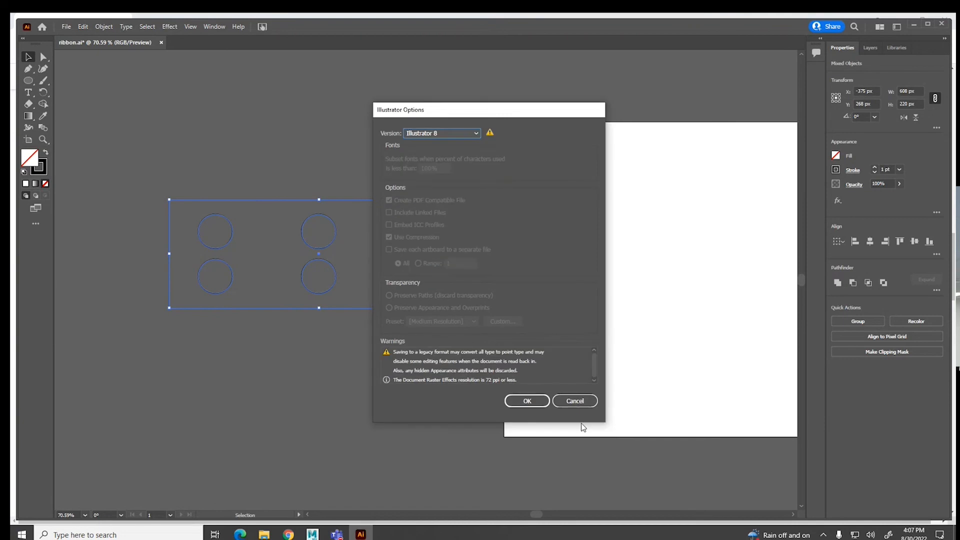
click(527, 401)
click(534, 290)
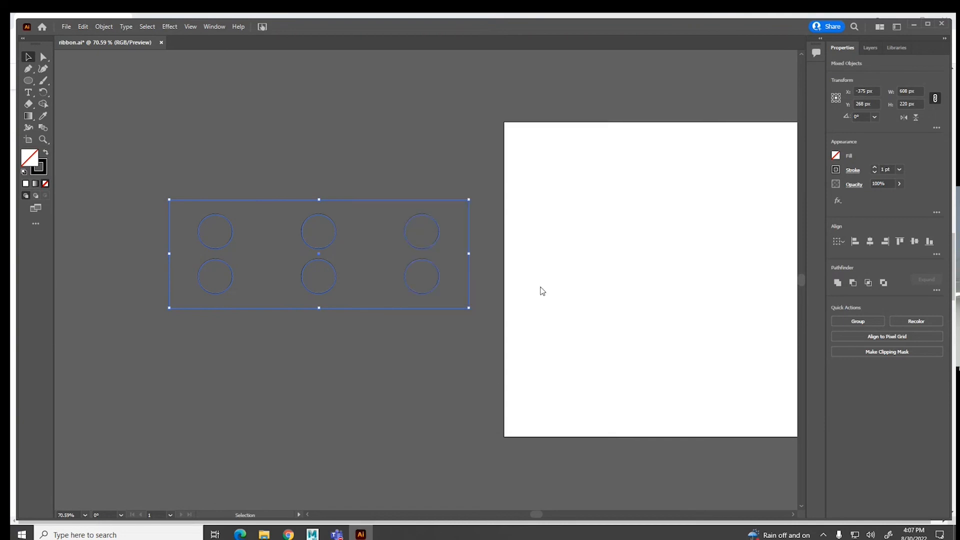
- Switch to Maya and turn on the grid in the perspective view
click(313, 534)
key(q)
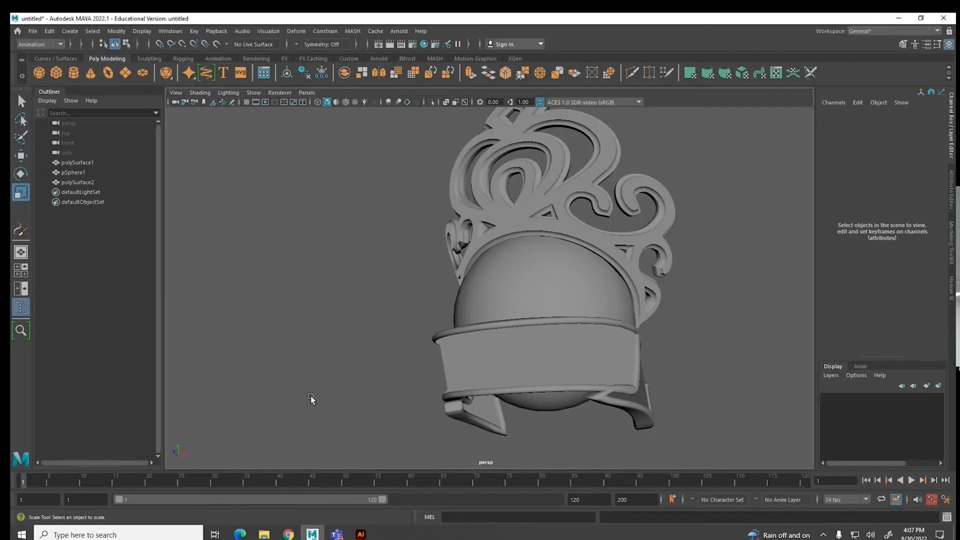
key(ctrl+shift+s)
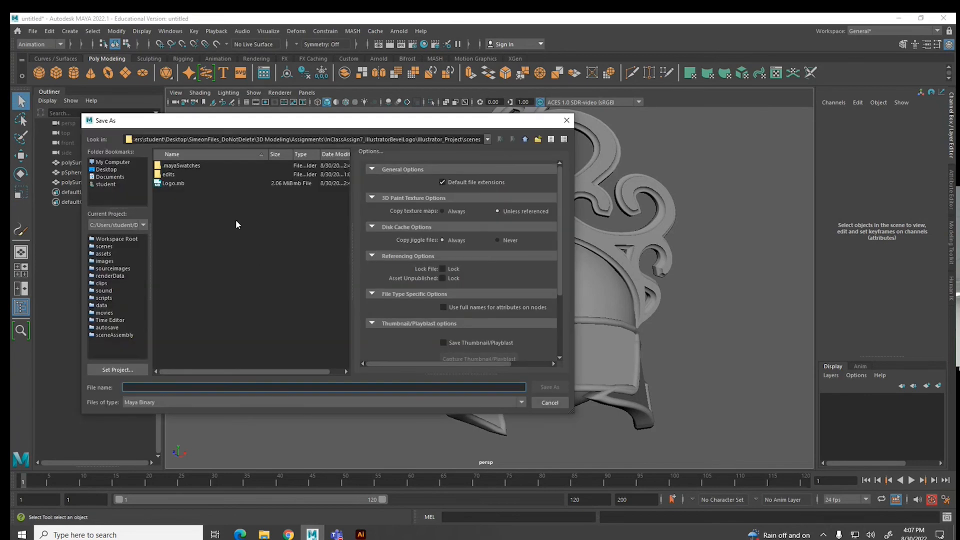
click(546, 402)
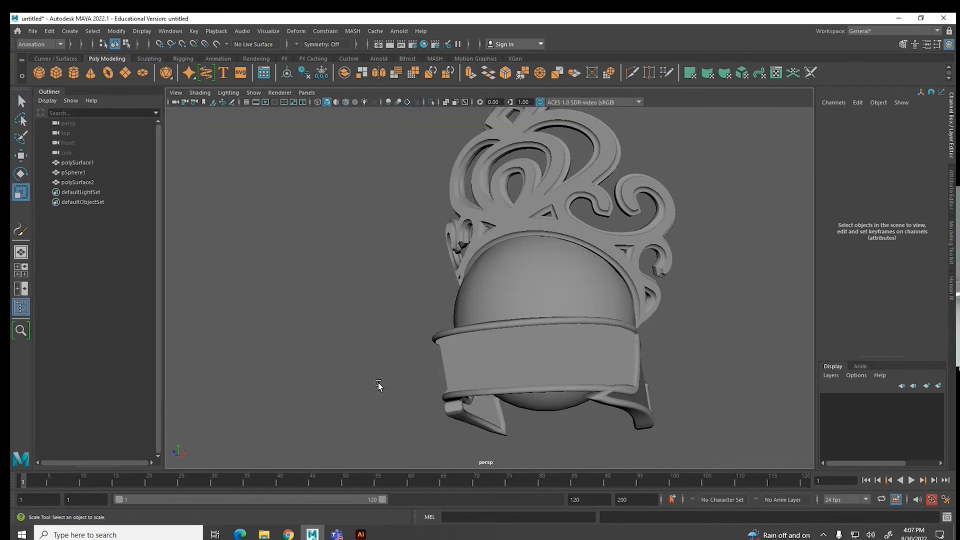
scroll(285, 305, down, 5)
alt+drag(305, 305, 388, 354)
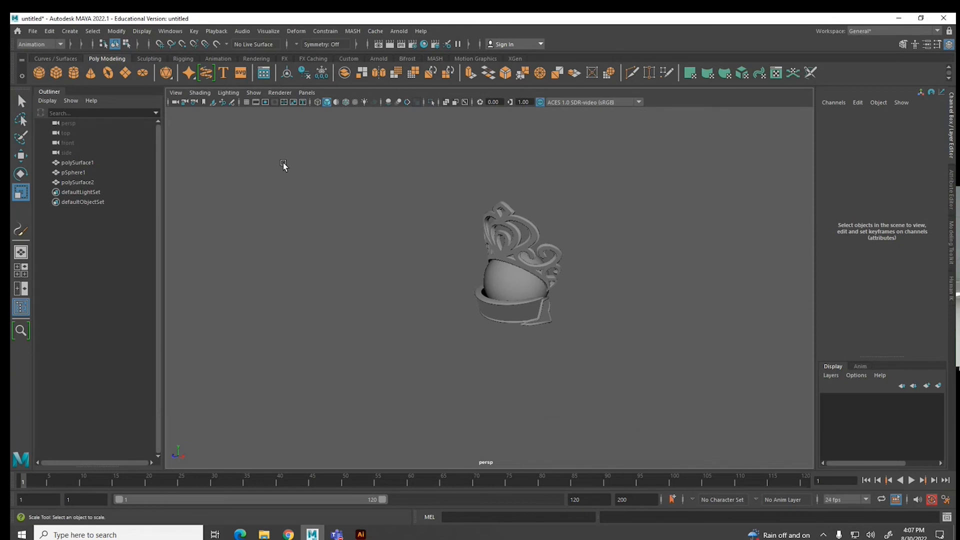
click(247, 102)
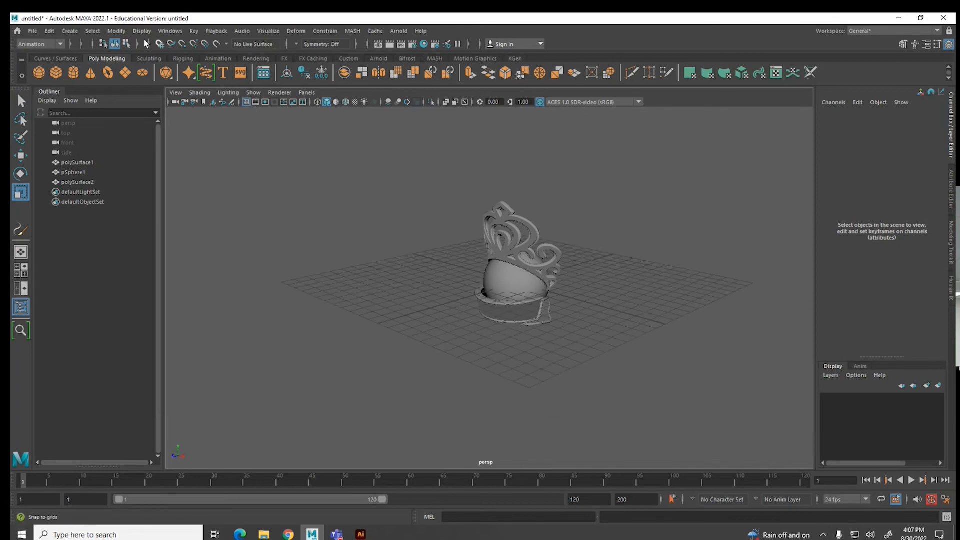
- Import lego.ai from the project's sourceimages folder as a beveled Adobe Illustrator object
click(70, 31)
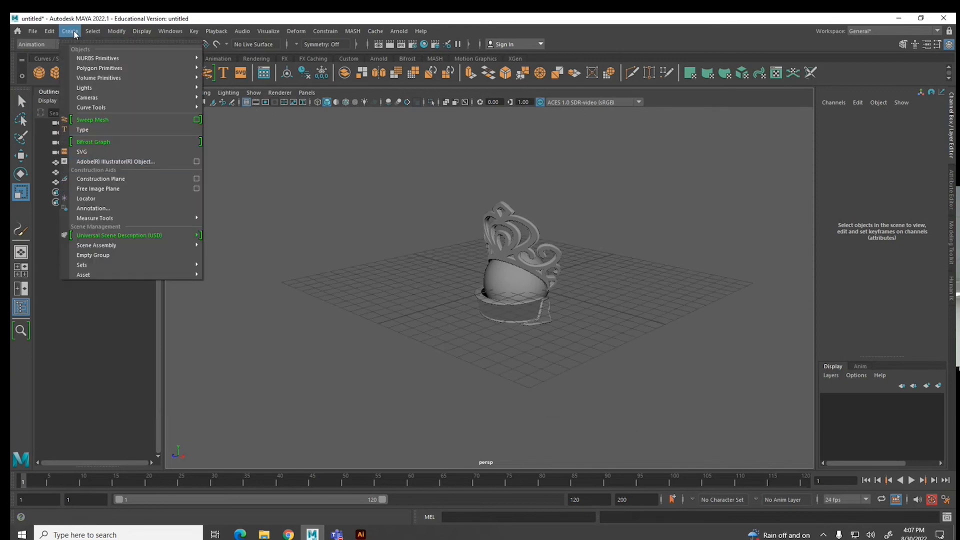
click(95, 161)
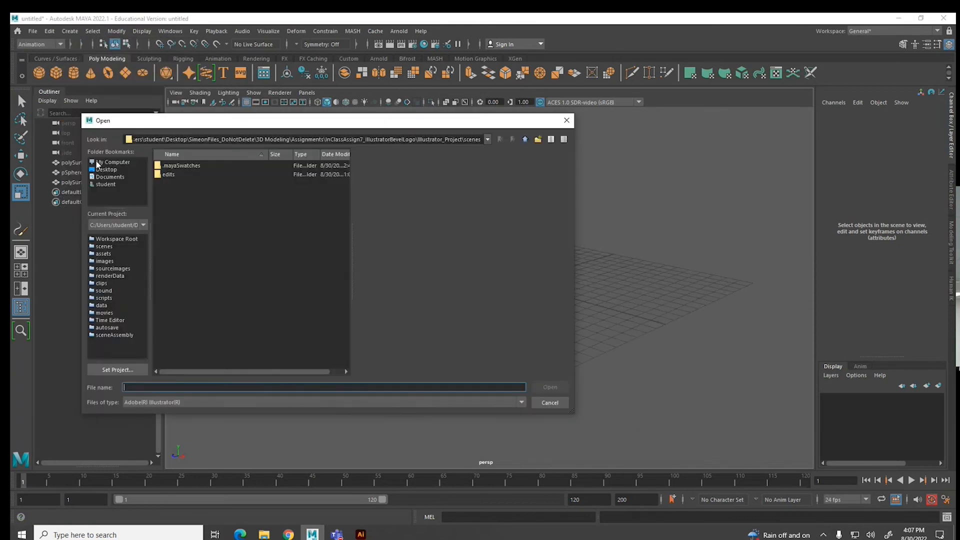
click(525, 140)
double_click(206, 167)
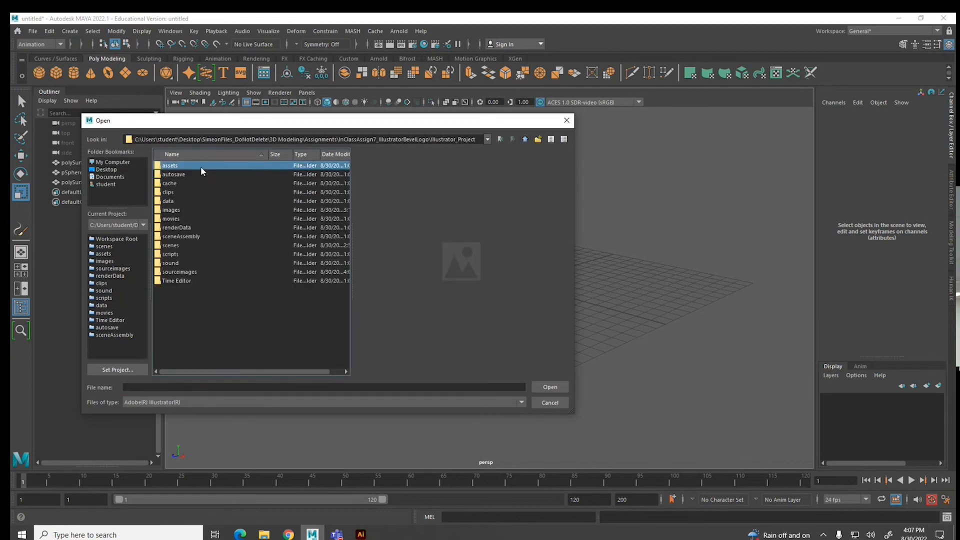
double_click(191, 272)
click(176, 201)
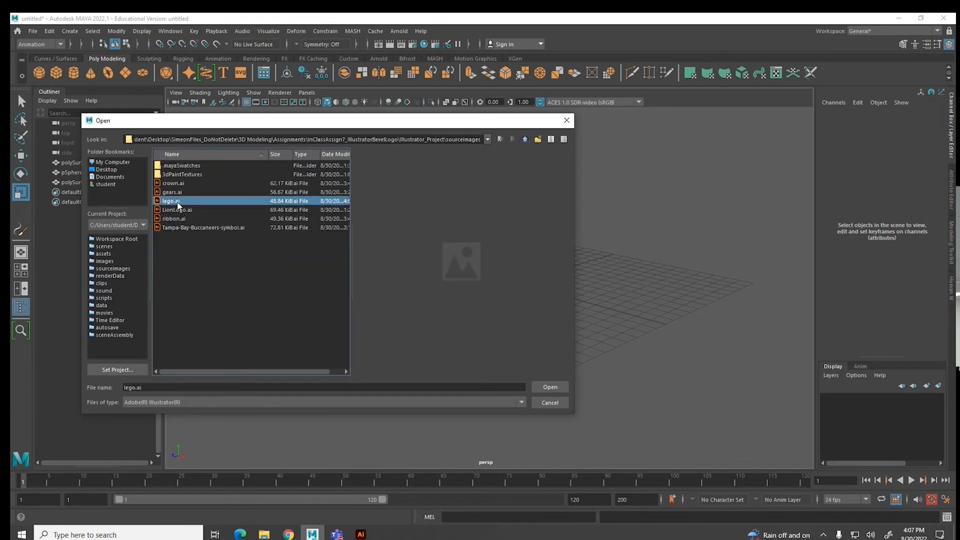
click(549, 387)
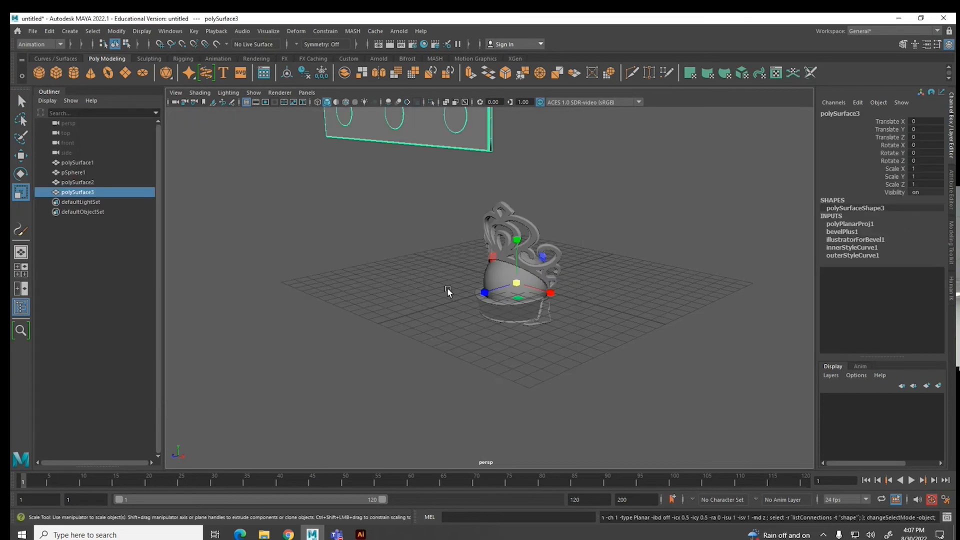
- Center the pivot of the imported Lego panel and frame it in the view
click(116, 31)
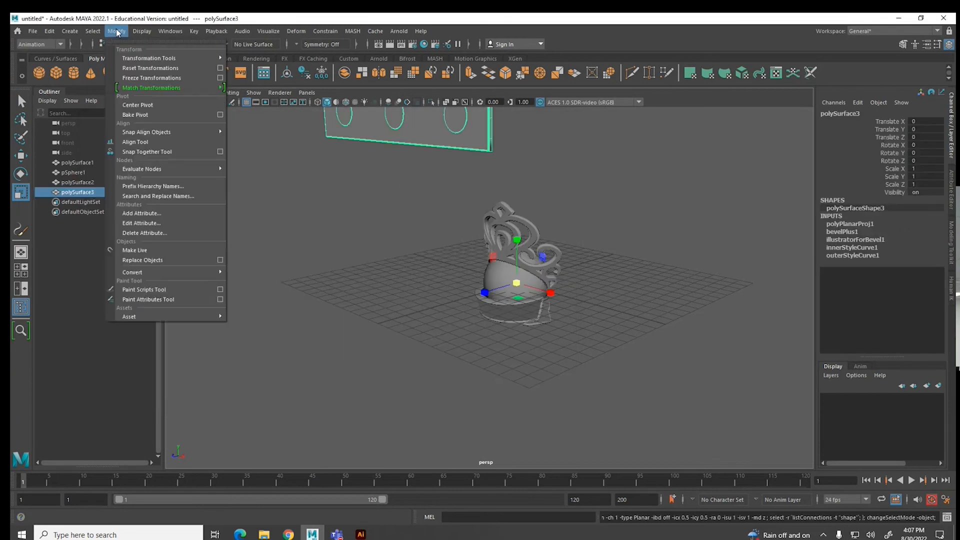
click(131, 105)
key(f)
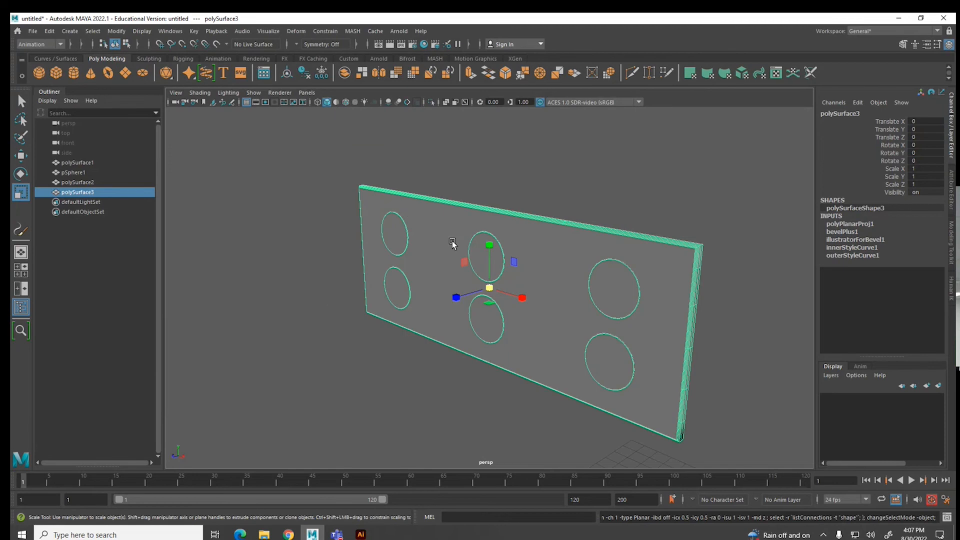
- Scale the imported Lego panel along Z into a deep block and switch to face selection
drag(456, 298, 330, 339)
drag(456, 297, 414, 316)
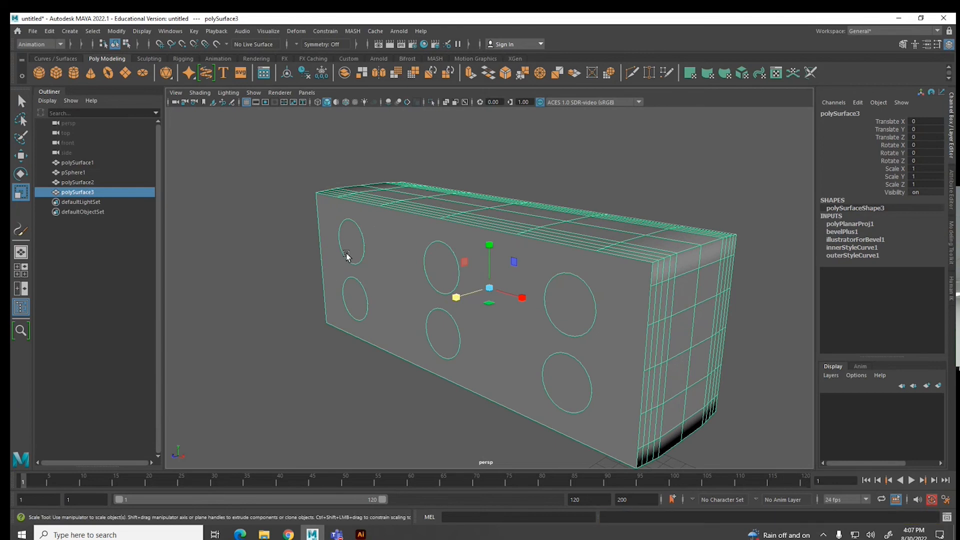
right_drag(387, 255, 388, 283)
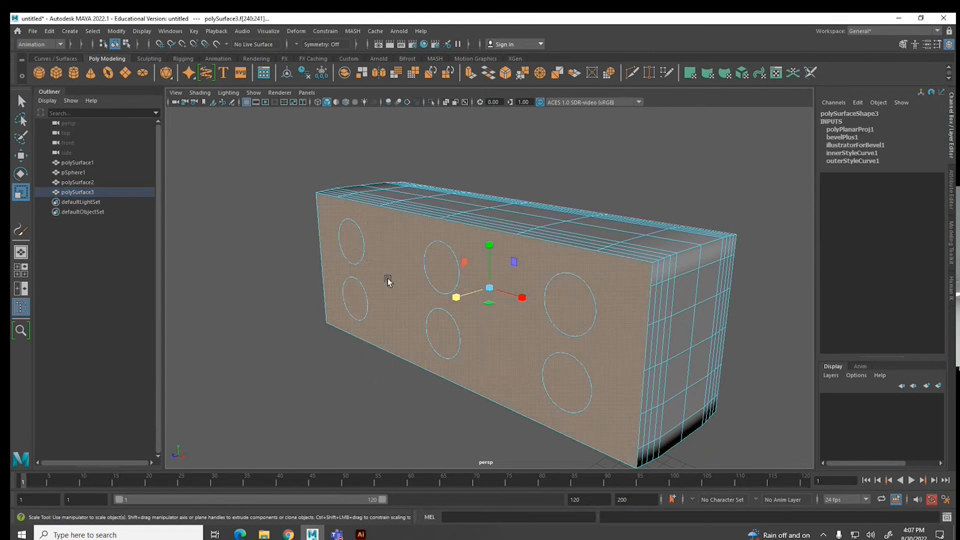
- Select all faces of the block's body and move them back along Z so the six round studs protrude
click(353, 245)
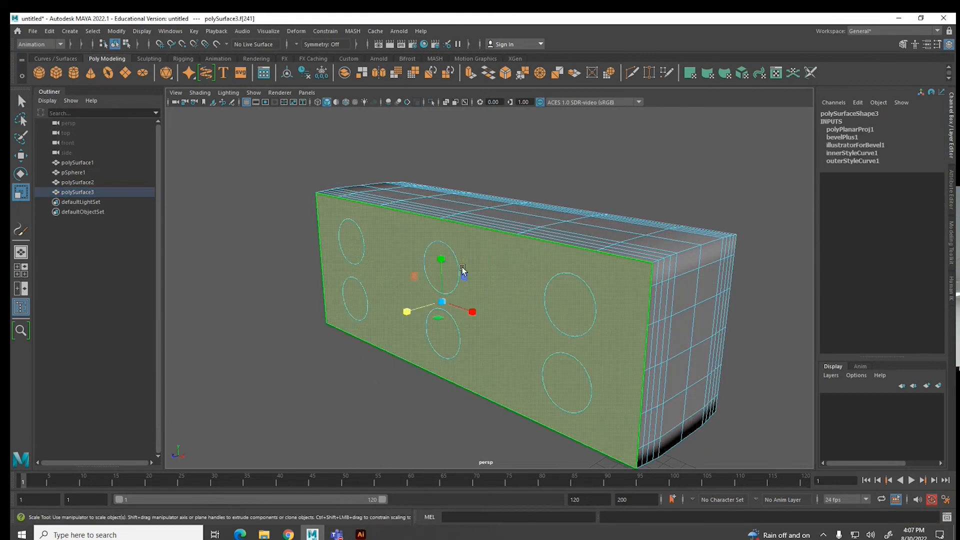
click(563, 229)
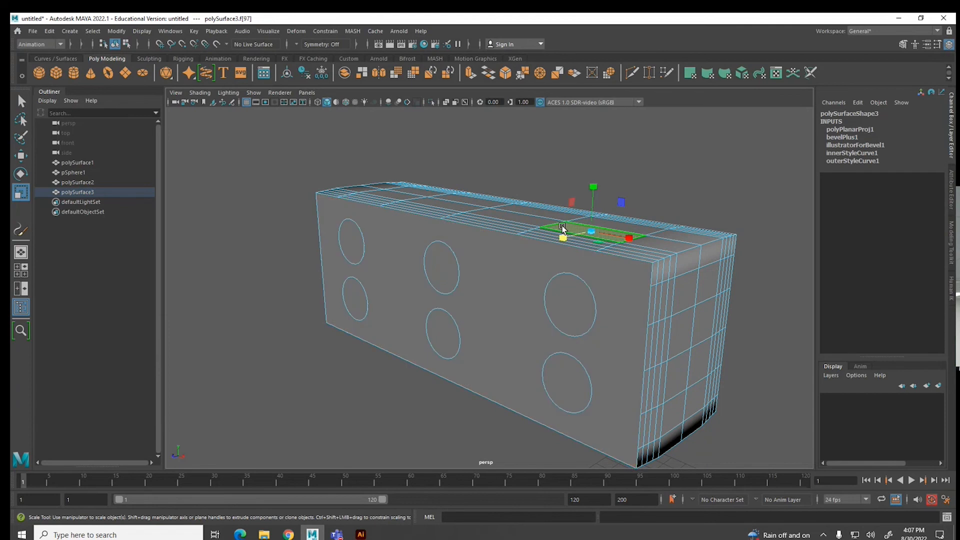
double_click(521, 263)
key(w)
drag(455, 299, 488, 277)
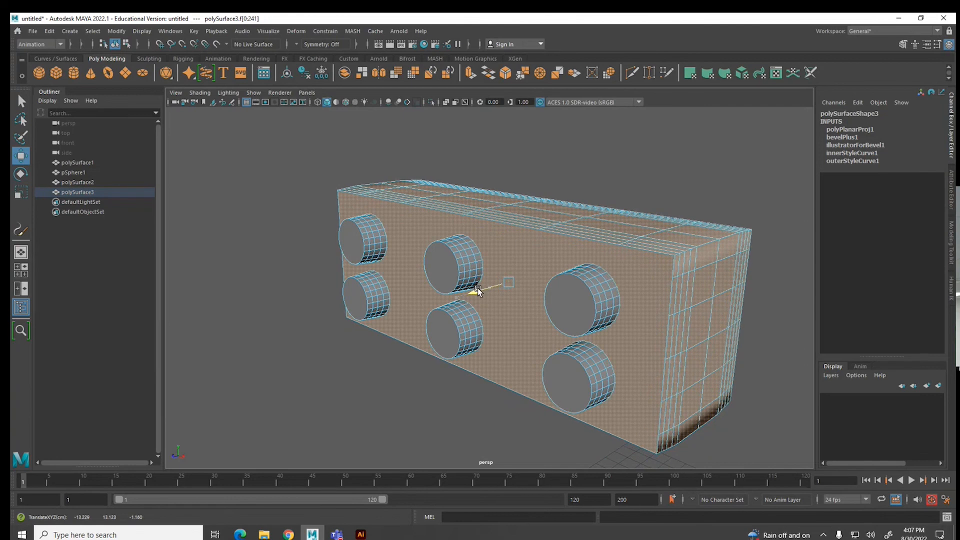
click(475, 395)
alt+drag(474, 395, 379, 397)
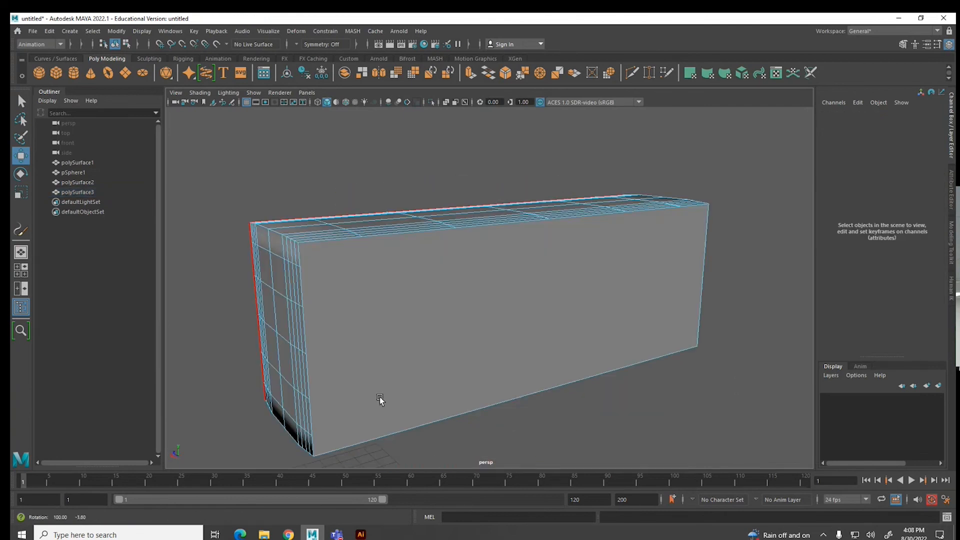
alt+drag(380, 397, 558, 428)
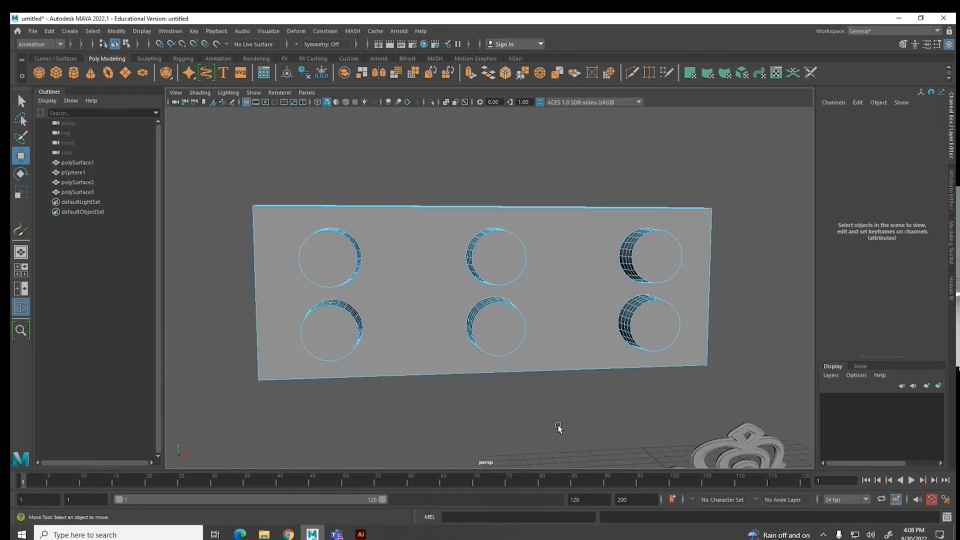
- Select the block's body behind the studs and scale it narrower along X
click(420, 345)
key(r)
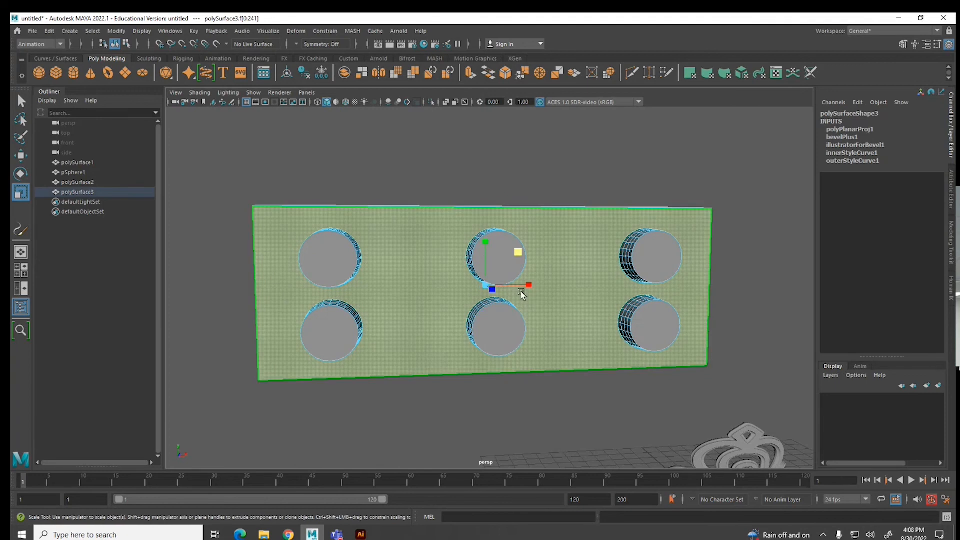
drag(527, 283, 518, 284)
click(352, 272)
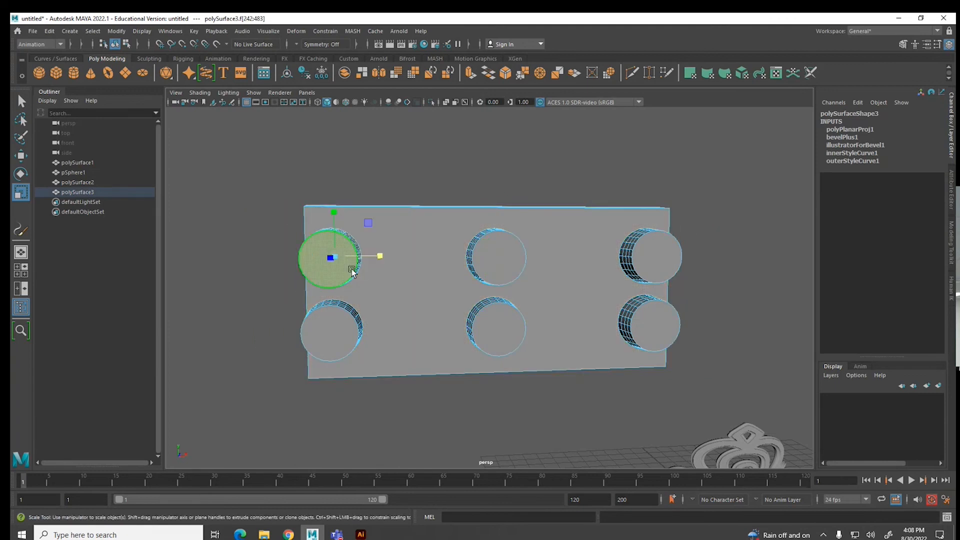
shift+click(344, 322)
key(w)
drag(382, 288, 428, 290)
key(ctrl+z)
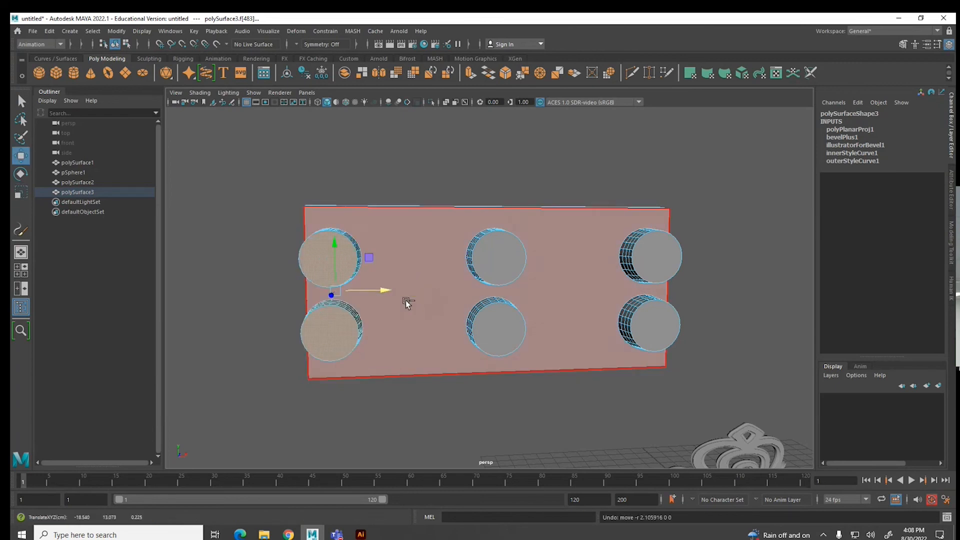
- Move the two left studs and the two right studs inward along X so they sit within the narrowed block
click(353, 257)
shift+click(347, 315)
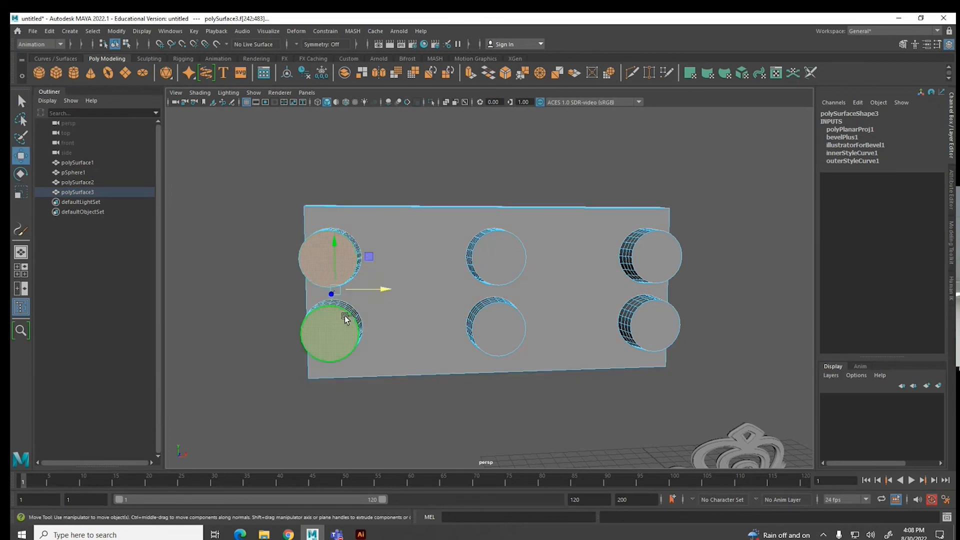
drag(386, 286, 431, 287)
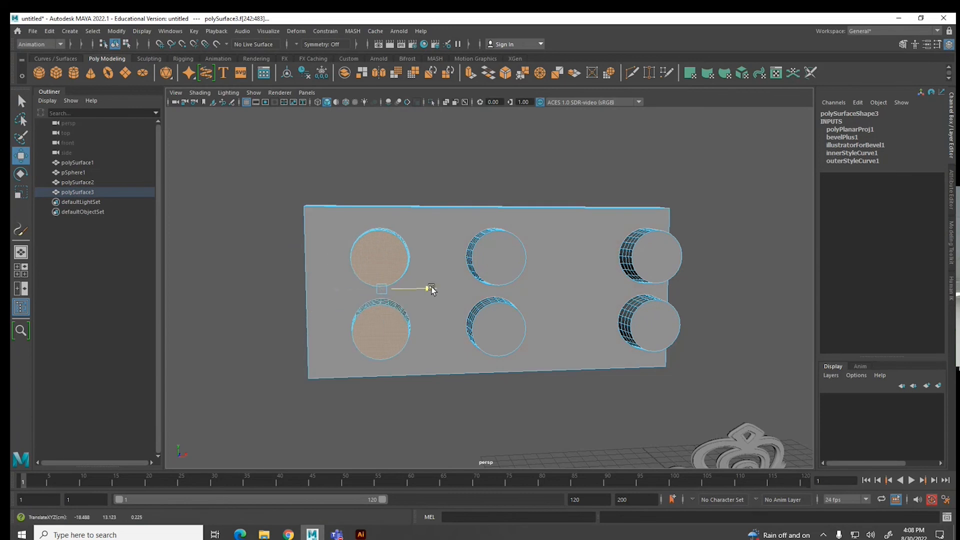
click(653, 261)
shift+click(656, 313)
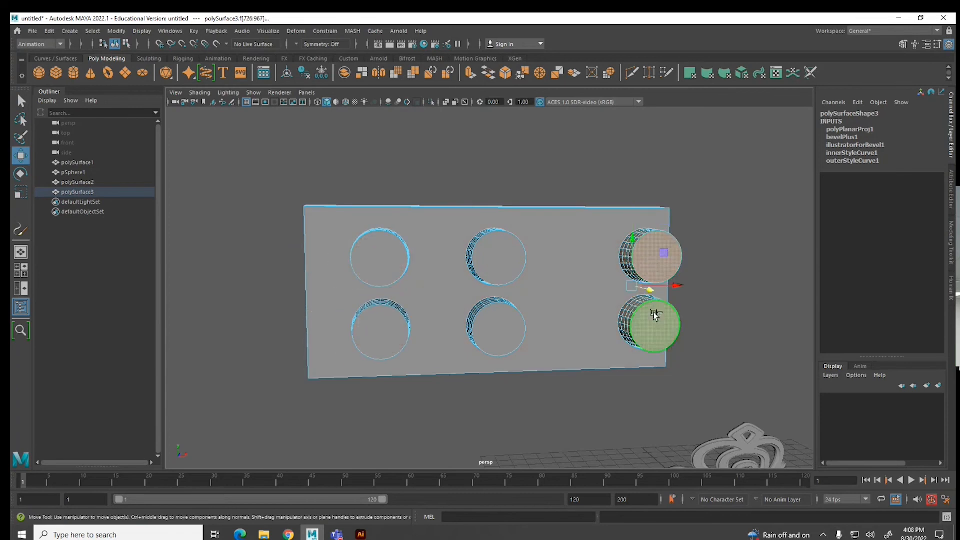
drag(673, 286, 634, 282)
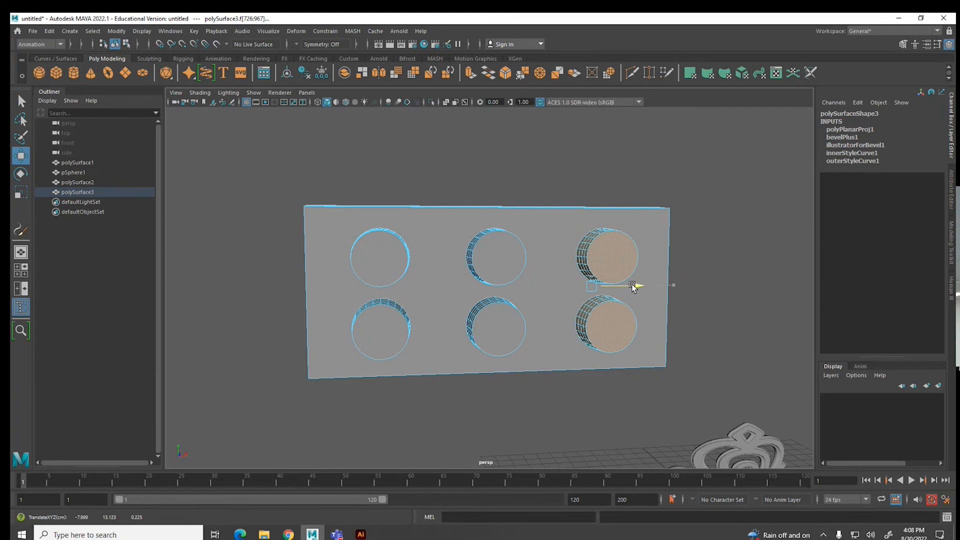
click(570, 377)
- Extrude the block's flat back face and scale it inward along X and Y to form an even border
alt+drag(570, 377, 421, 286)
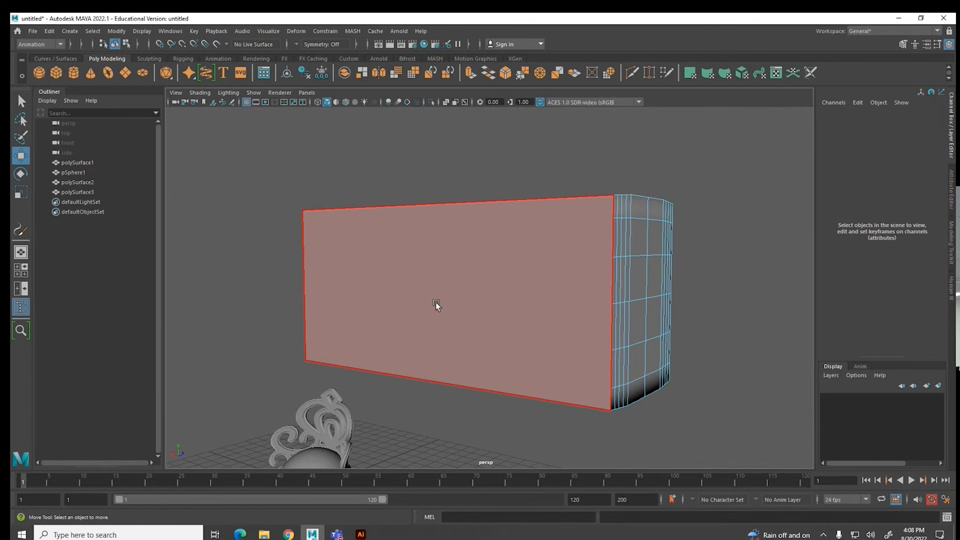
click(436, 304)
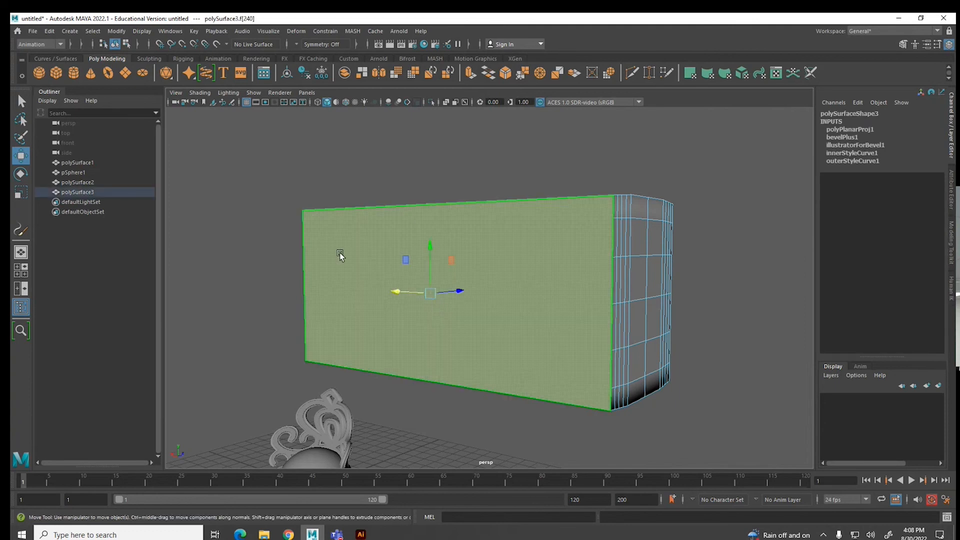
alt+drag(364, 296, 401, 304)
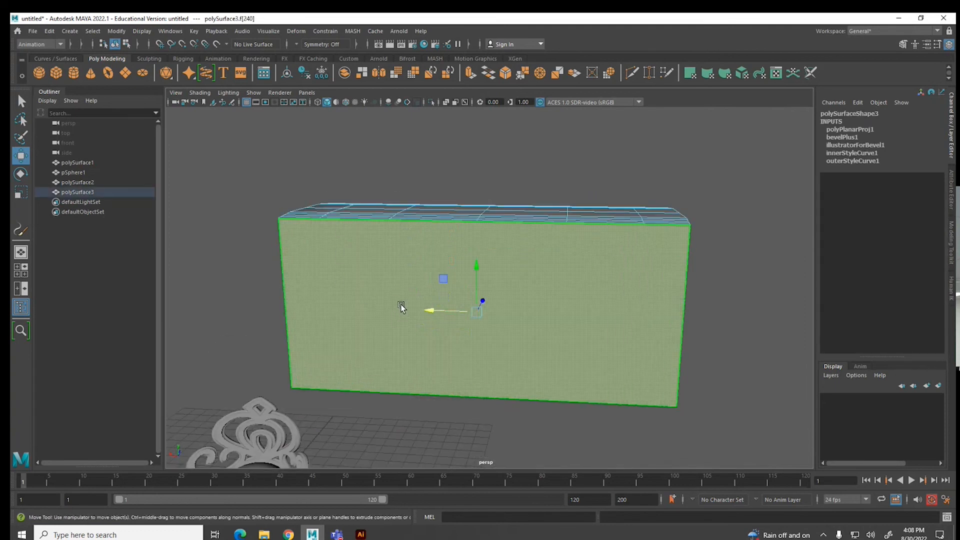
click(40, 44)
click(35, 54)
click(223, 31)
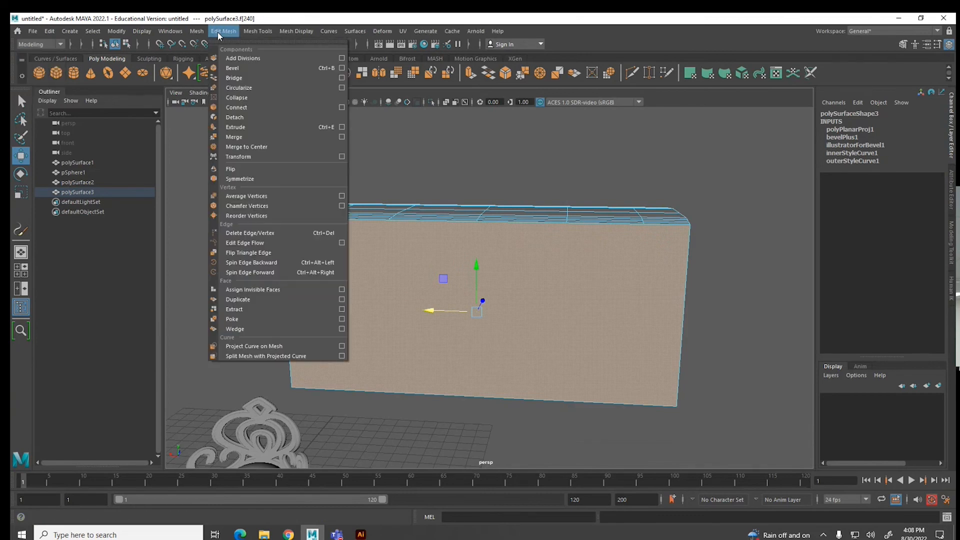
click(233, 128)
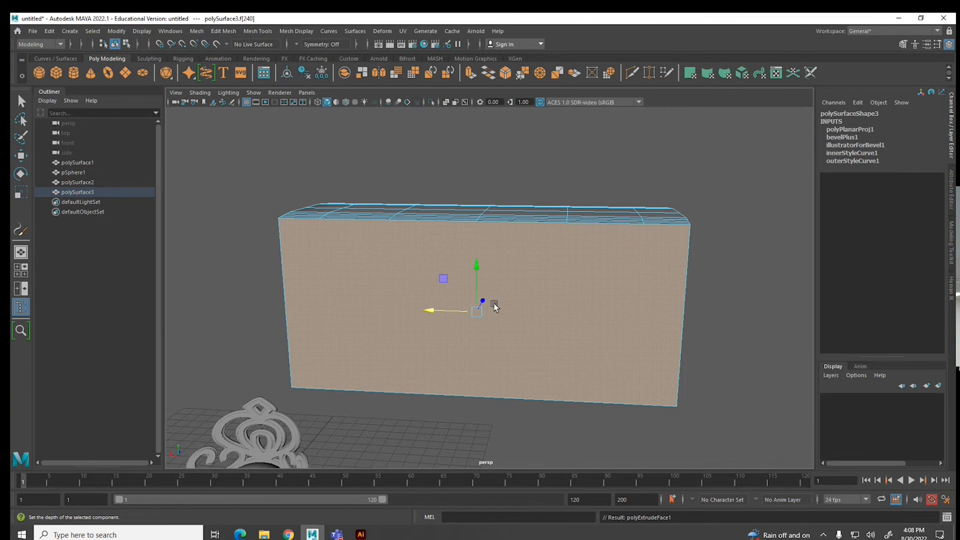
drag(479, 323, 431, 318)
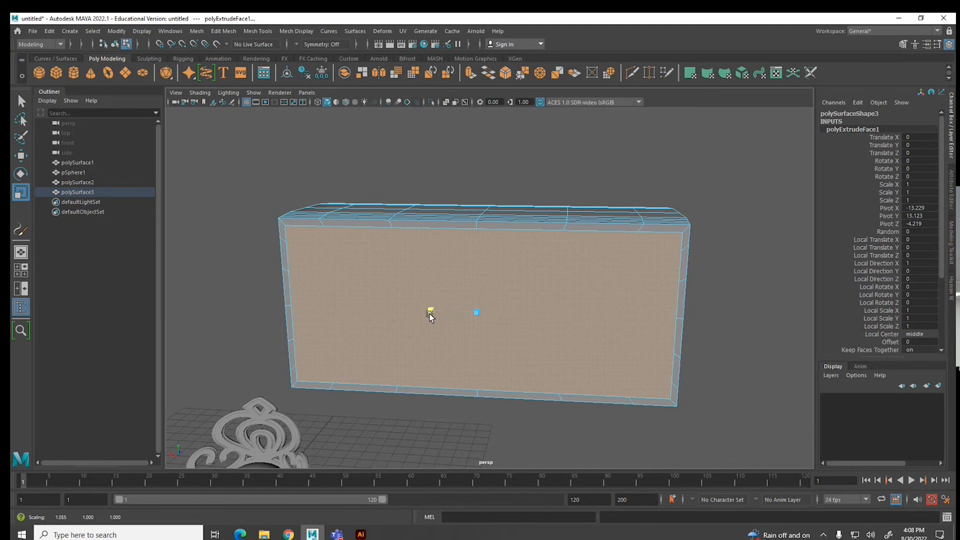
drag(474, 270, 475, 281)
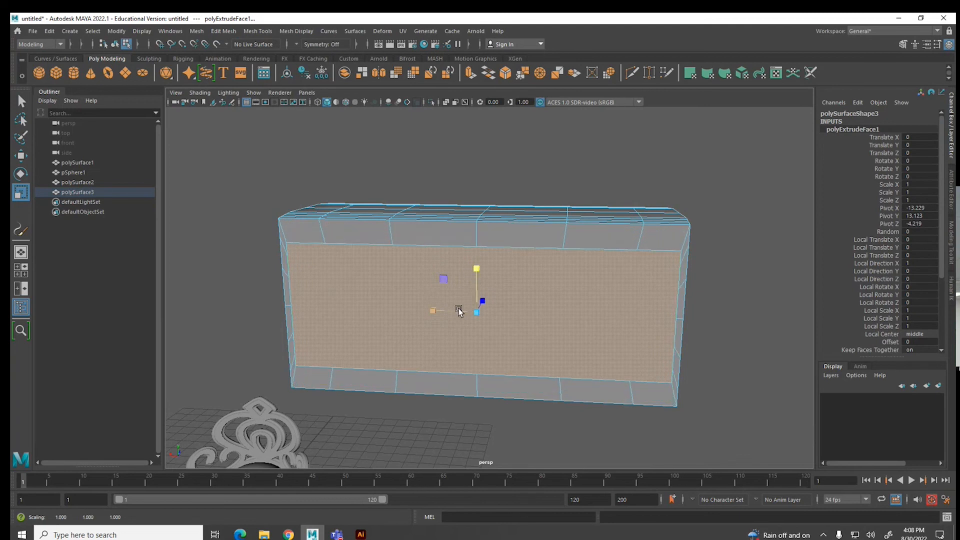
drag(440, 315, 437, 313)
- Extrude the inset back face again and push it deep along Z into the block to hollow it out
alt+drag(556, 321, 440, 250)
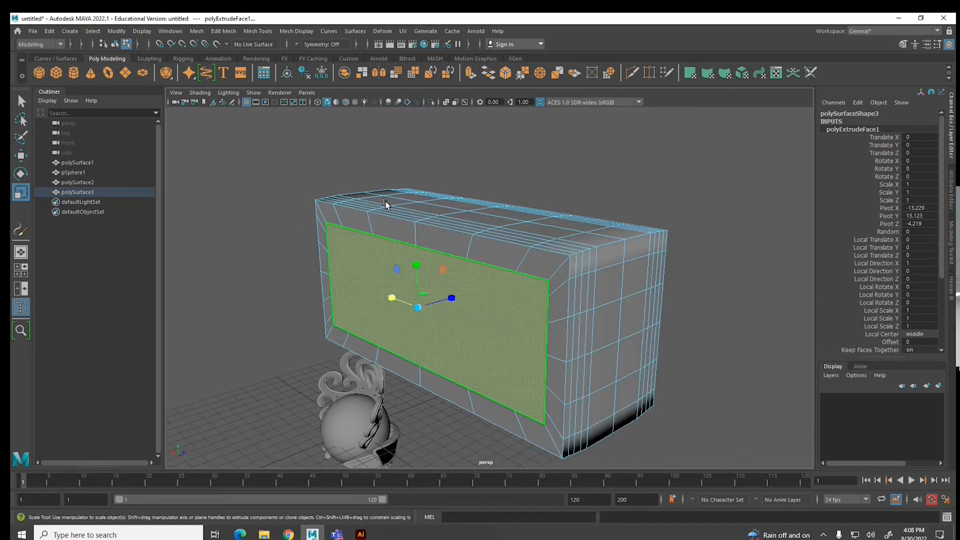
click(223, 32)
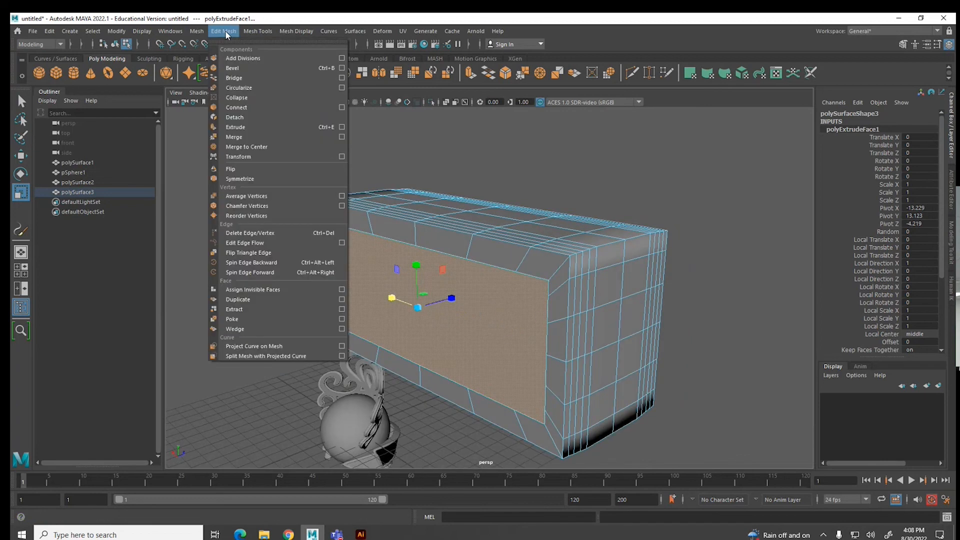
click(235, 128)
drag(449, 299, 478, 292)
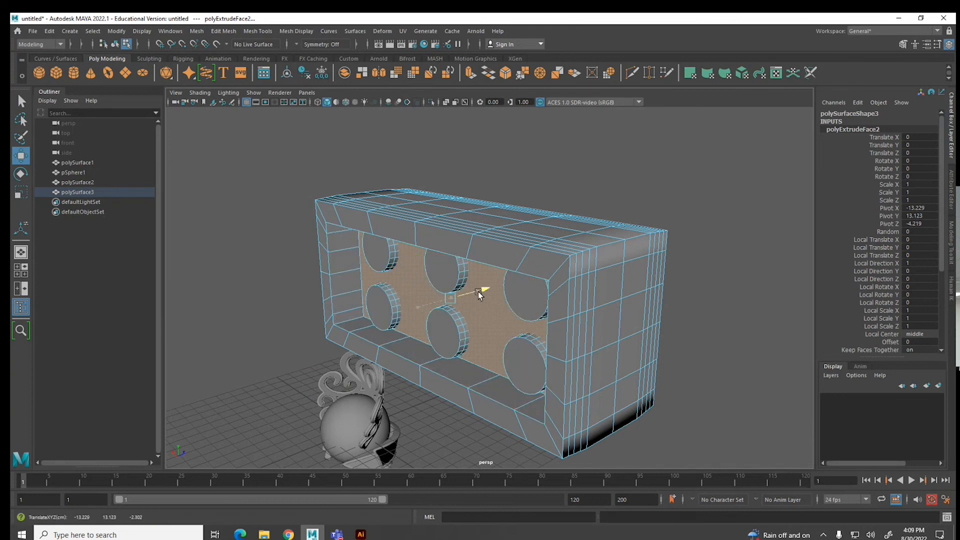
drag(478, 292, 481, 291)
click(558, 184)
- Select the back cap faces of all six studs inside the hollow and grow the selection twice
alt+drag(558, 184, 459, 302)
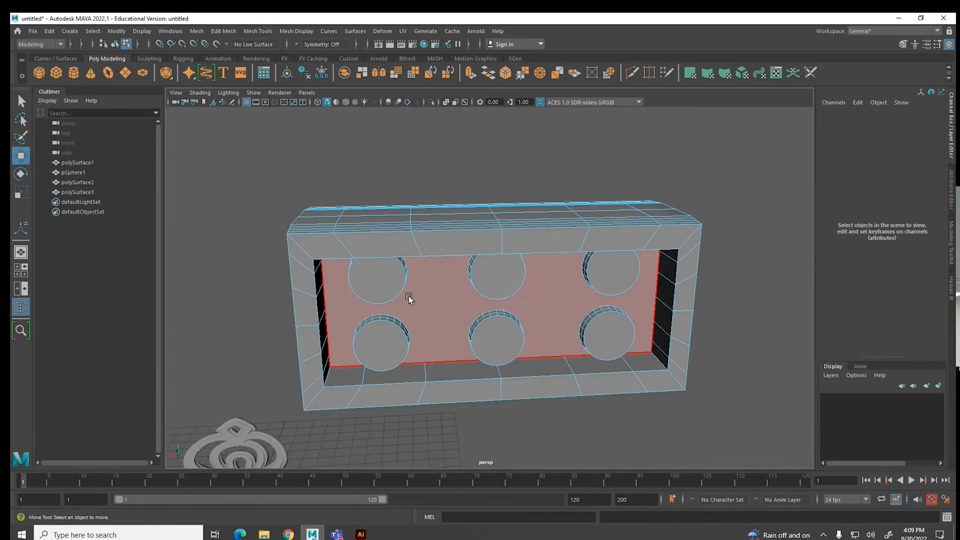
click(379, 289)
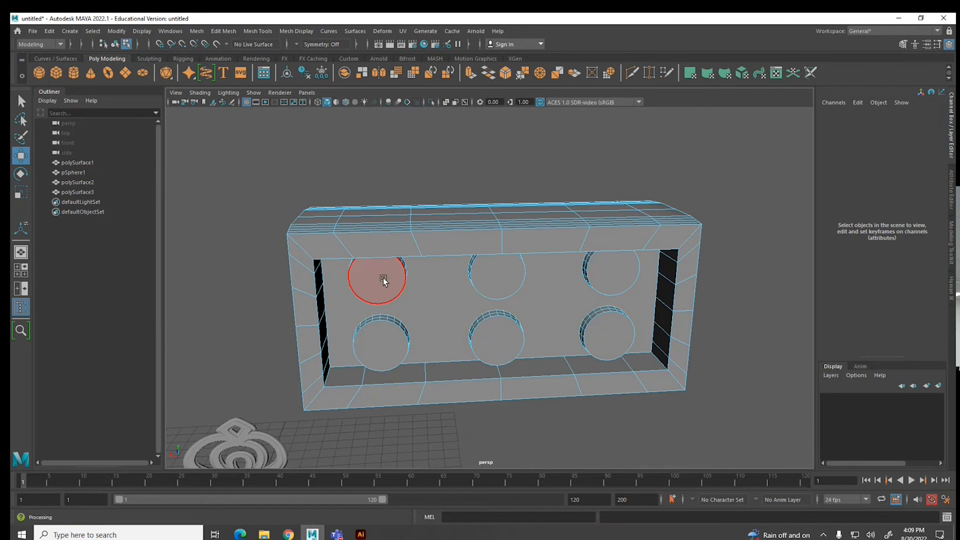
shift+click(382, 341)
shift+click(472, 283)
shift+click(494, 338)
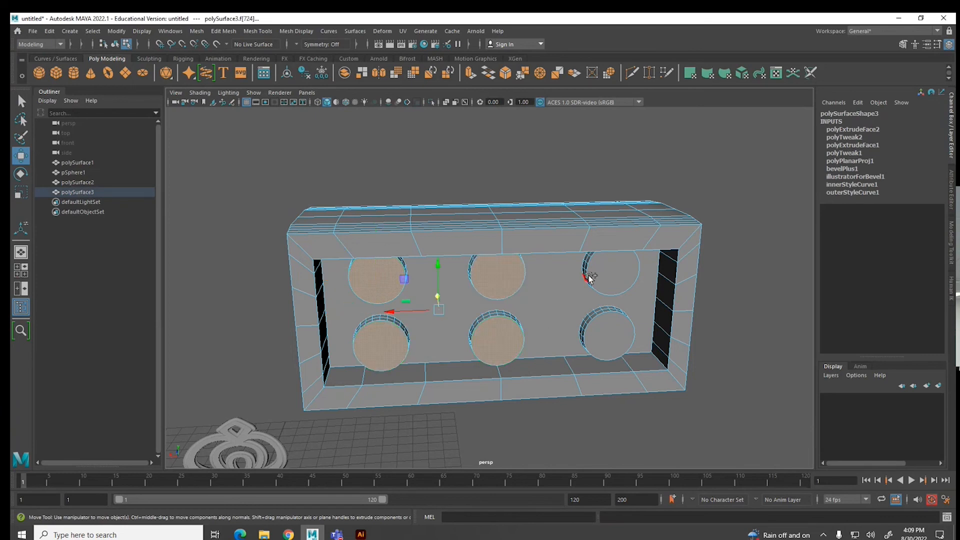
shift+click(590, 275)
shift+click(609, 332)
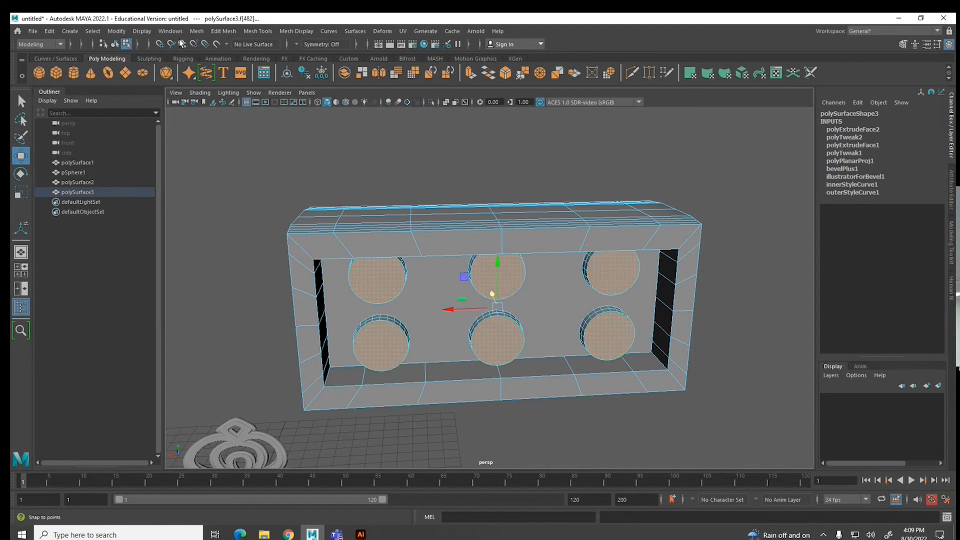
click(92, 31)
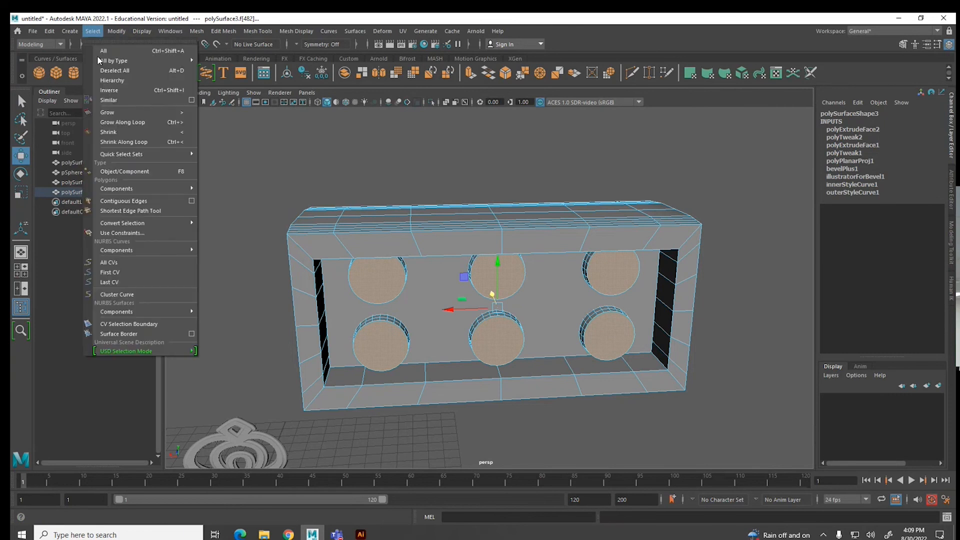
click(108, 111)
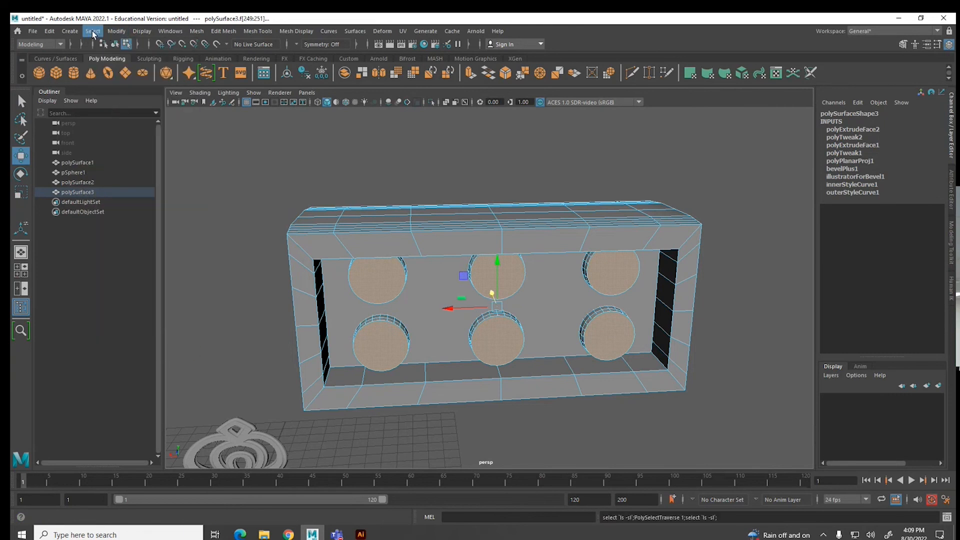
click(92, 31)
click(99, 112)
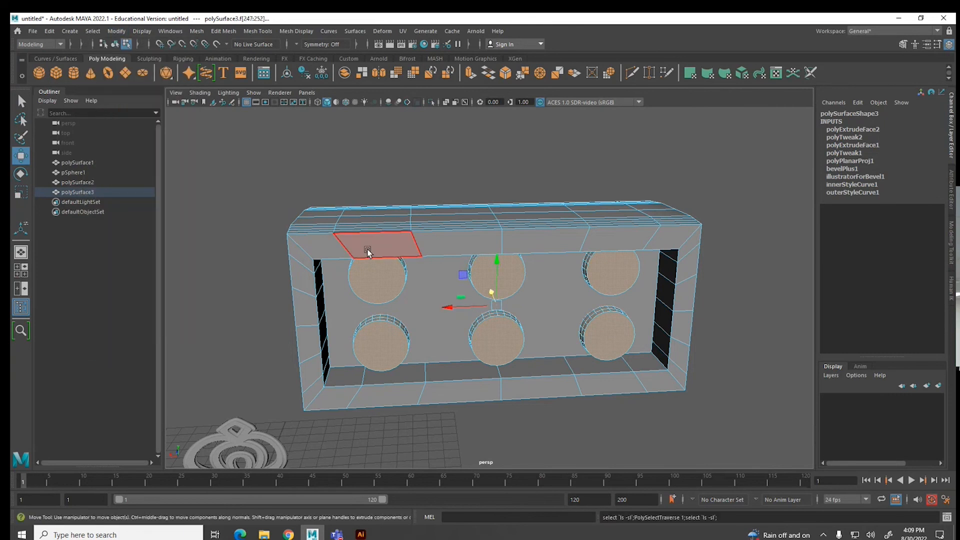
- Extrude the selected back faces of the six studs with a local Z translation of about 0.237
key(r)
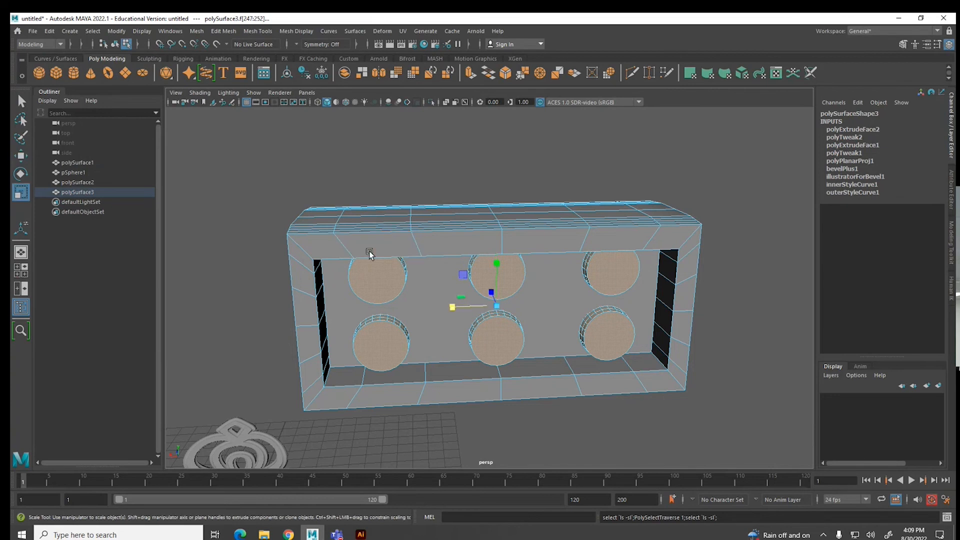
click(218, 31)
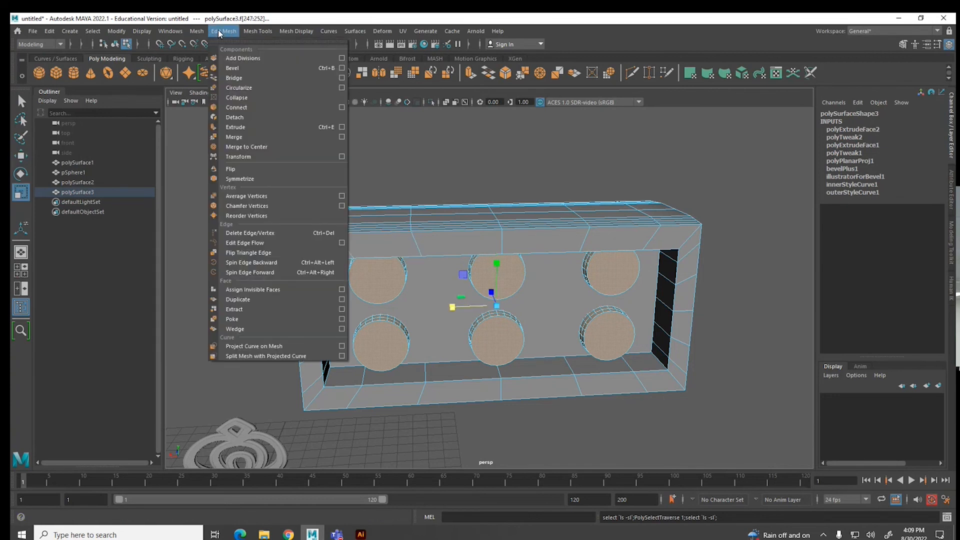
click(228, 128)
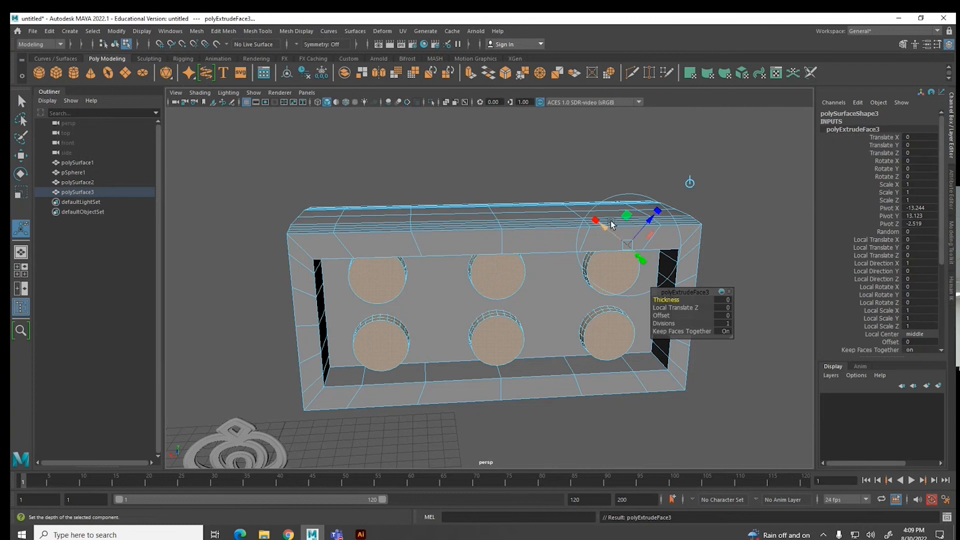
drag(649, 220, 652, 216)
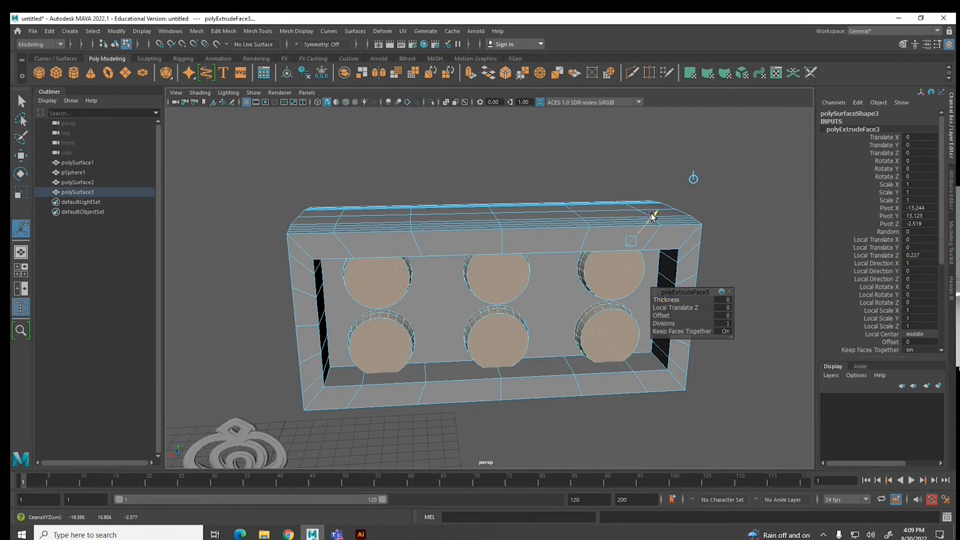
- Select the back faces of all six studs inside the hollow and extrude them in place without any offset
click(386, 276)
shift+click(399, 334)
shift+click(497, 286)
shift+click(498, 336)
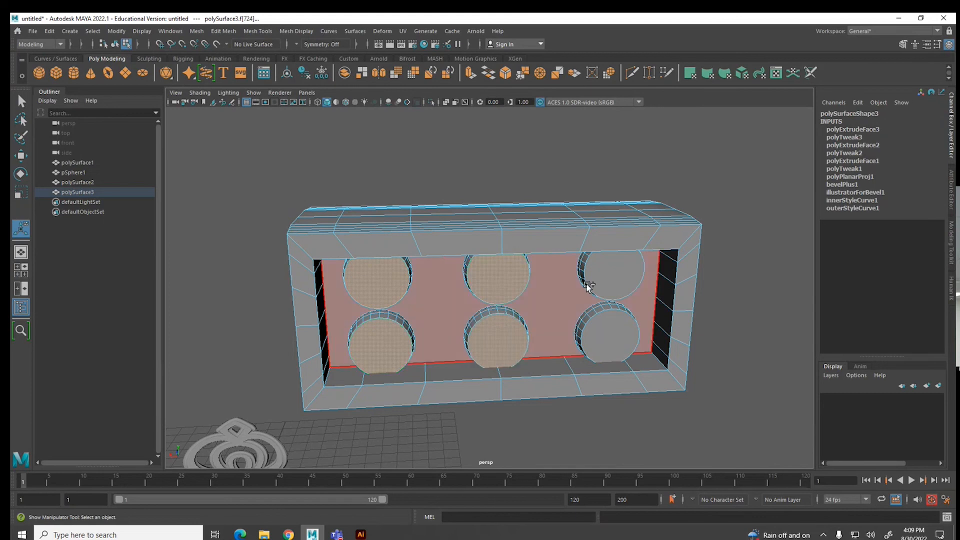
shift+click(592, 270)
shift+click(595, 332)
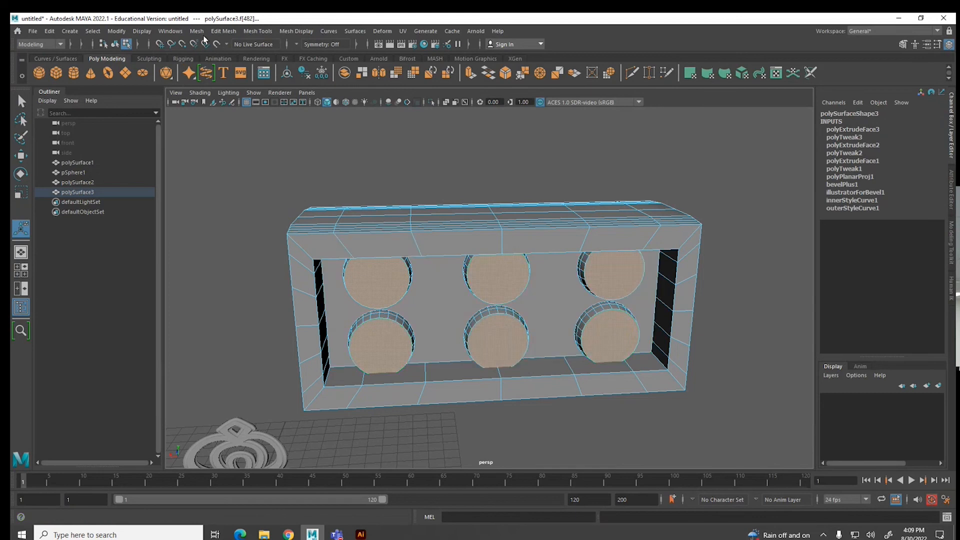
click(217, 31)
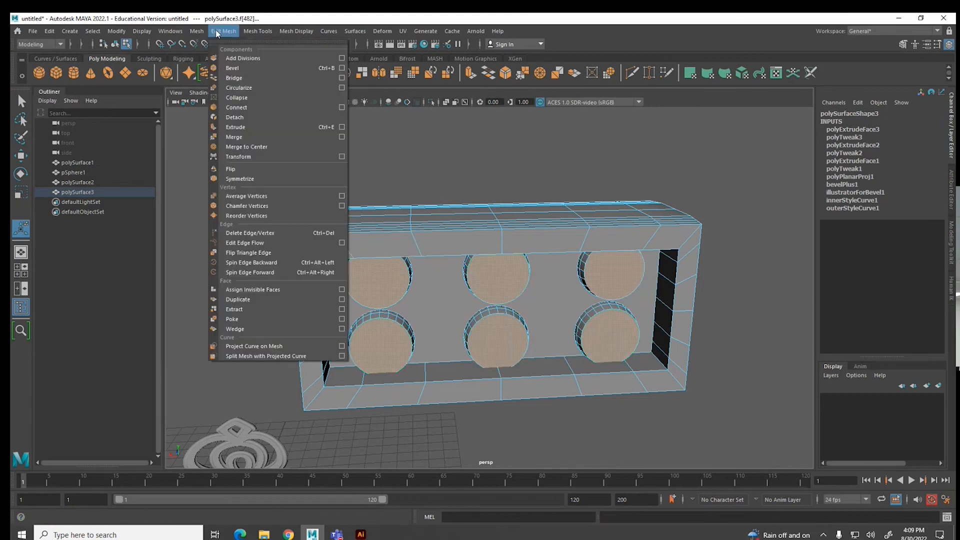
click(235, 127)
drag(615, 302, 613, 314)
key(ctrl+z)
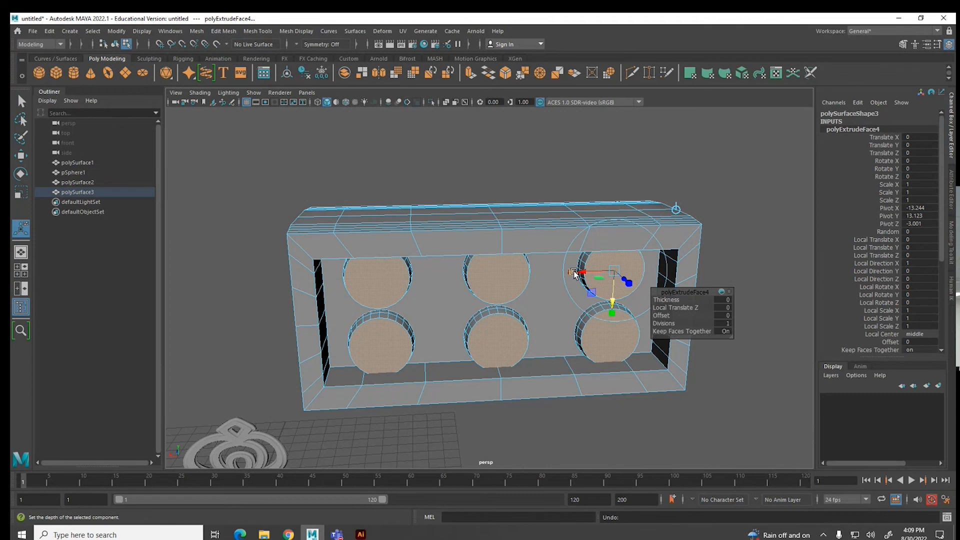
- Scale each of the six extruded stud back faces inward individually to about 0.82 to form even circular rims
key(r)
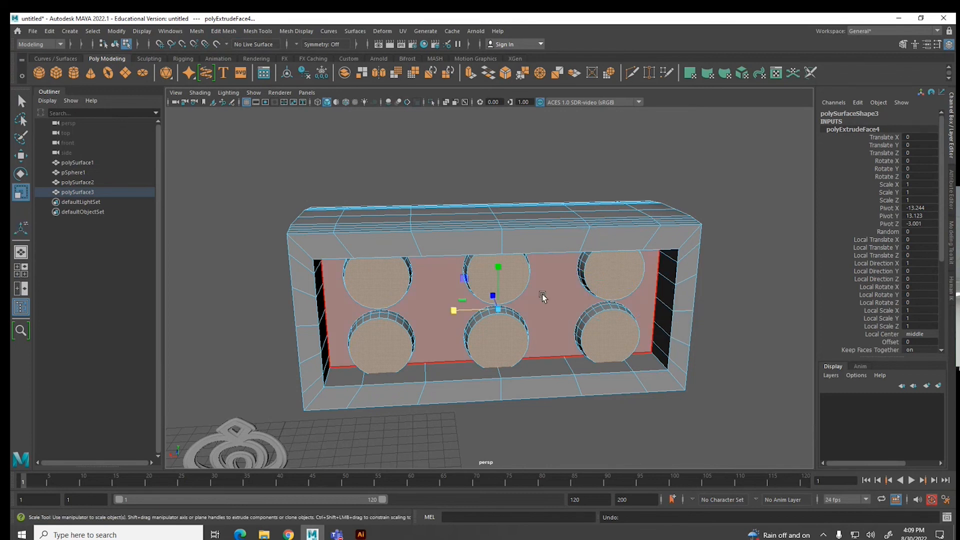
click(386, 284)
drag(377, 281, 371, 283)
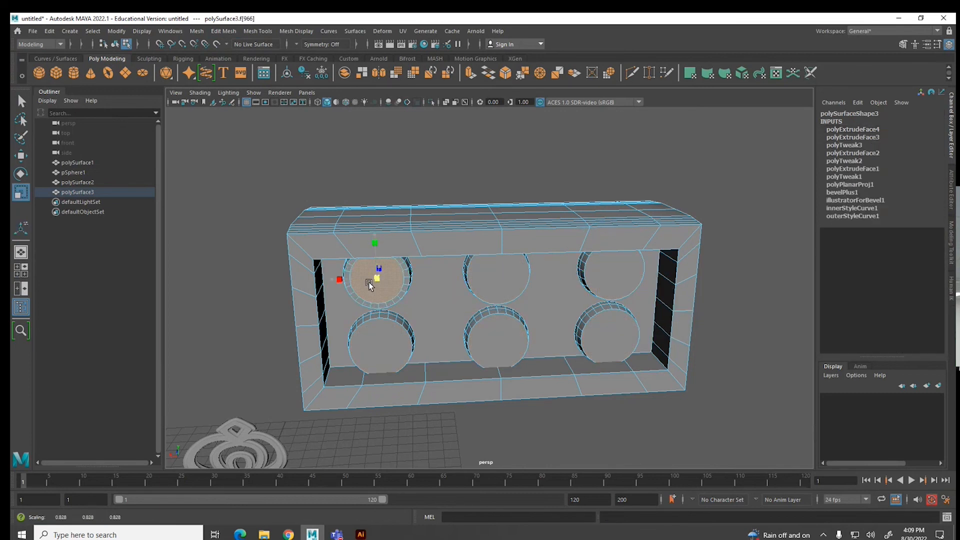
click(373, 350)
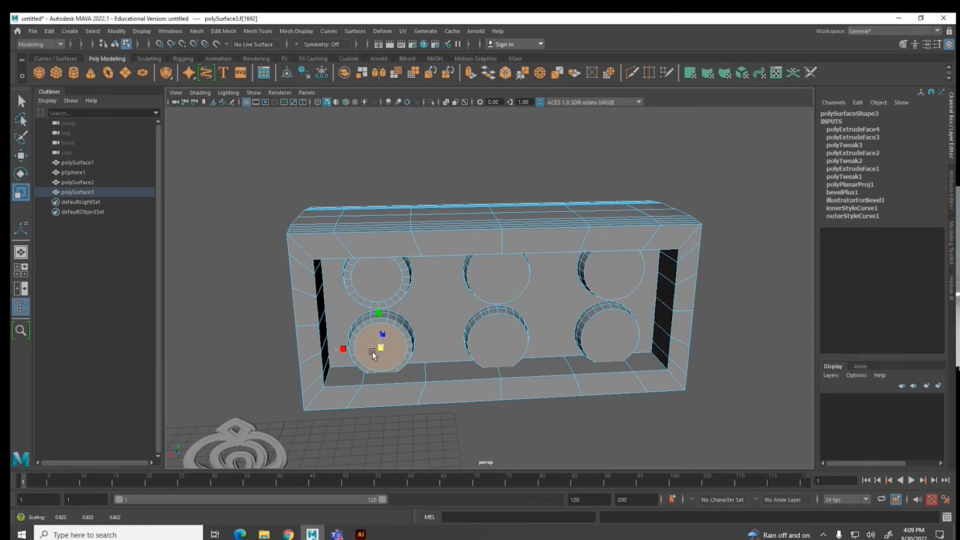
click(497, 275)
drag(497, 275, 490, 280)
click(497, 343)
drag(497, 343, 485, 348)
click(608, 269)
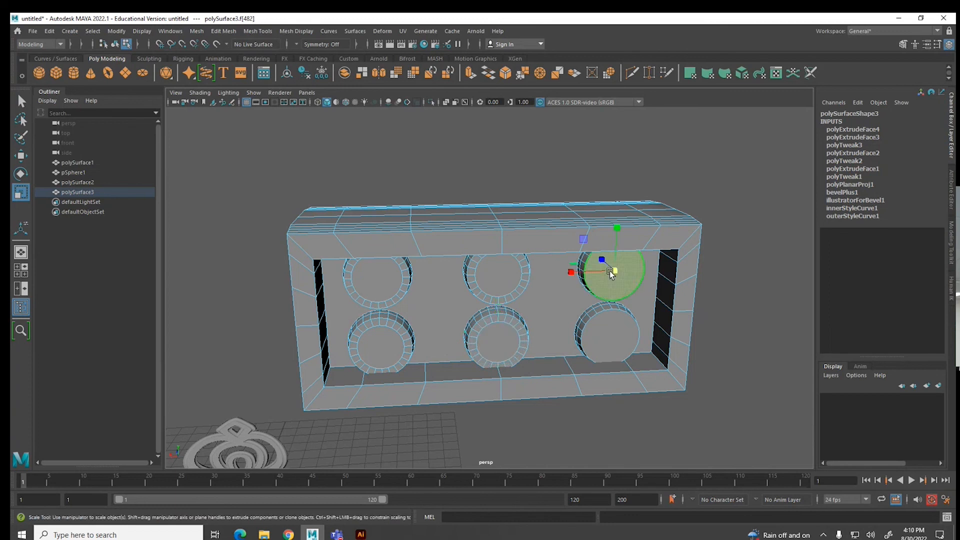
drag(614, 272, 609, 274)
click(611, 333)
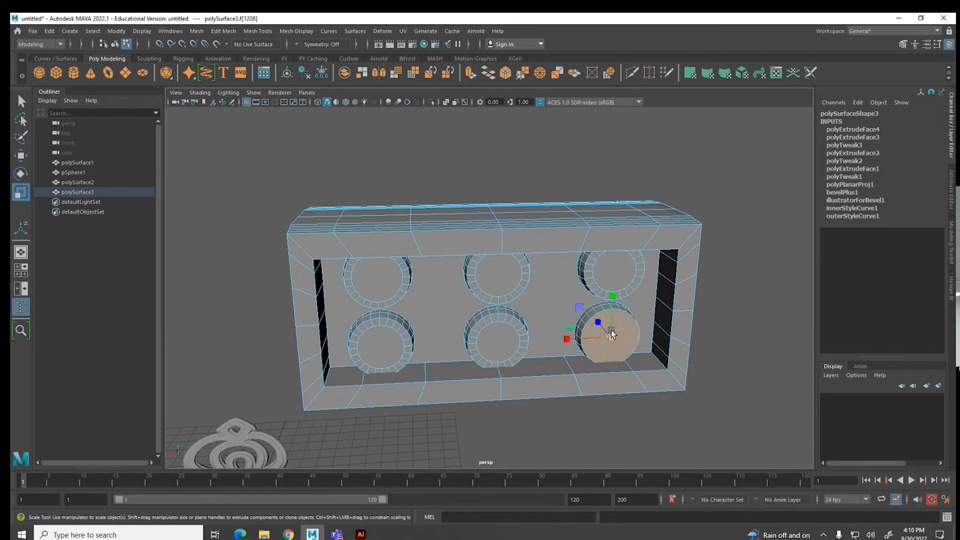
drag(612, 339, 600, 343)
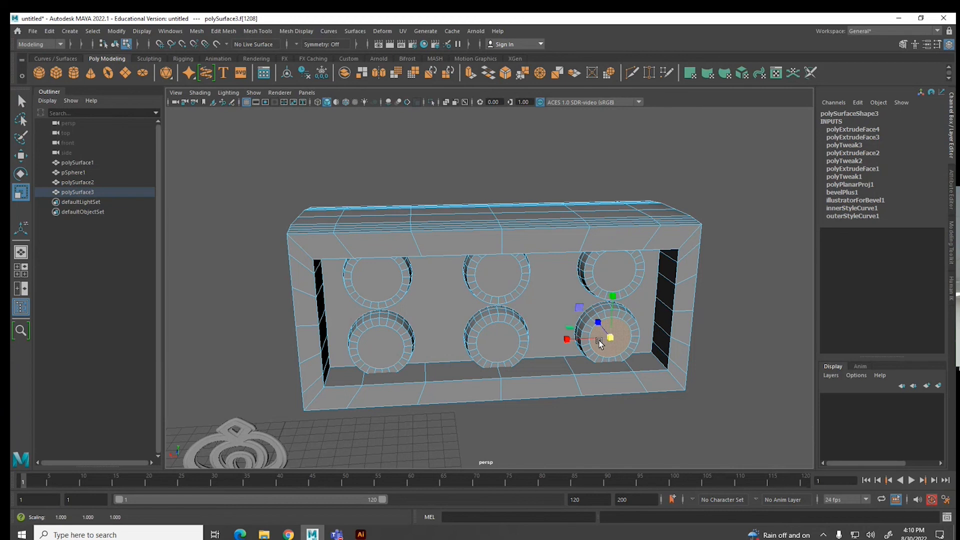
- Extrude the six inset stud back faces together and move them along Z deep into the studs to hollow them
shift+click(389, 343)
shift+click(377, 293)
shift+click(490, 284)
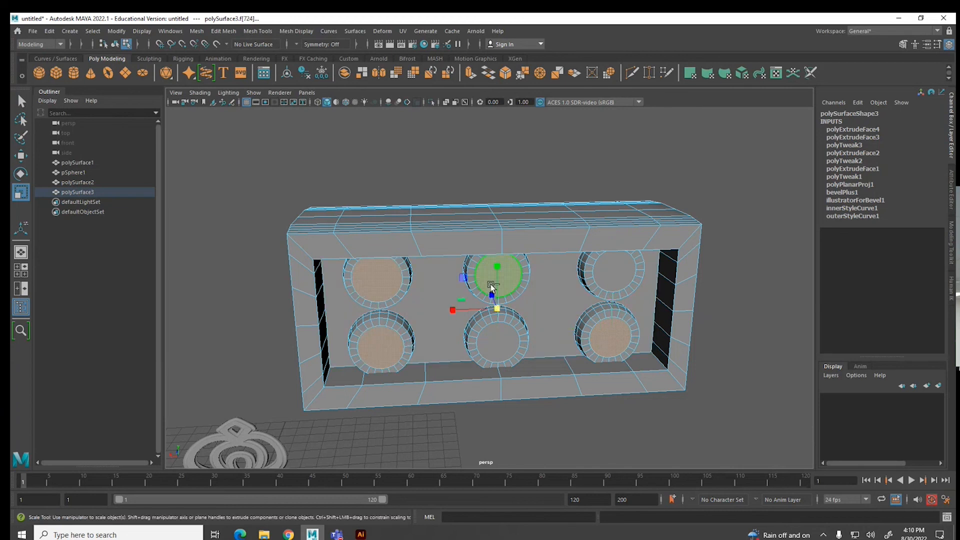
shift+click(500, 334)
shift+click(623, 290)
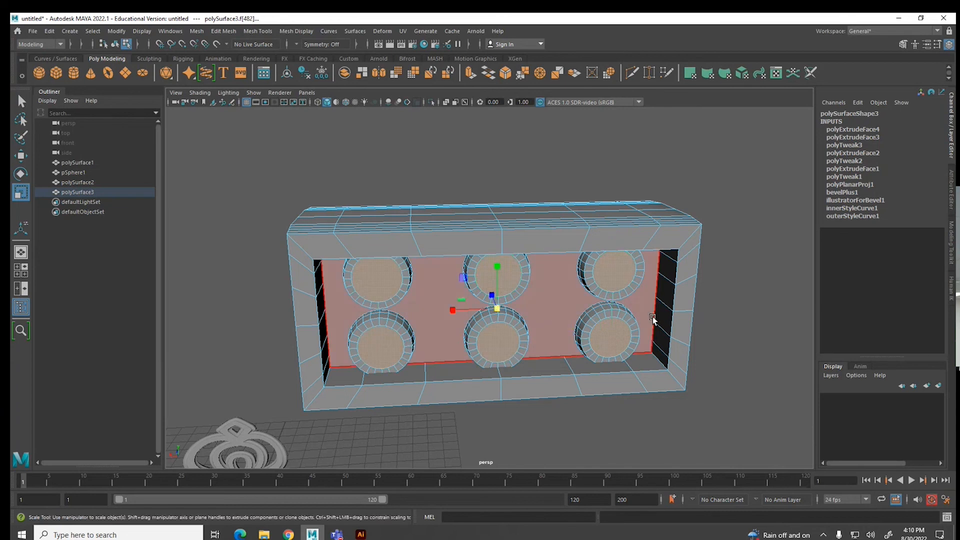
alt+drag(652, 317, 589, 323)
click(229, 32)
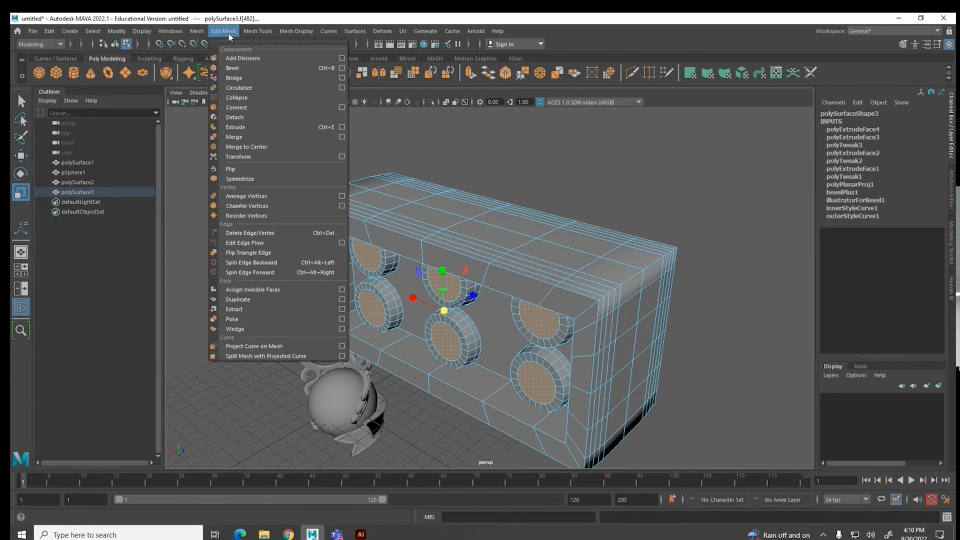
click(237, 128)
key(w)
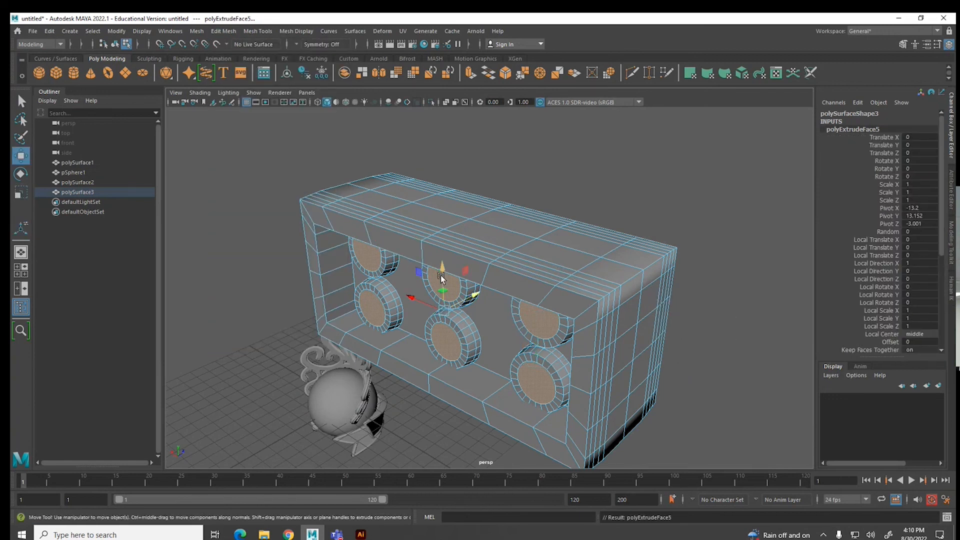
key(Delete)
click(490, 284)
alt+drag(385, 331, 515, 292)
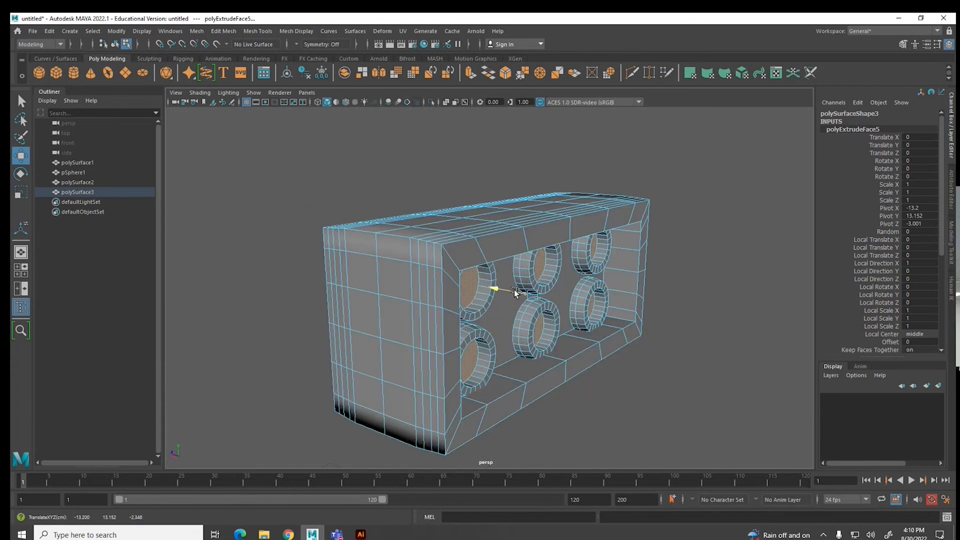
click(474, 169)
- Select the connected faces of the block body without the studs, and return the whole mesh to object selection
right_drag(520, 257, 588, 212)
click(675, 275)
alt+drag(675, 275, 488, 272)
click(488, 272)
alt+drag(391, 303, 515, 310)
right_drag(497, 315, 483, 298)
click(483, 299)
shift+double_click(462, 296)
double_click(470, 238)
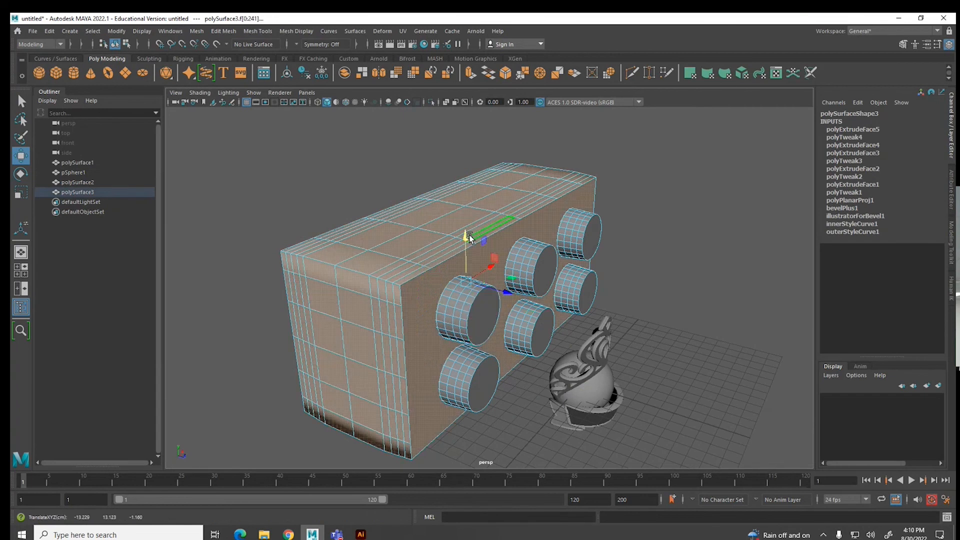
right_drag(440, 252, 451, 227)
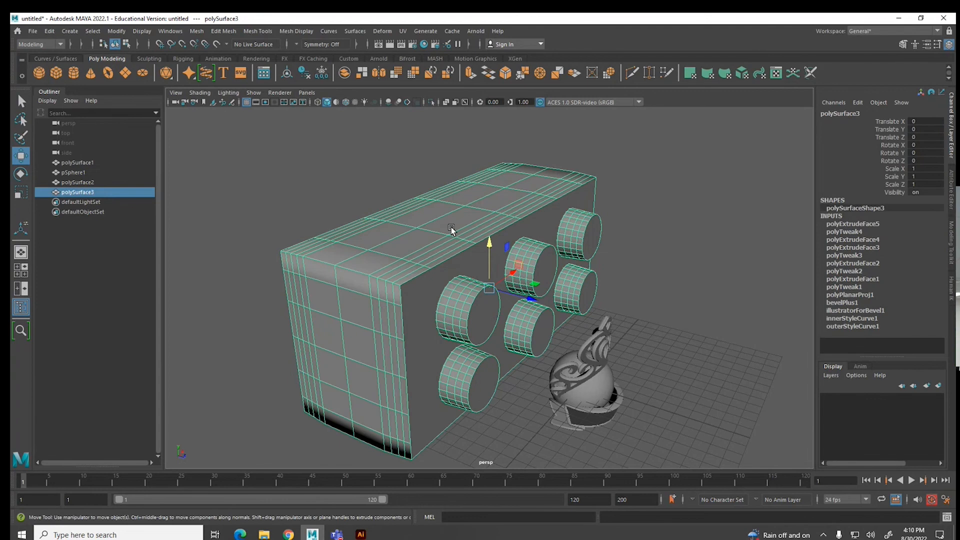
- Try to combine the selected block mesh
click(197, 32)
click(205, 69)
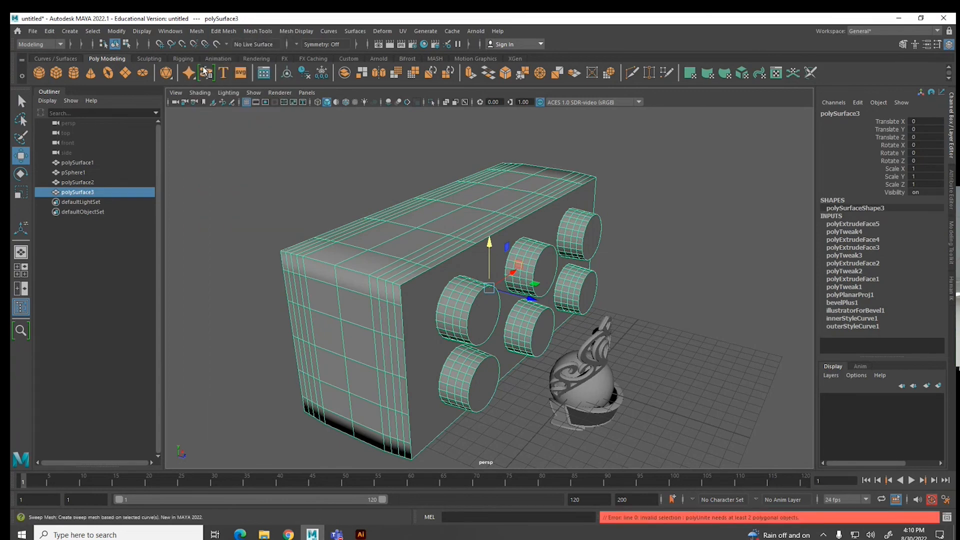
click(294, 214)
key(ctrl+z)
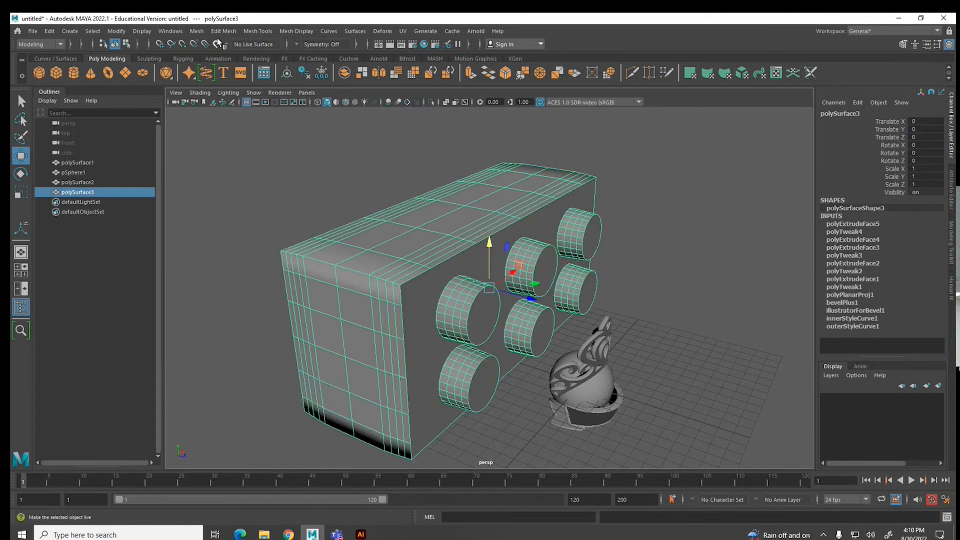
- Separate the block mesh into individual pieces and select each of the six studs in turn to check them
click(198, 31)
click(216, 78)
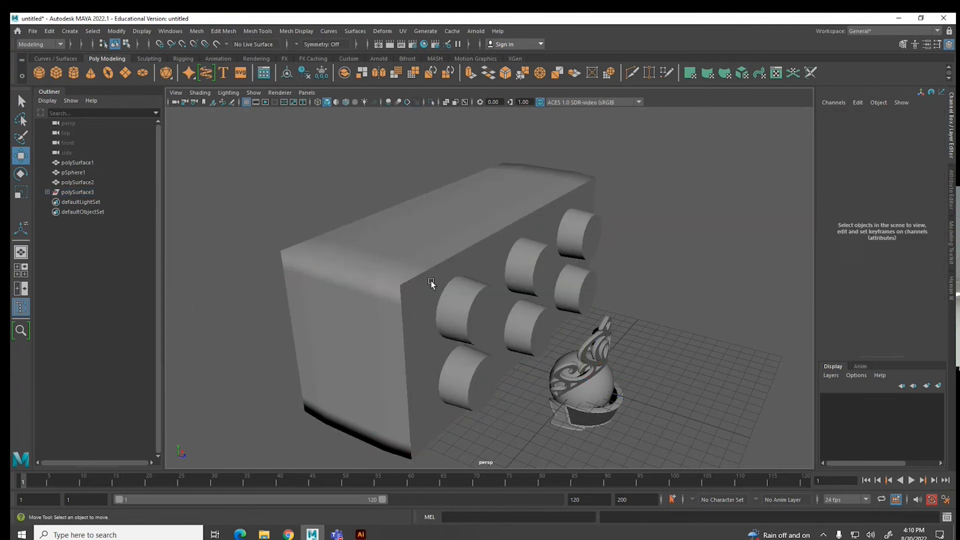
click(470, 308)
click(530, 260)
click(571, 234)
click(570, 277)
click(524, 322)
click(465, 383)
click(475, 323)
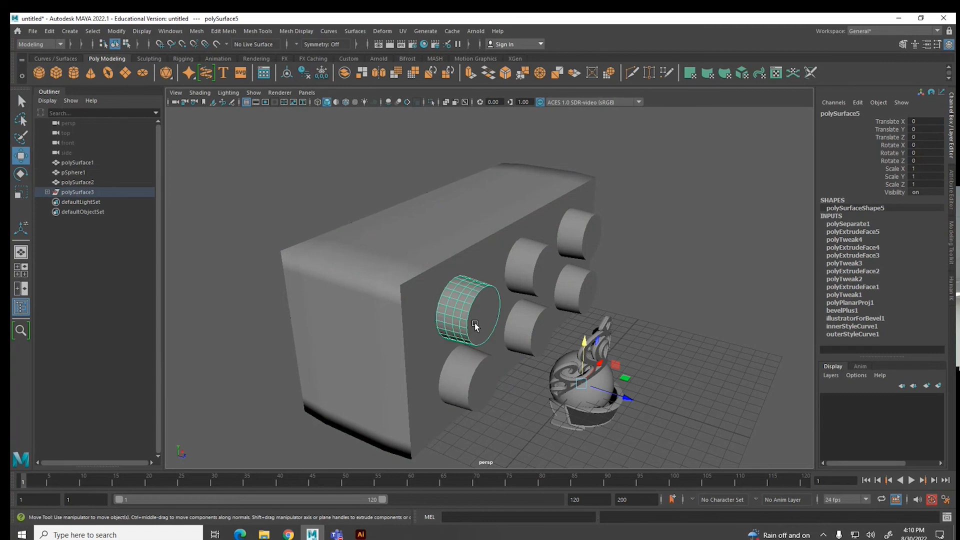
- Center the pivot of the hollow block body and scale the body slightly taller along Y
alt+drag(443, 333, 534, 360)
click(537, 361)
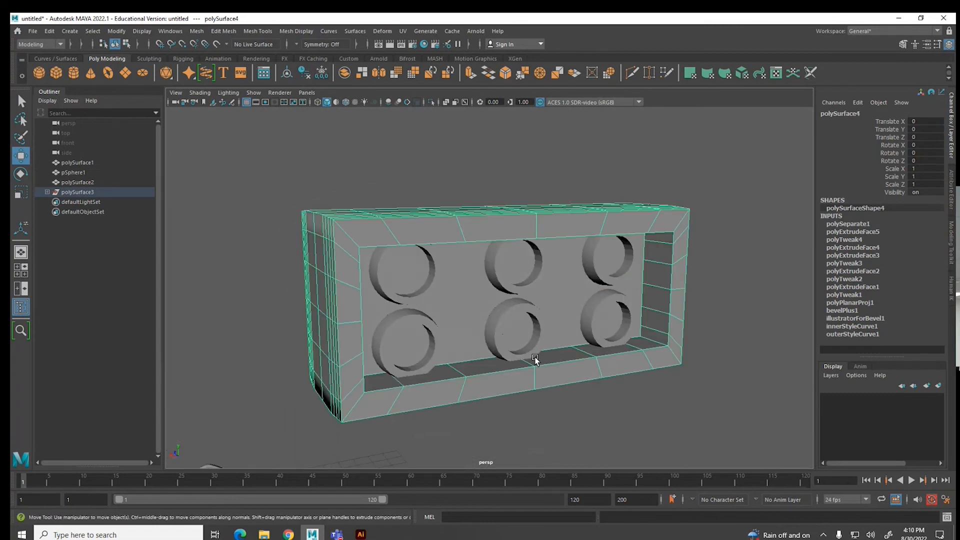
key(r)
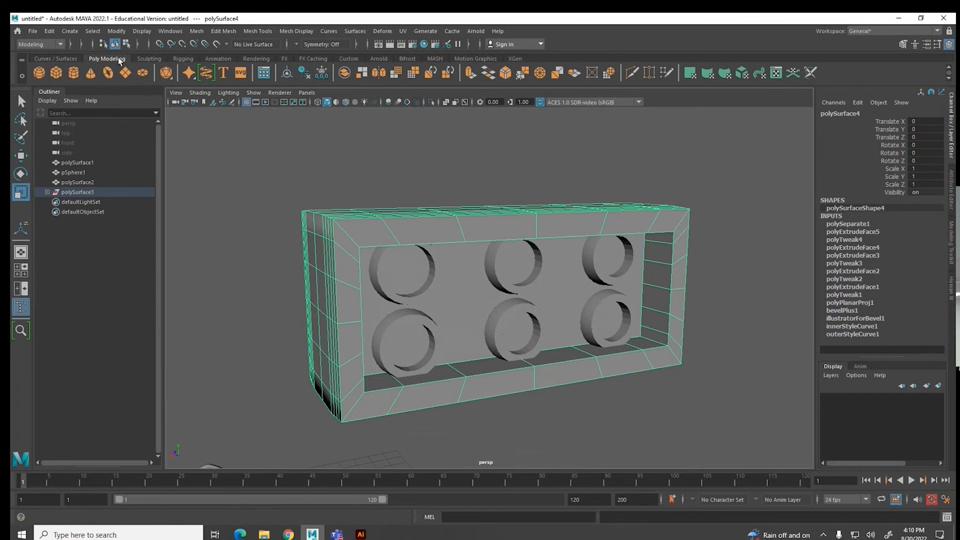
click(117, 31)
click(130, 105)
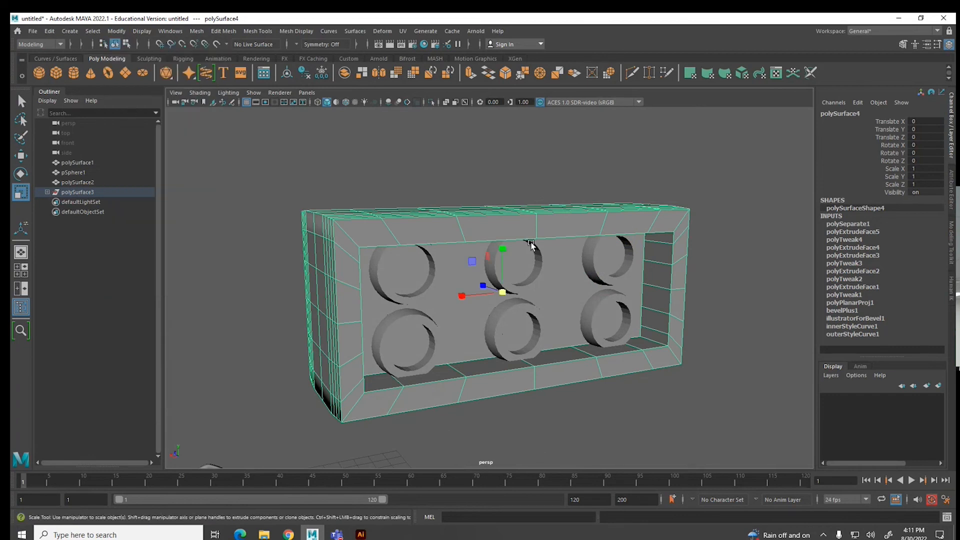
drag(501, 249, 502, 248)
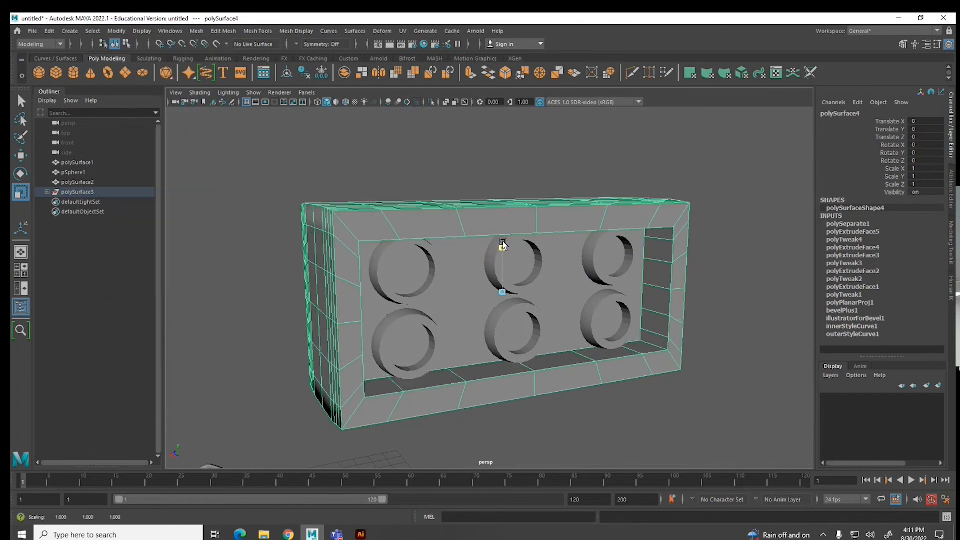
- Group the block body with its six studs and center the group's pivot
alt+drag(659, 338, 488, 340)
click(453, 340)
click(520, 336)
click(535, 248)
drag(247, 154, 593, 386)
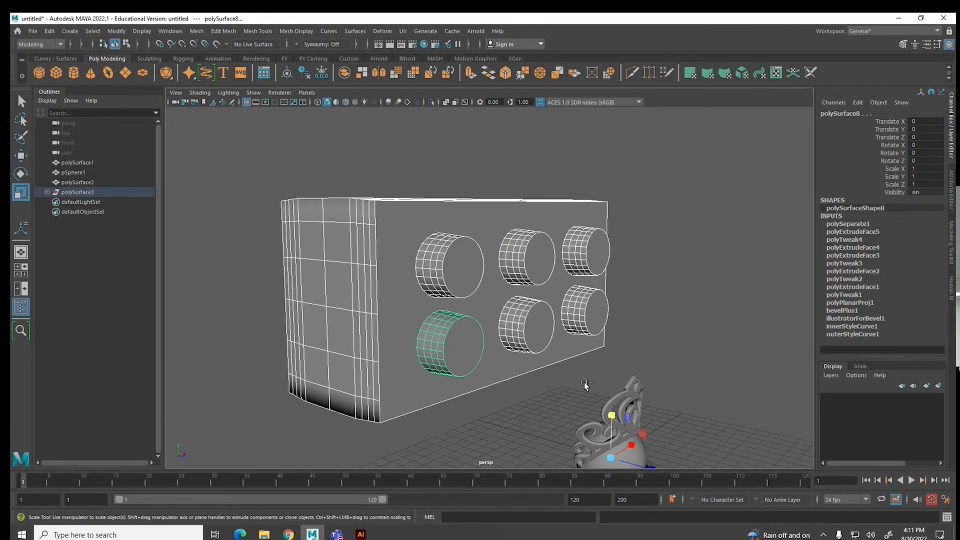
key(ctrl+g)
click(123, 32)
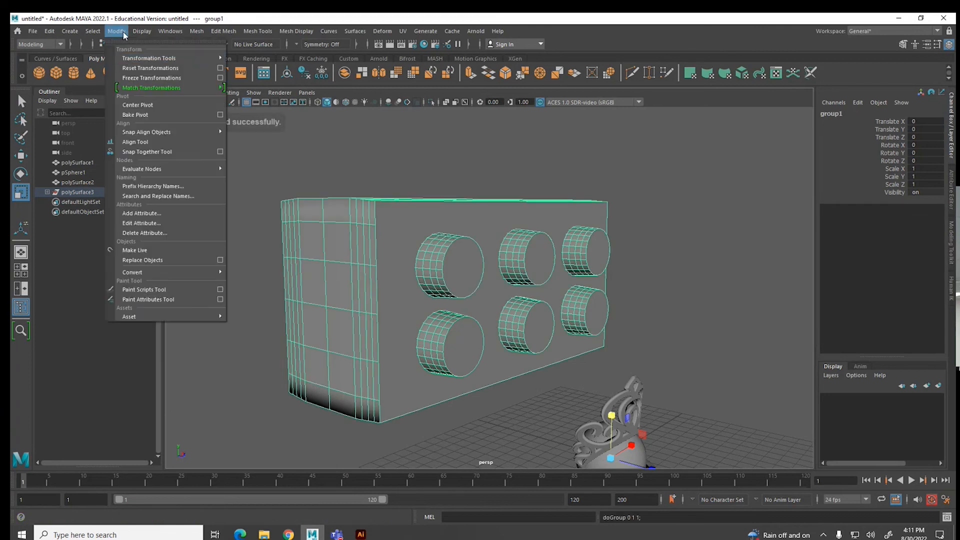
click(140, 105)
click(288, 307)
scroll(284, 321, down, 3)
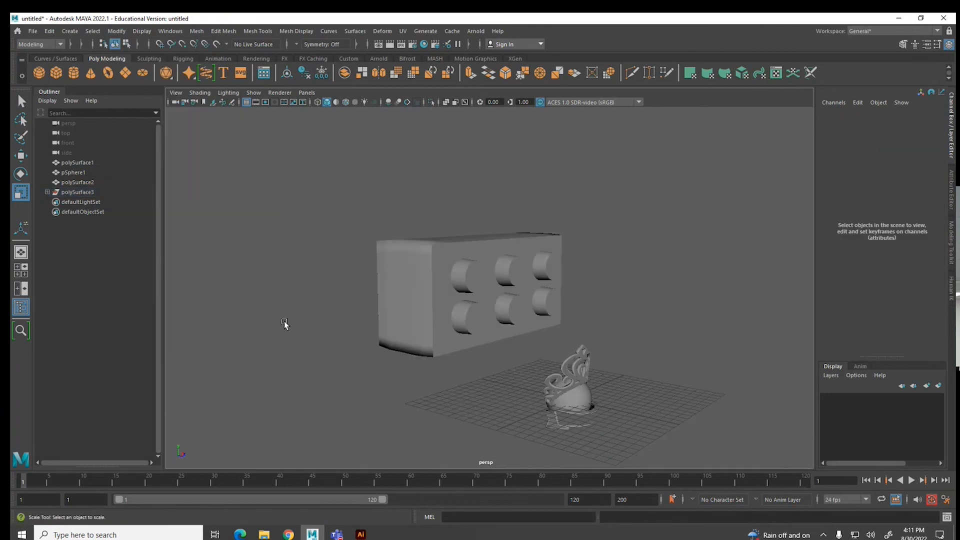
- Show wireframe on shaded and delete the lengthwise edge loops running around the block body, including the closely spaced bevel loops
click(346, 102)
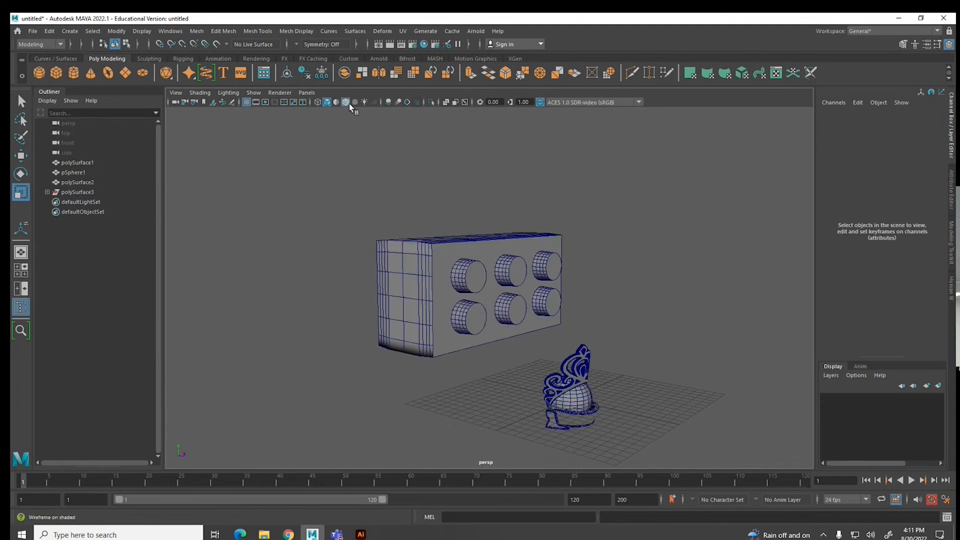
mouse_move(446, 283)
alt+mouse_down()
mouse_move(454, 316)
mouse_move(557, 301)
mouse_move(491, 301)
mouse_move(501, 296)
alt+mouse_up()
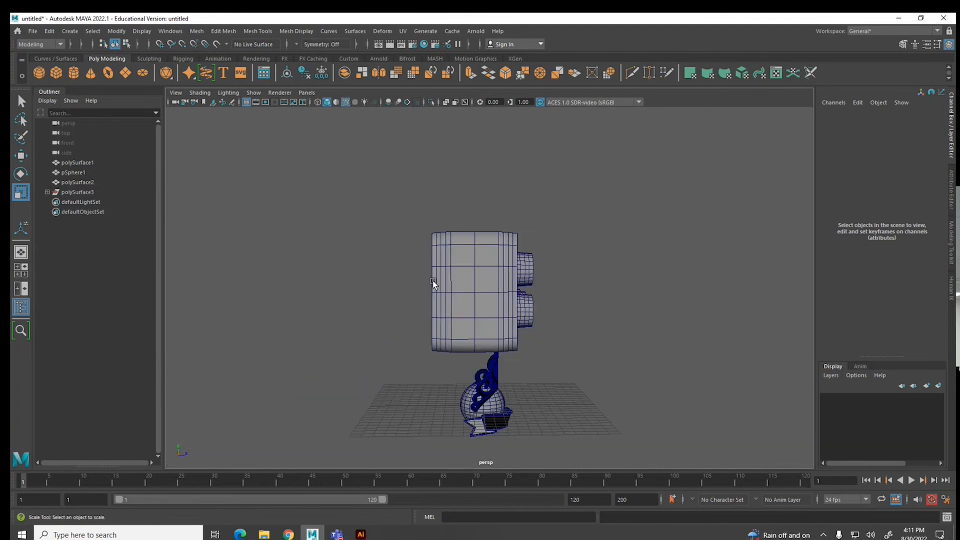
right_drag(469, 293, 458, 274)
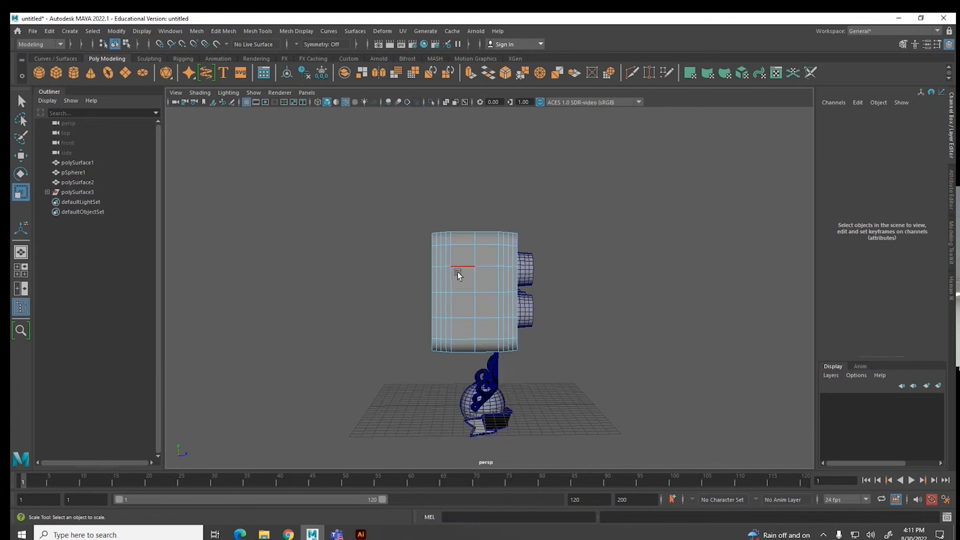
click(440, 278)
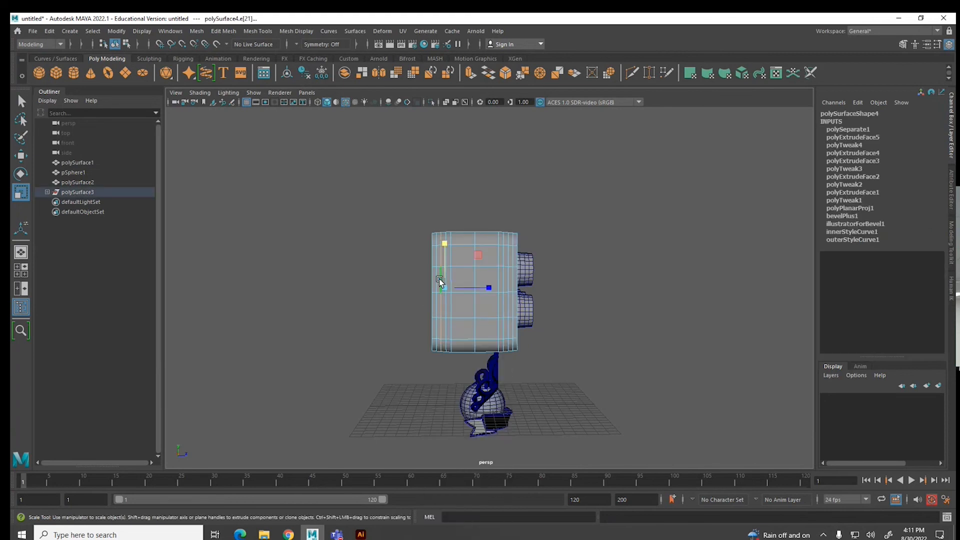
click(508, 281)
click(474, 301)
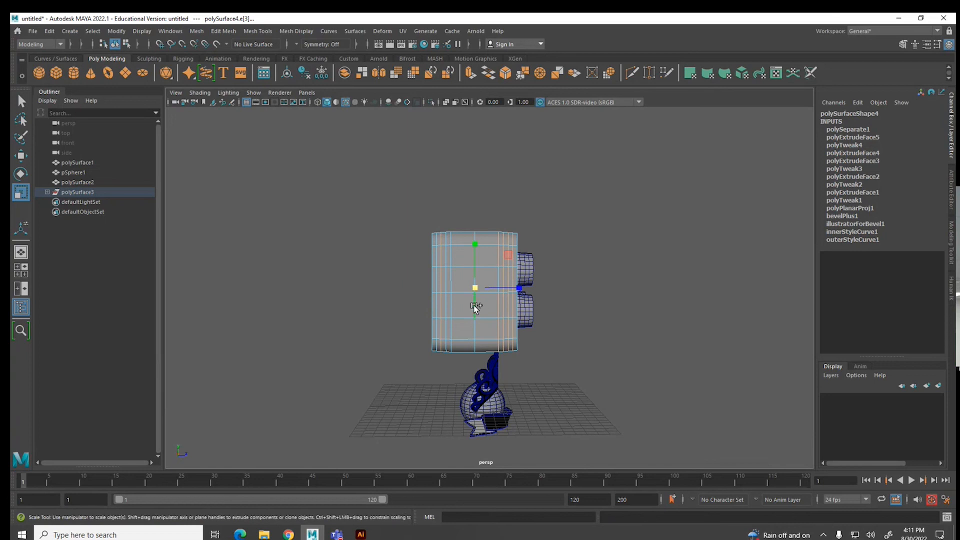
shift+click(437, 304)
alt+drag(450, 291, 444, 322)
scroll(443, 322, up, 1)
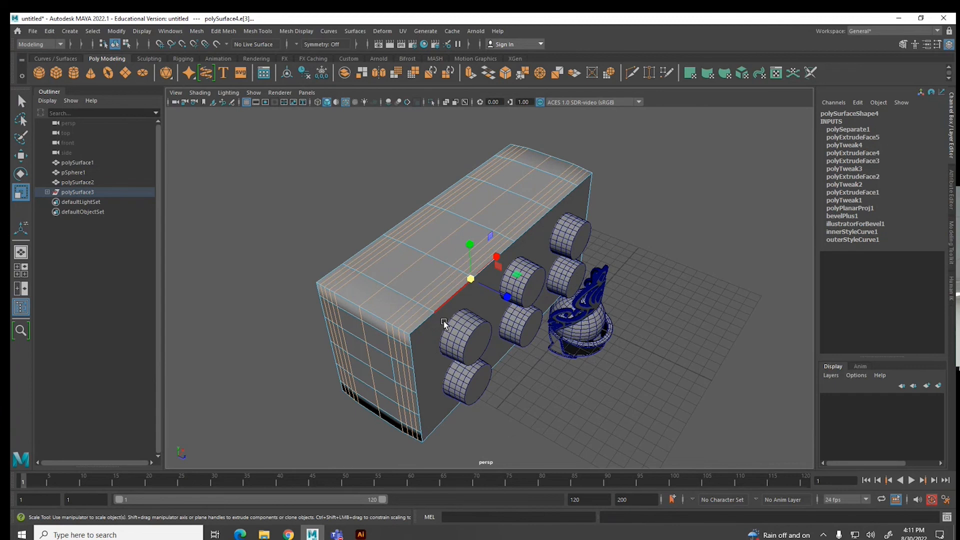
key(ctrl+Delete)
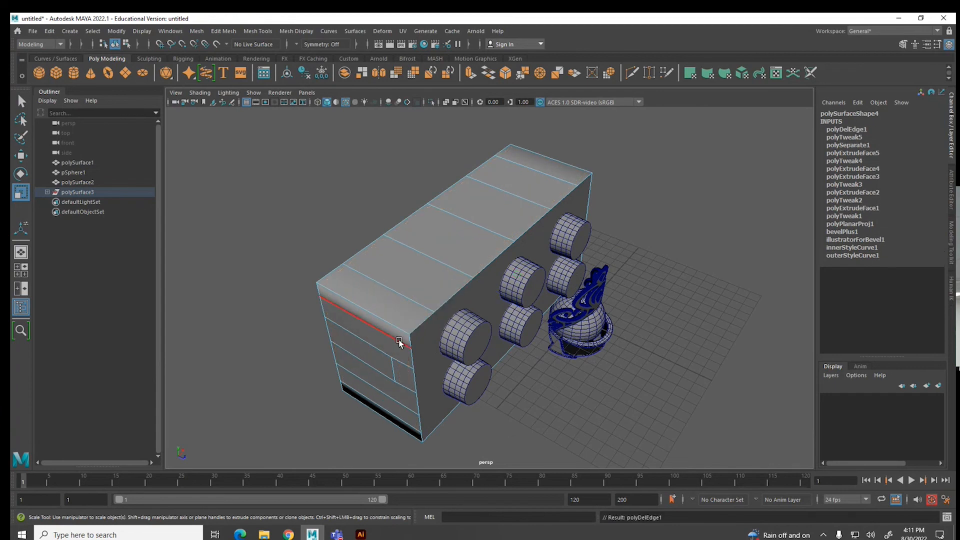
- Delete the short leftover edge in the middle of the block's end face
click(393, 372)
key(ctrl+Delete)
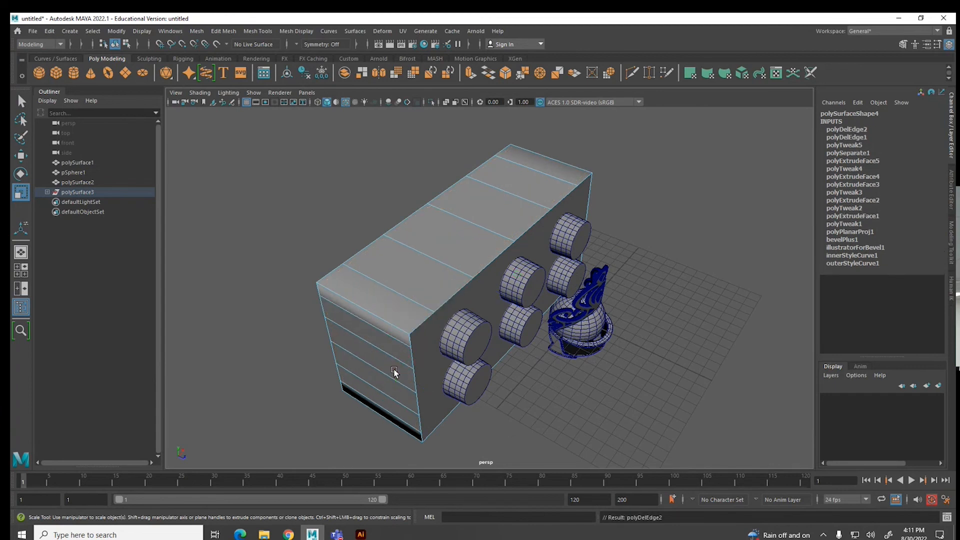
alt+drag(536, 359, 536, 327)
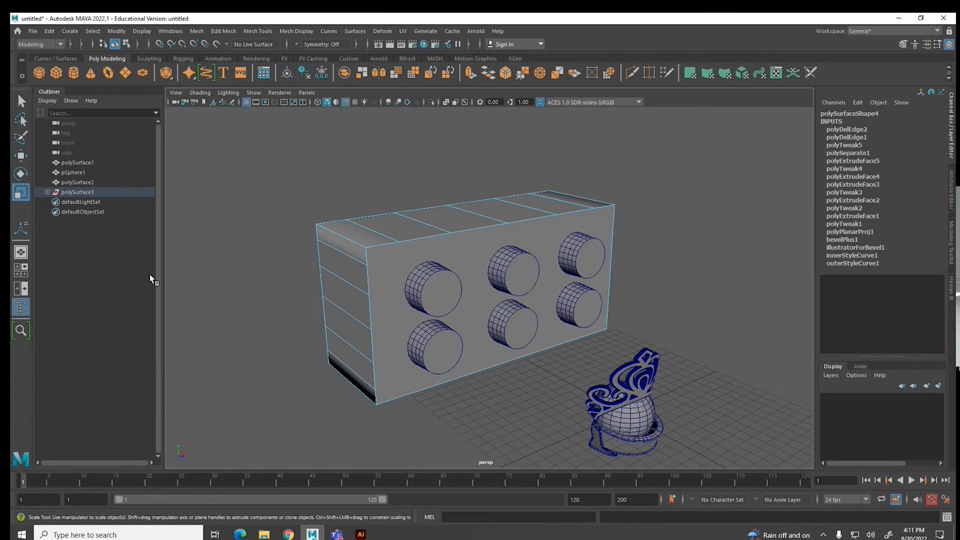
- Return the block body to object mode and check its smooth preview before switching back to the unsmoothed display
right_drag(374, 282, 398, 253)
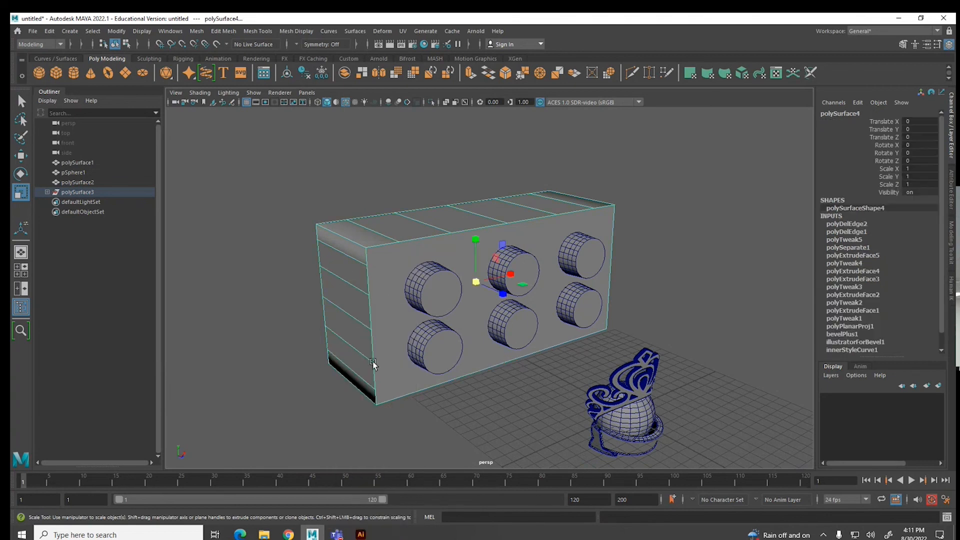
key(3)
alt+drag(420, 405, 372, 372)
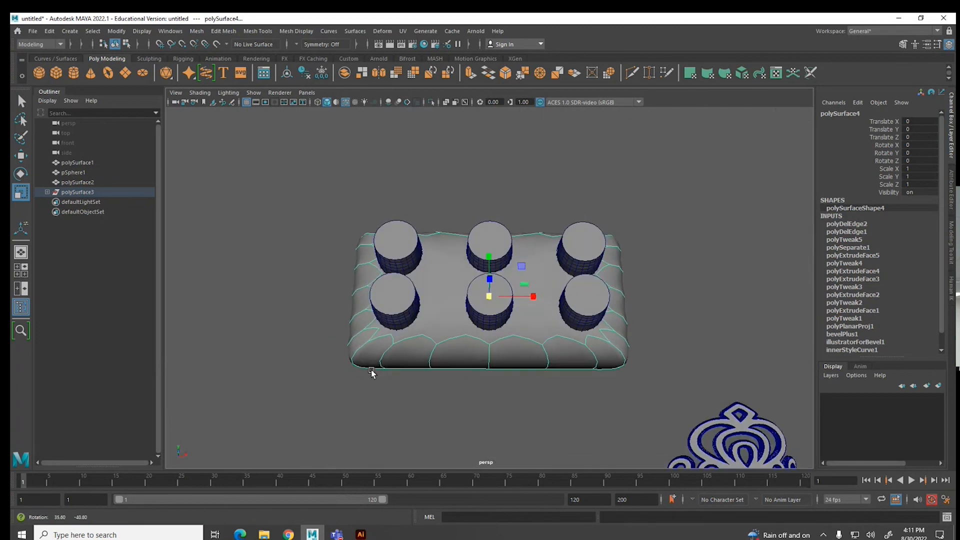
key(1)
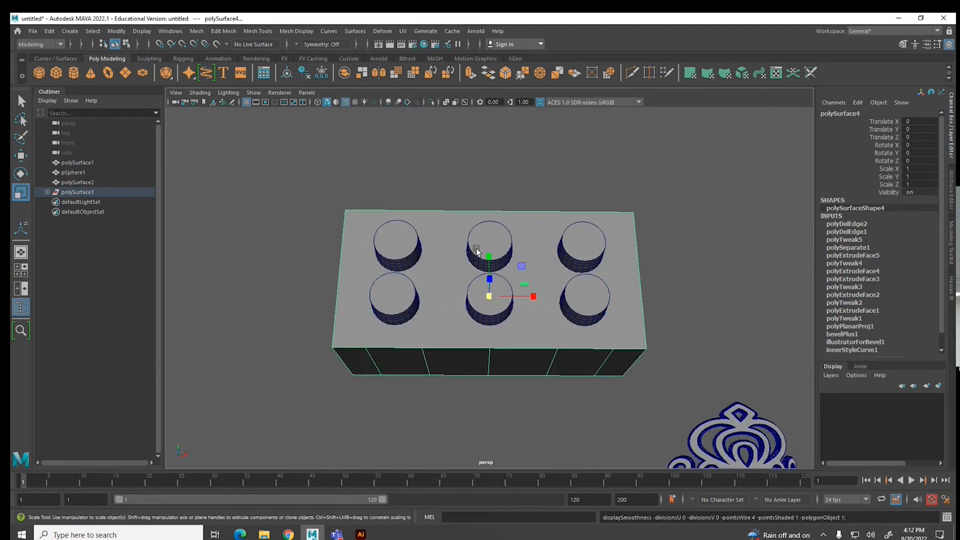
alt+drag(596, 326, 560, 402)
alt+drag(431, 383, 422, 366)
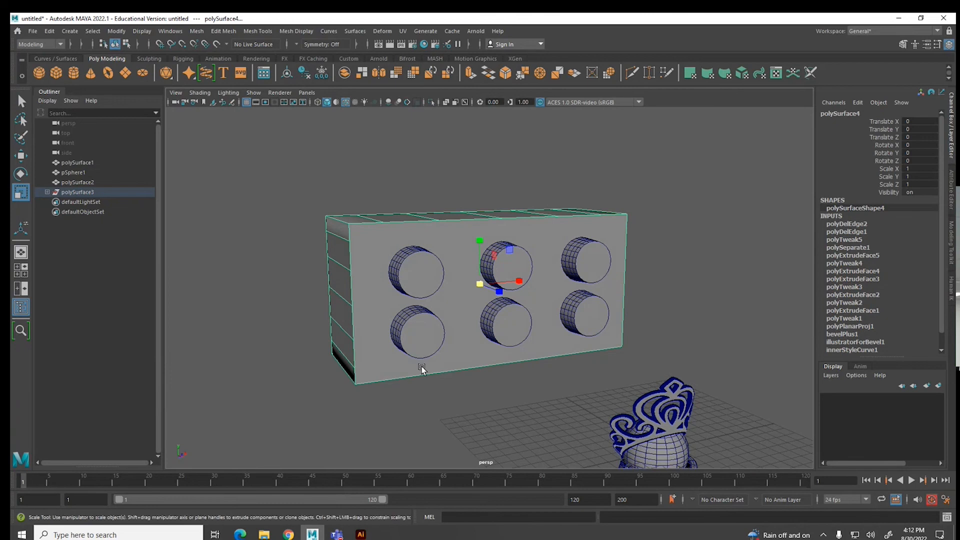
- Multi-Cut the block's stud face from long edge to long edge, connecting the first three pairs of crosswise edges
click(259, 31)
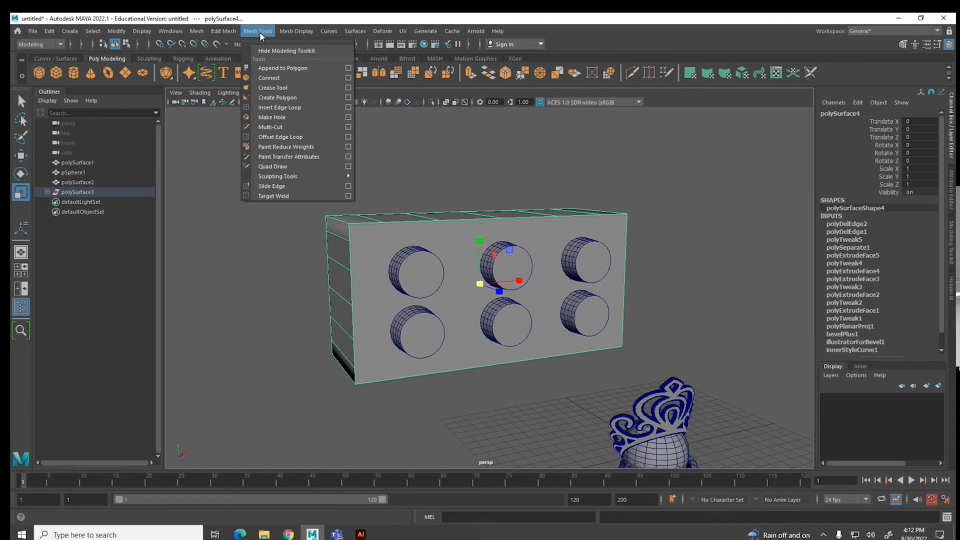
click(270, 126)
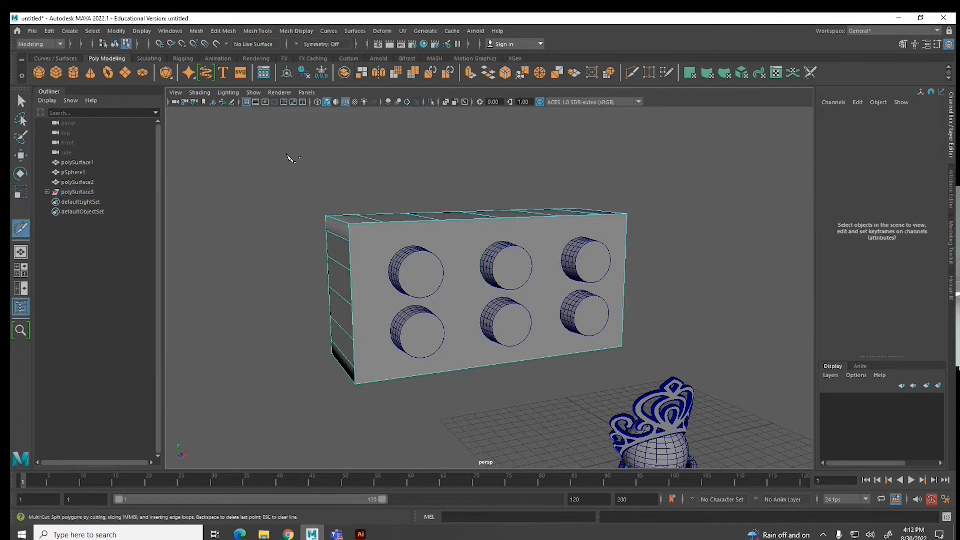
click(384, 225)
alt+drag(384, 225, 382, 341)
click(379, 334)
drag(456, 290, 440, 244)
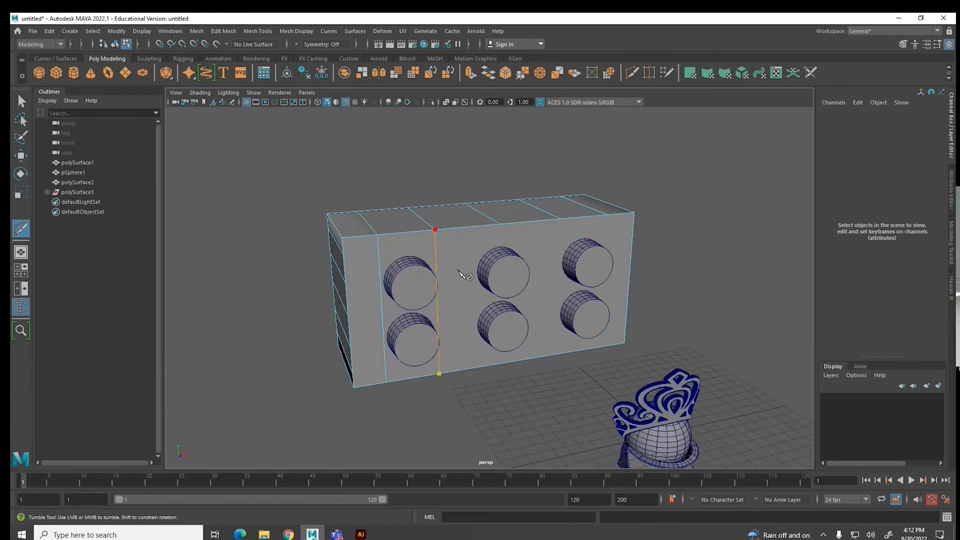
alt+drag(503, 225, 510, 315)
alt+drag(508, 356, 502, 340)
click(499, 350)
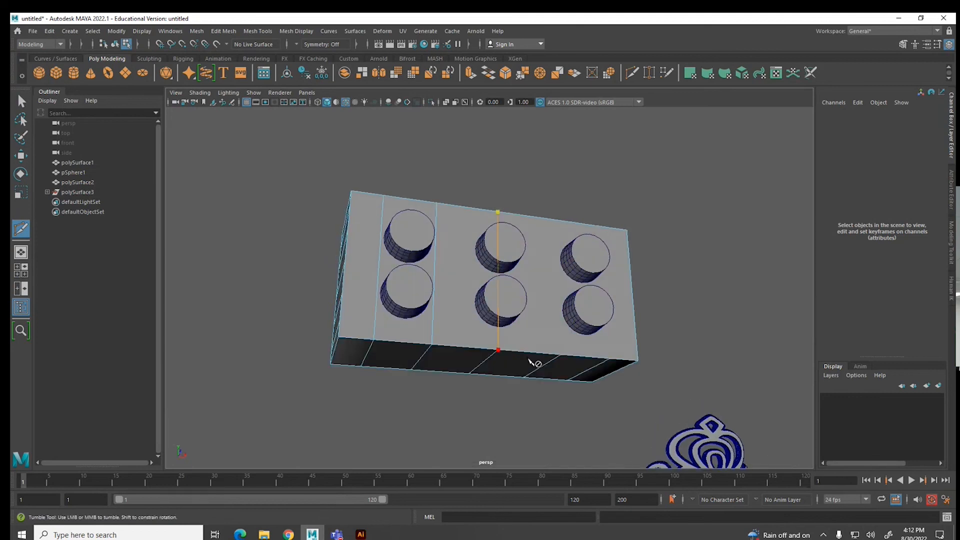
key(Return)
- Cut the remaining two crosswise connections across the stud face, through and beyond the last pair of studs
click(560, 356)
alt+drag(560, 305, 563, 332)
click(561, 223)
key(Return)
click(610, 217)
click(602, 349)
key(Return)
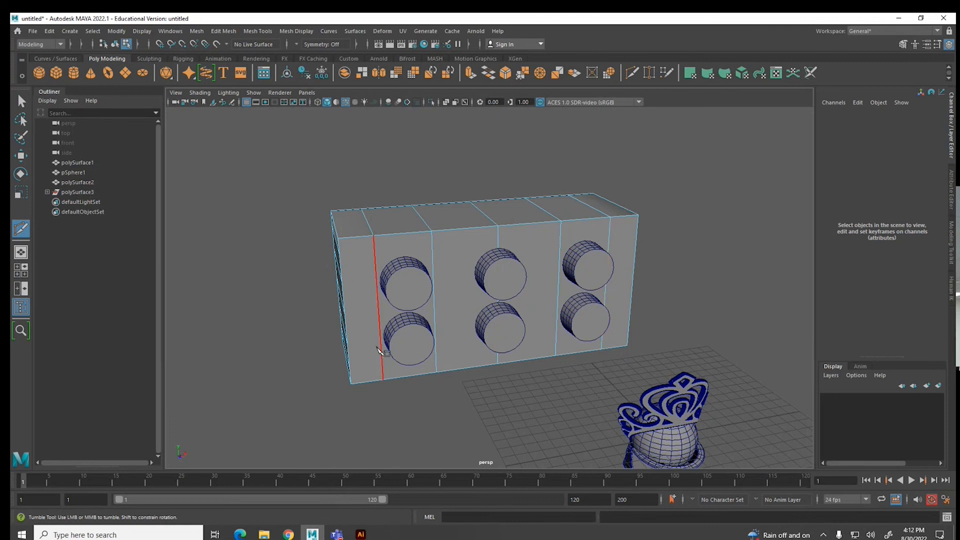
- Cut two lengthwise edges across the stud face through the upper studs and just above them, joining matching end-face edges
alt+drag(383, 351, 391, 301)
click(384, 299)
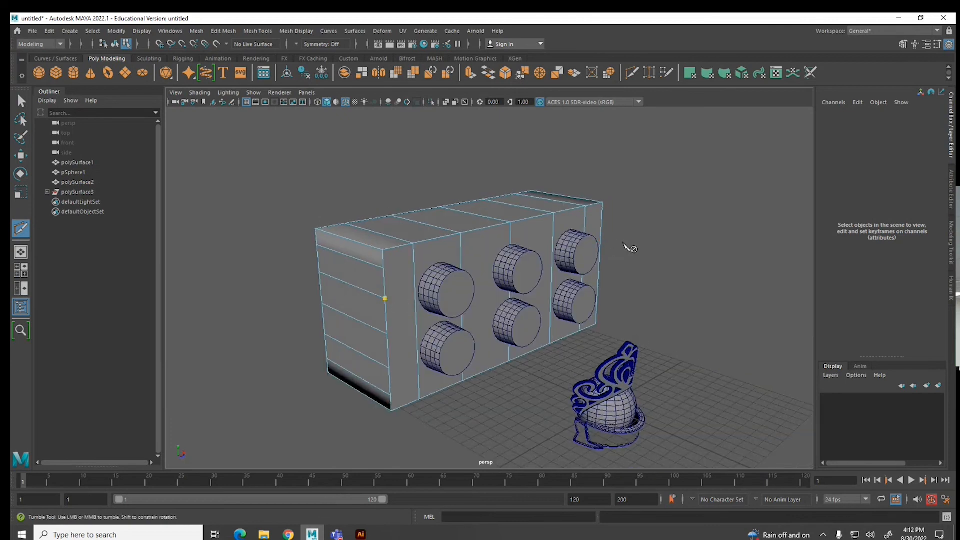
click(601, 239)
click(384, 299)
right_click(386, 300)
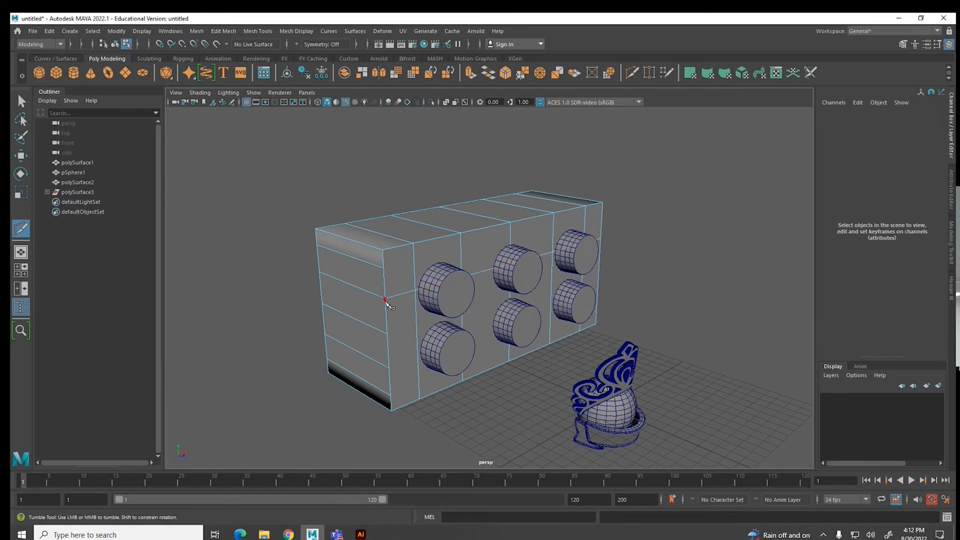
click(383, 268)
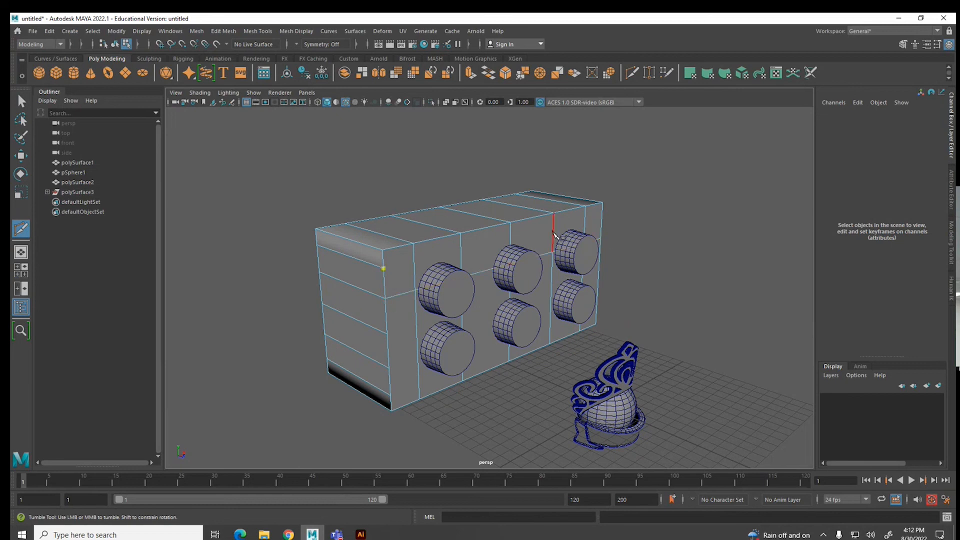
right_click(603, 218)
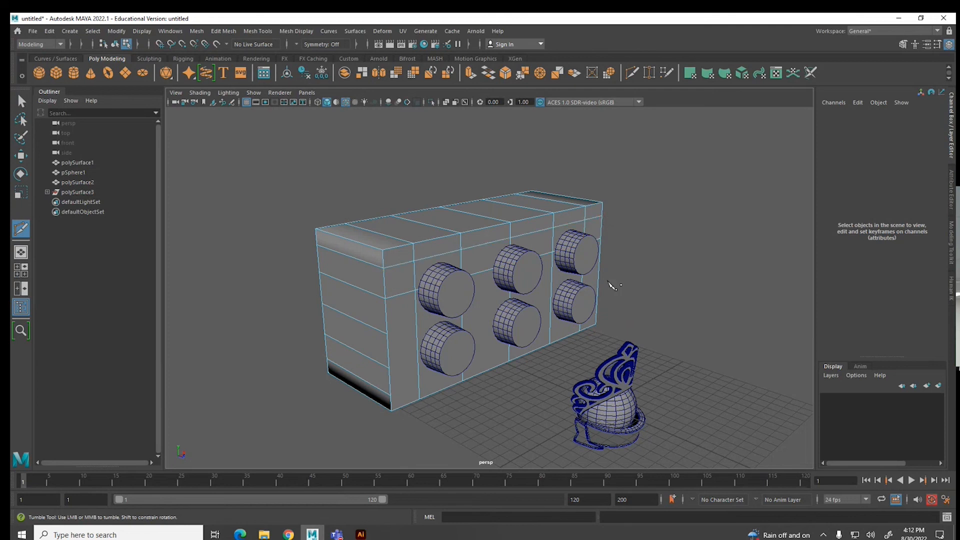
- Cut three more lengthwise edges across the stud face: through the lower studs, between the stud rows and near the lower border
click(390, 370)
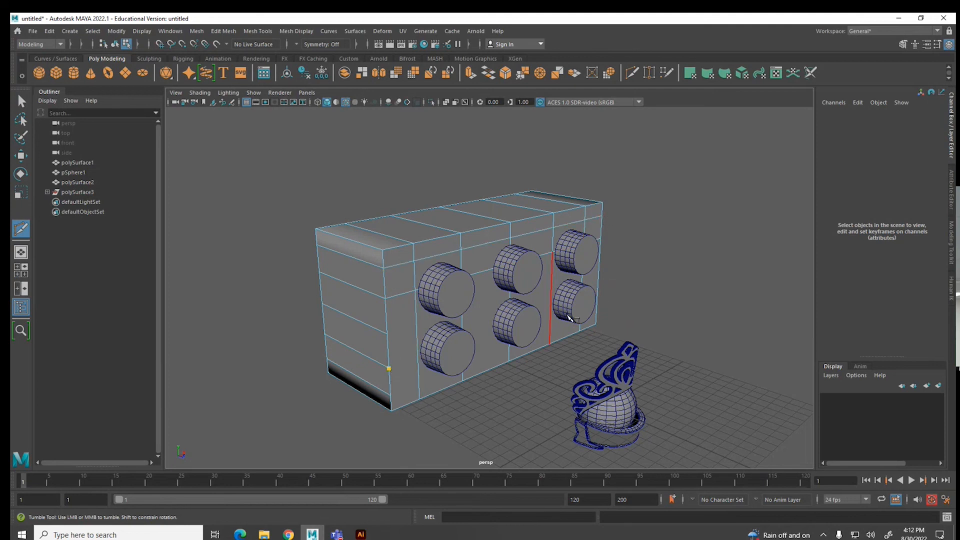
right_click(596, 294)
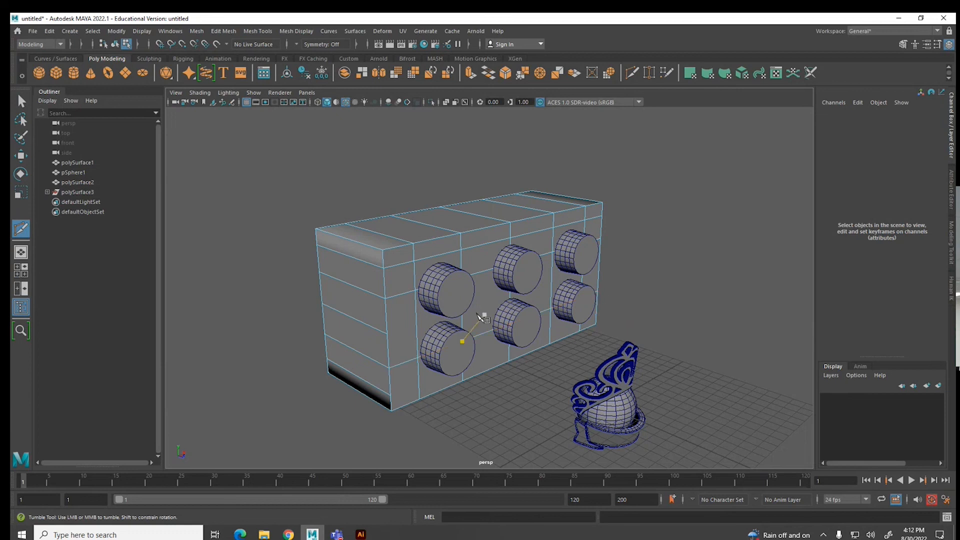
click(387, 335)
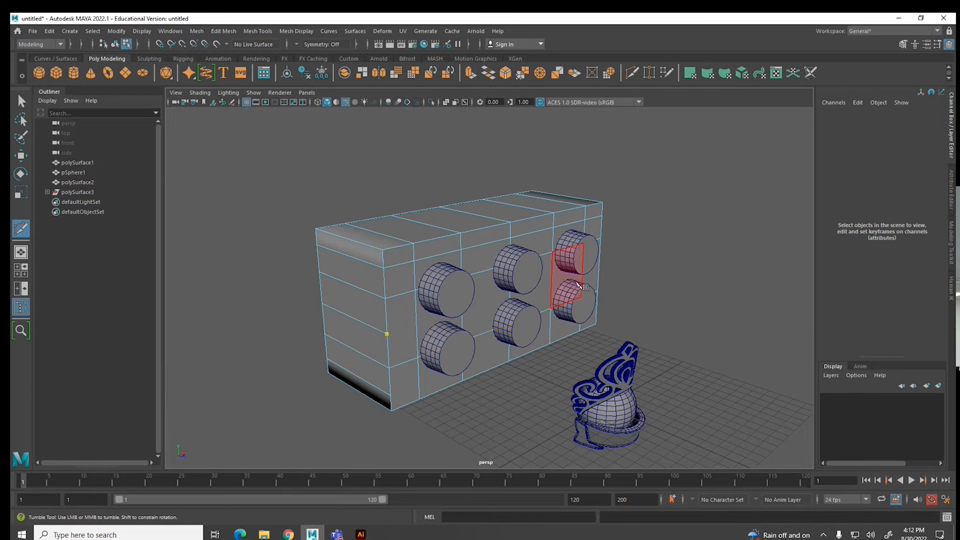
click(598, 267)
right_click(599, 269)
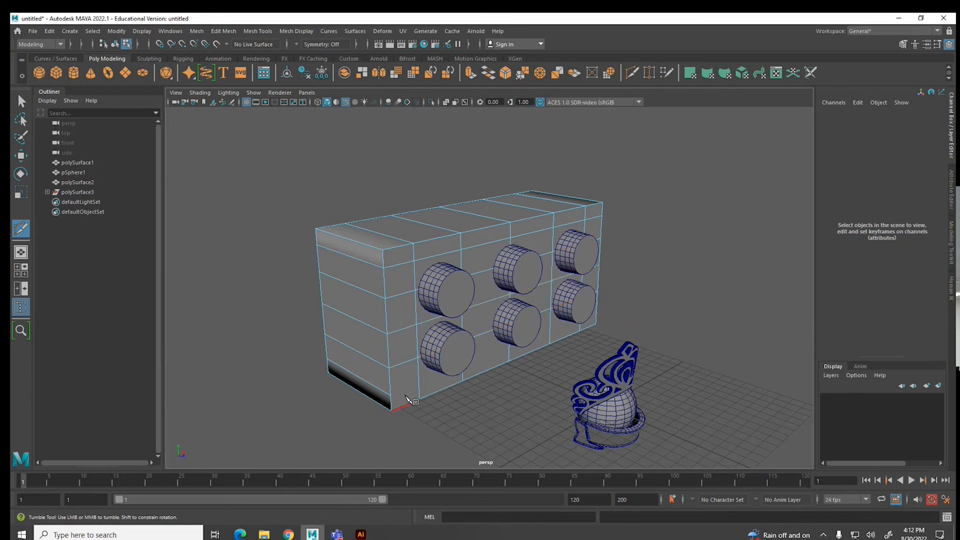
click(390, 396)
click(596, 313)
- Preview the block smoothed from its stud and hollow sides, and return it to unsmoothed object mode, deselected
key(3)
alt+drag(500, 361, 465, 357)
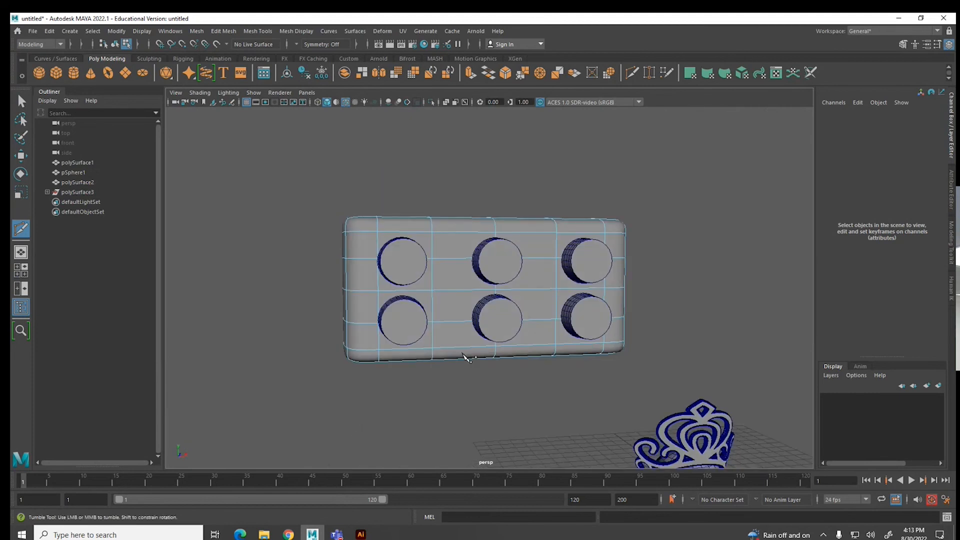
alt+drag(465, 357, 371, 244)
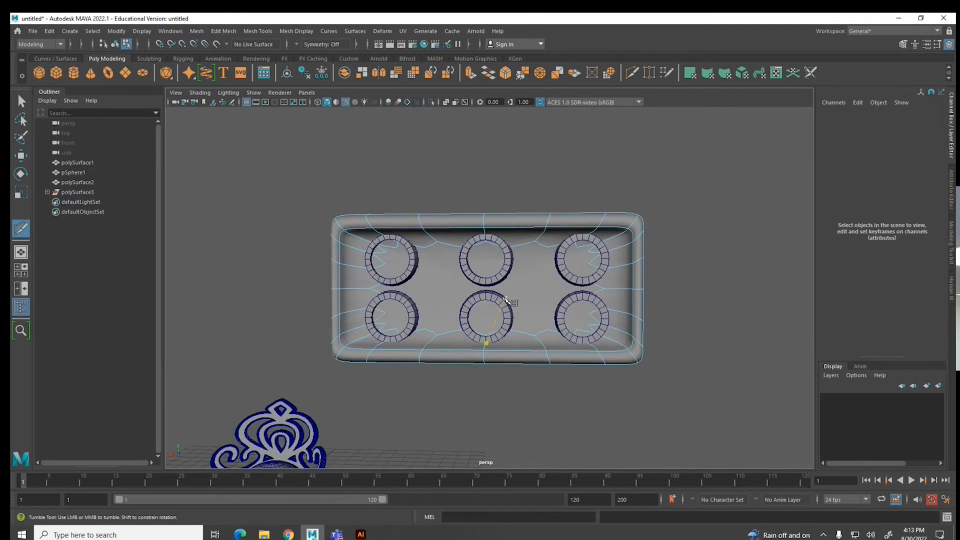
alt+drag(509, 302, 277, 273)
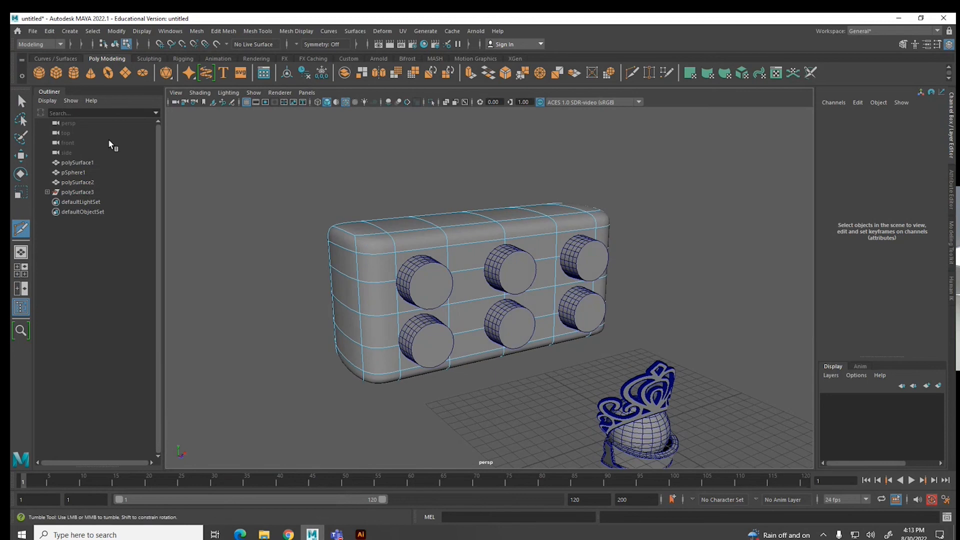
click(21, 156)
click(353, 225)
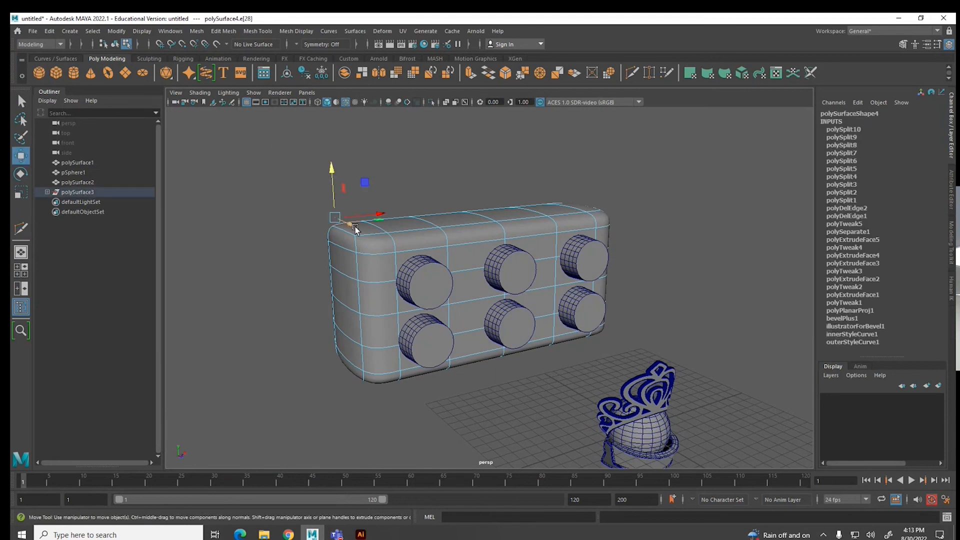
right_drag(361, 245, 403, 205)
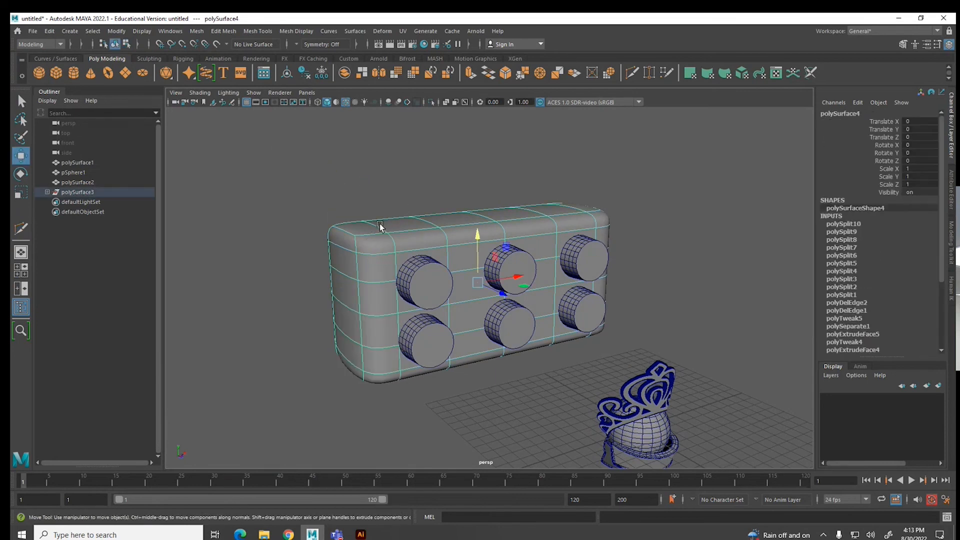
key(1)
click(380, 199)
- Examine the wireframe density of the crown and the curved band around the sphere, selecting each in turn
alt+drag(365, 299, 562, 328)
alt+middle_drag(668, 414, 538, 275)
scroll(506, 361, up, 5)
alt+middle_drag(581, 360, 565, 245)
alt+drag(564, 245, 371, 292)
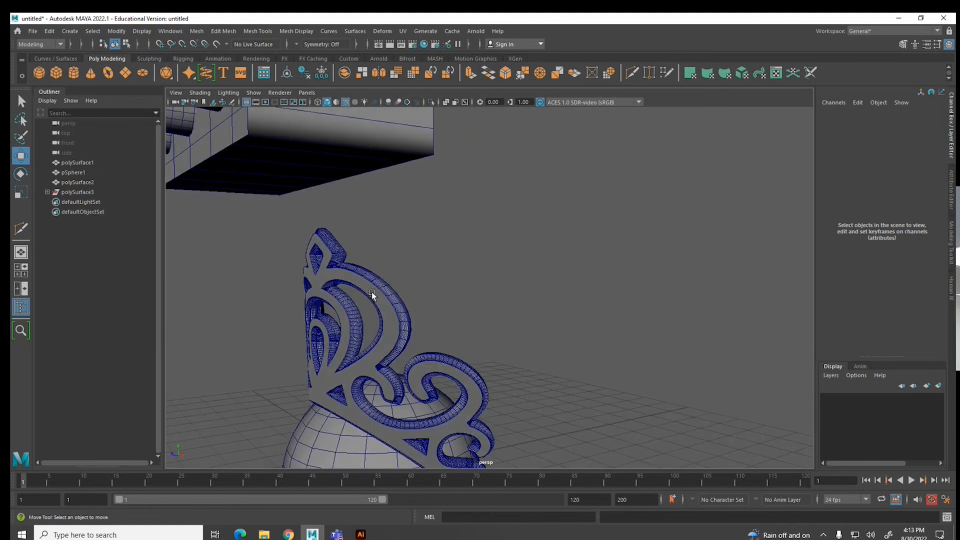
click(397, 307)
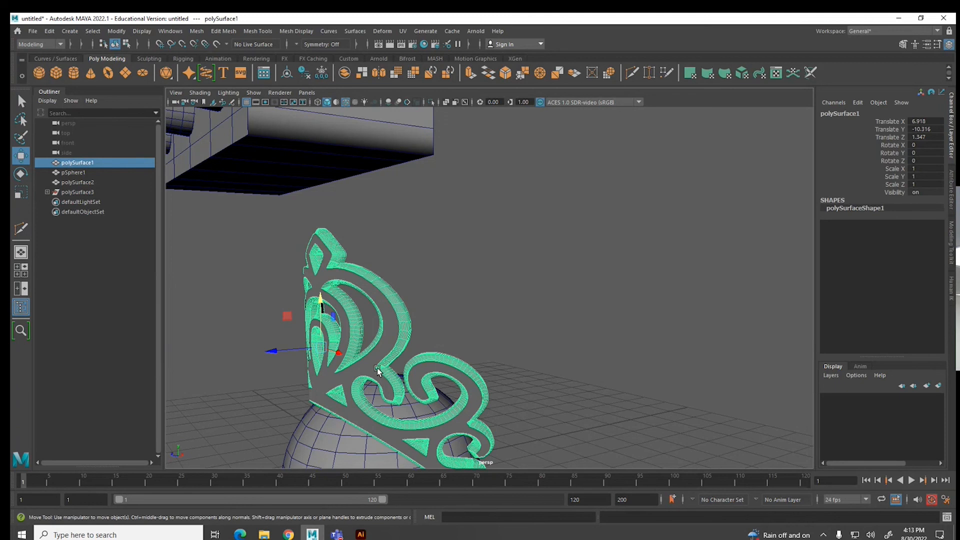
alt+drag(378, 420, 452, 316)
click(452, 315)
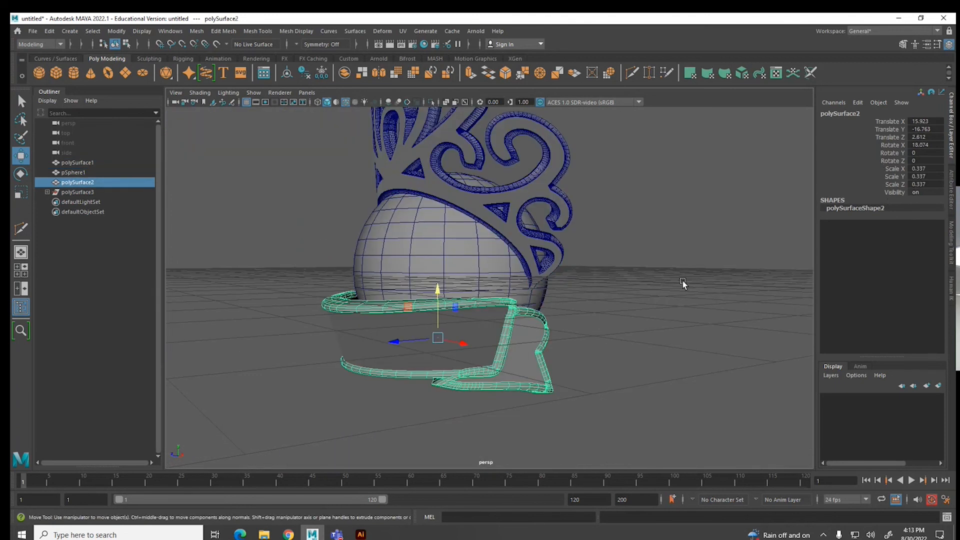
- Hide the viewport grid and turn off wireframe on shaded, leaving everything deselected
click(640, 262)
click(246, 104)
alt+drag(234, 235, 417, 198)
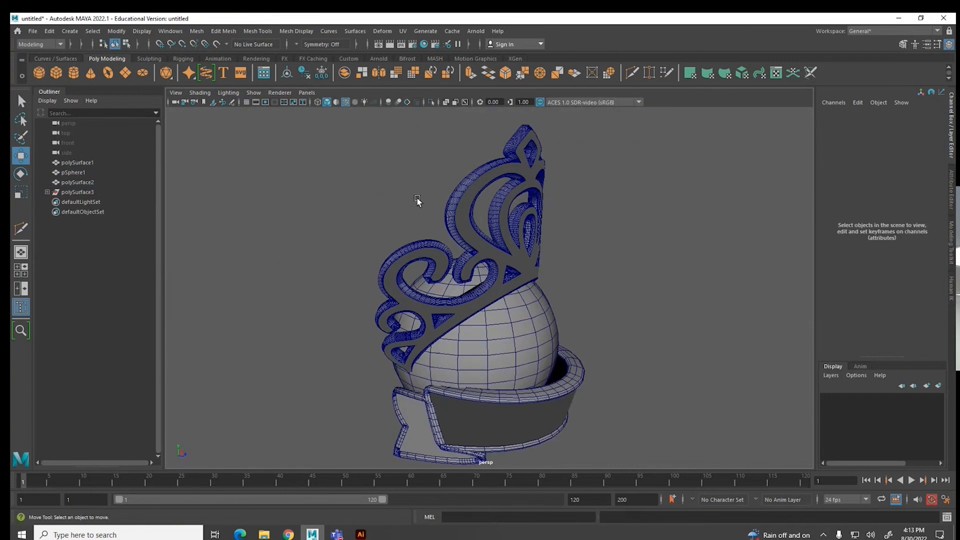
click(345, 103)
mouse_move(606, 268)
alt+mouse_down()
mouse_move(469, 297)
mouse_move(369, 299)
mouse_move(485, 299)
alt+mouse_up()
click(501, 250)
click(666, 249)
- Bevel the block's outer edges around the stud-face border and along the four corners running back from it
alt+drag(425, 222, 451, 272)
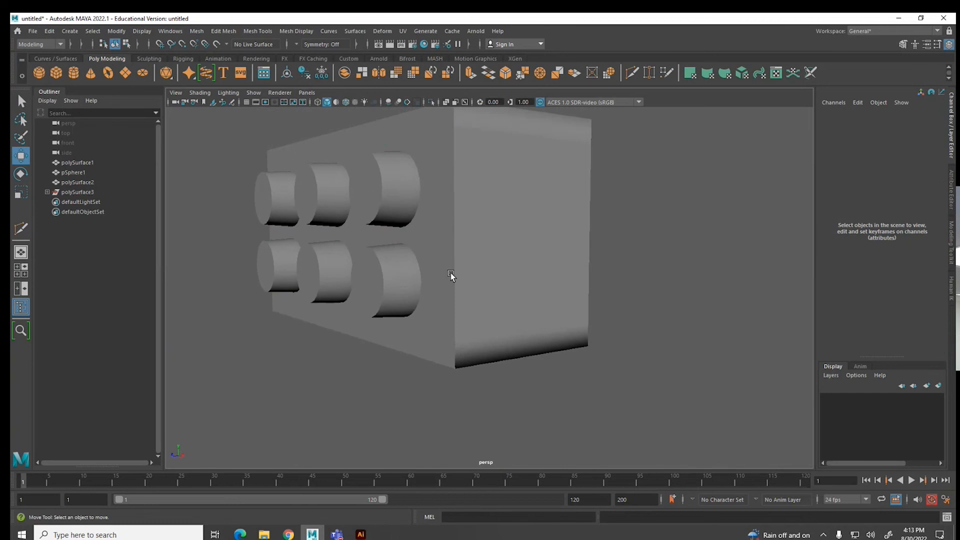
click(452, 260)
right_drag(452, 252, 454, 233)
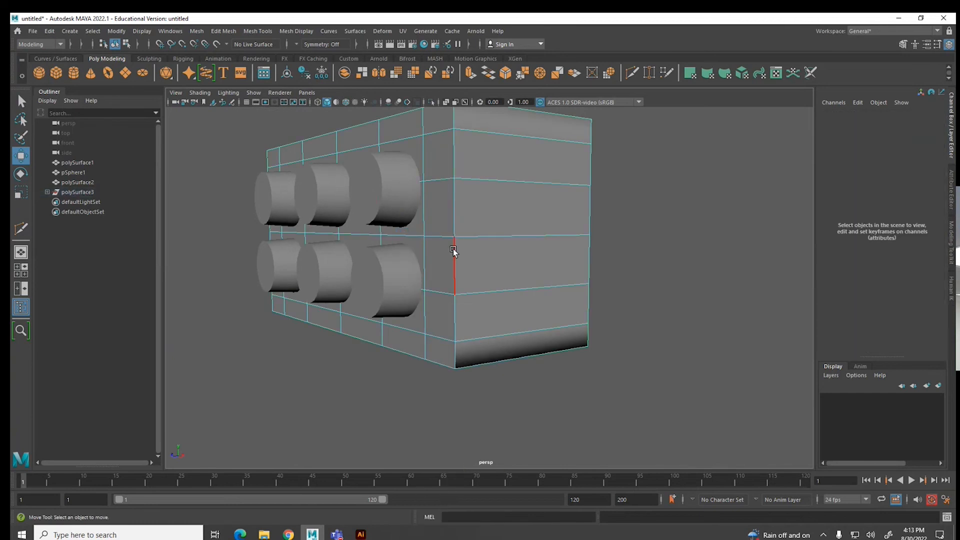
click(454, 255)
click(337, 192)
alt+drag(325, 208, 358, 235)
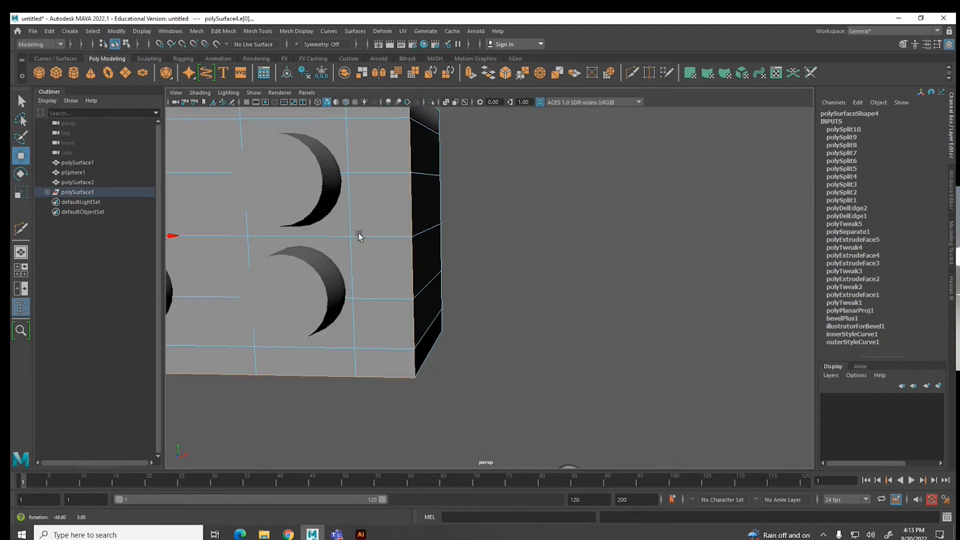
alt+middle_drag(320, 234, 344, 252)
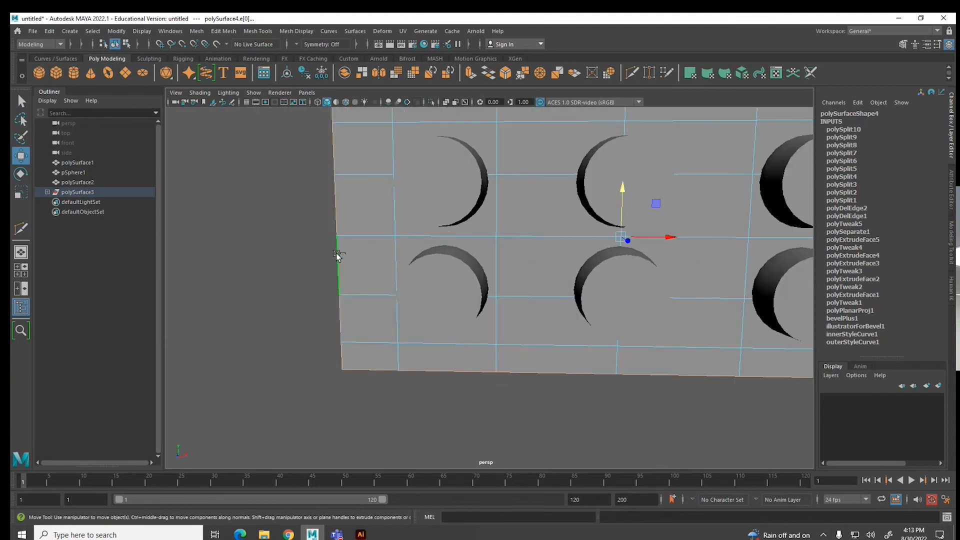
alt+drag(337, 253, 343, 321)
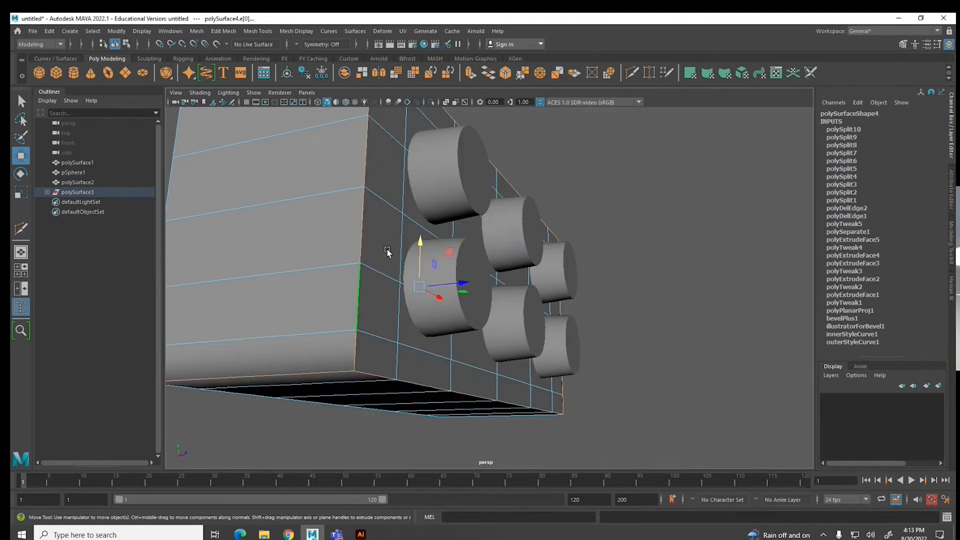
alt+drag(392, 253, 384, 320)
alt+drag(287, 353, 603, 212)
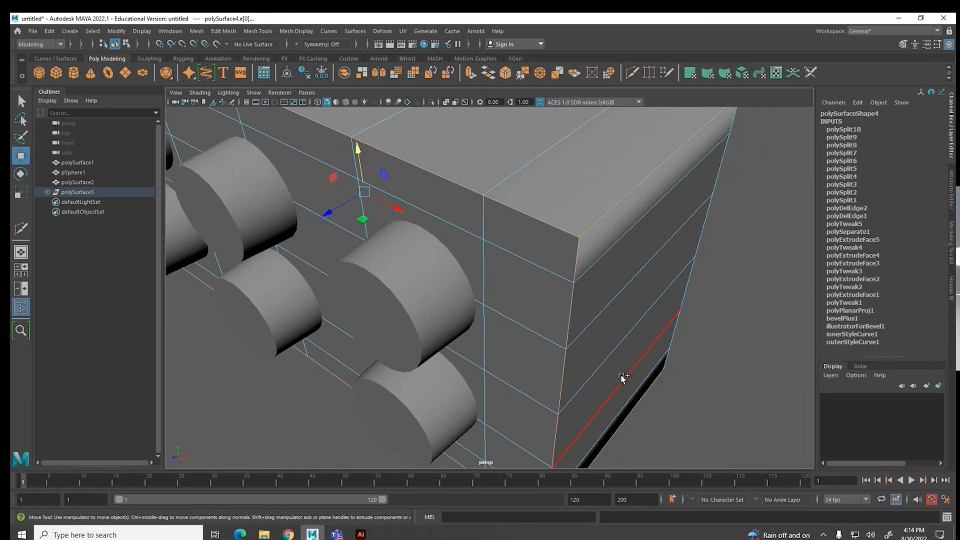
alt+drag(641, 352, 461, 320)
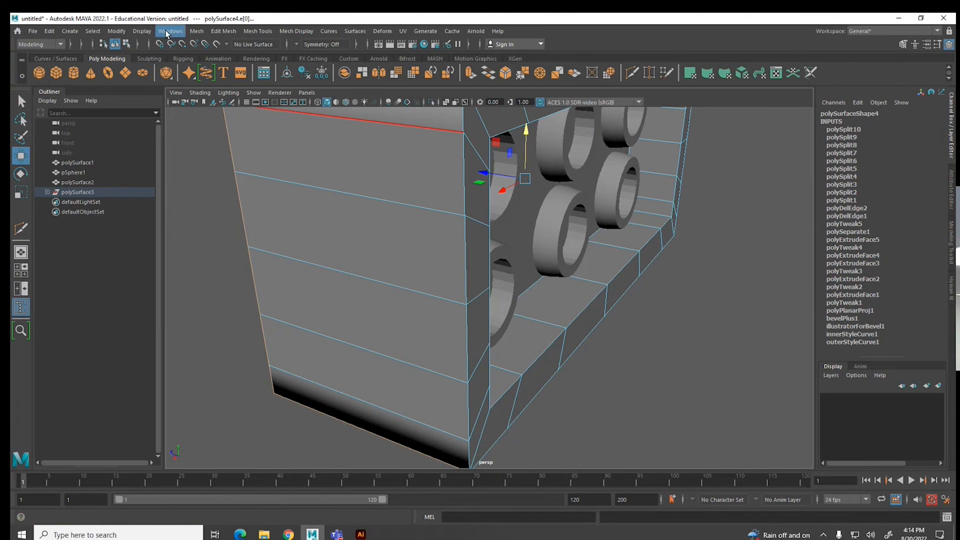
click(265, 32)
mouse_move(295, 31)
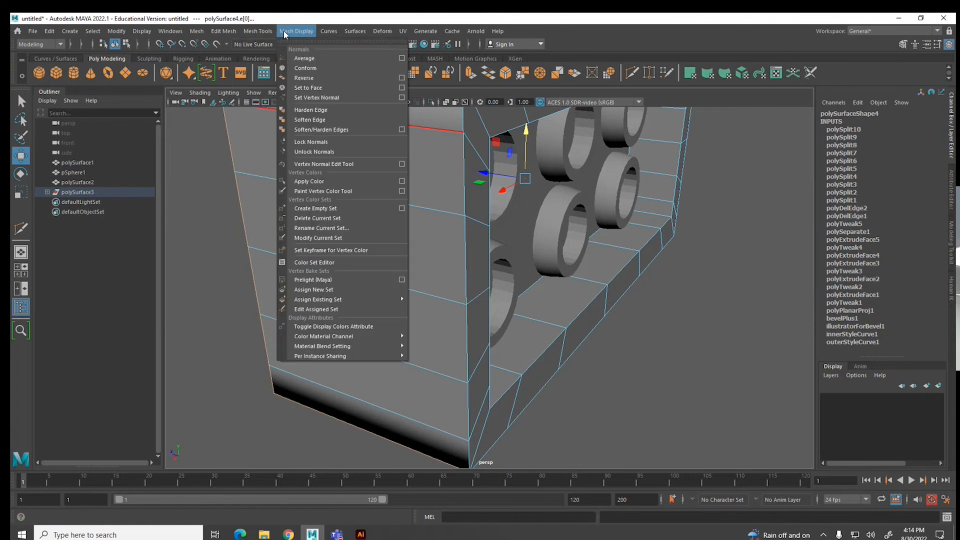
mouse_move(232, 34)
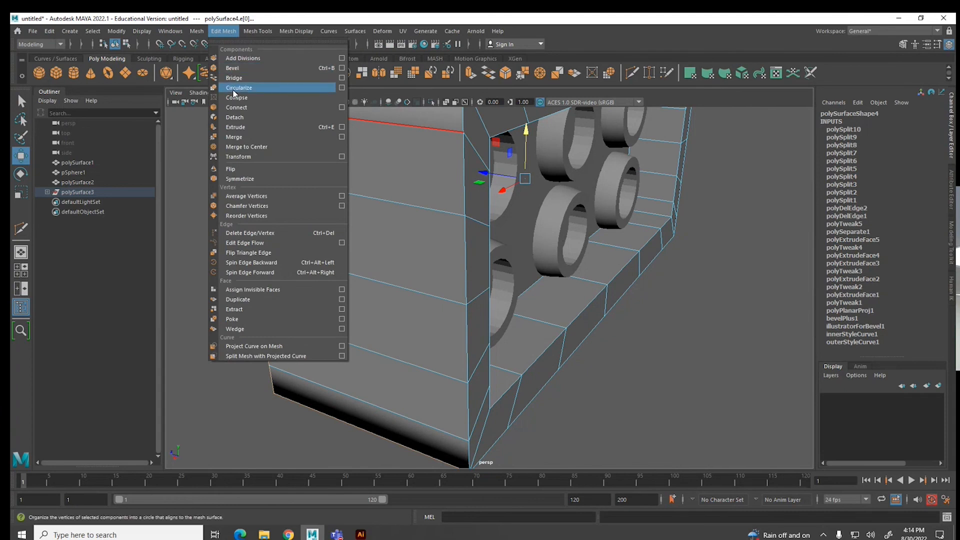
click(233, 69)
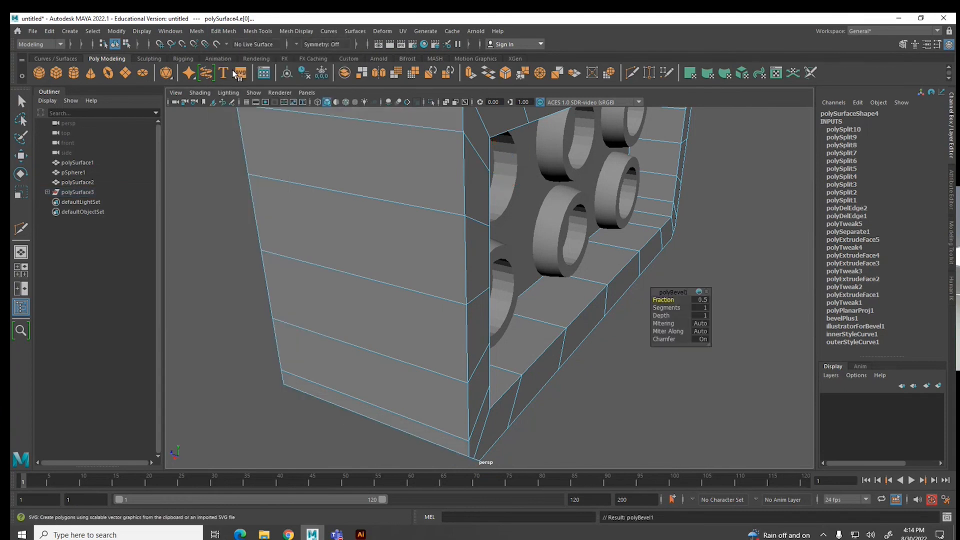
- Set the bevel to two segments with a fraction of 0.4, with the block shown in smooth preview
alt+drag(266, 263, 446, 300)
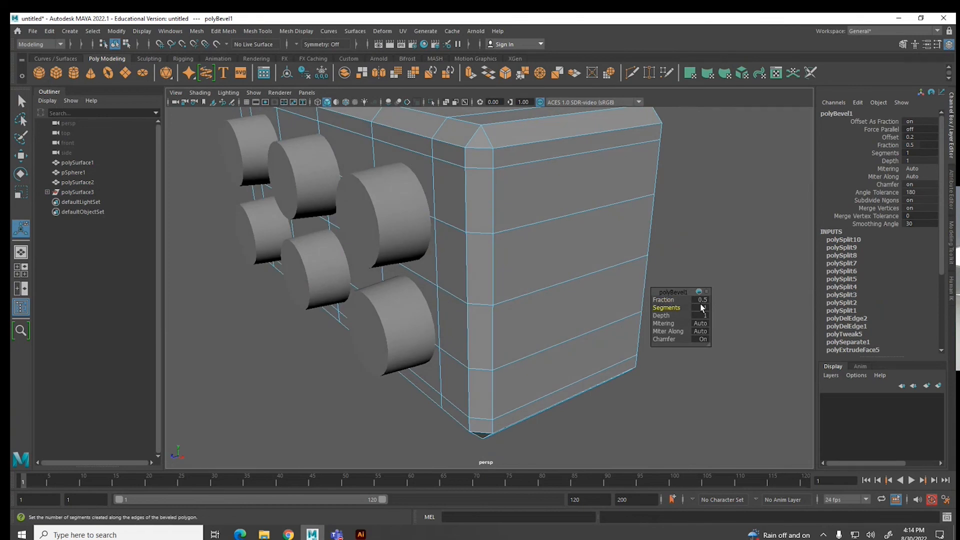
drag(667, 300, 667, 300)
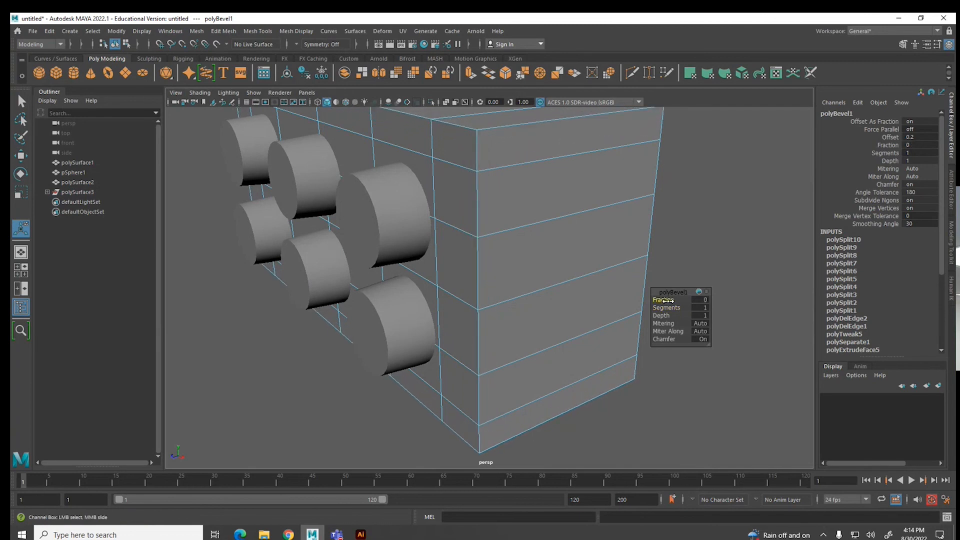
key(3)
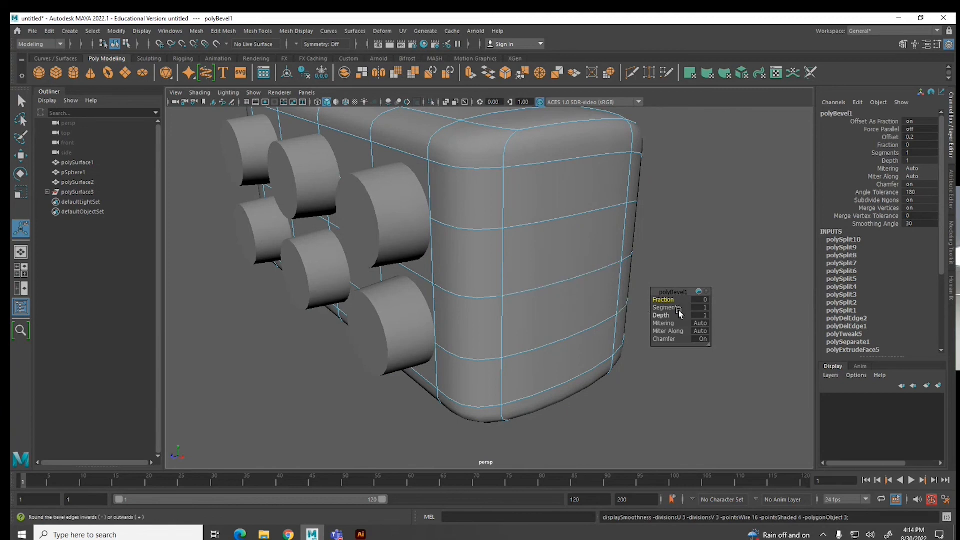
click(706, 307)
text(2)
key(Return)
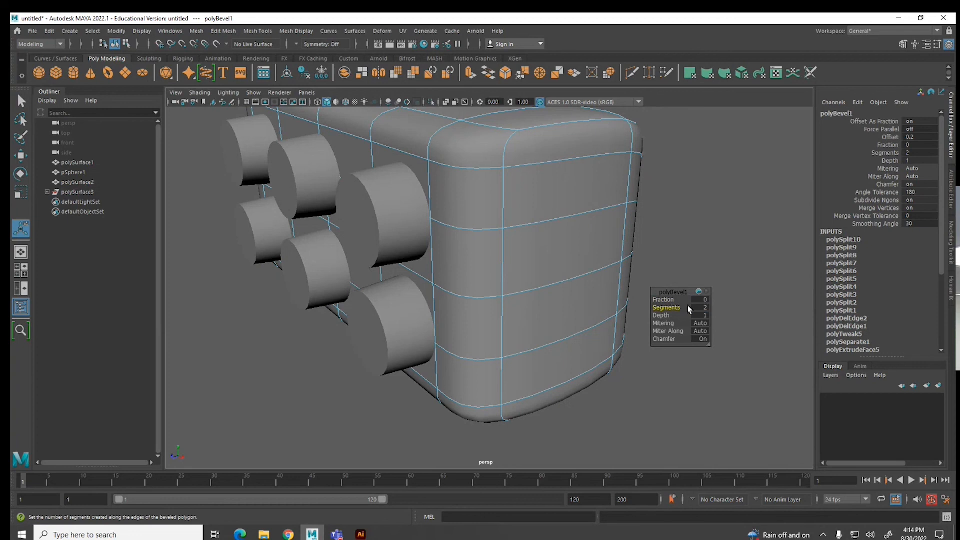
drag(668, 300, 670, 302)
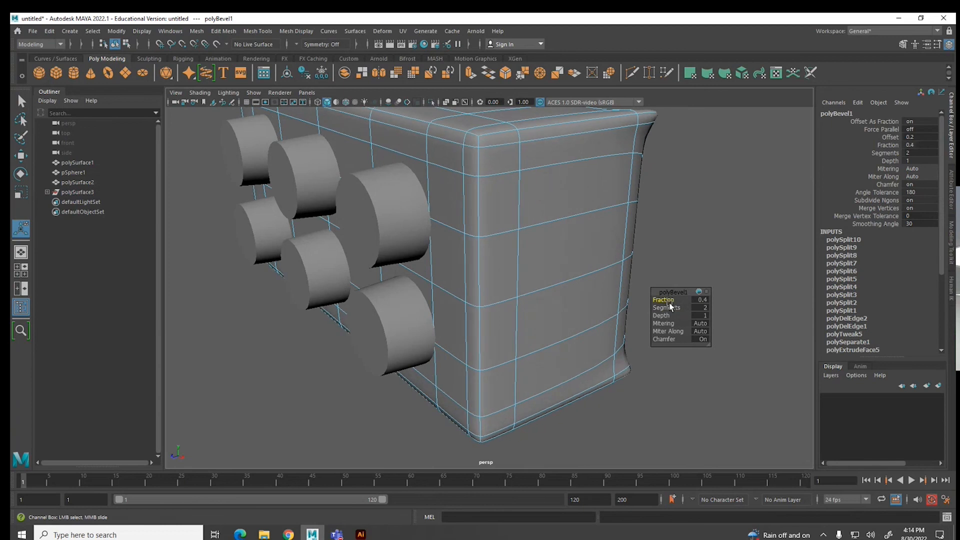
- Check the bevelled block from its hollow and stud sides, and return it to unsmoothed object mode, deselected
click(682, 236)
alt+drag(553, 328, 748, 322)
key(super)
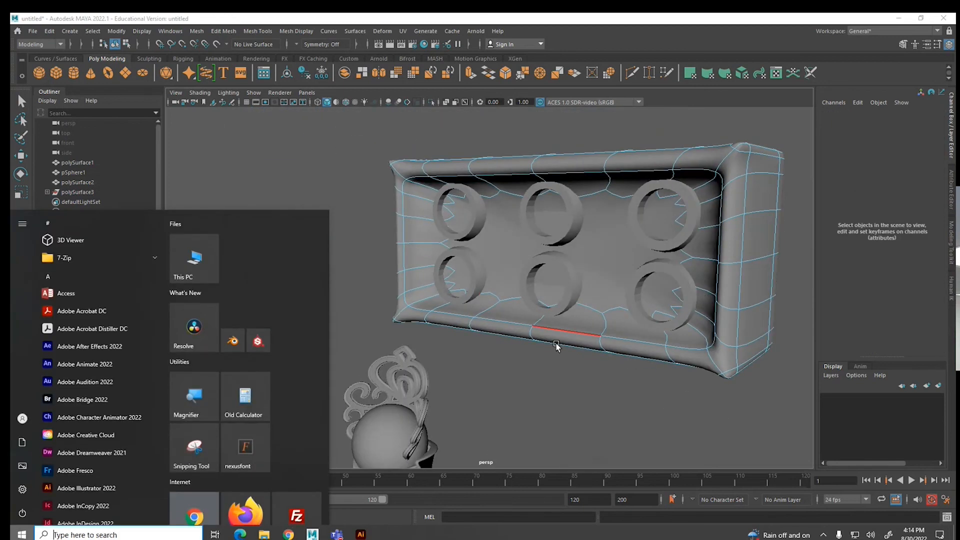
key(super)
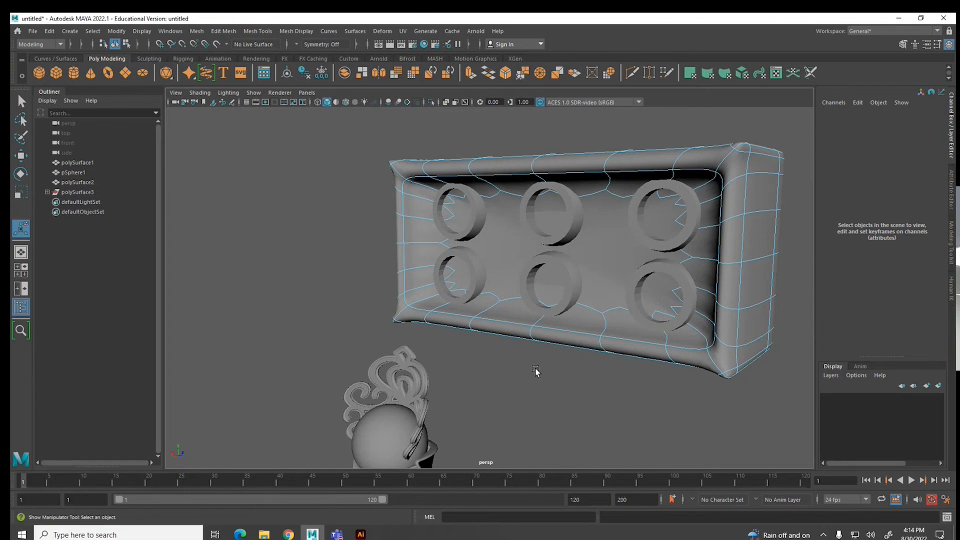
alt+drag(584, 375, 511, 388)
scroll(465, 366, down, 2)
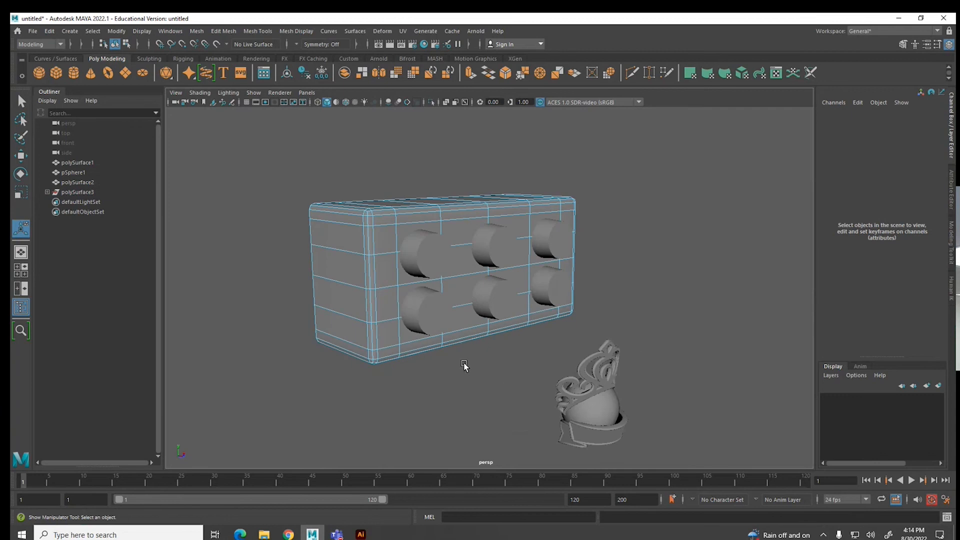
key(q)
key(F8)
key(F8)
click(445, 365)
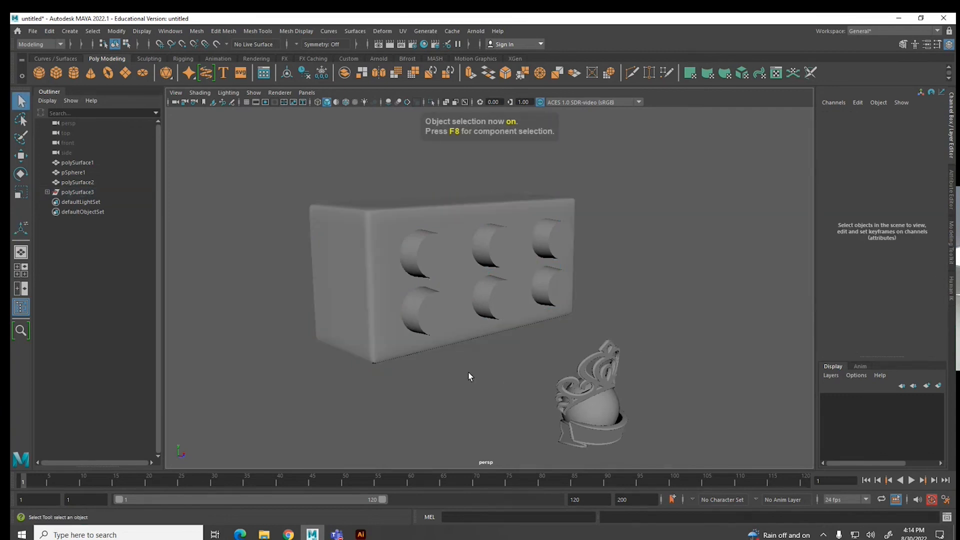
- Group the block body with its six studs and set the group's X rotation to -90 degrees
alt+drag(476, 376, 622, 361)
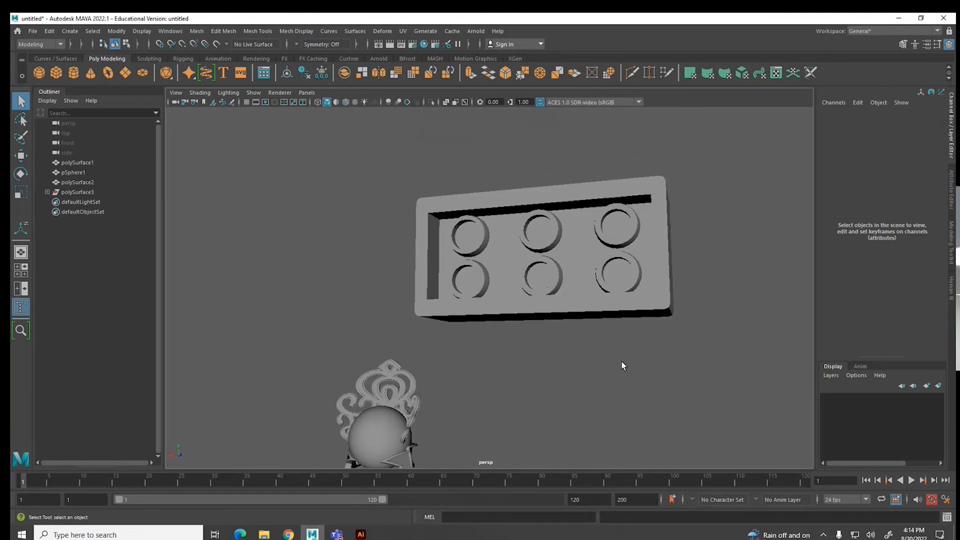
click(532, 311)
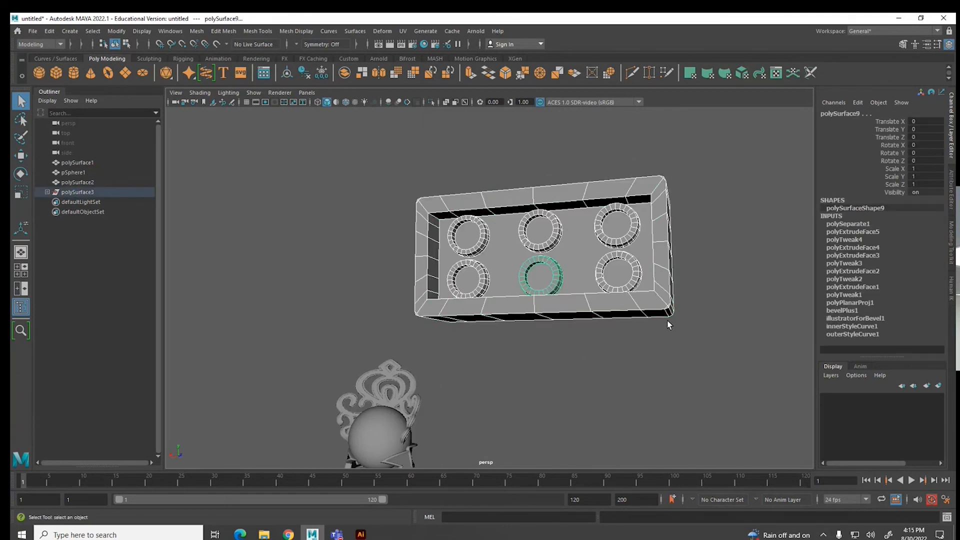
key(ctrl+g)
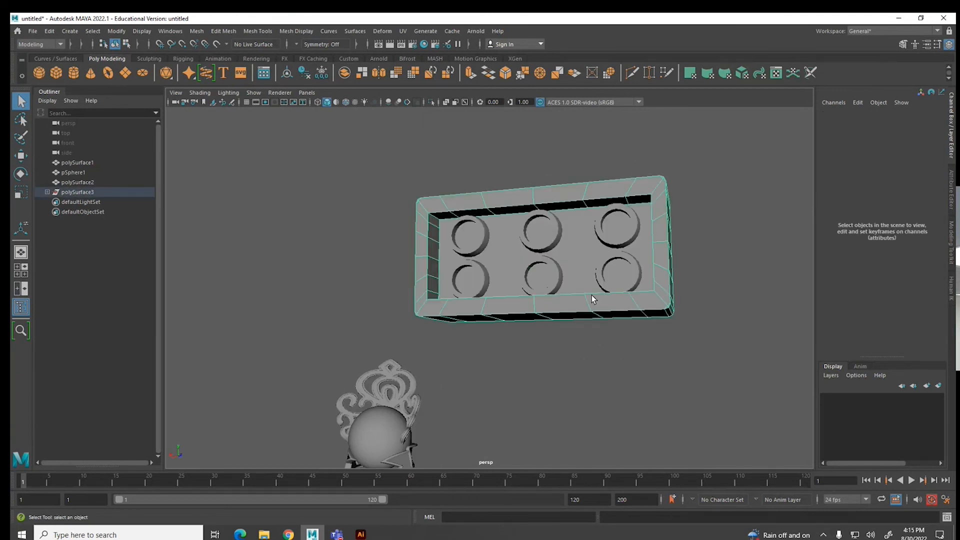
key(e)
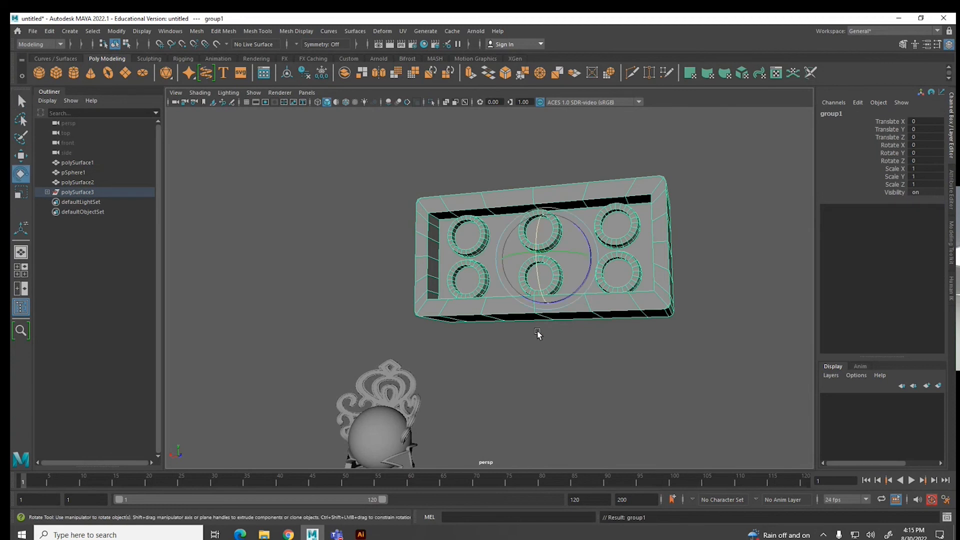
drag(540, 240, 540, 298)
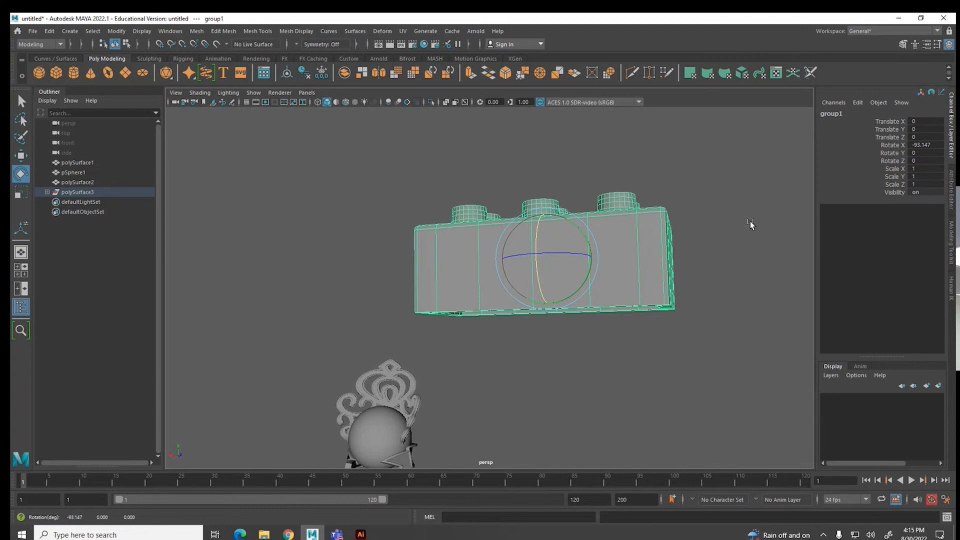
double_click(931, 145)
text(-90)
key(Return)
- Duplicate the brick group and raise the copy about 6.2 units so it sits on top of the original
alt+drag(709, 274, 553, 295)
key(w)
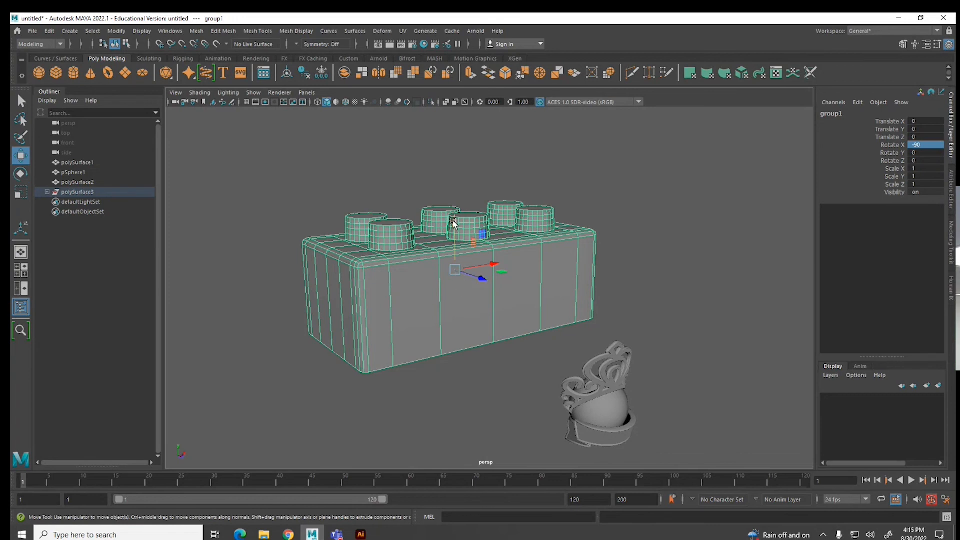
key(ctrl+d)
drag(453, 221, 454, 119)
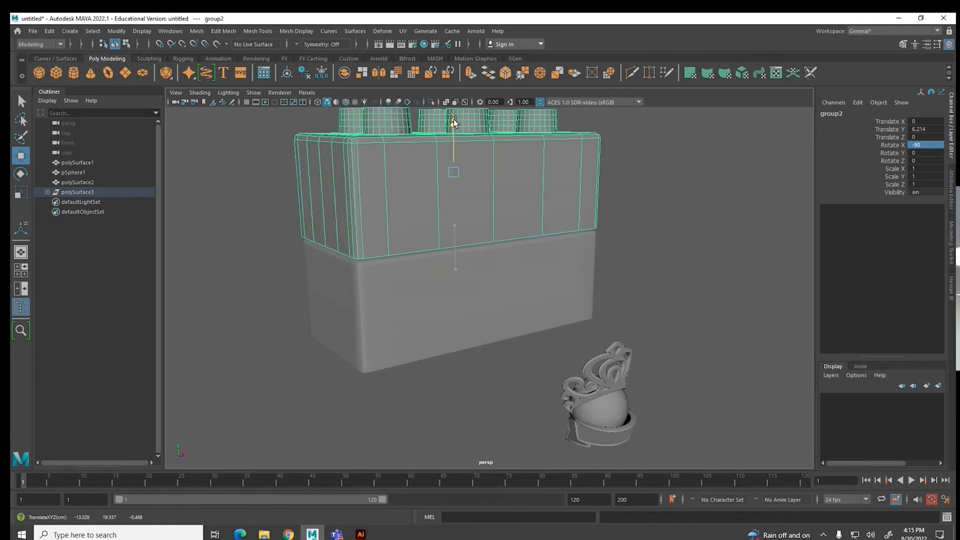
click(464, 308)
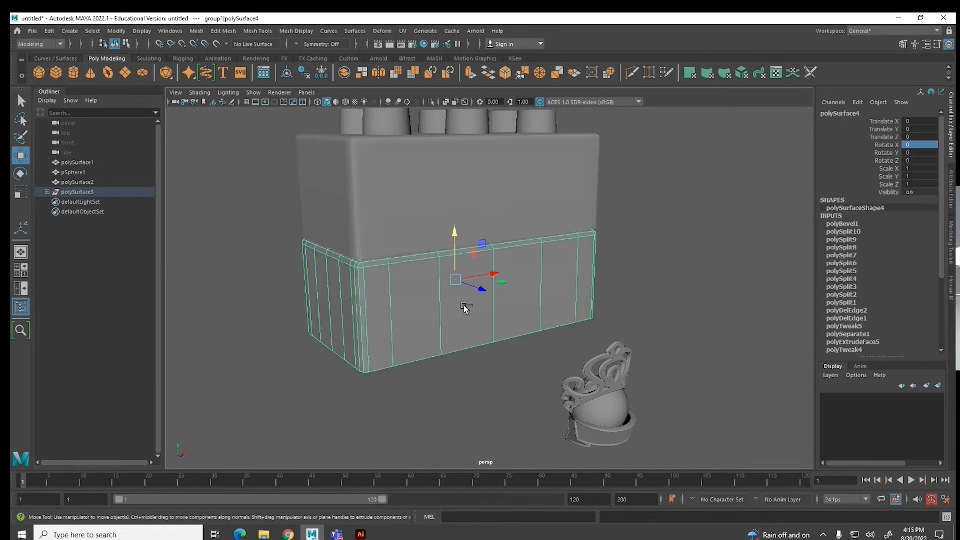
key(ctrl+d)
drag(455, 234, 431, 305)
click(673, 287)
scroll(656, 320, down, 4)
alt+drag(551, 330, 590, 289)
click(510, 290)
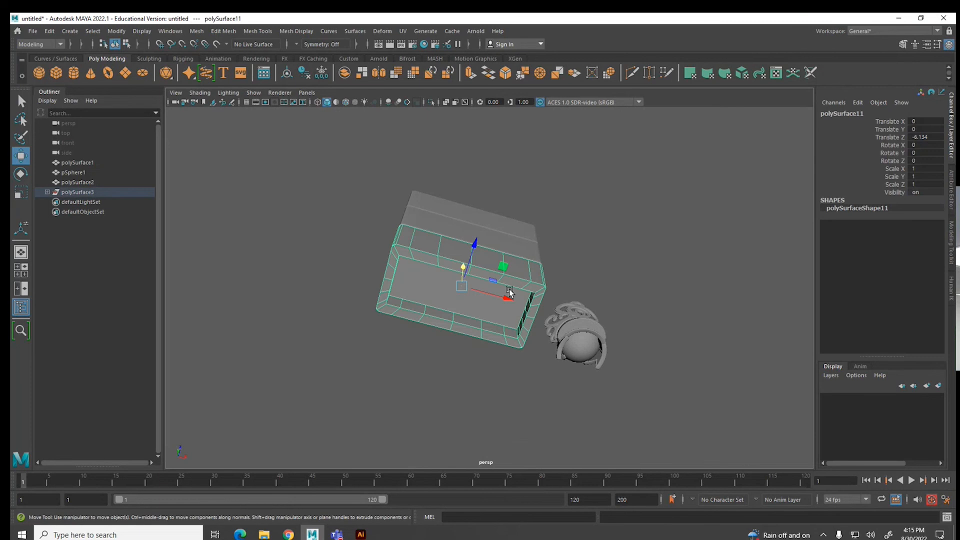
key(Delete)
- Select the whole upper brick group and lower it onto the bottom brick at a Y translation of 5.825
click(494, 248)
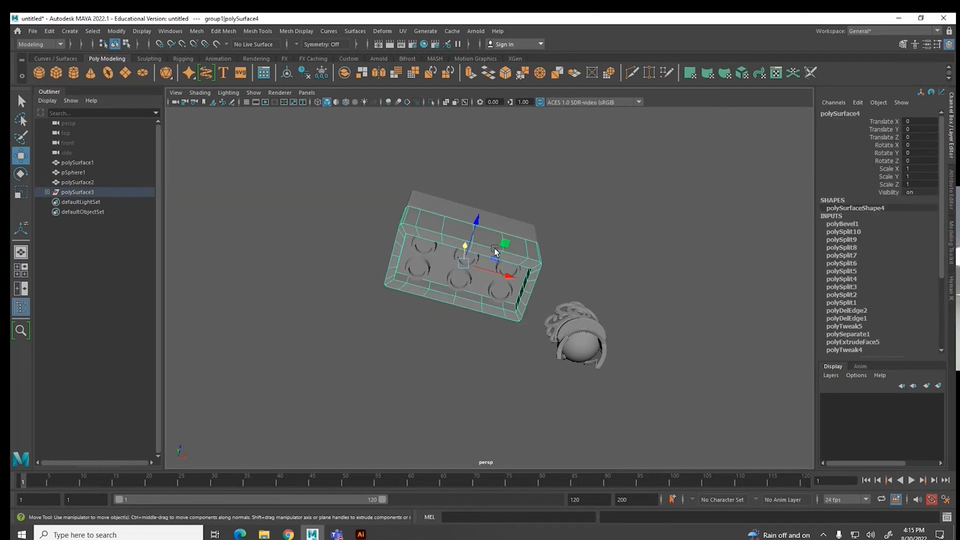
key(Up)
click(511, 228)
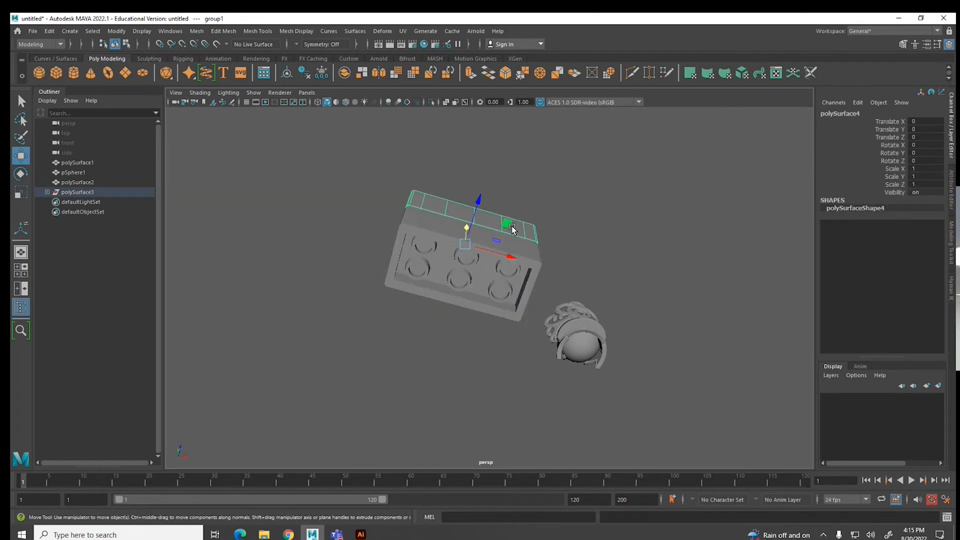
key(Up)
mouse_move(467, 226)
mouse_down()
mouse_move(467, 172)
mouse_move(467, 228)
mouse_up()
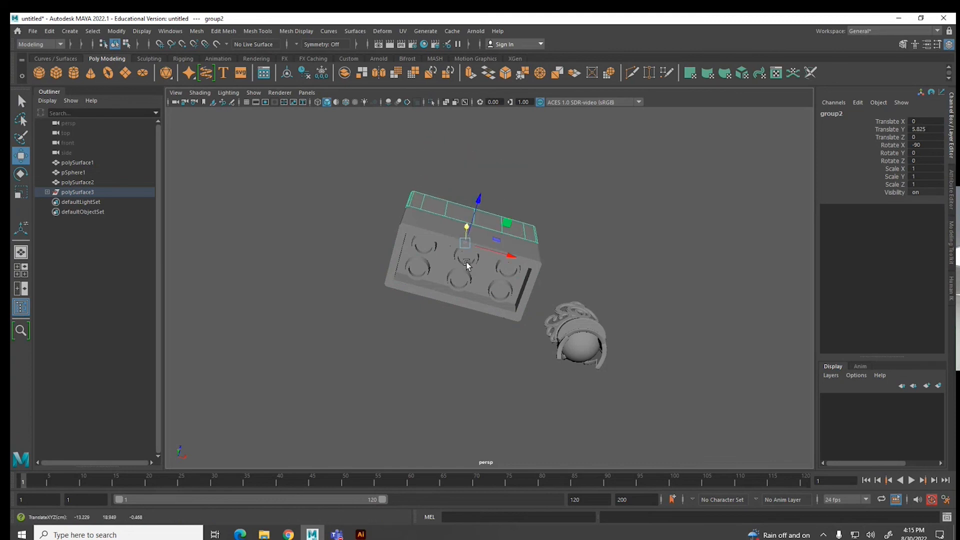
- Rotate the upper brick group to 90 degrees about Y so it lies crosswise on the lower brick
alt+drag(467, 266, 469, 332)
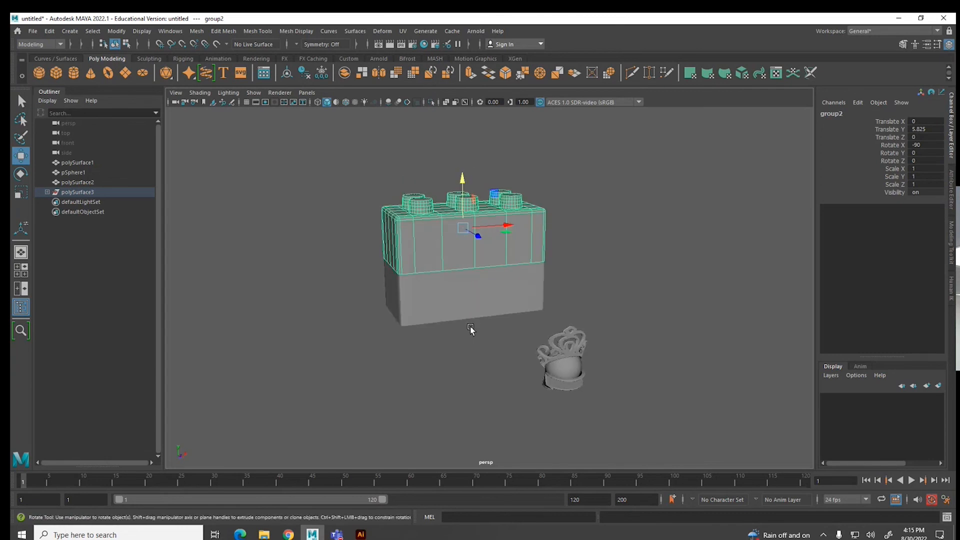
key(e)
drag(452, 236, 885, 163)
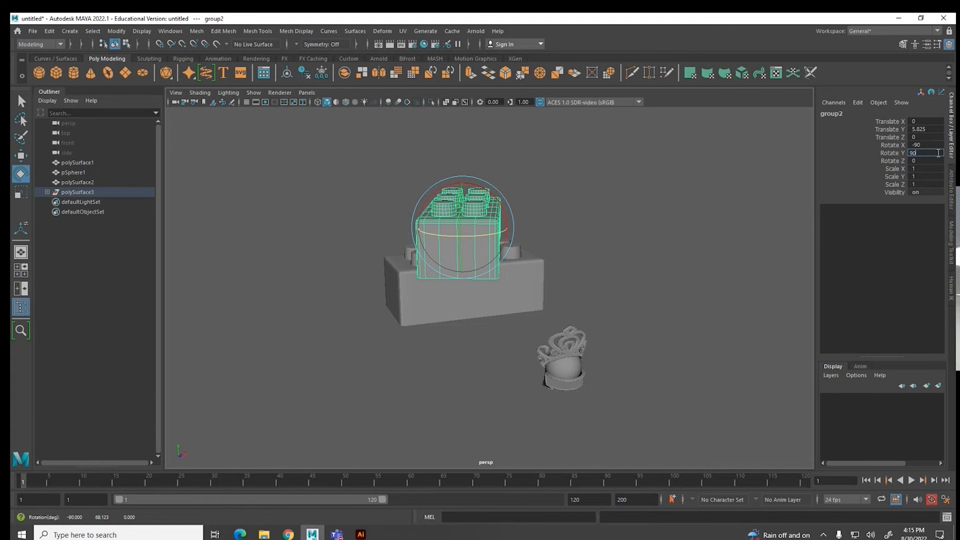
key(Return)
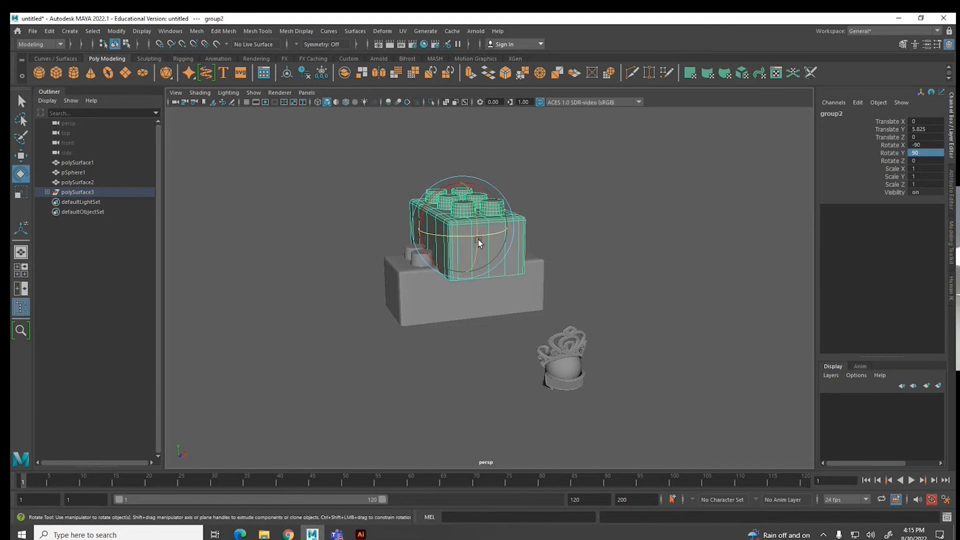
- Move the upper brick about 2.4 units along X and shift it along Z to align with the lower studs, then deselect
key(w)
drag(493, 229, 525, 229)
alt+drag(583, 284, 596, 260)
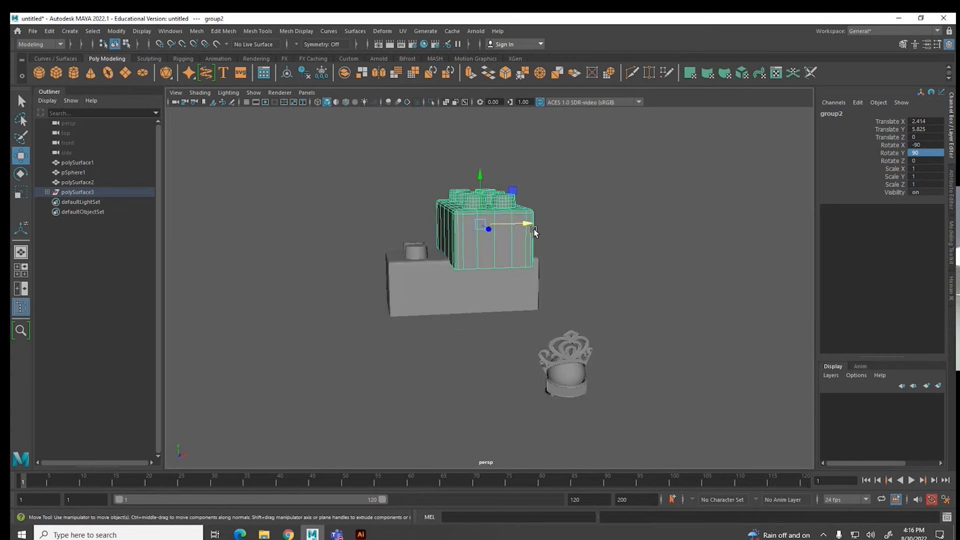
drag(528, 229, 529, 228)
alt+drag(589, 277, 489, 286)
drag(440, 233, 405, 236)
alt+drag(563, 289, 630, 288)
click(630, 288)
alt+drag(491, 294, 490, 246)
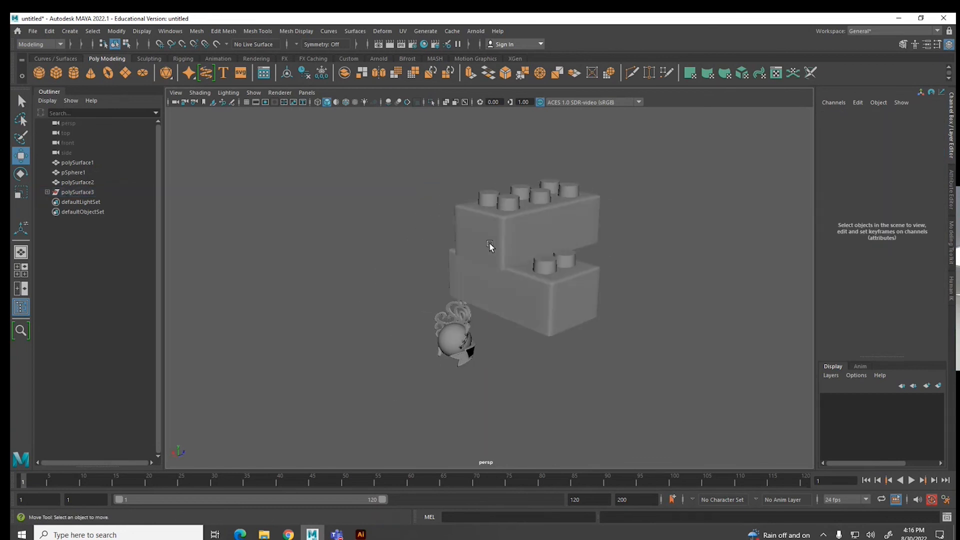
- Nudge the whole upper brick group slightly sideways and vertically to seat it on the lower brick, then deselect
click(523, 231)
key(Up)
drag(557, 209, 560, 208)
drag(535, 175, 533, 172)
click(621, 272)
alt+drag(622, 273, 483, 298)
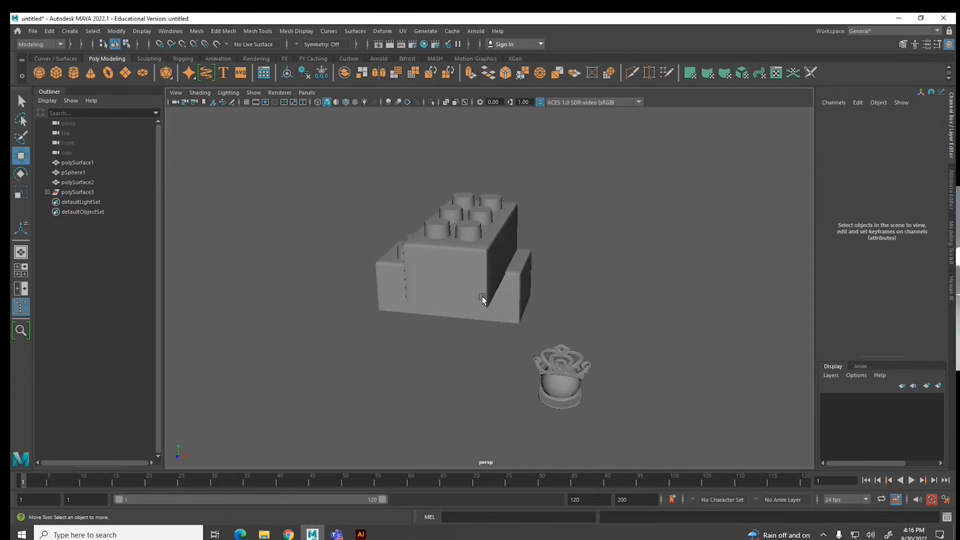